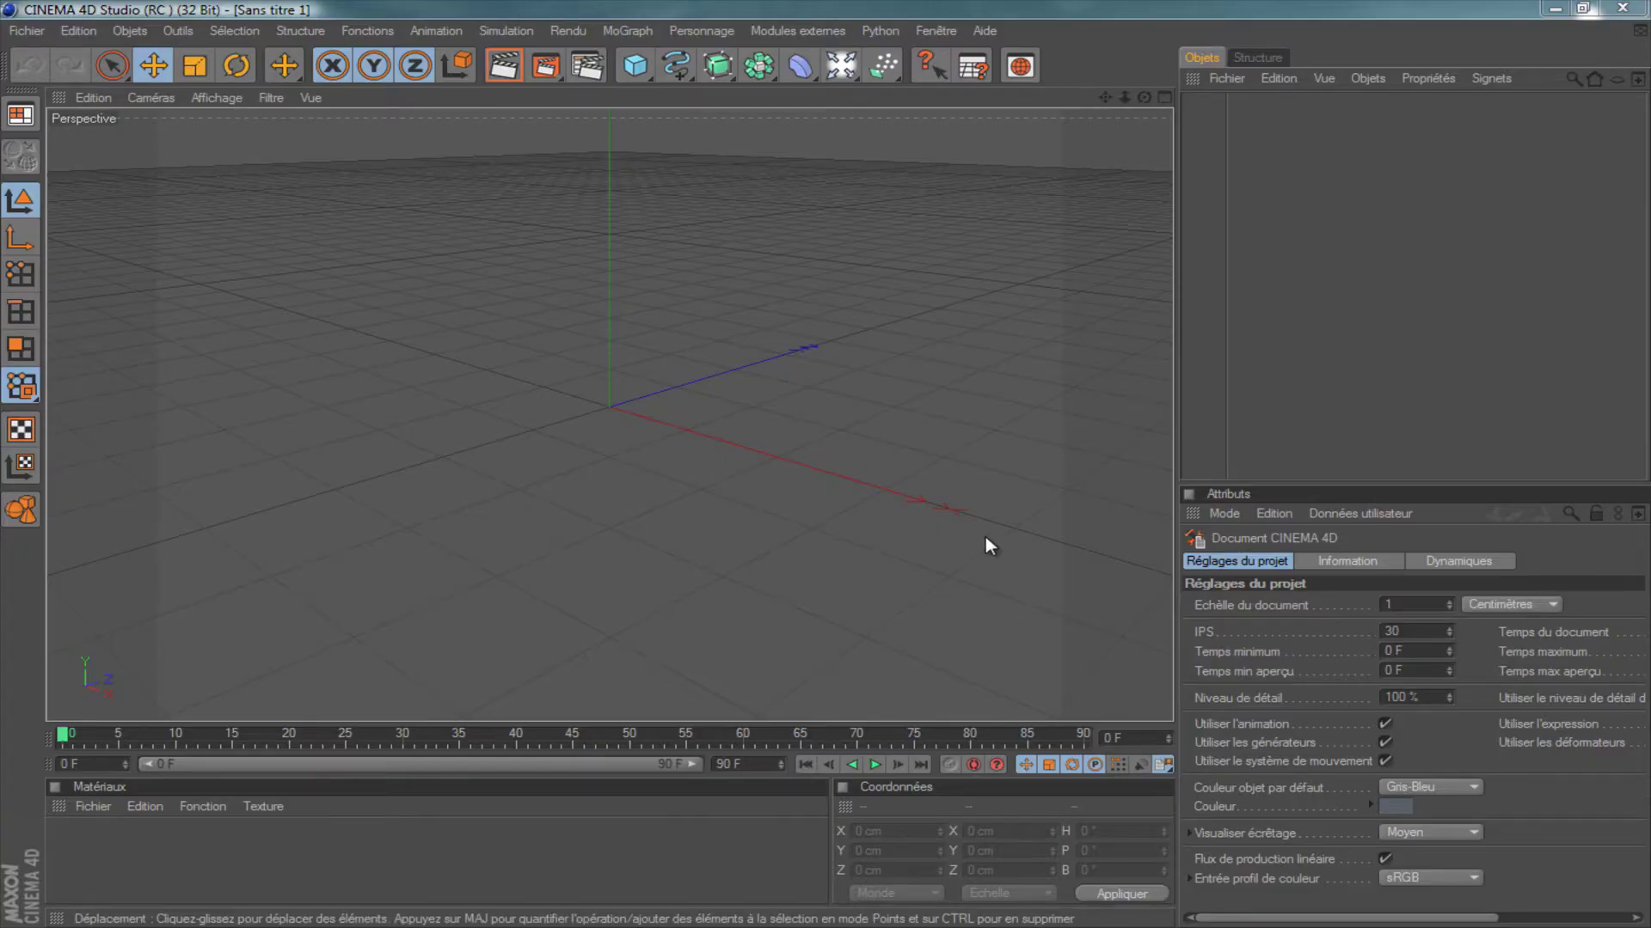
Open the primitive objects palette from the Cube button in the top toolbar.
click(642, 71)
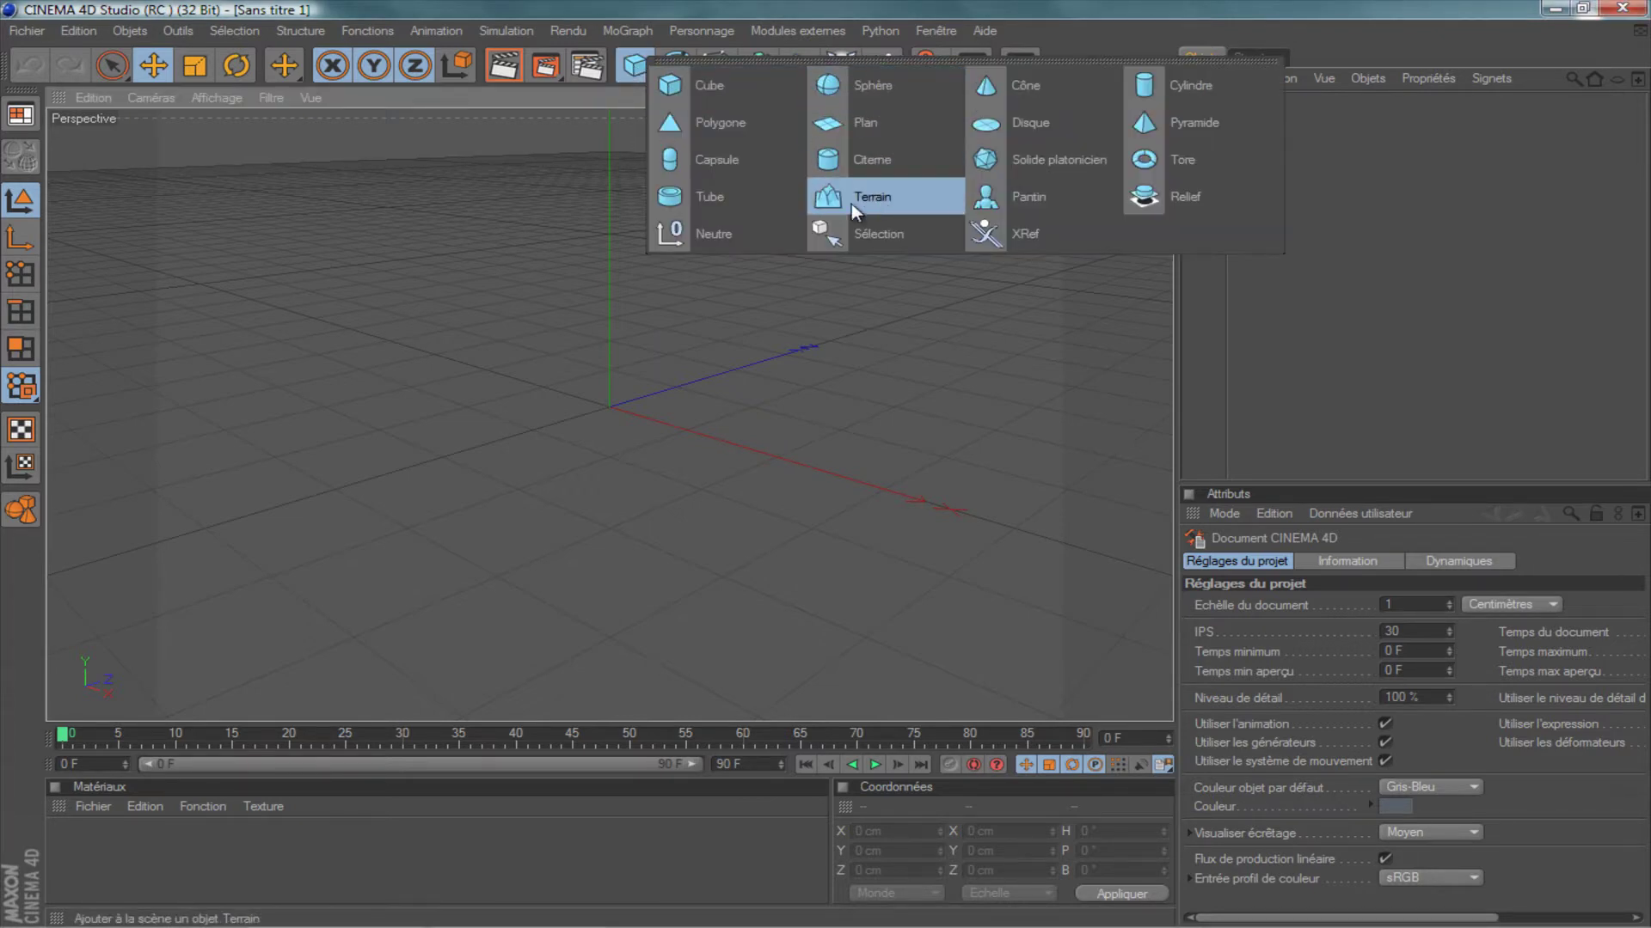
Add a Terrain object, make it spherical, disable multi-fractal, and set both furrow values to 100%.
click(877, 202)
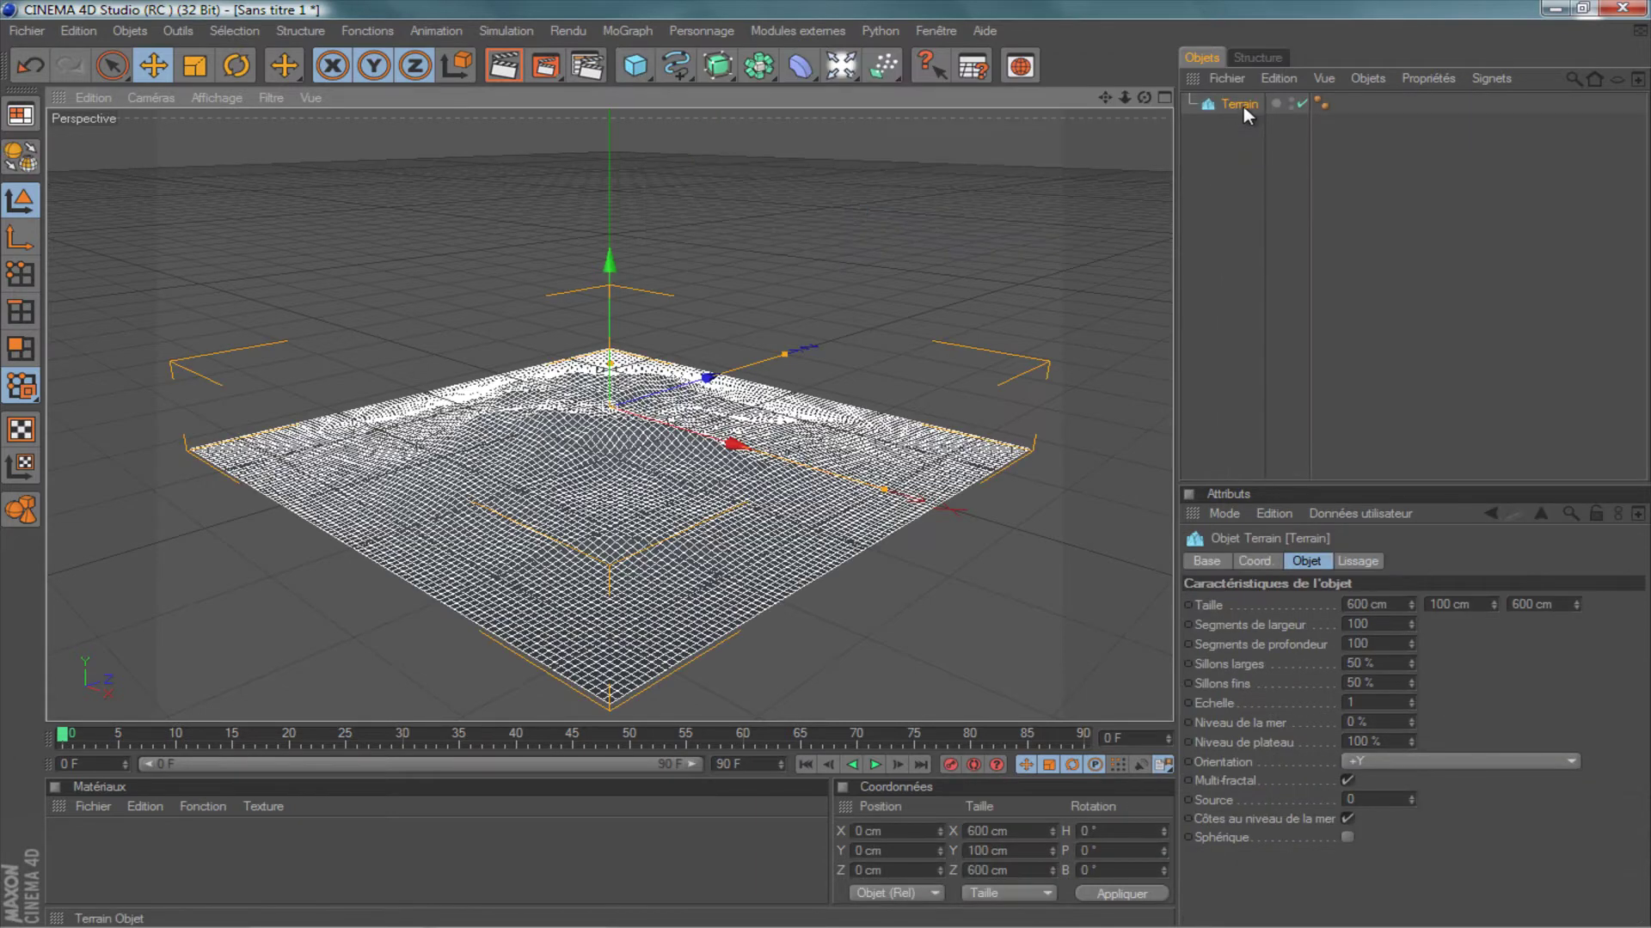
click(1243, 104)
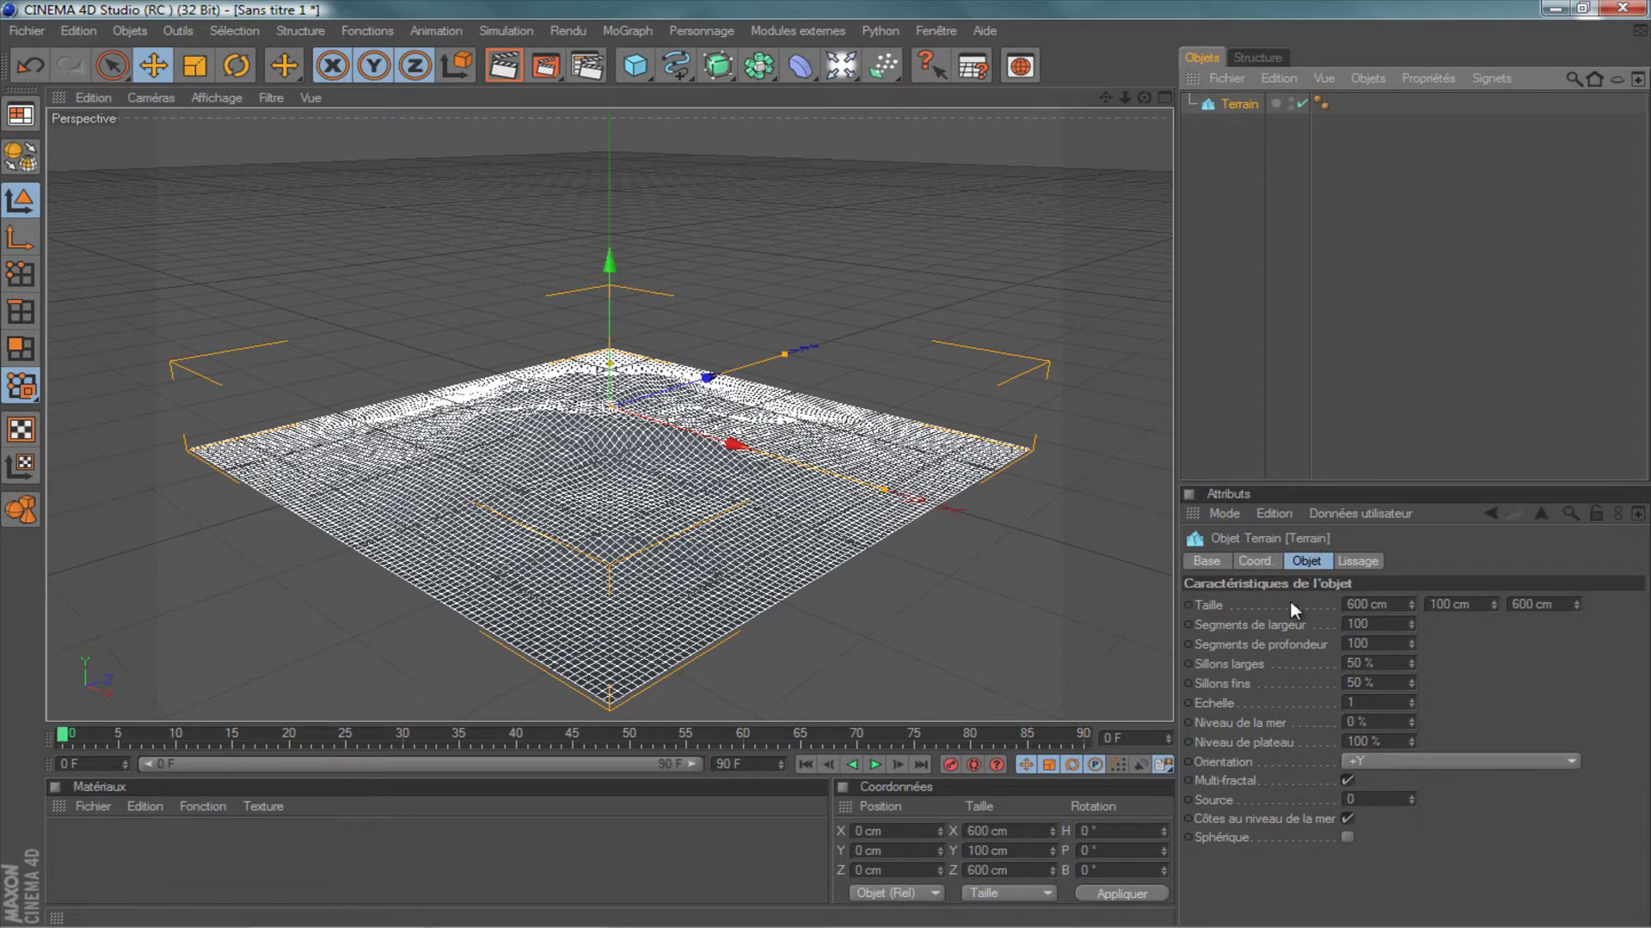
click(1347, 837)
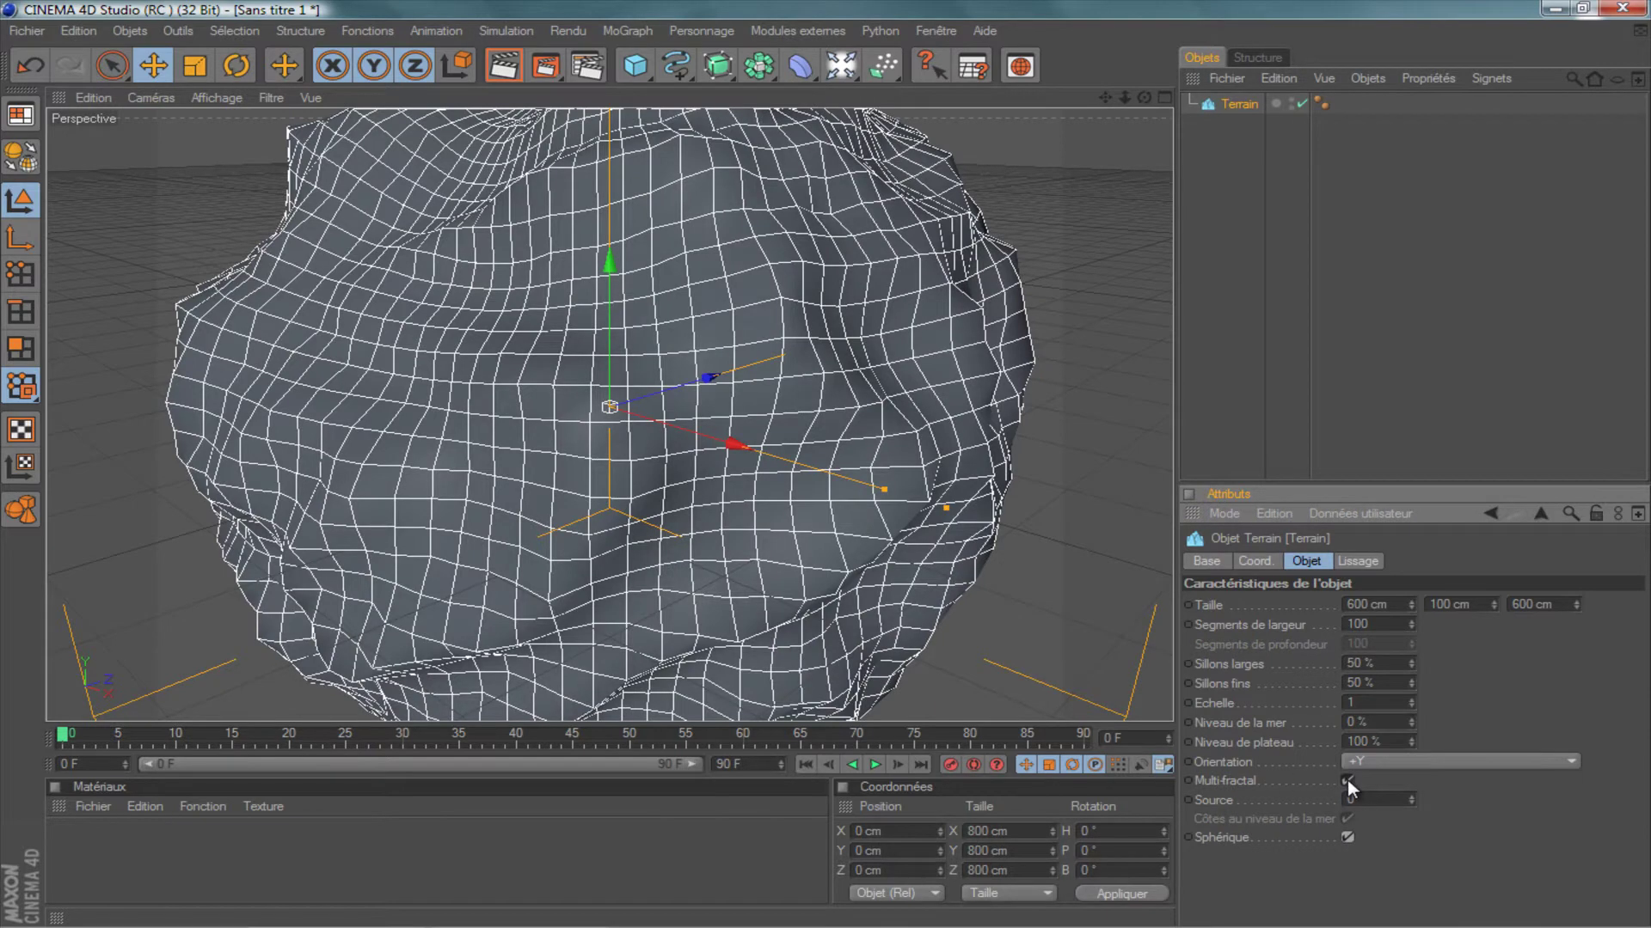
click(1348, 780)
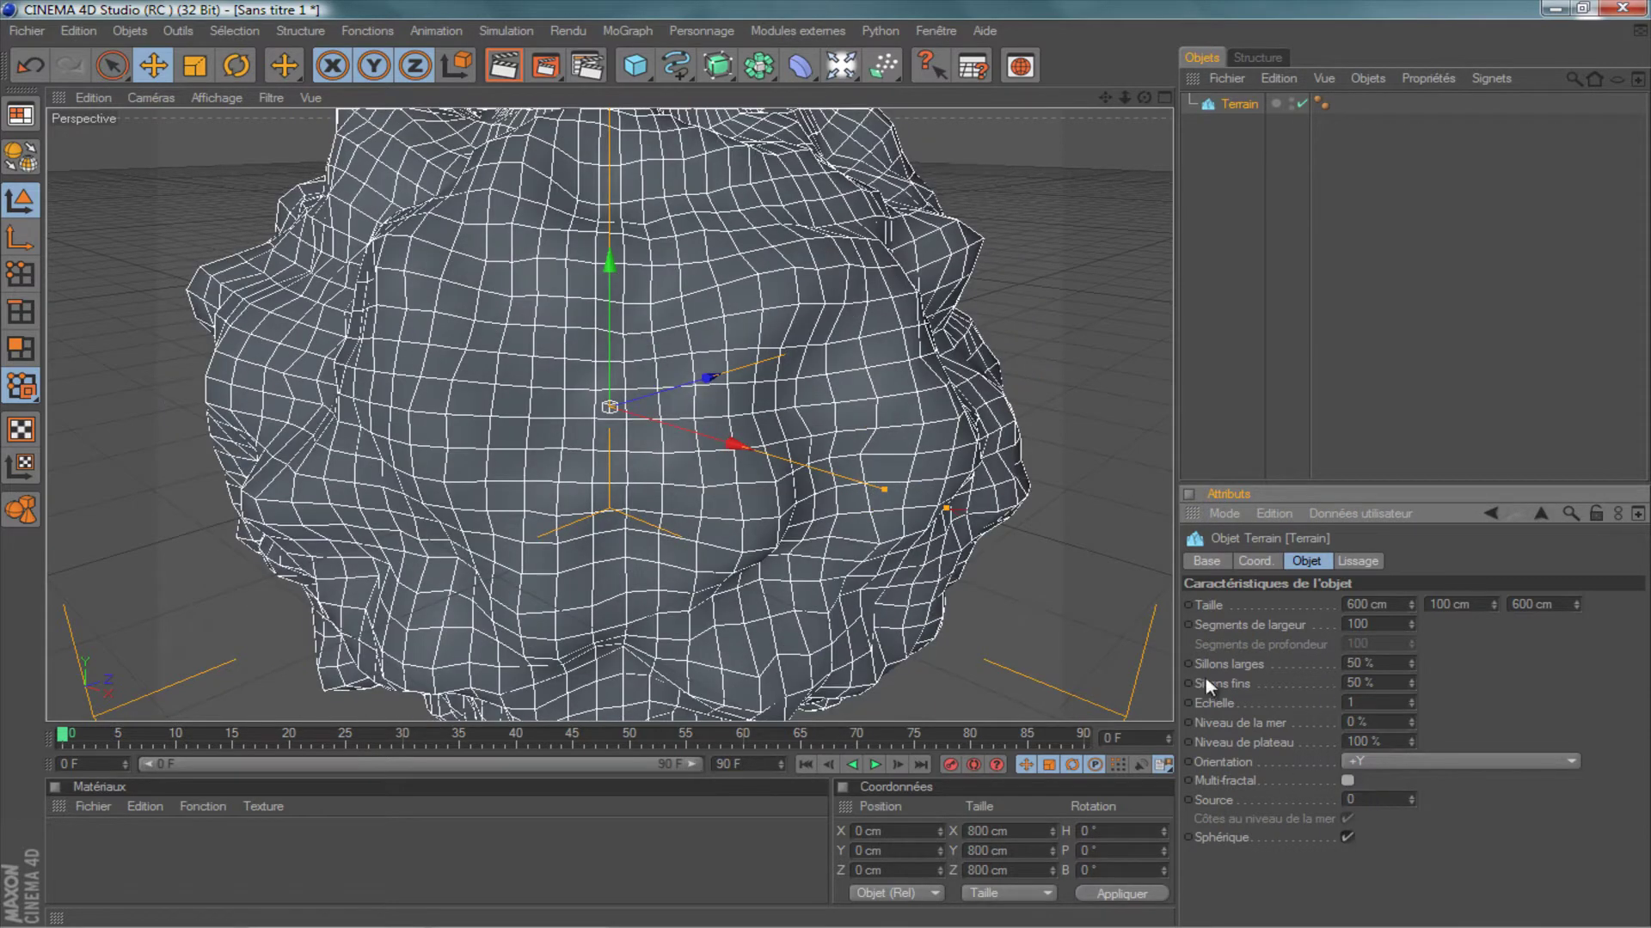
drag(1412, 685, 1410, 648)
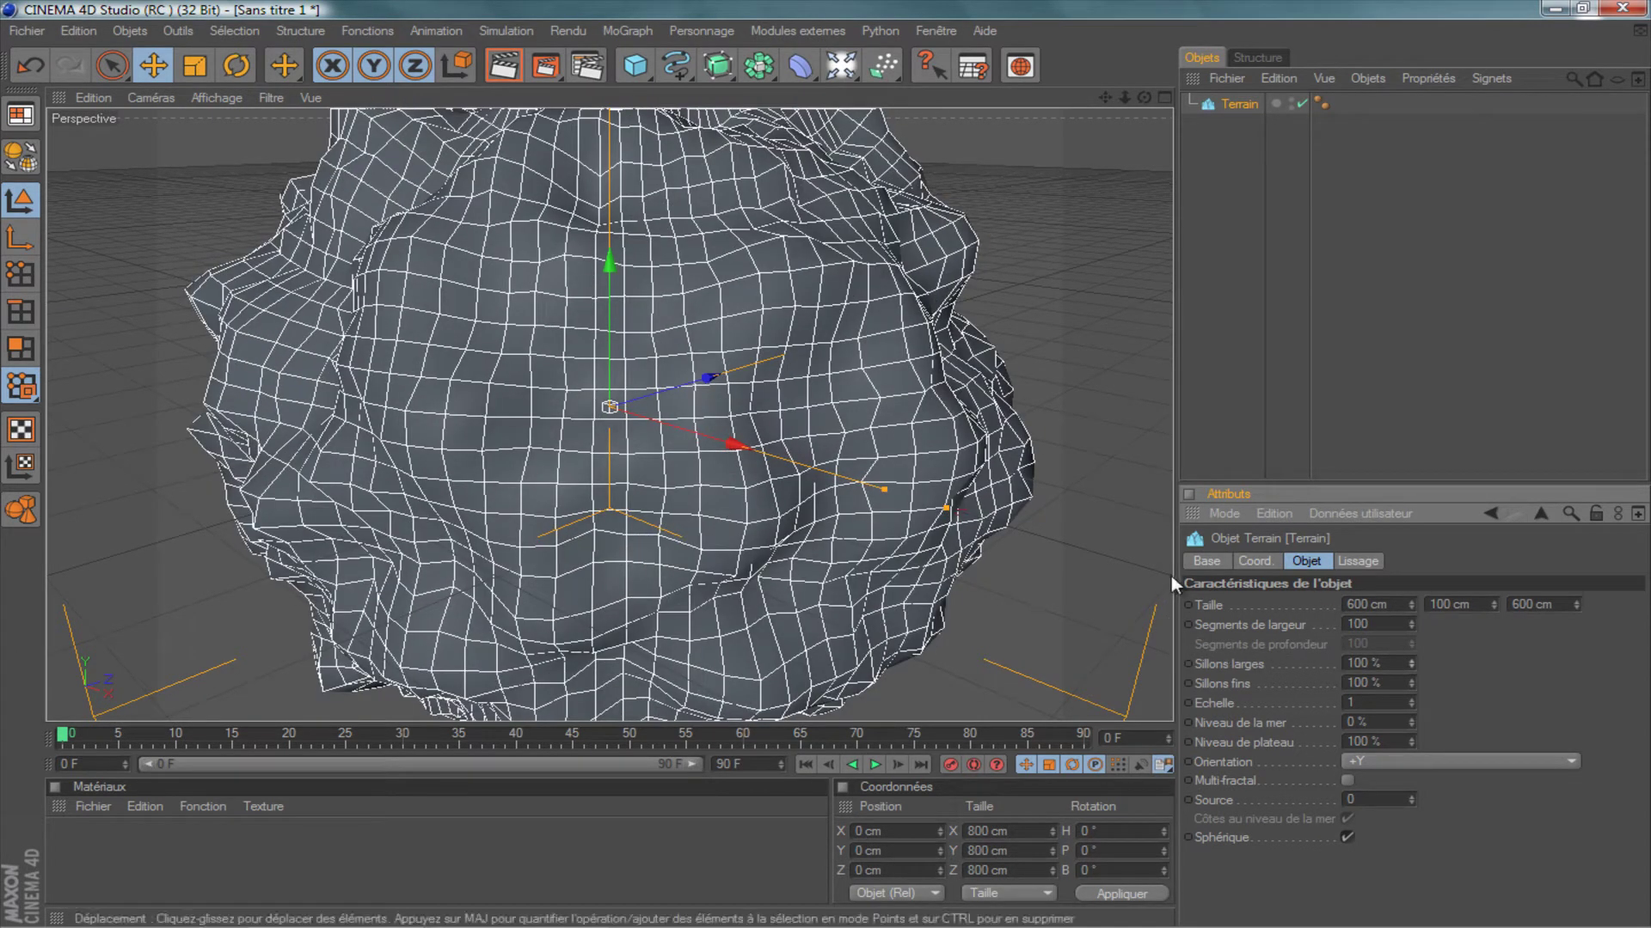
drag(1370, 604, 1333, 605)
text(2)
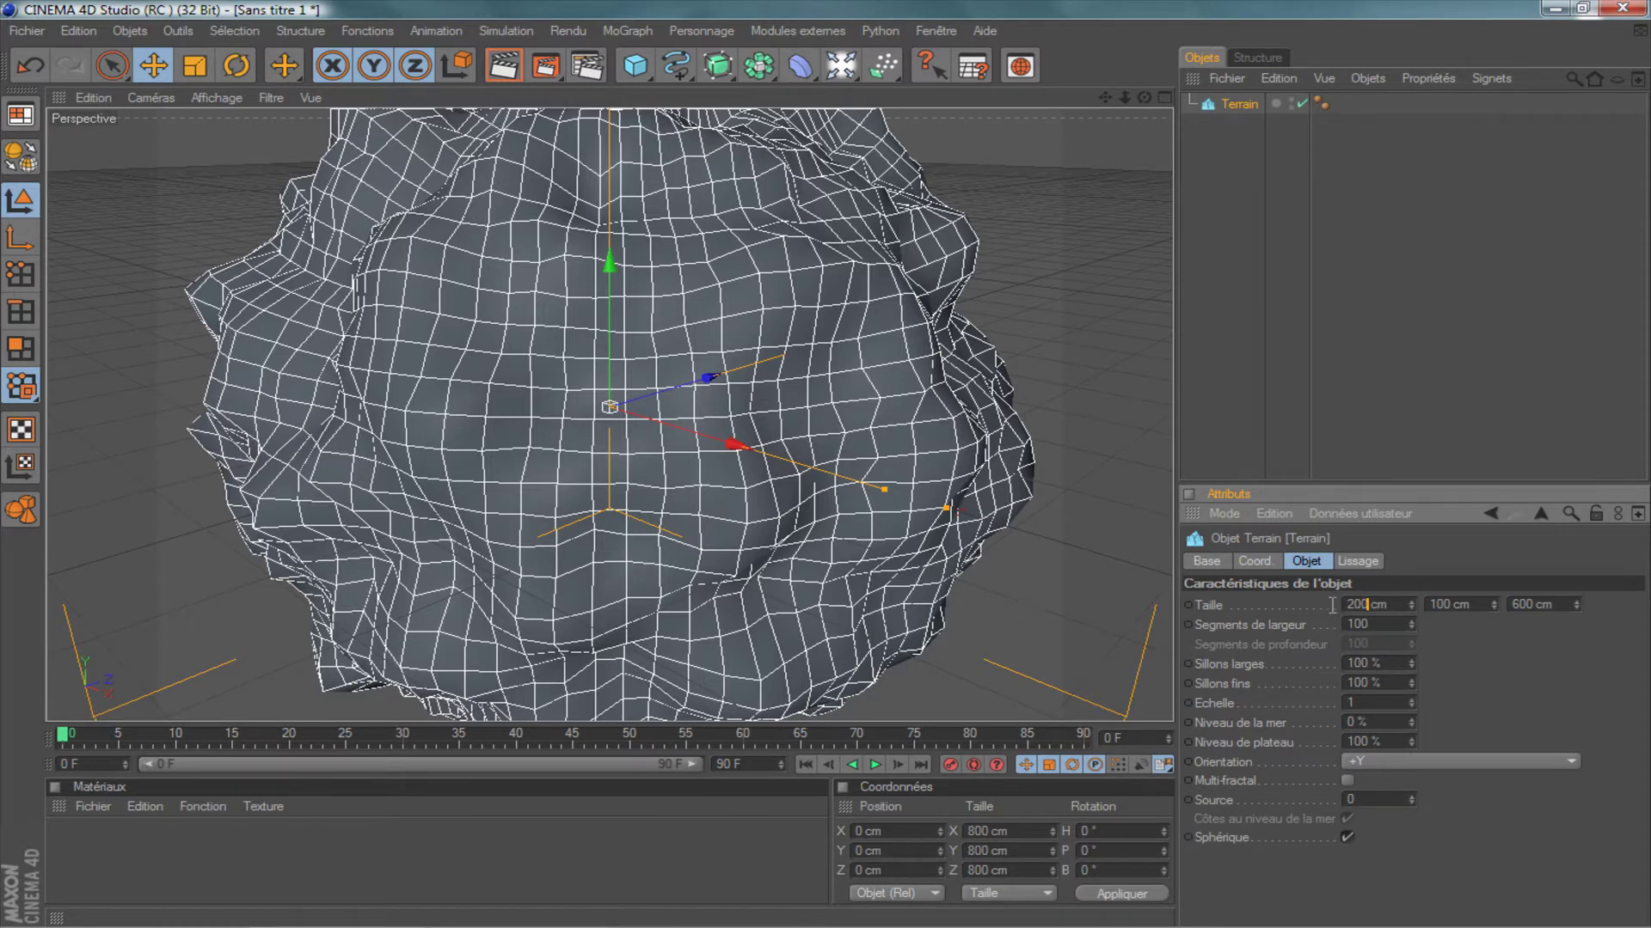
Resize the terrain to 200 × 300 × 600 cm and increase its scale.
text(00)
key(Return)
drag(1449, 608, 1404, 609)
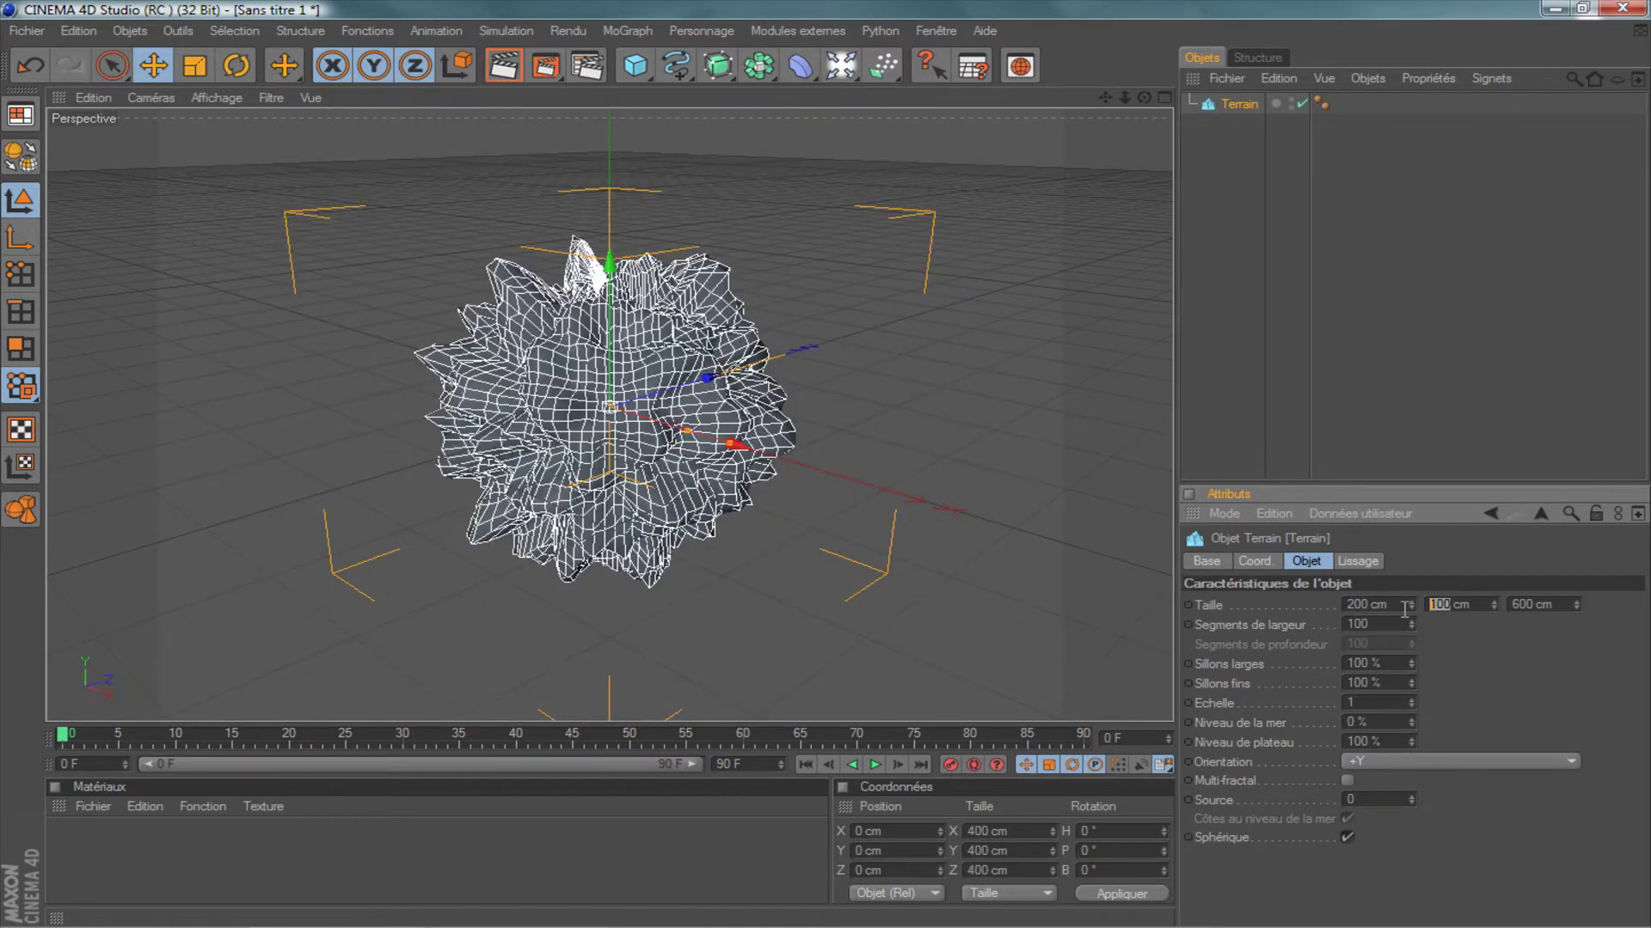
text(300)
key(Return)
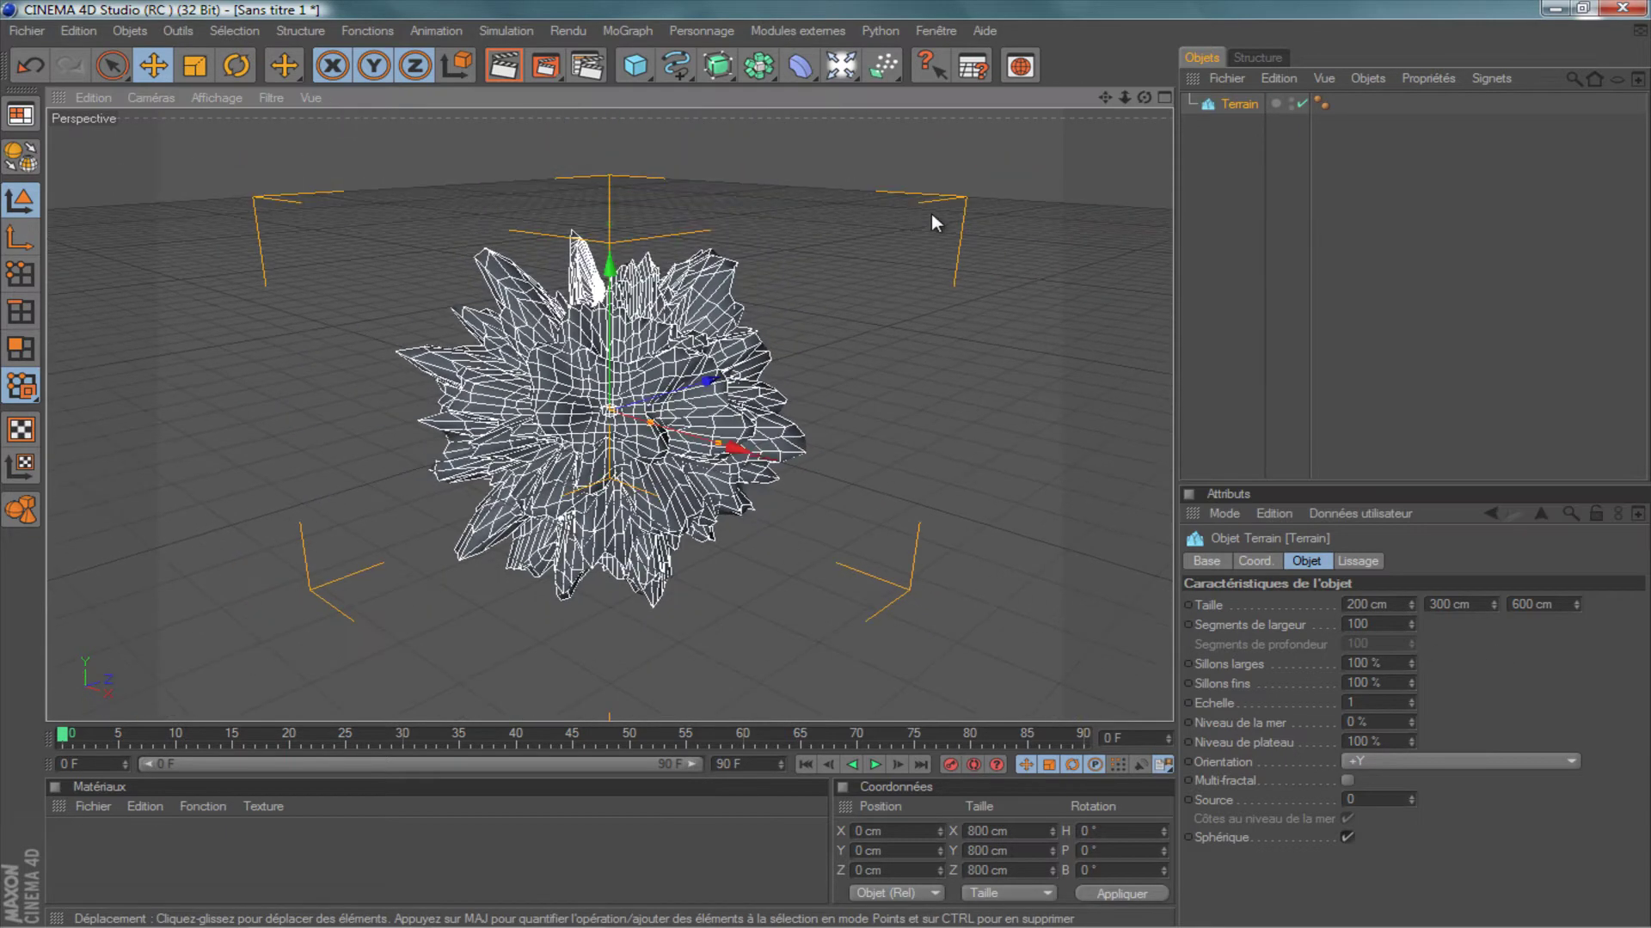
drag(1143, 97, 816, 464)
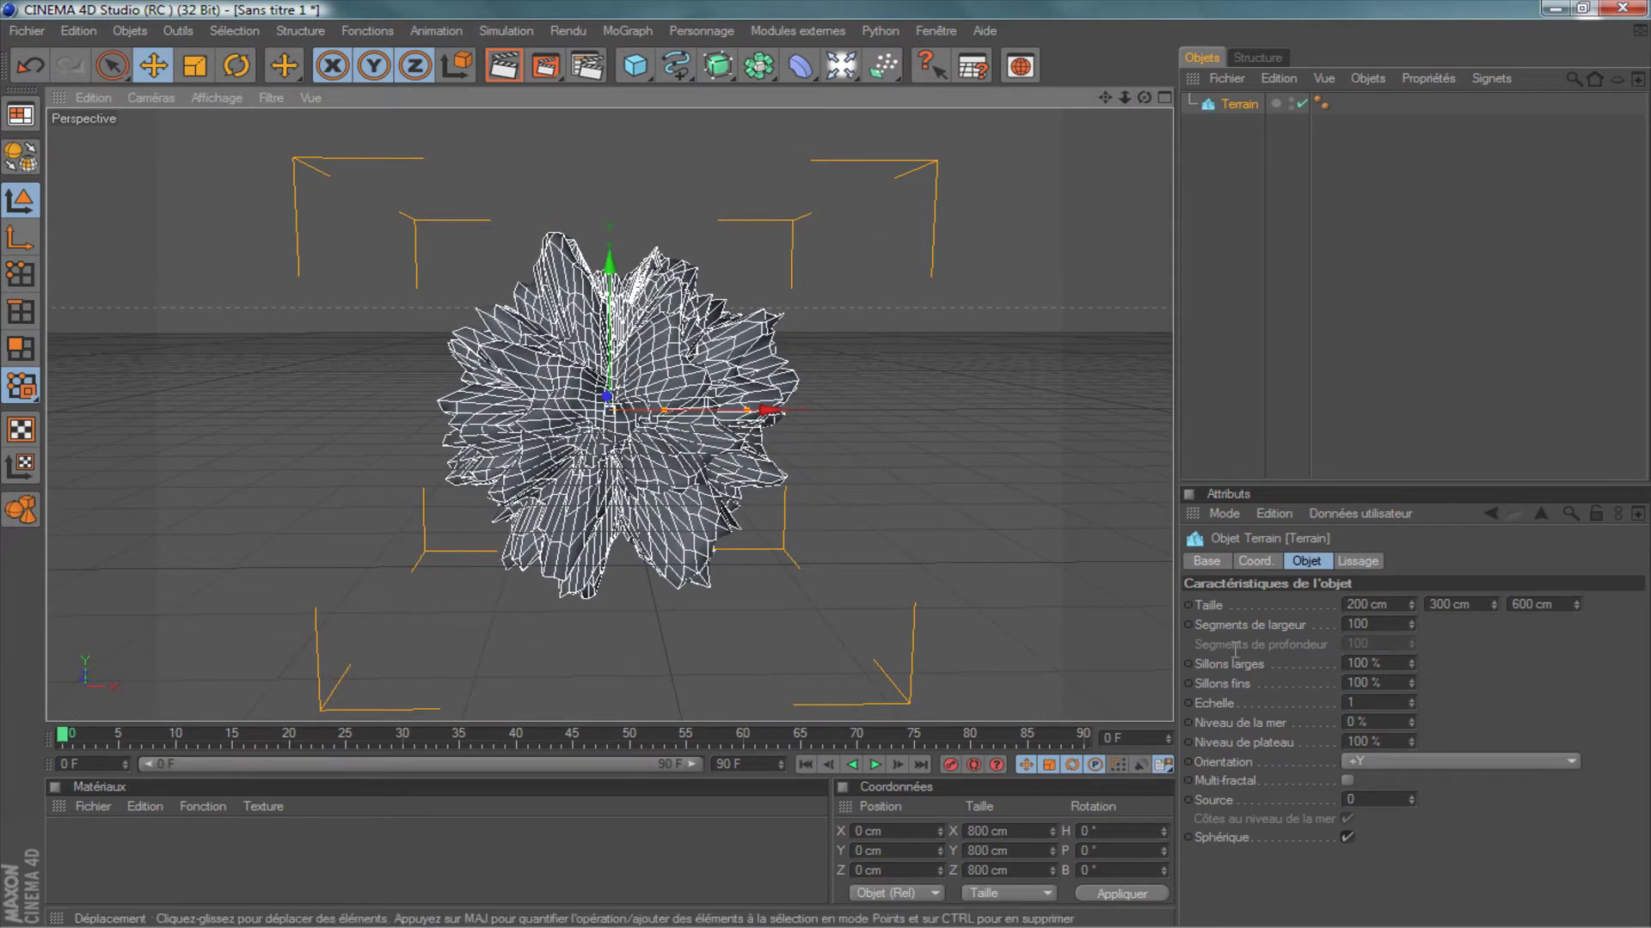
double_click(1346, 703)
mouse_move(1417, 701)
mouse_down()
mouse_move(1416, 751)
mouse_move(1414, 683)
mouse_move(1413, 703)
mouse_up()
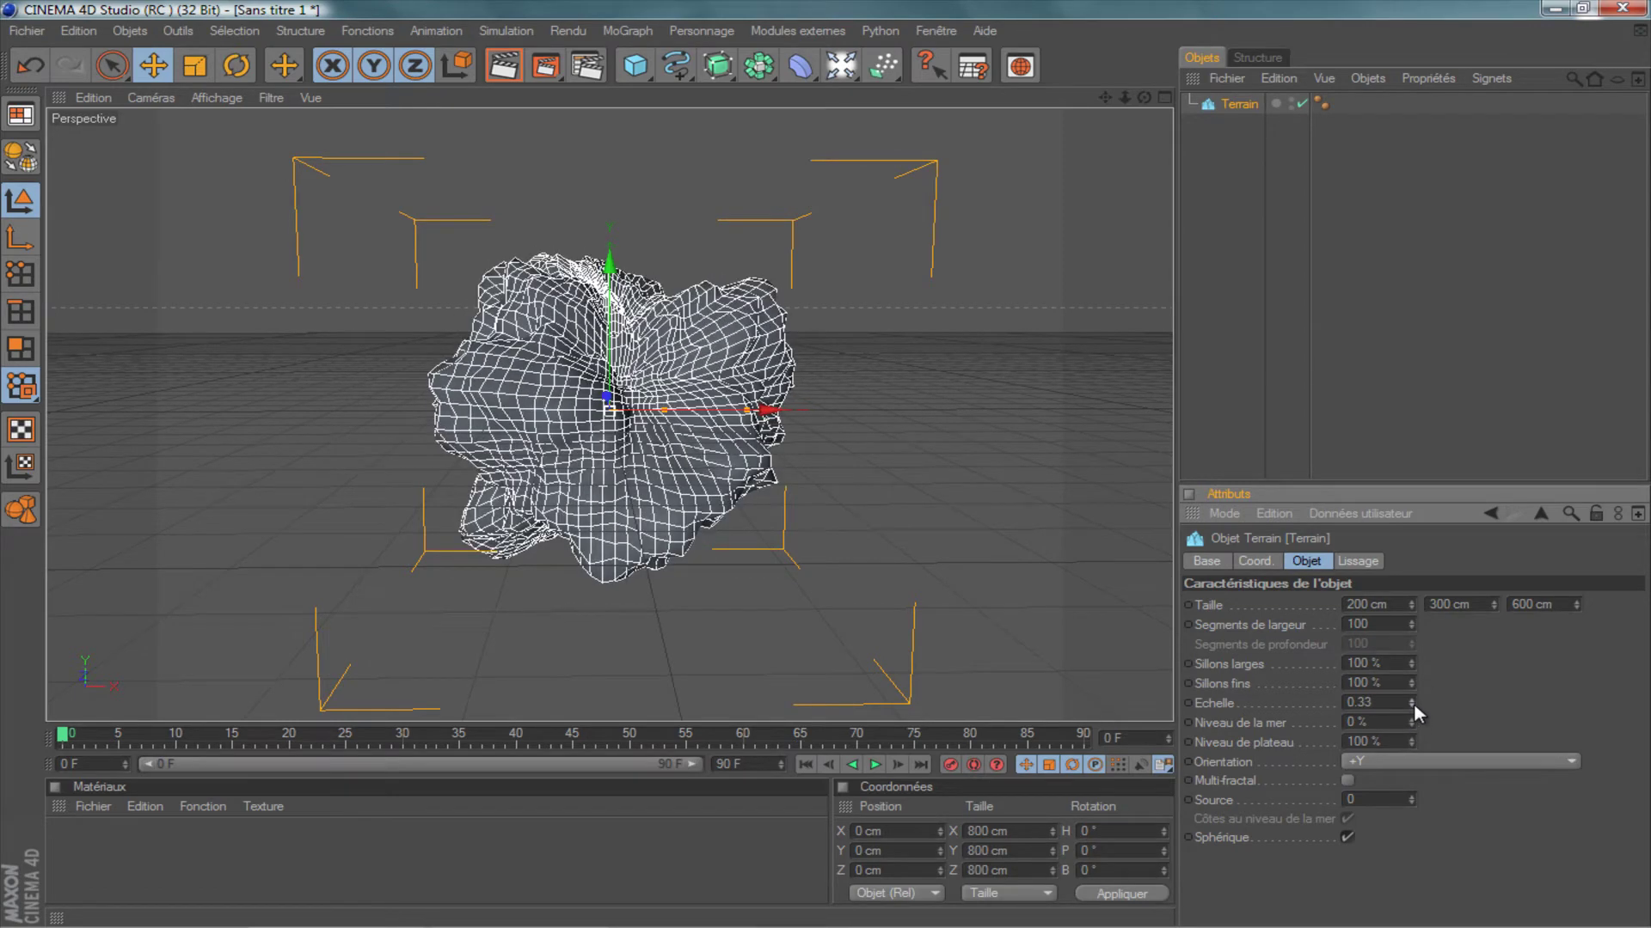
Extend the animation to 300 frames and stretch the preview range to frame 300.
click(729, 764)
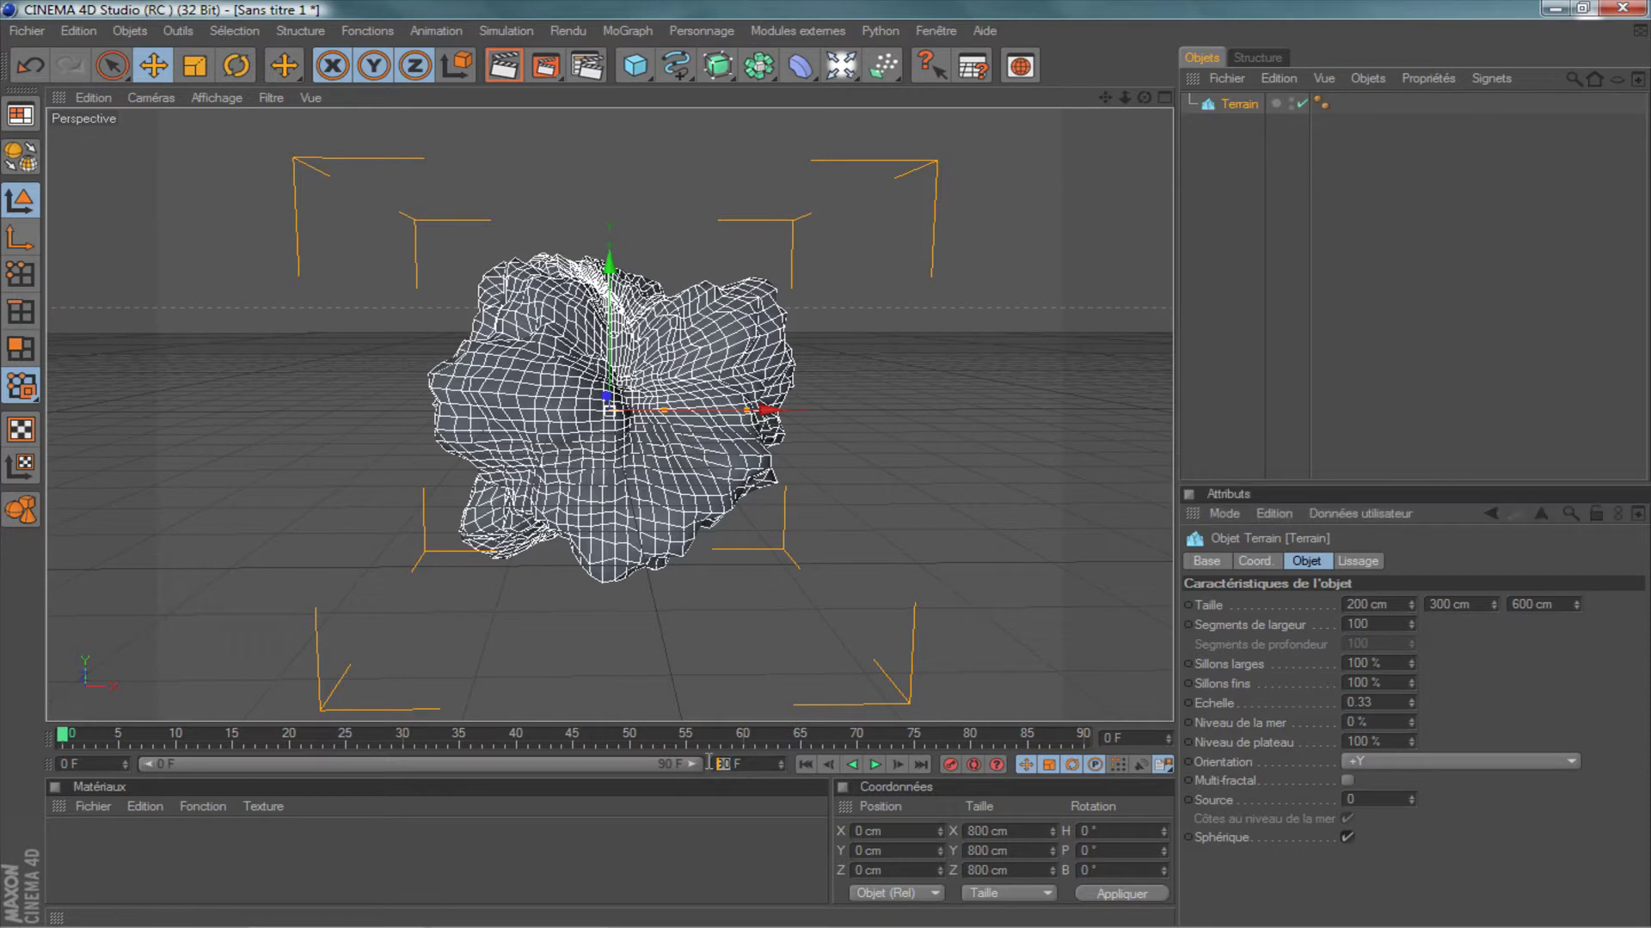
text(0)
click(722, 798)
drag(323, 765, 698, 765)
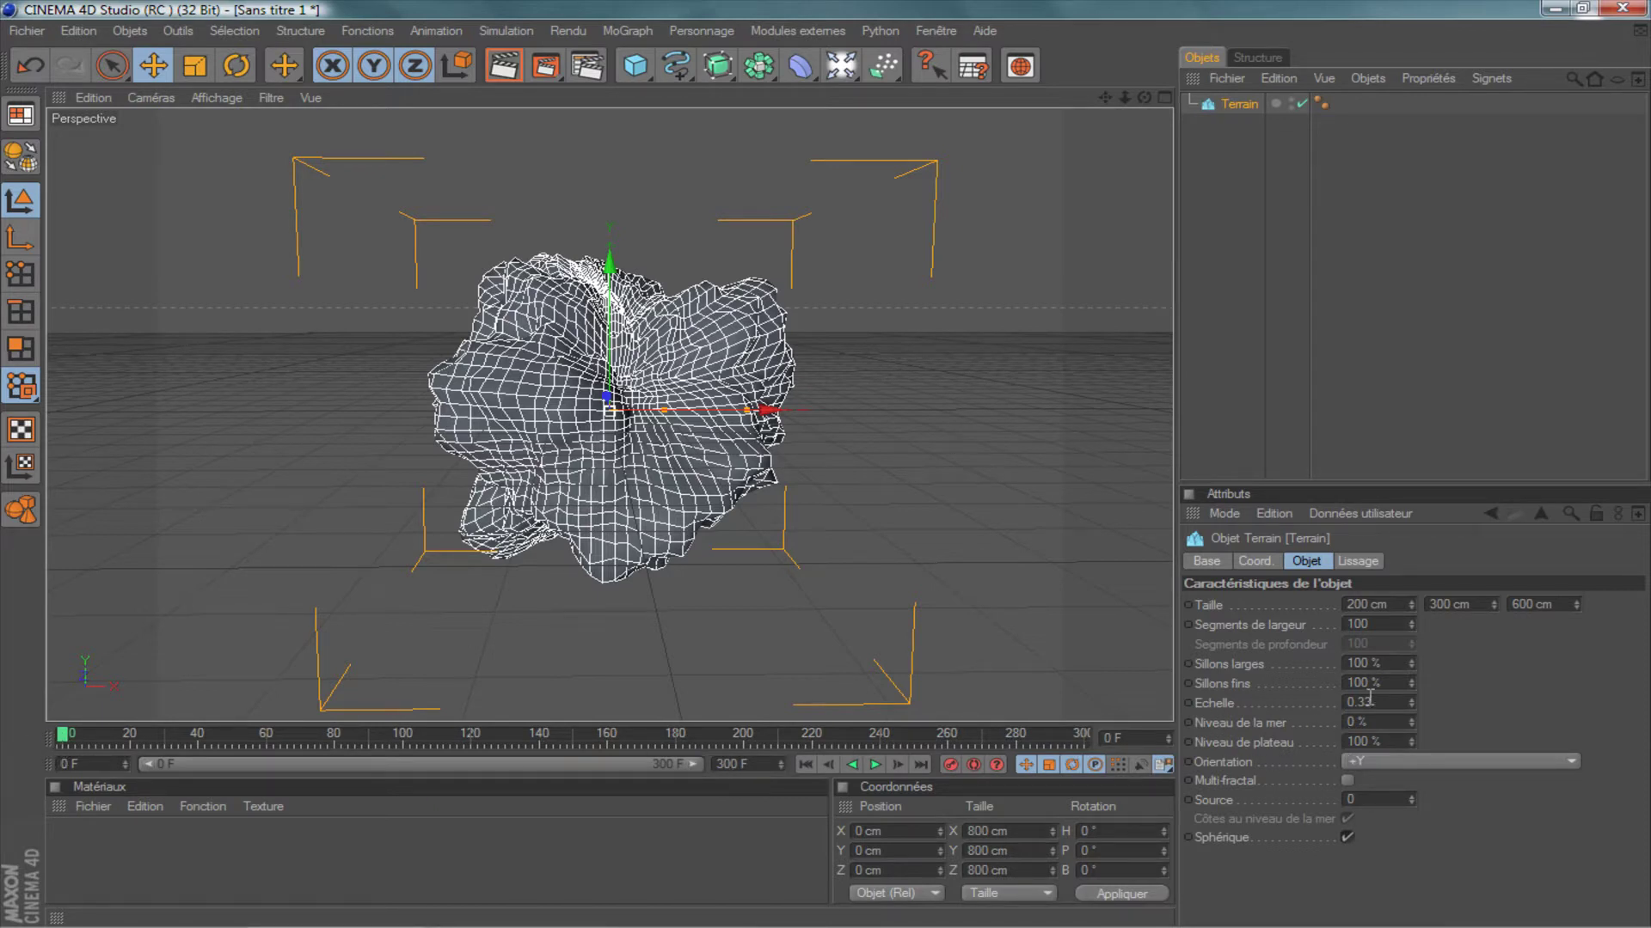
drag(1373, 700, 1337, 703)
text(0.01)
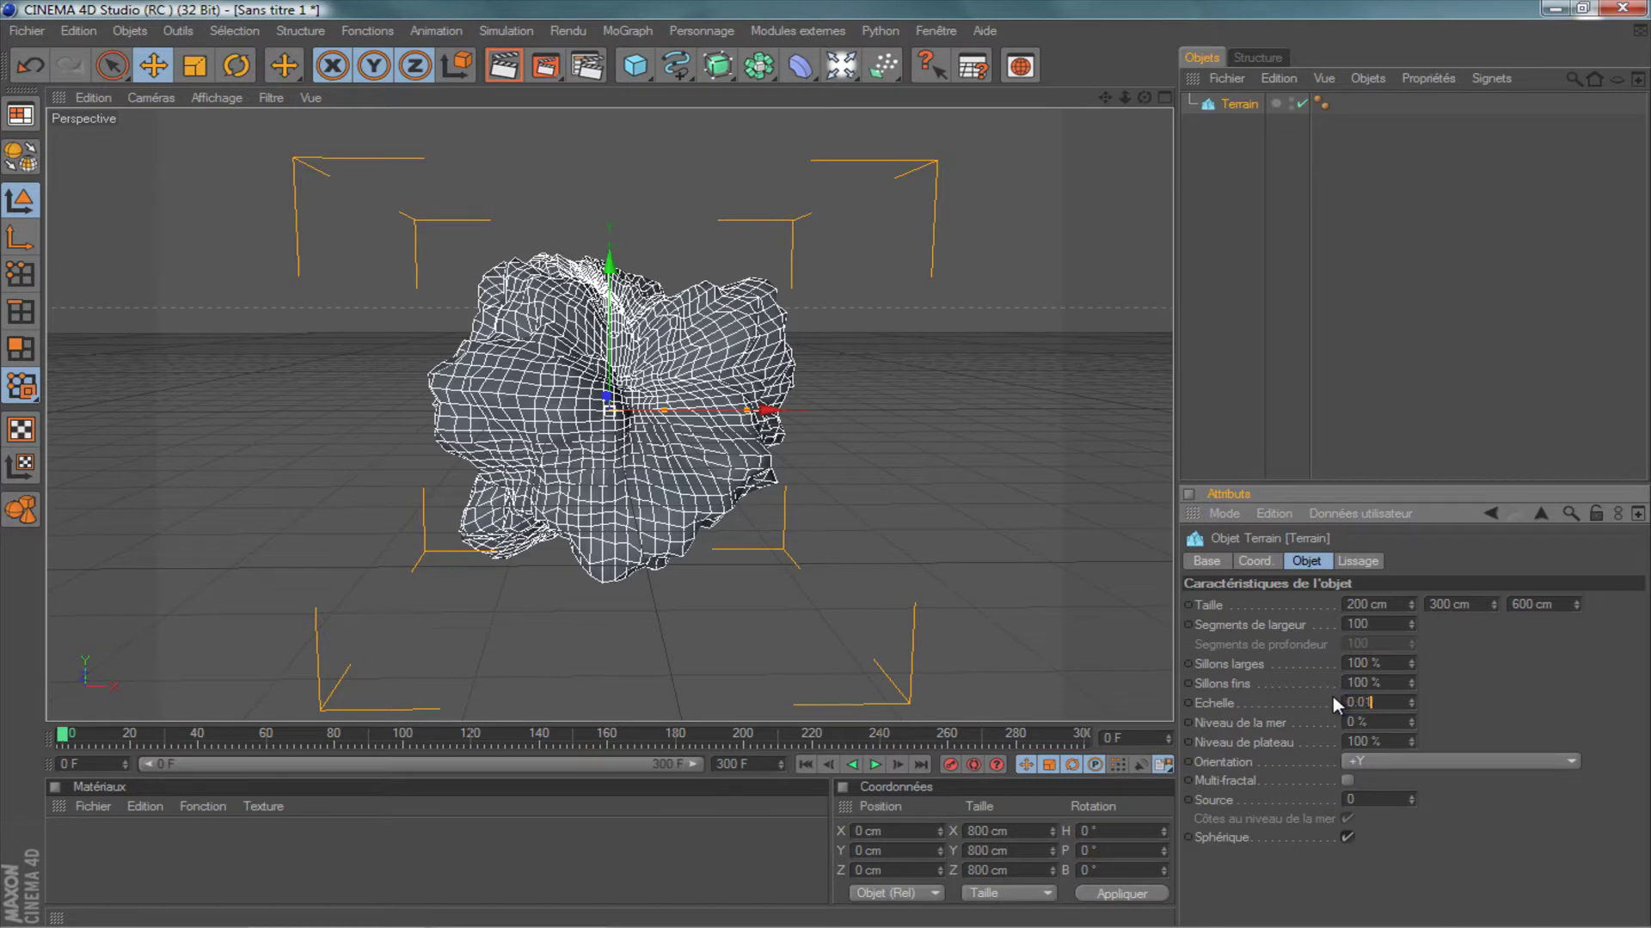
Keyframe the terrain scale at 0.01 on frame 0 and at a higher value later.
click(1190, 699)
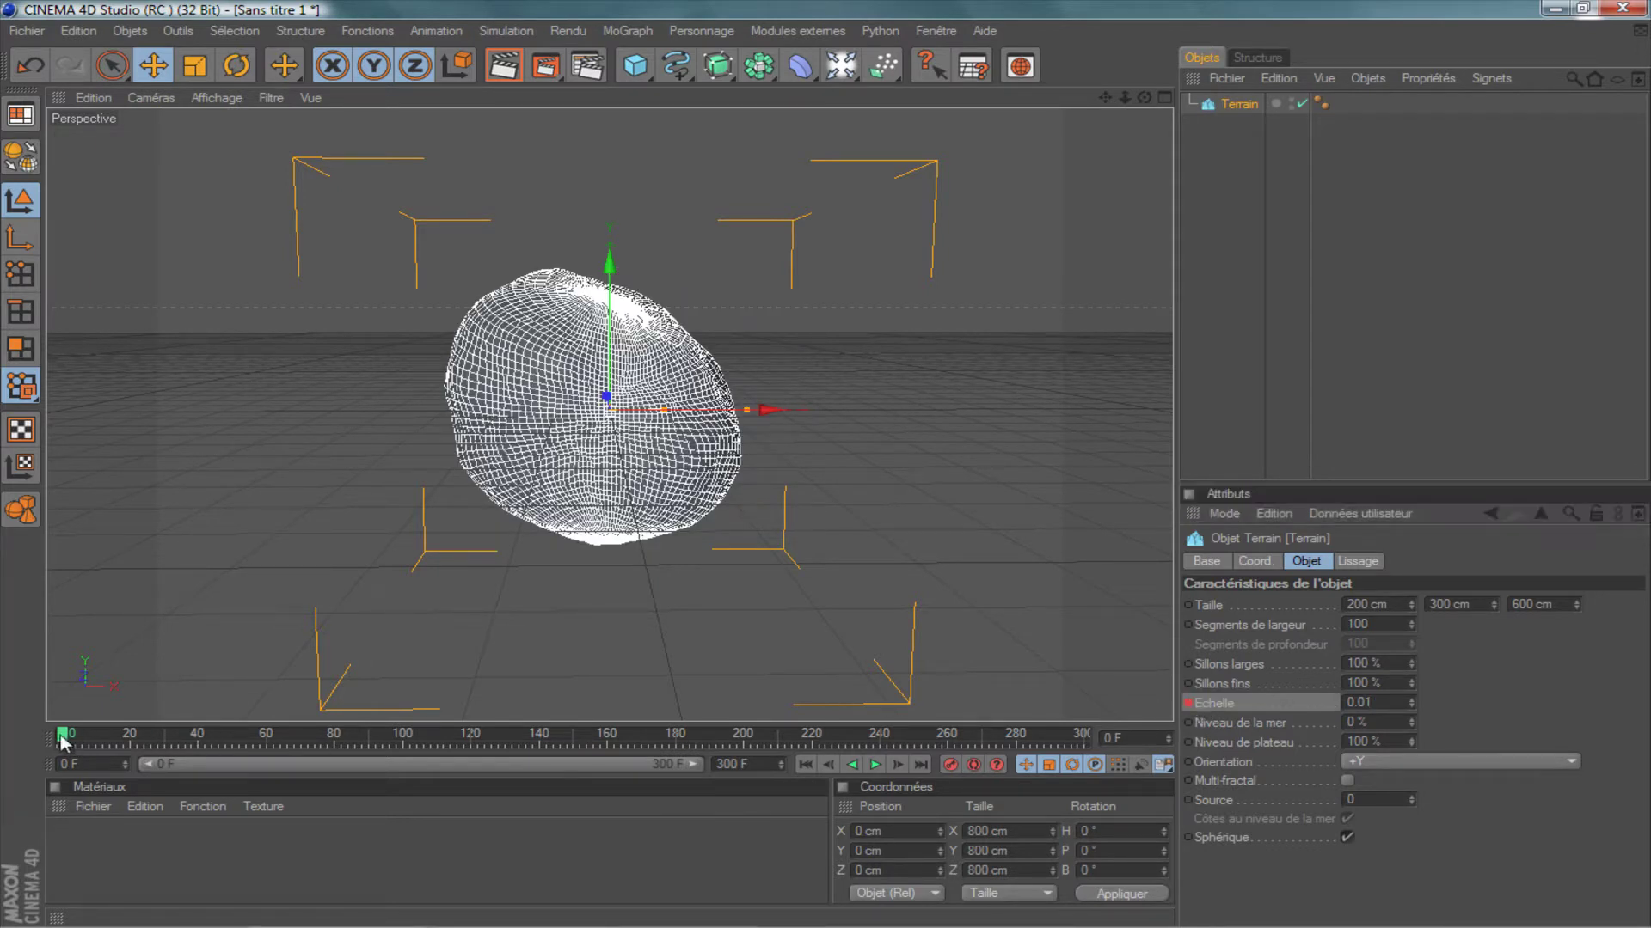
drag(151, 735, 1018, 736)
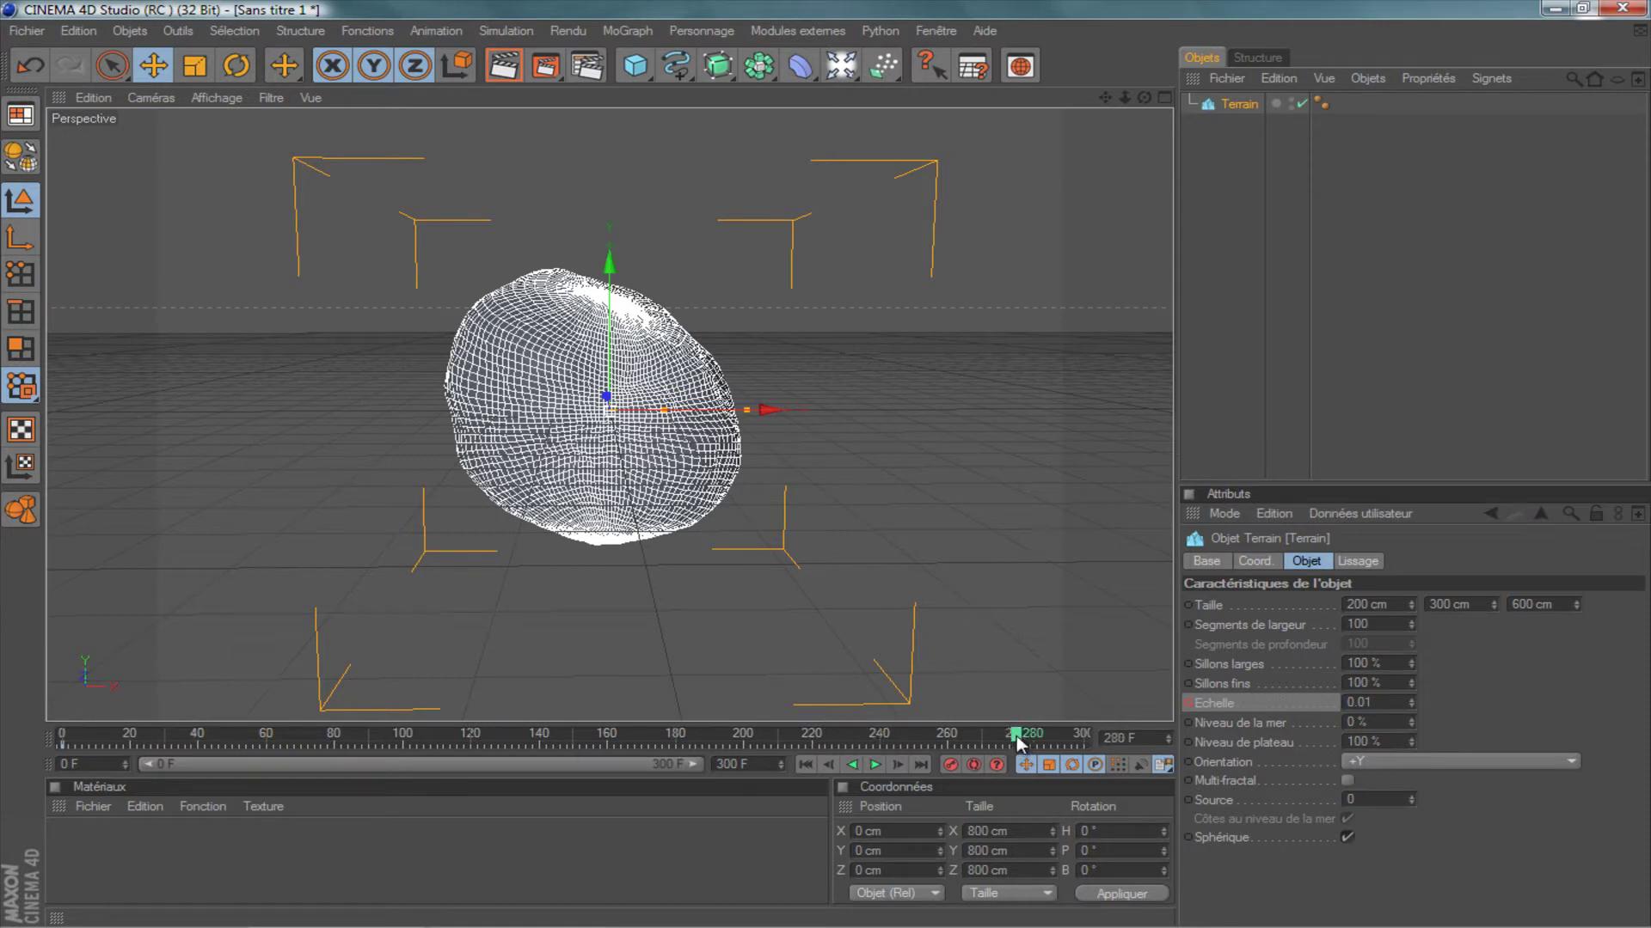
click(1376, 703)
text(2)
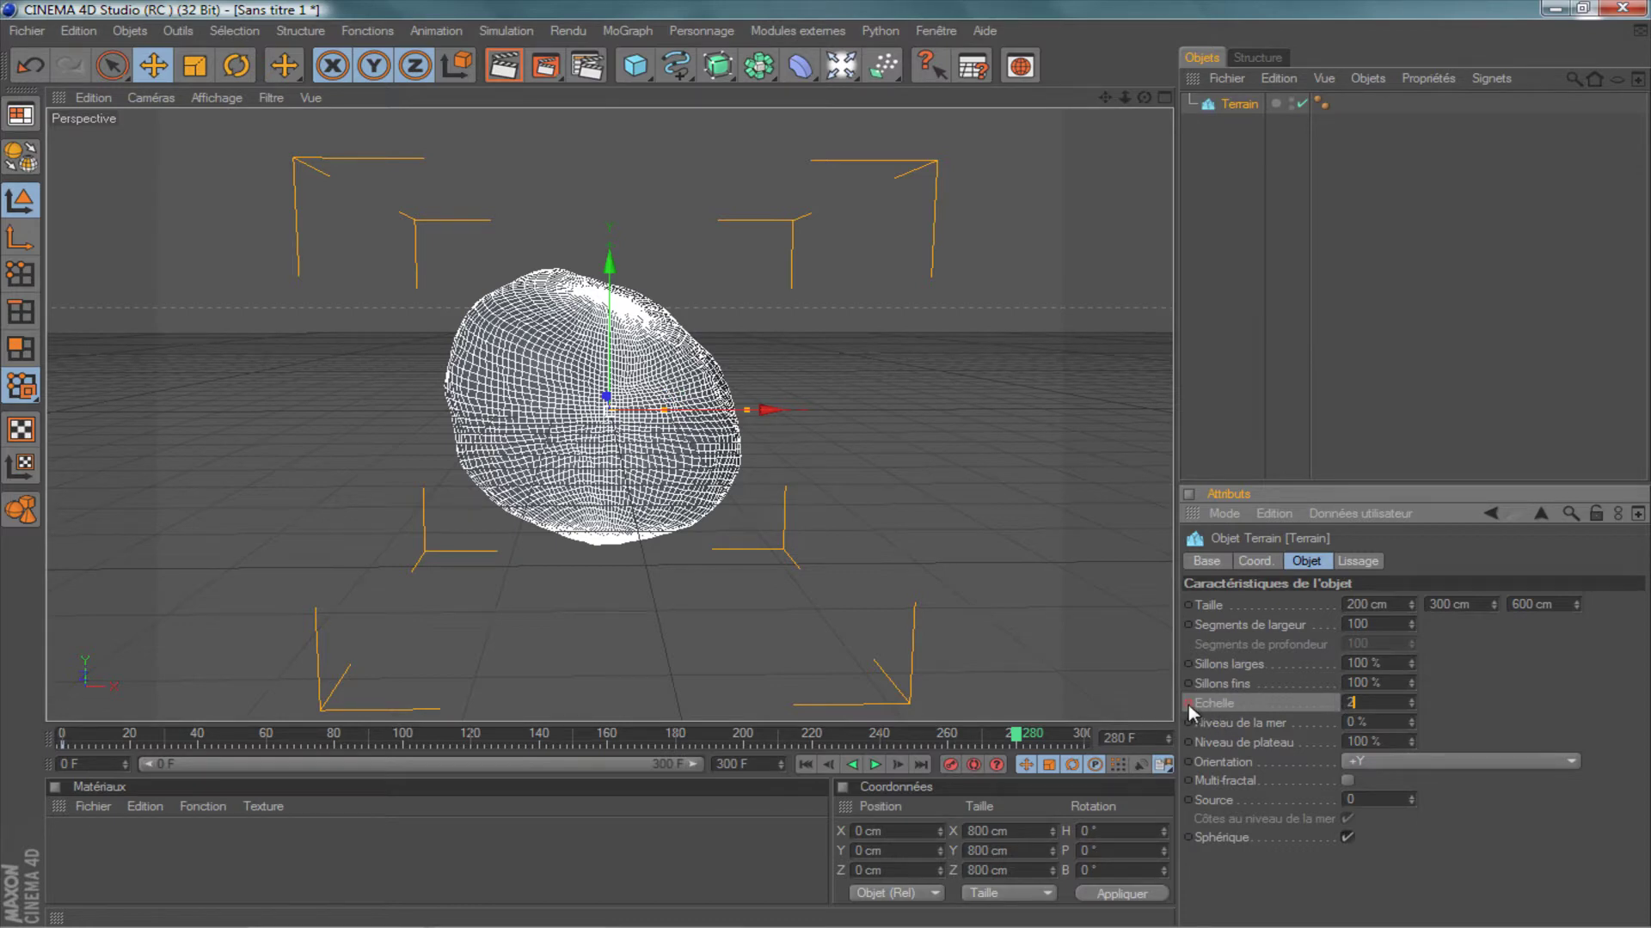
key(Return)
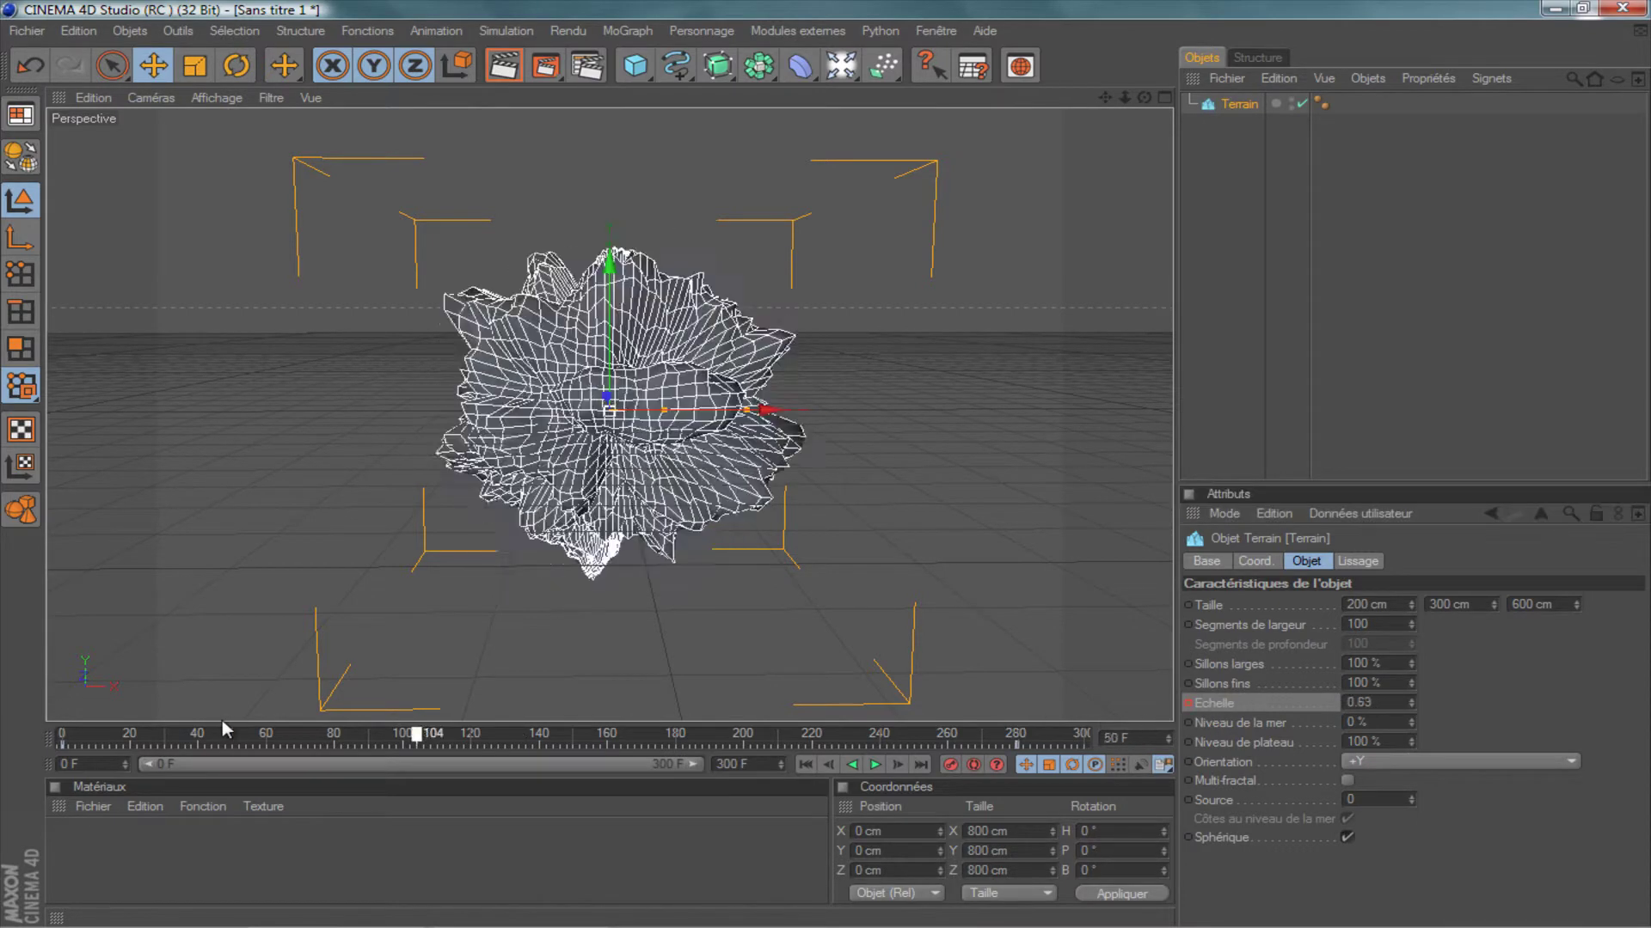
Play back the animation to preview the rock turning spiky, then return to frame 0.
drag(222, 726, 28, 723)
click(1226, 427)
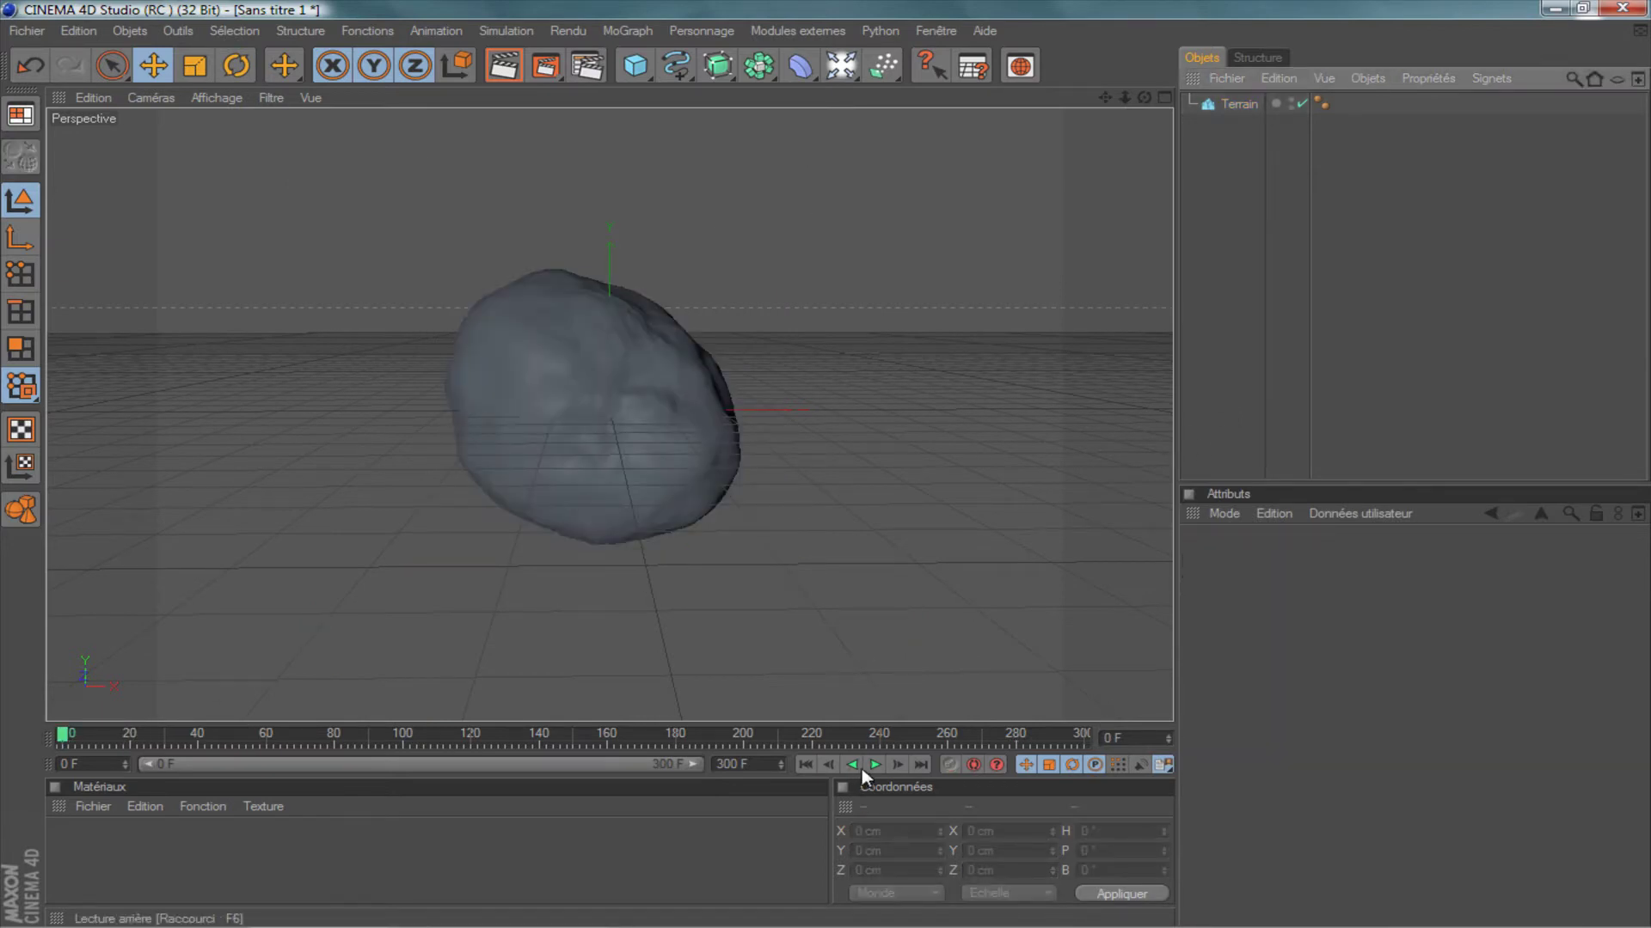
click(874, 764)
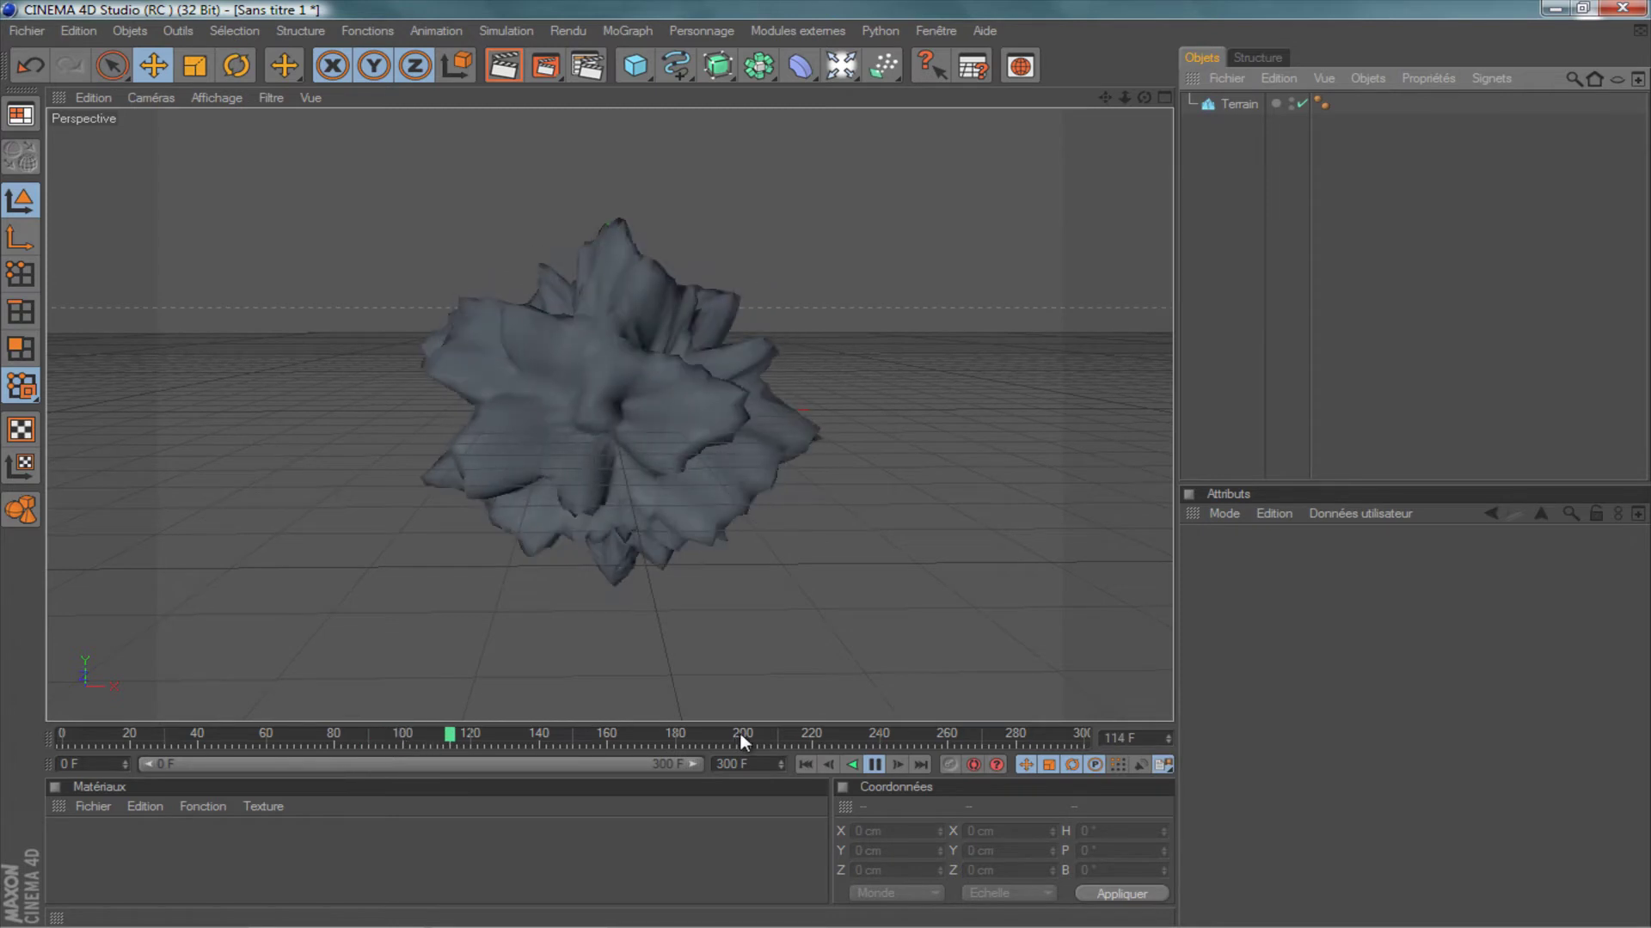
click(874, 764)
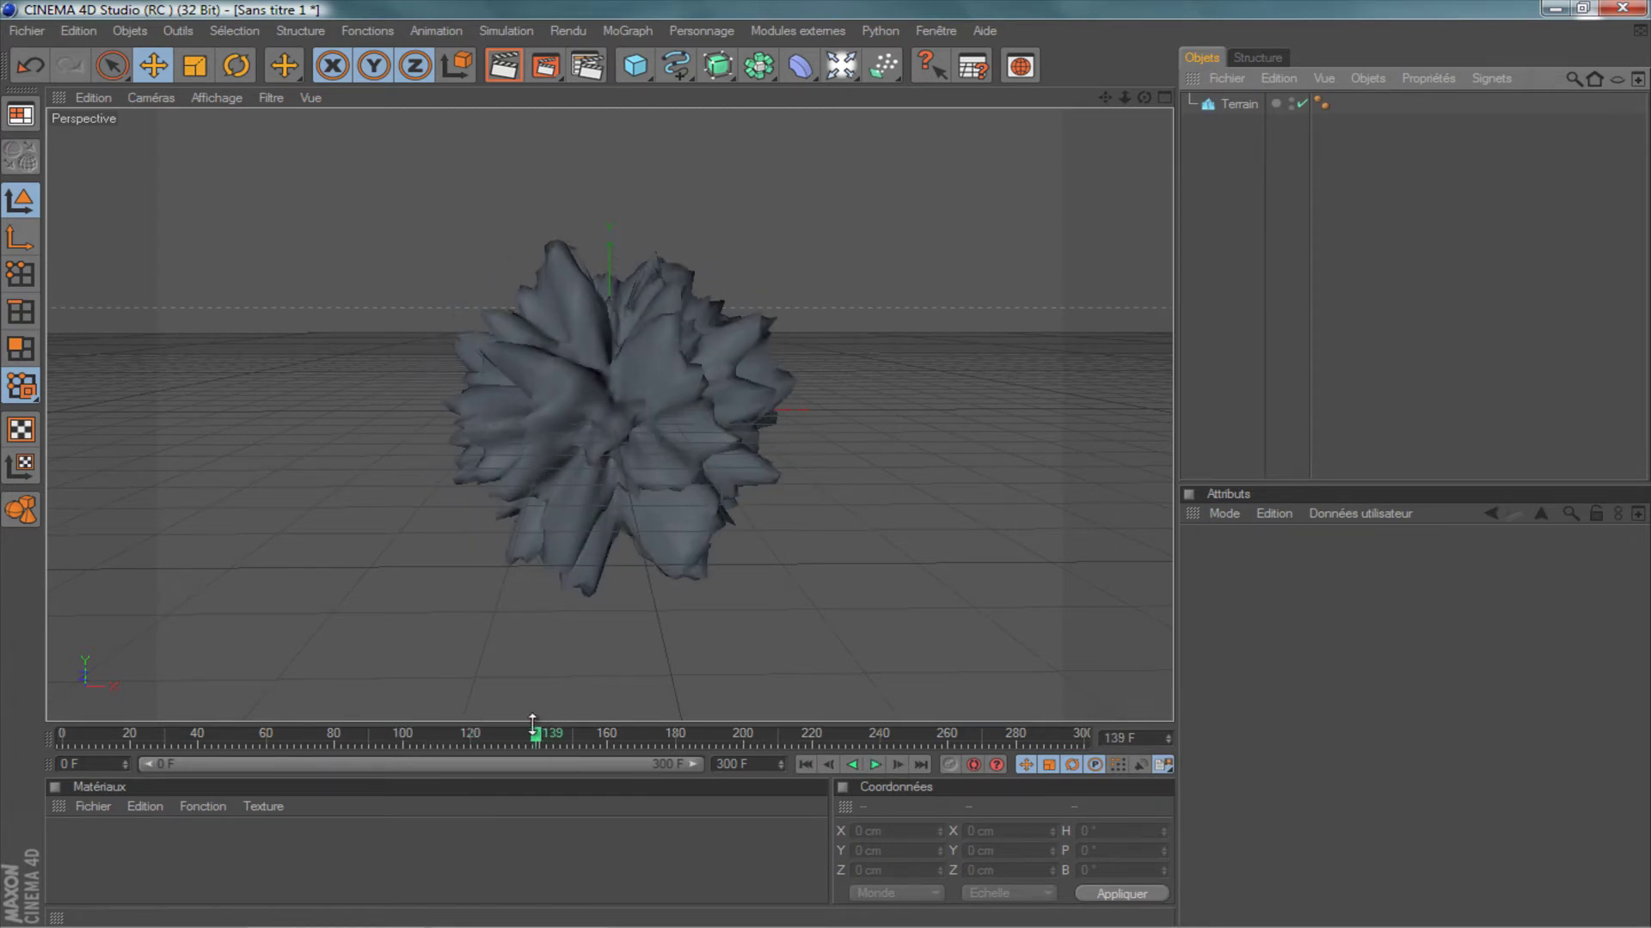
drag(525, 734, 62, 738)
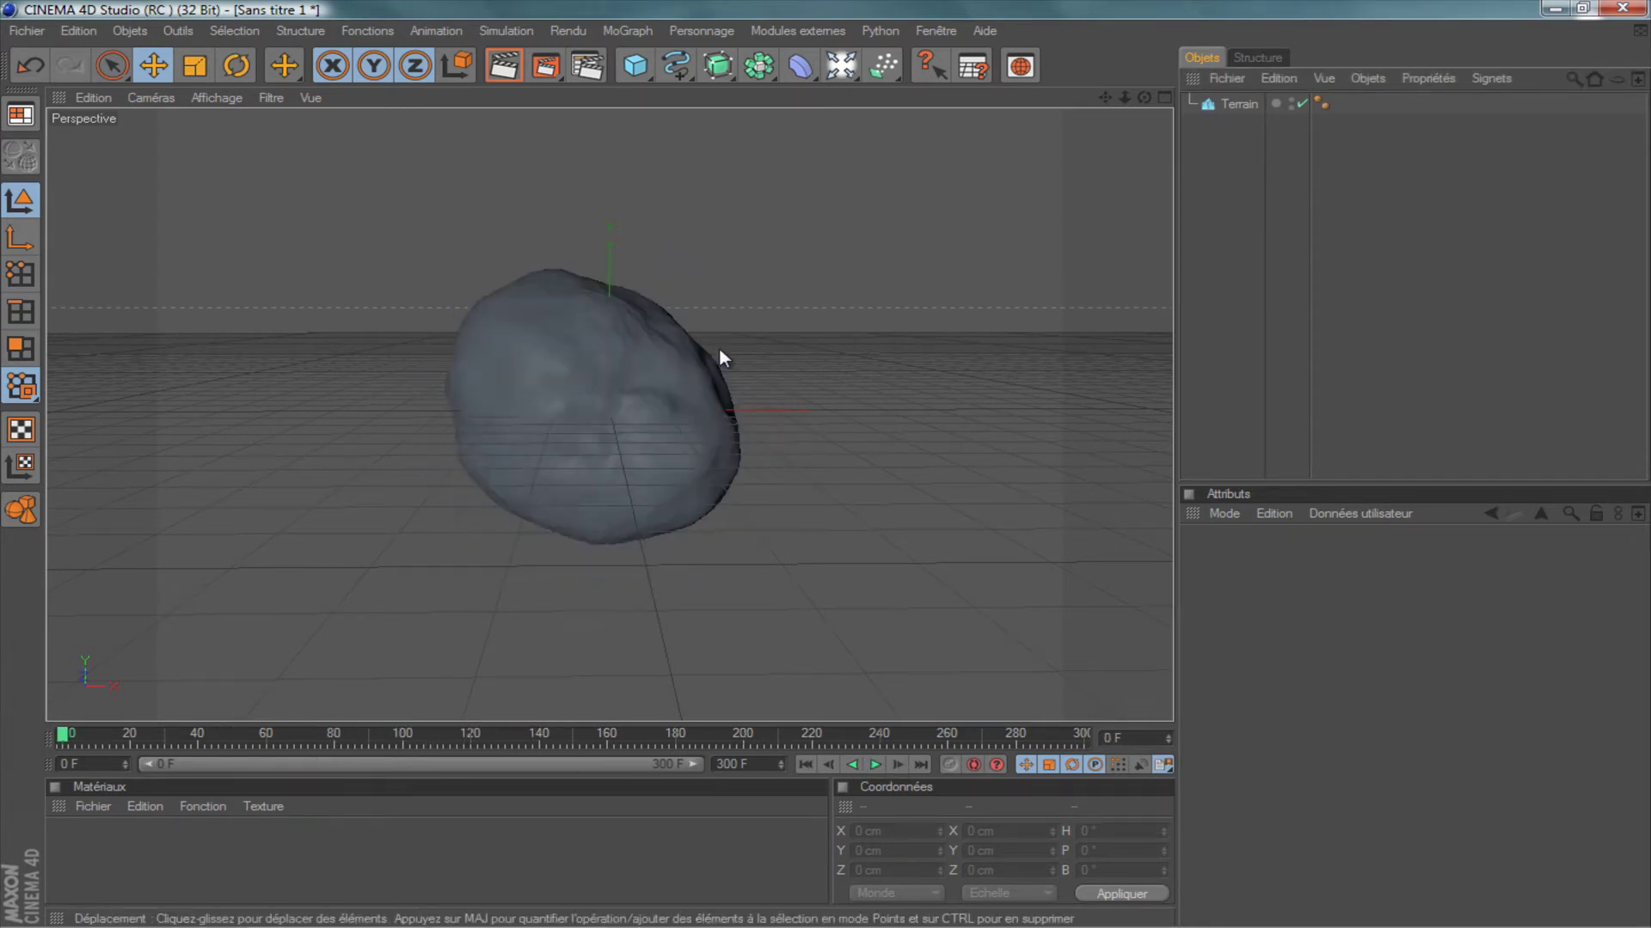
mouse_move(719, 348)
alt+right_down()
mouse_move(750, 354)
mouse_move(951, 273)
alt+right_up()
mouse_move(1125, 97)
mouse_down()
mouse_move(916, 253)
mouse_move(825, 243)
mouse_up()
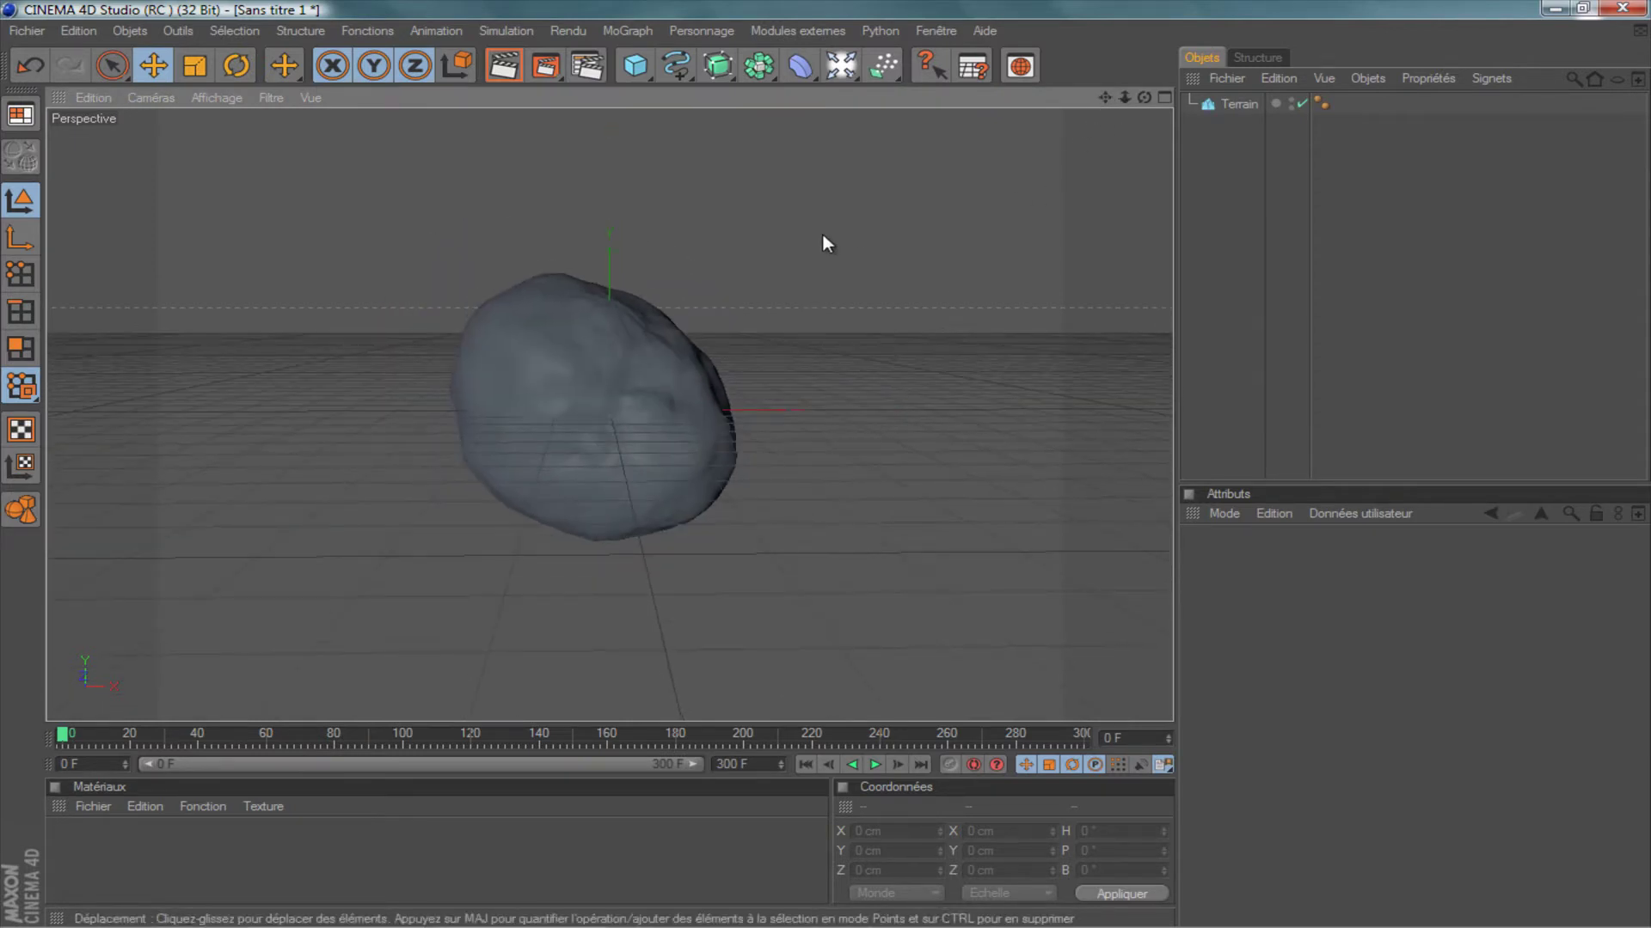
Add a Plane object and set its width and height to 1400 cm.
click(635, 69)
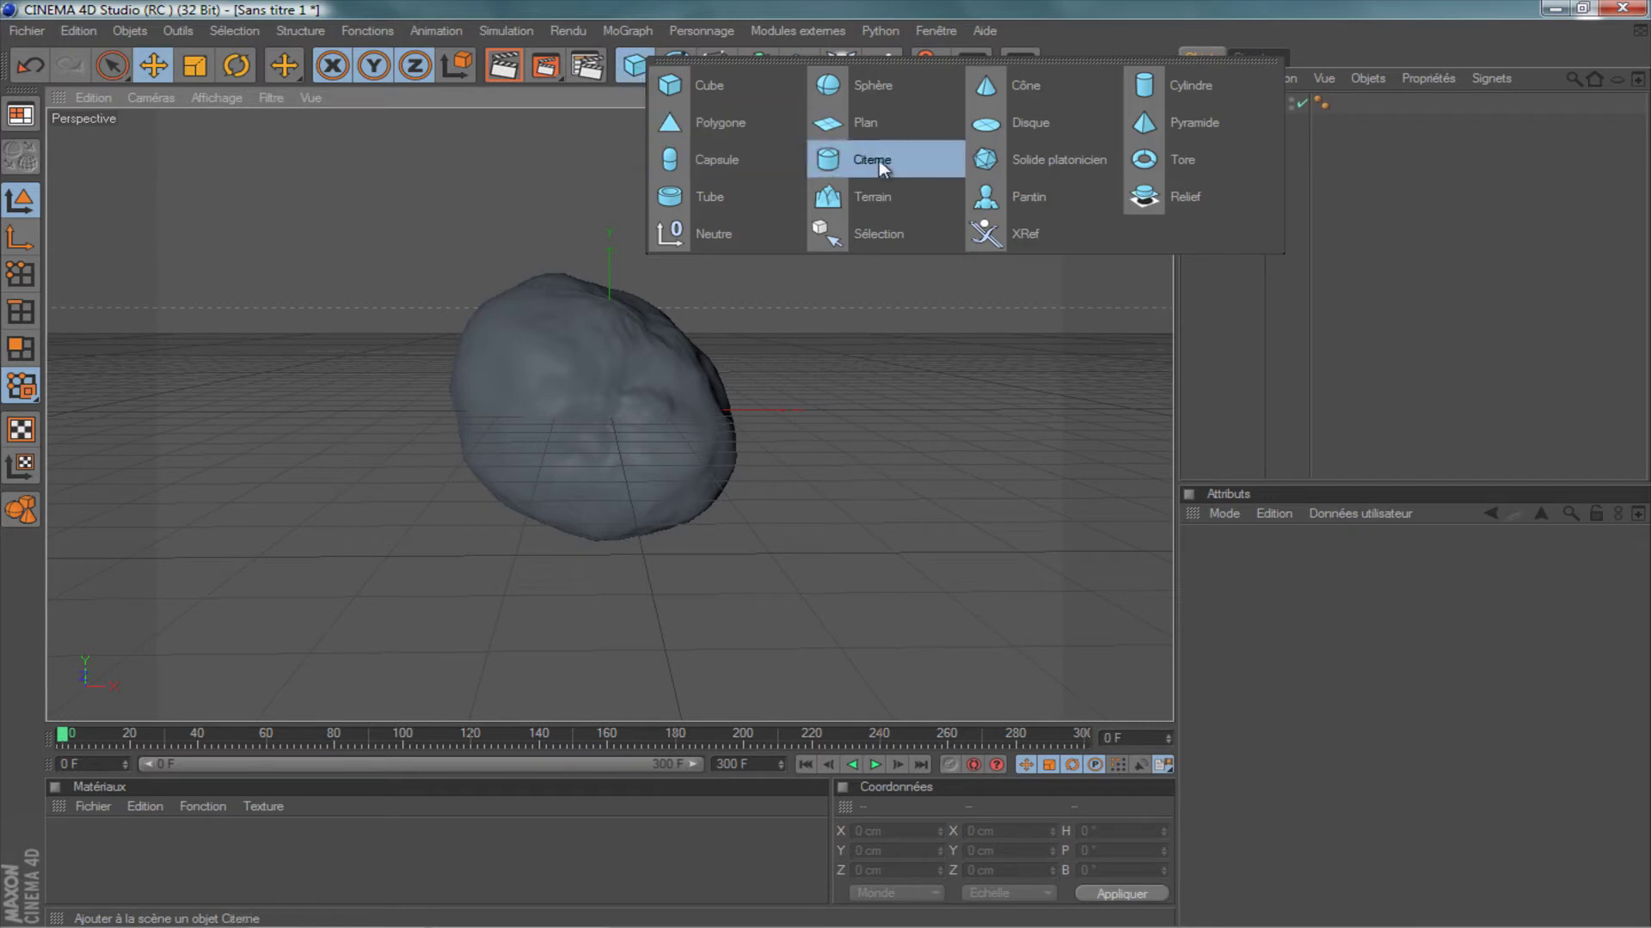
click(898, 123)
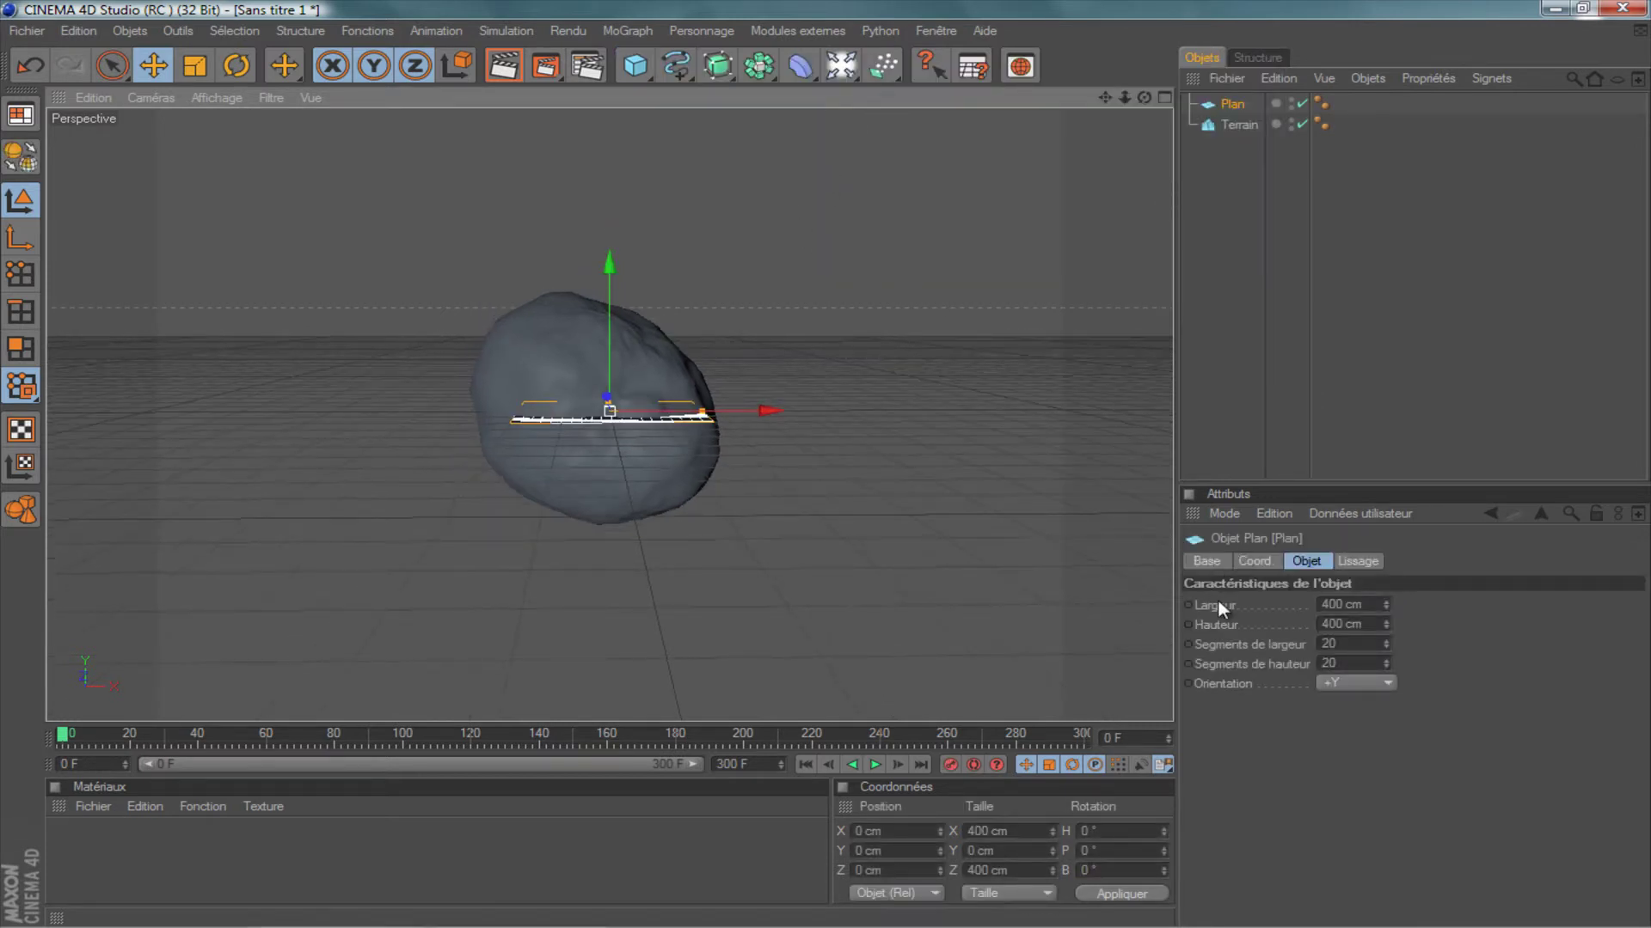
click(1324, 605)
text(1)
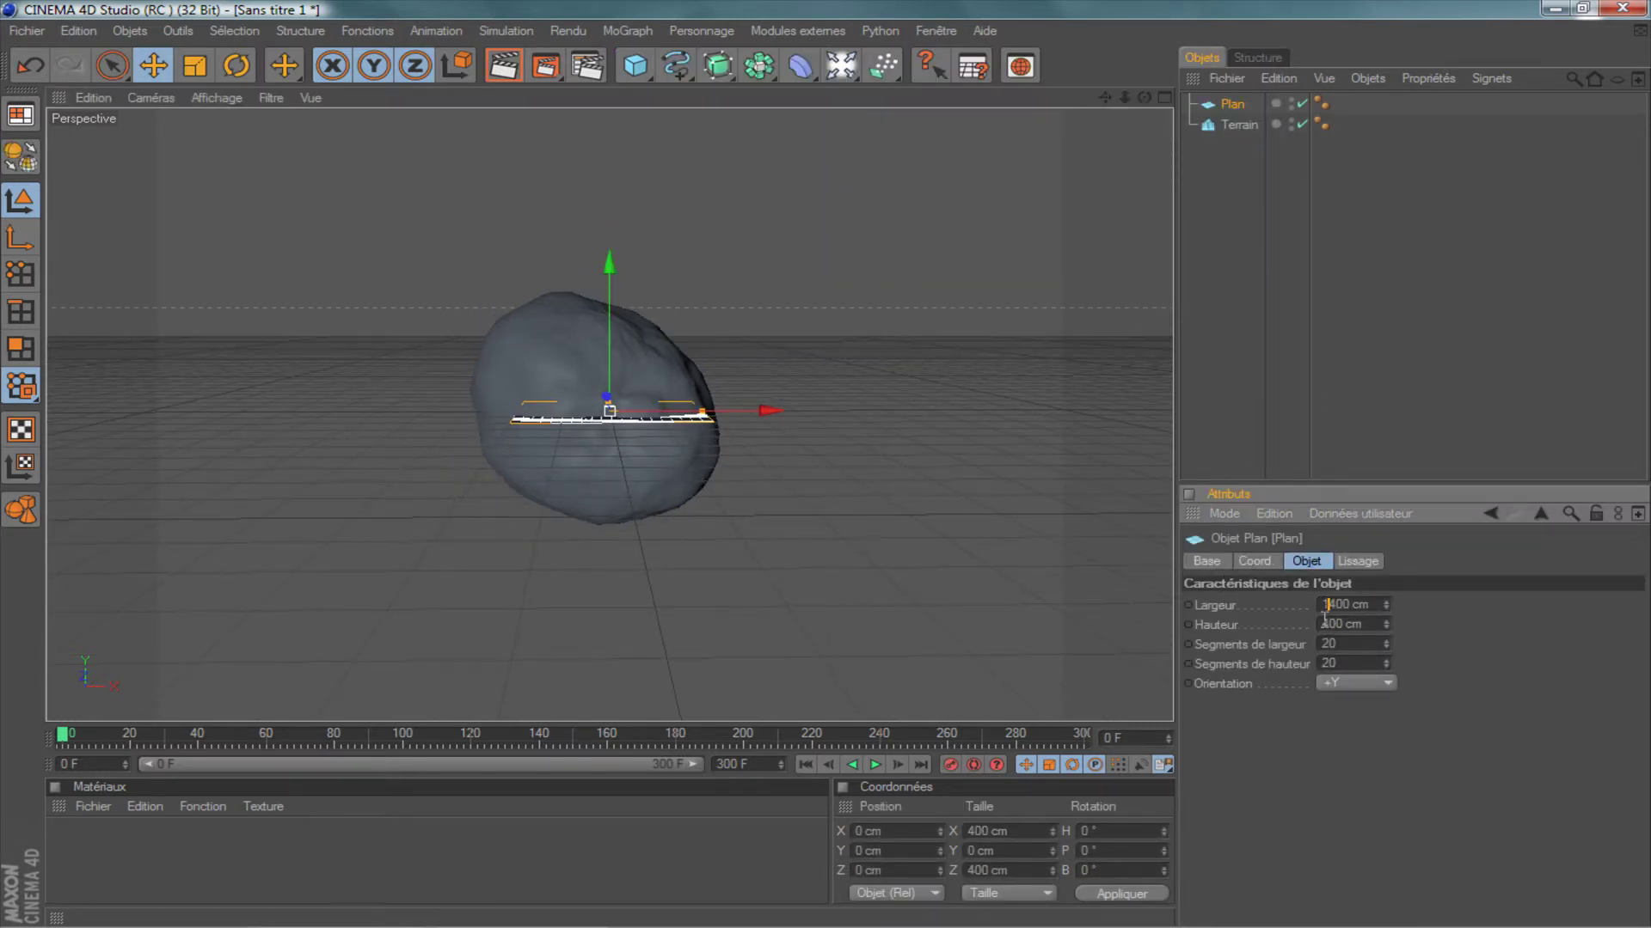
click(1324, 623)
text(1)
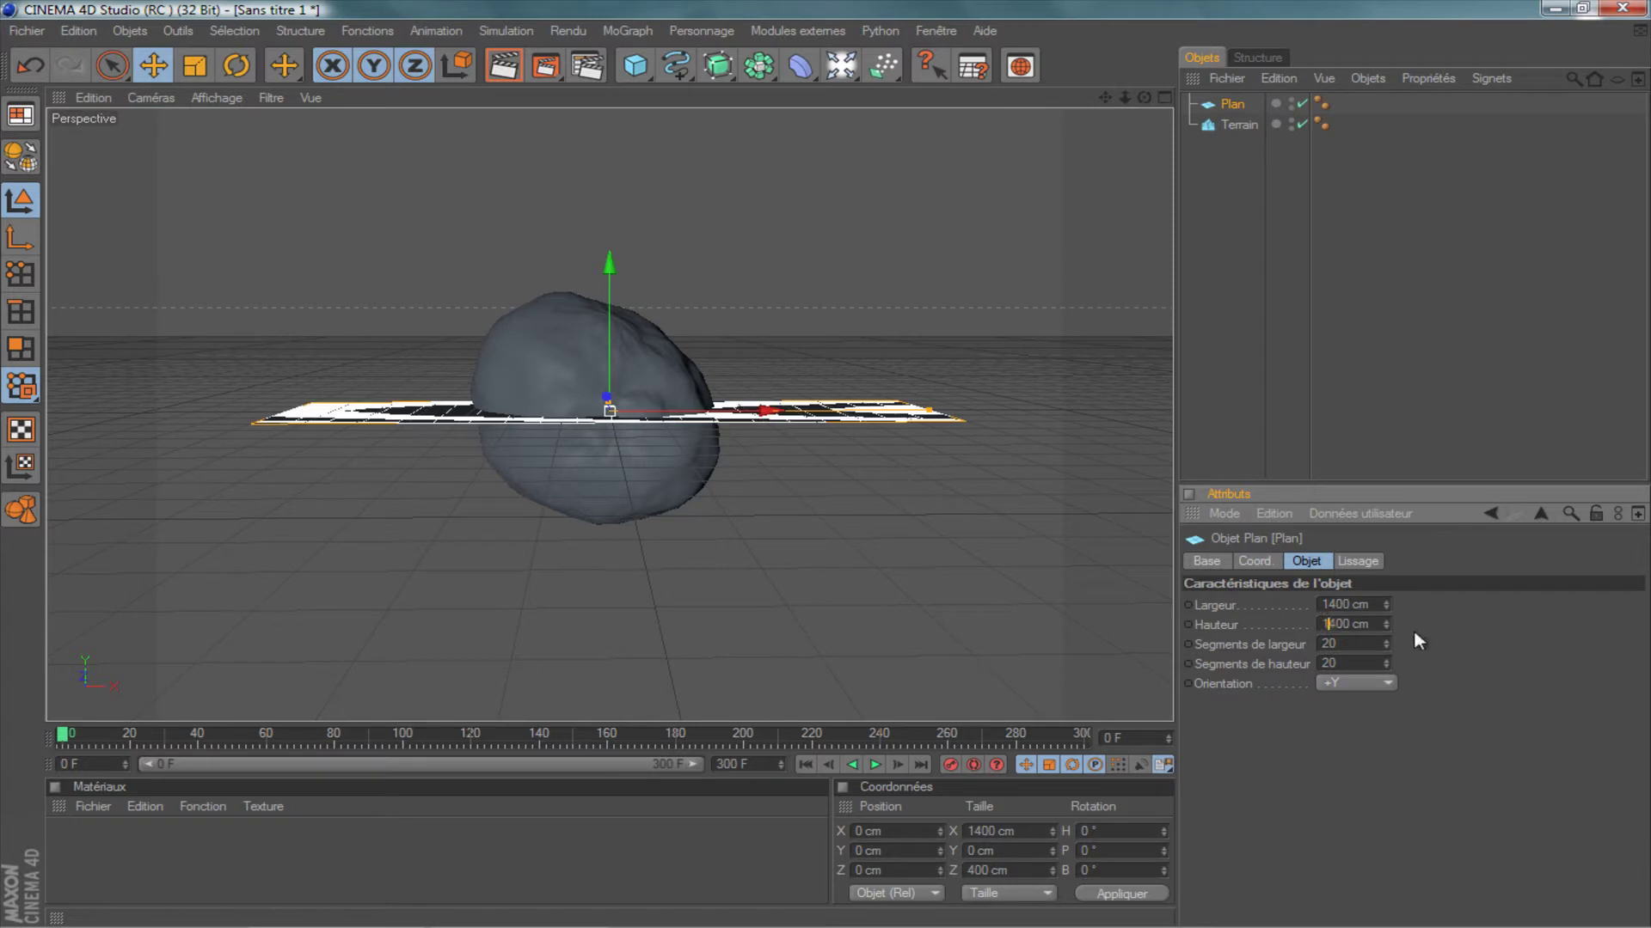
key(Return)
alt+drag(1203, 430, 992, 260)
mouse_move(1144, 97)
mouse_down()
mouse_move(827, 462)
mouse_move(977, 321)
mouse_move(648, 516)
mouse_up()
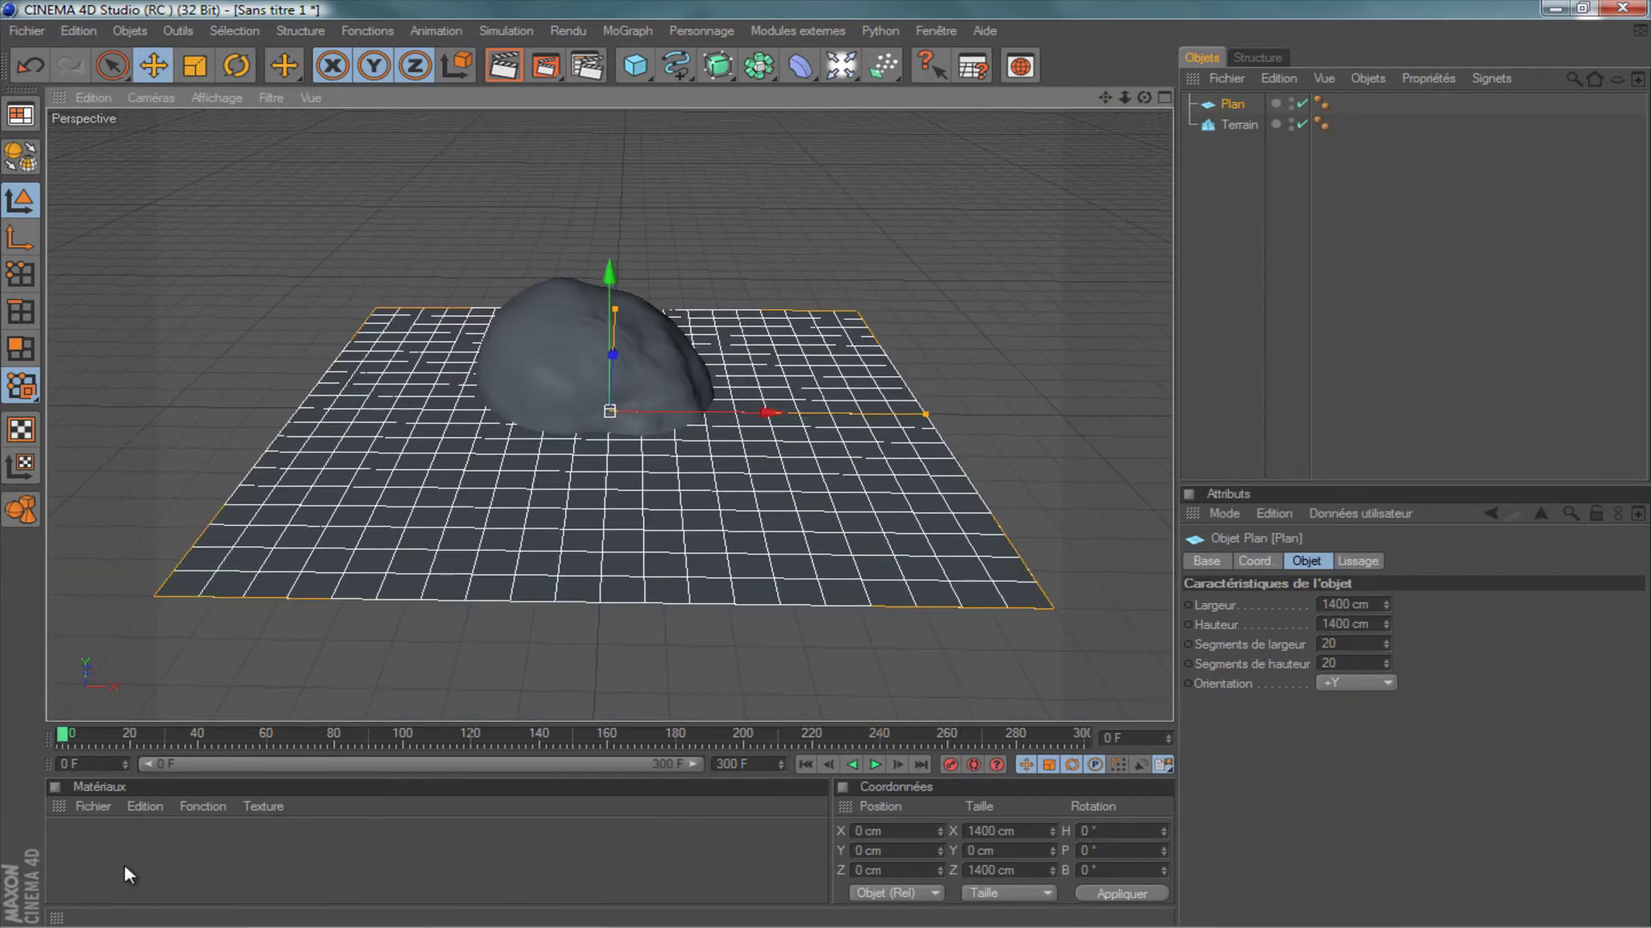
Create a new material Mat and set its colour to white.
click(97, 805)
click(129, 542)
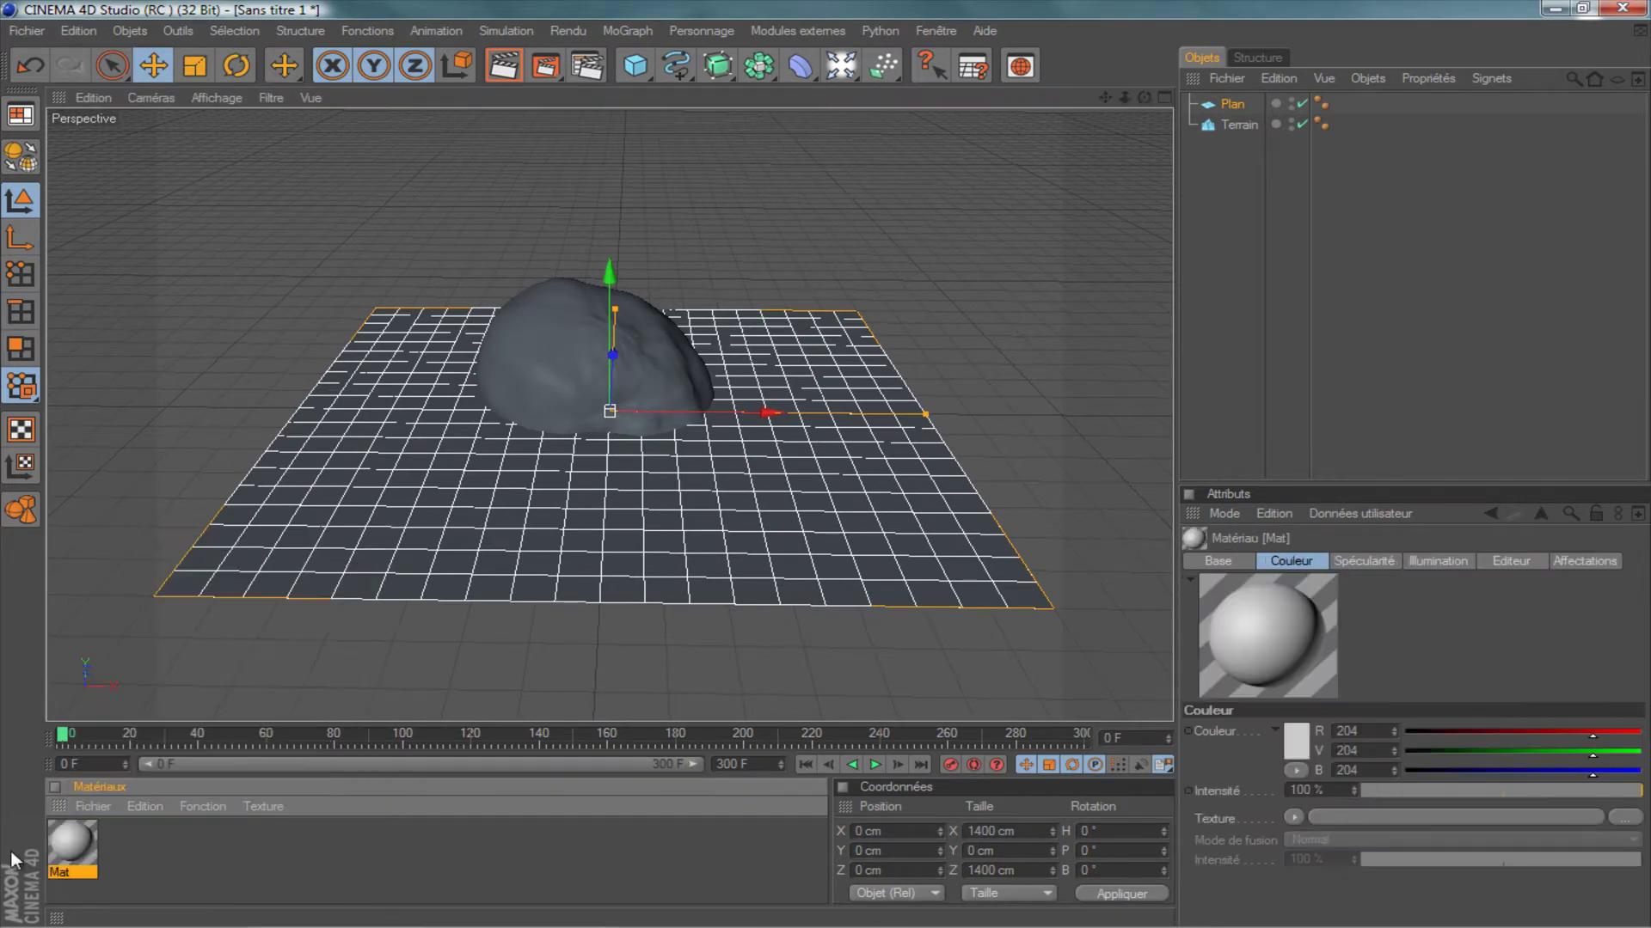
double_click(71, 849)
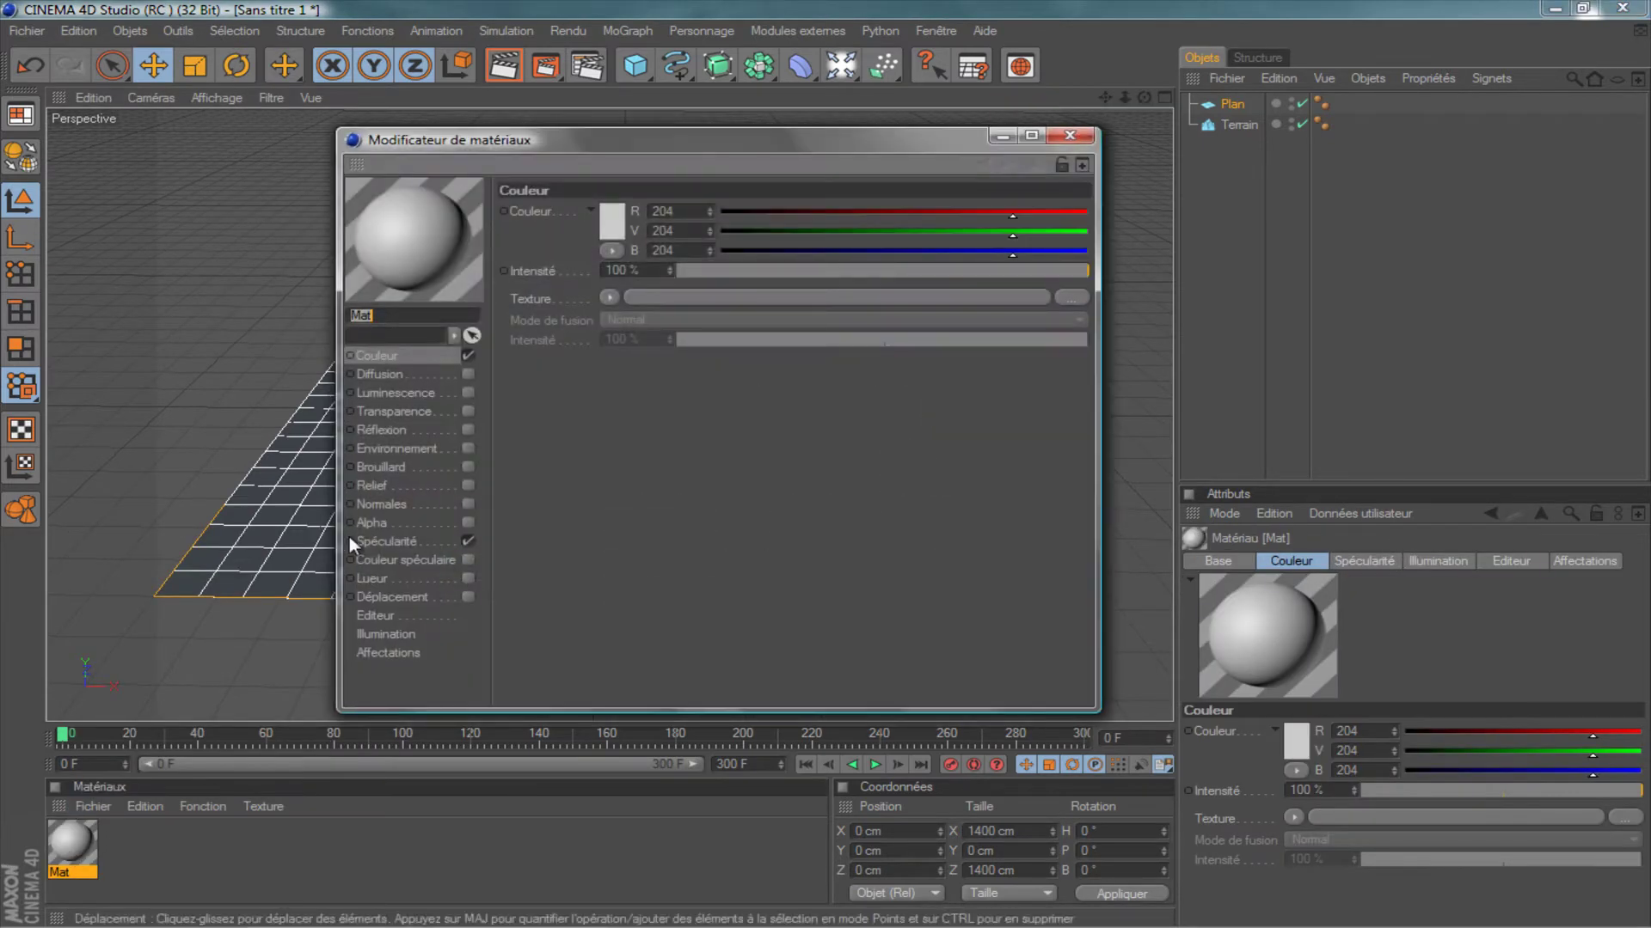
click(616, 222)
click(494, 155)
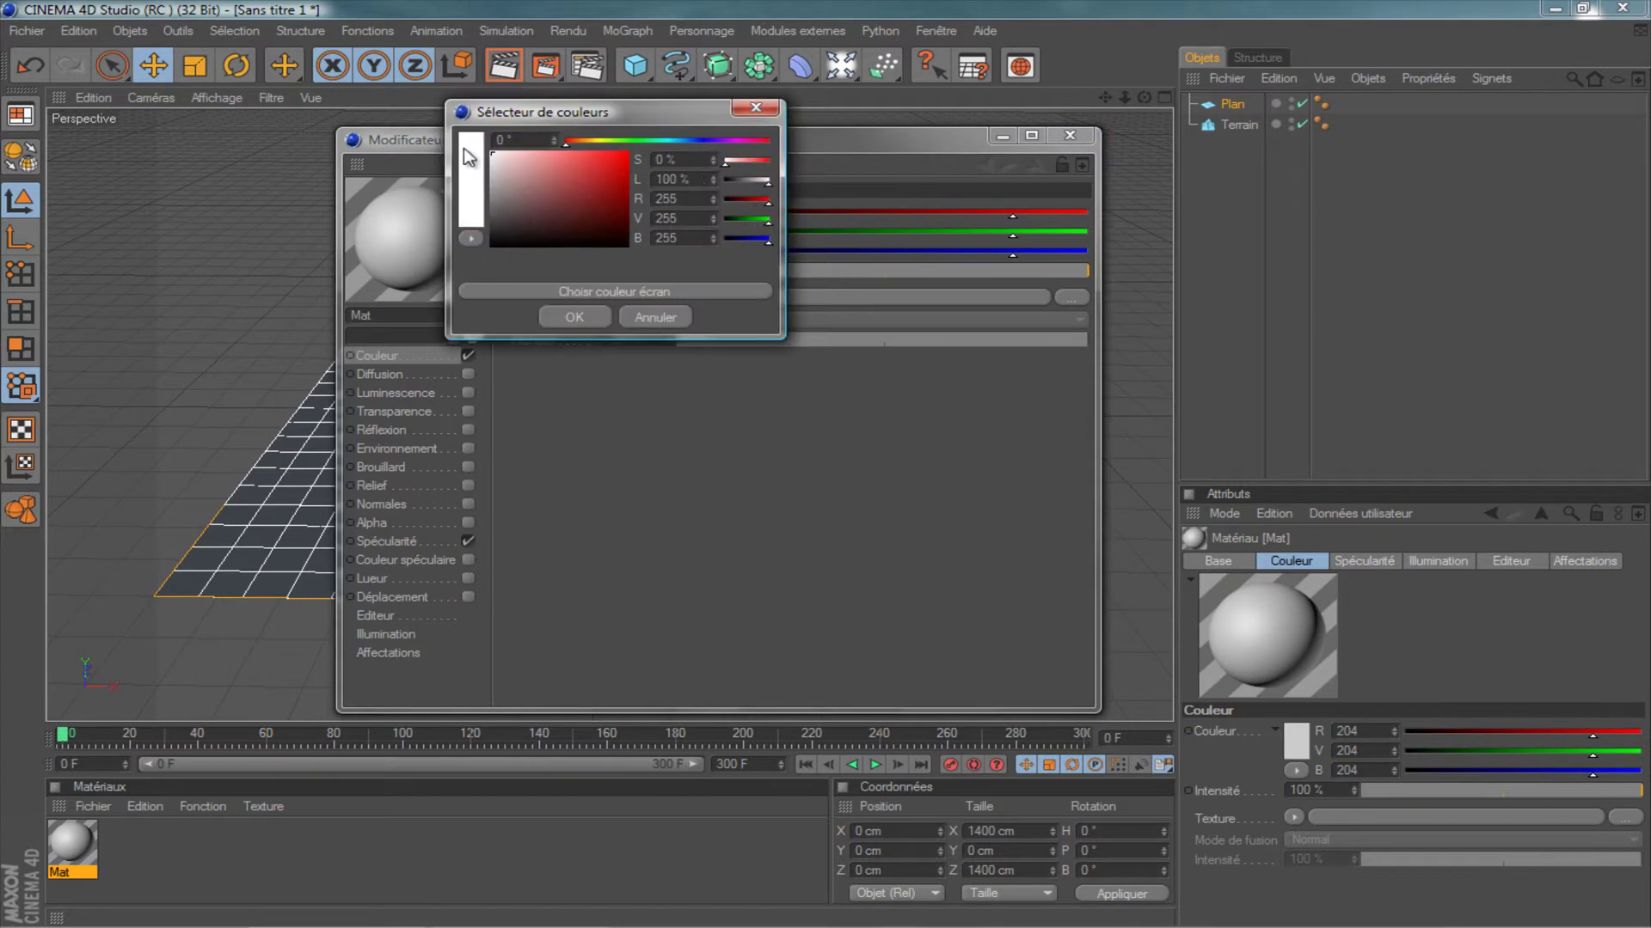
click(575, 317)
Enable Mat's luminescence at 70% intensity and apply it to the Plan floor.
click(392, 392)
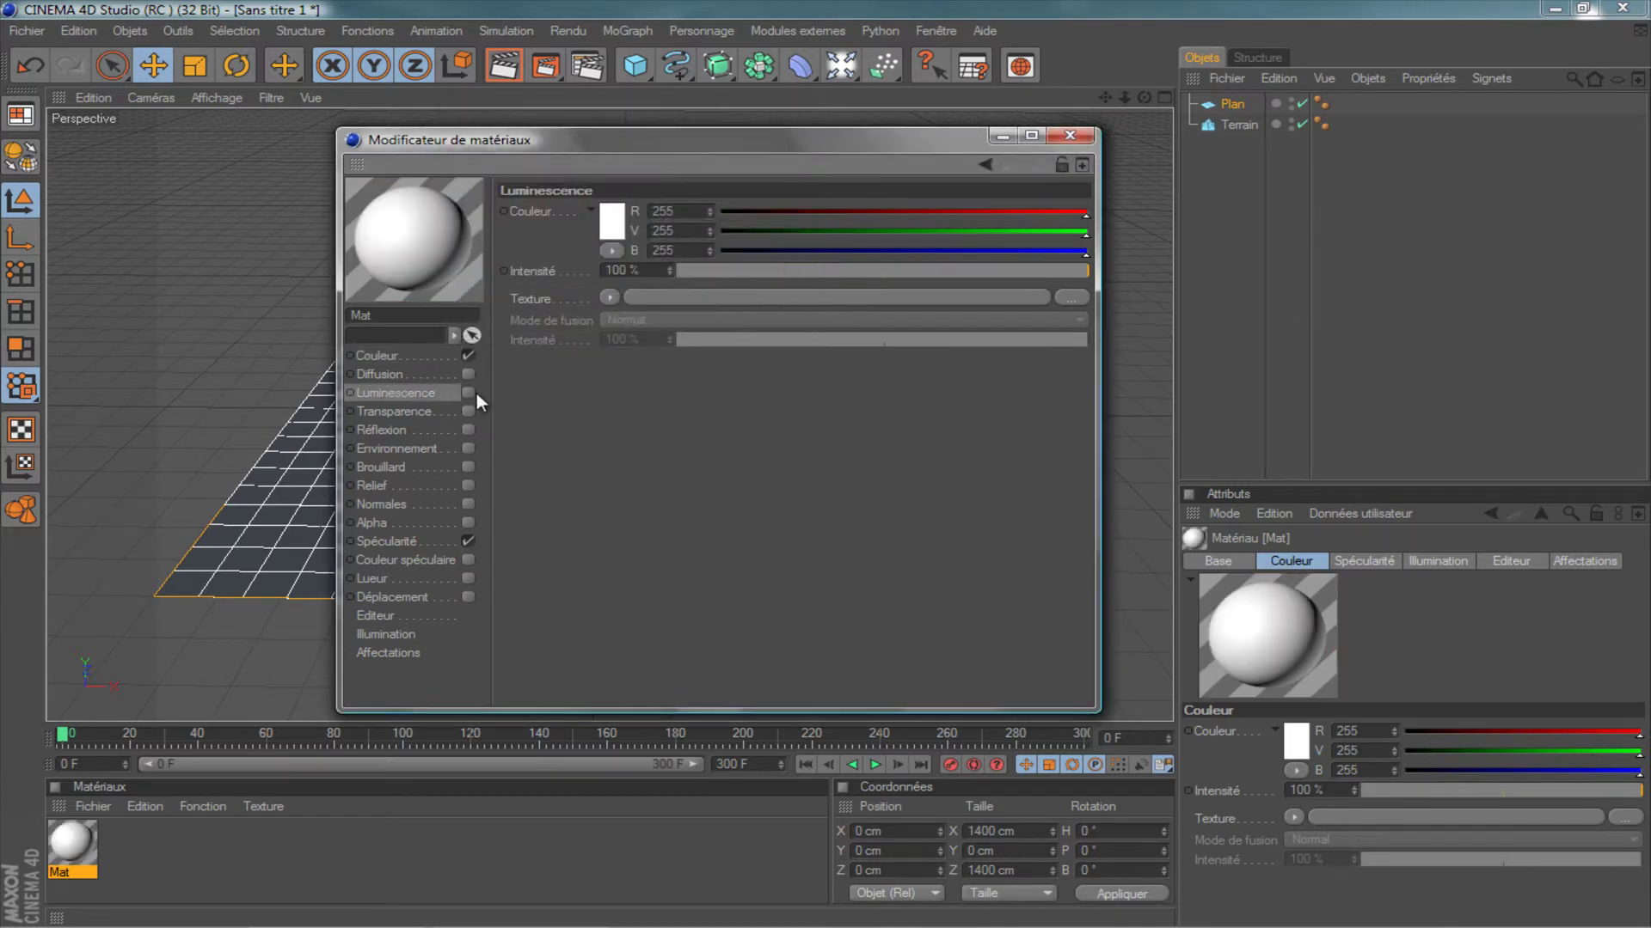
click(467, 393)
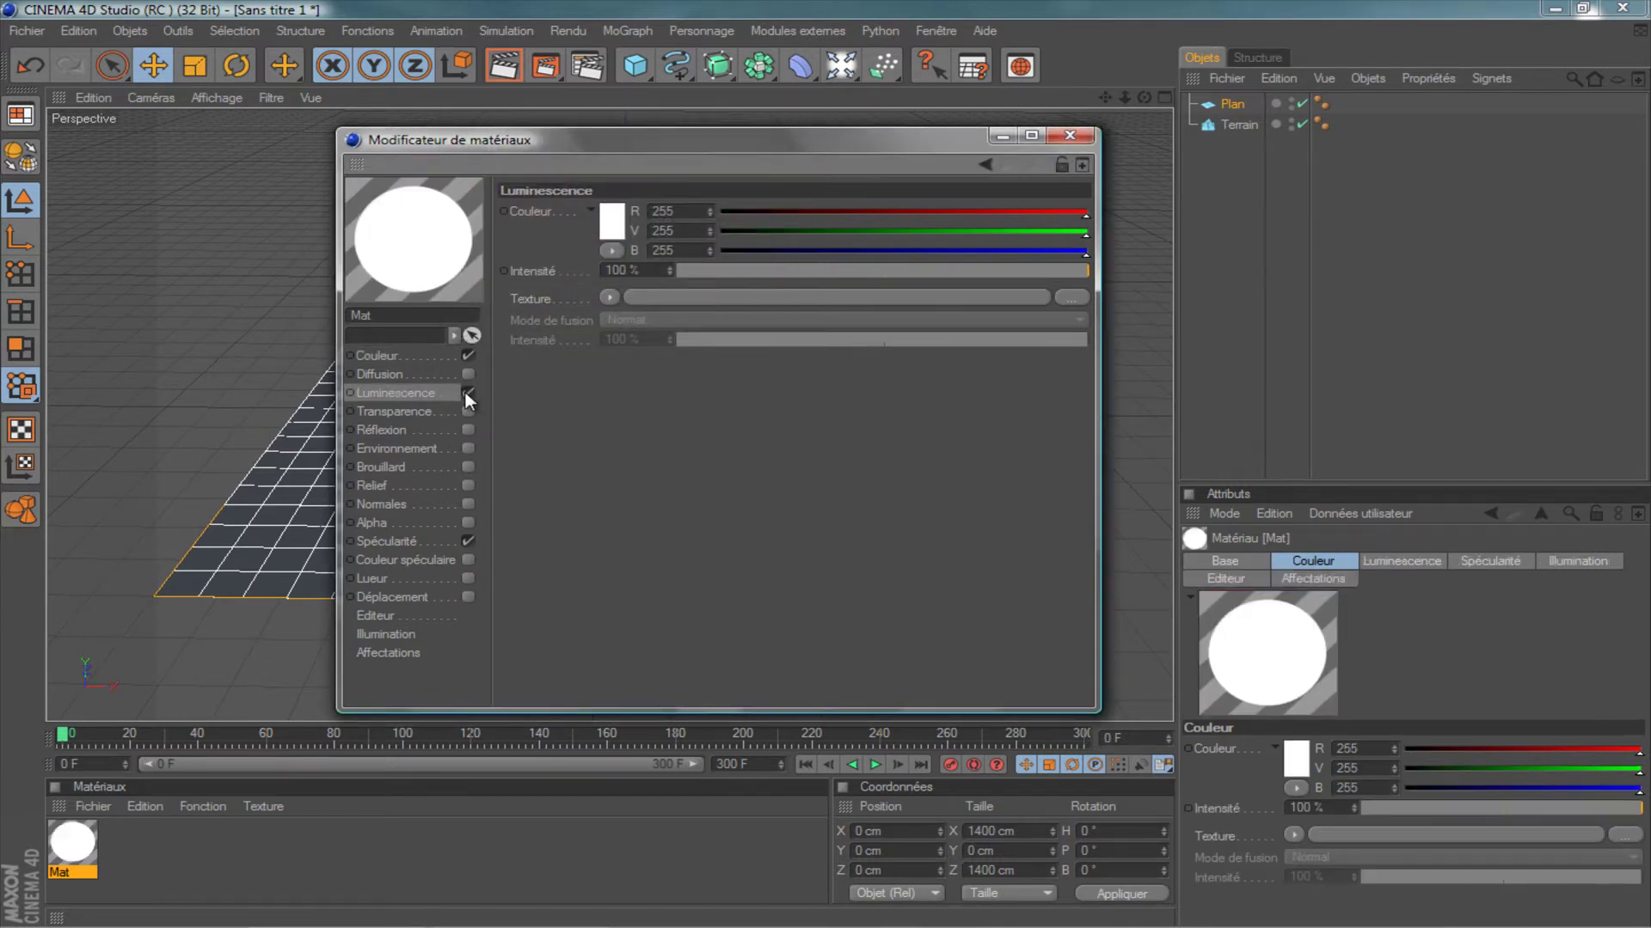
double_click(625, 270)
text(70)
key(Return)
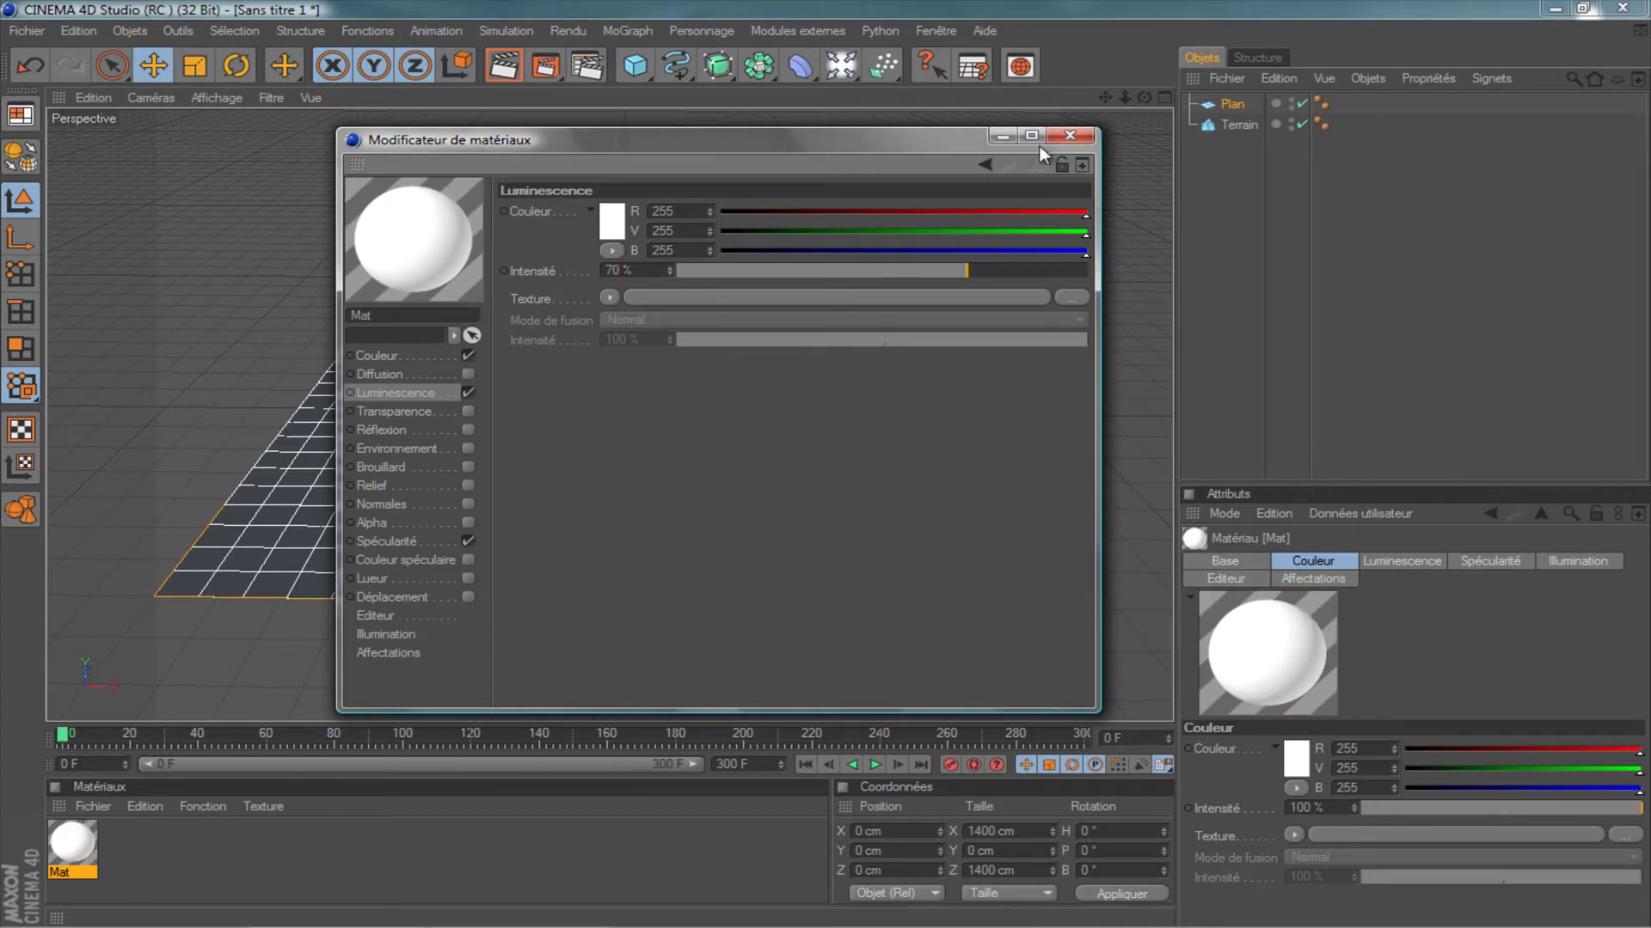
click(1069, 135)
mouse_move(69, 855)
mouse_down()
mouse_move(1214, 106)
mouse_move(803, 478)
mouse_move(830, 469)
mouse_up()
scroll(1080, 258, down, 2)
Move the floor plane down along Y beneath the rock.
drag(1107, 107, 734, 224)
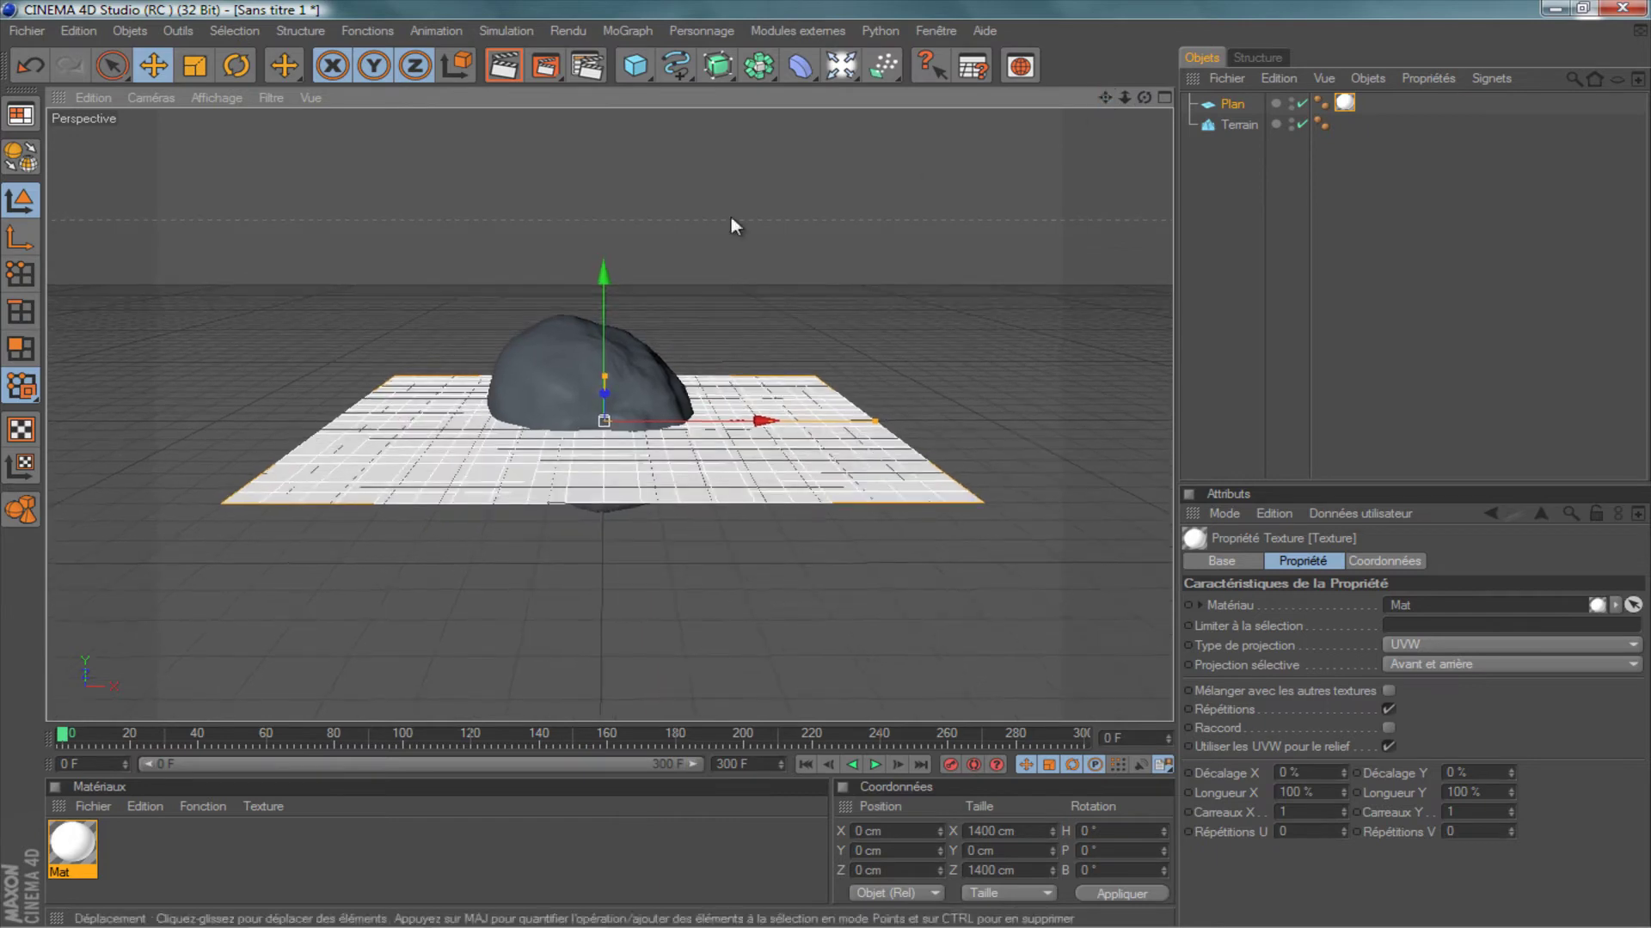
mouse_move(610, 262)
mouse_down()
mouse_move(829, 479)
mouse_move(827, 459)
mouse_move(601, 355)
mouse_up()
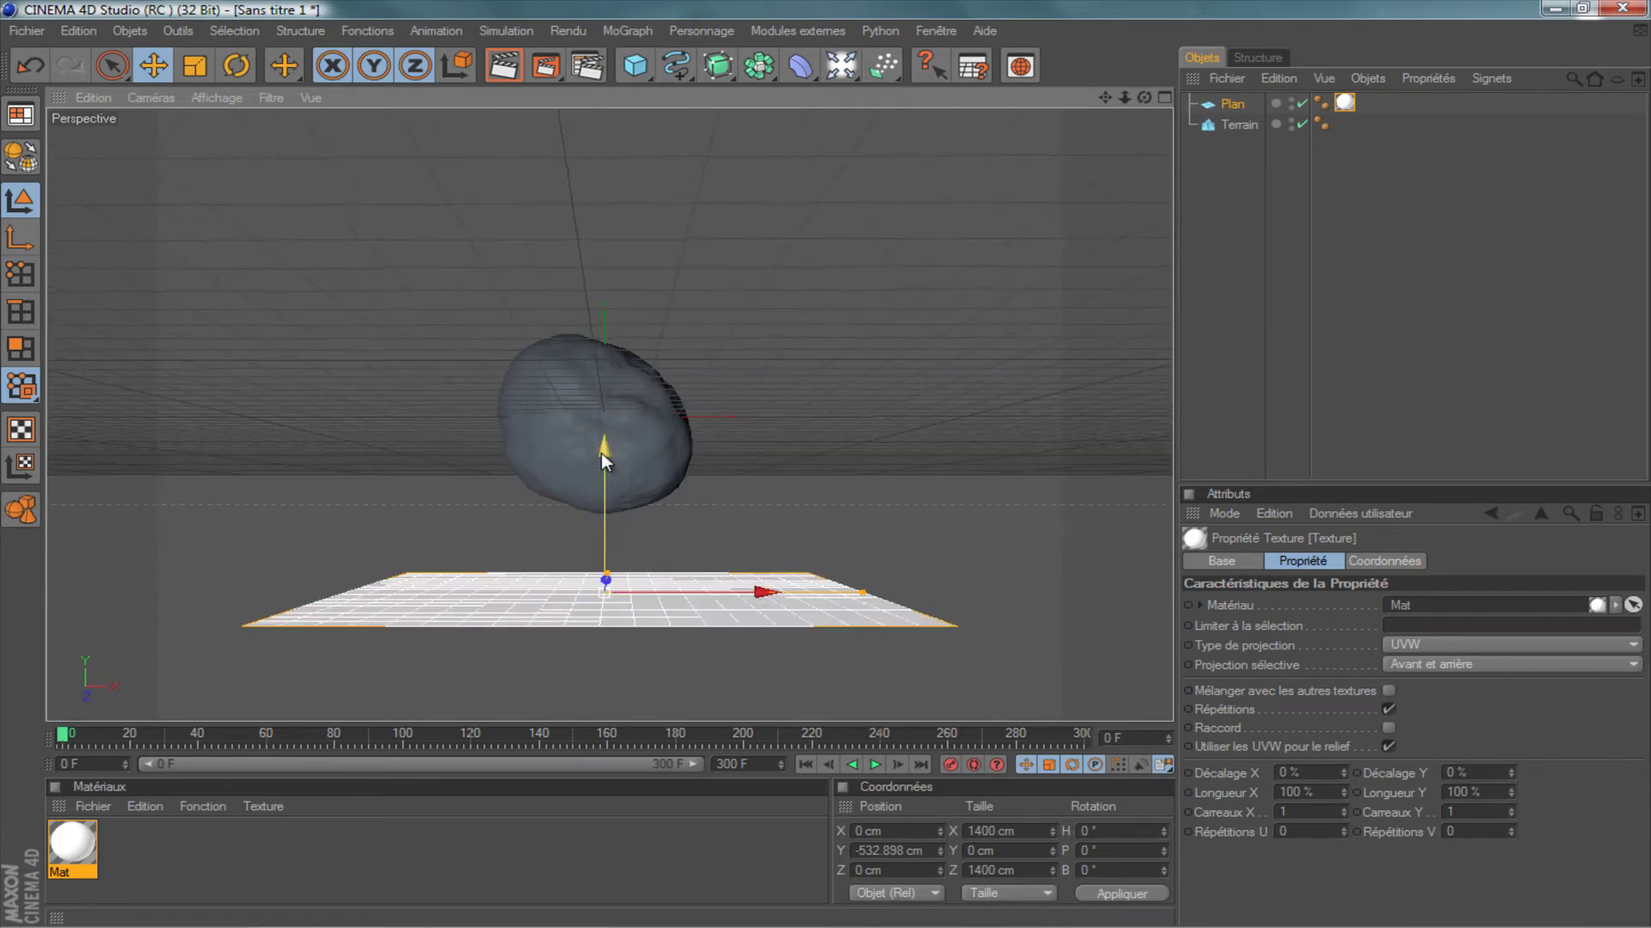
drag(601, 452, 827, 467)
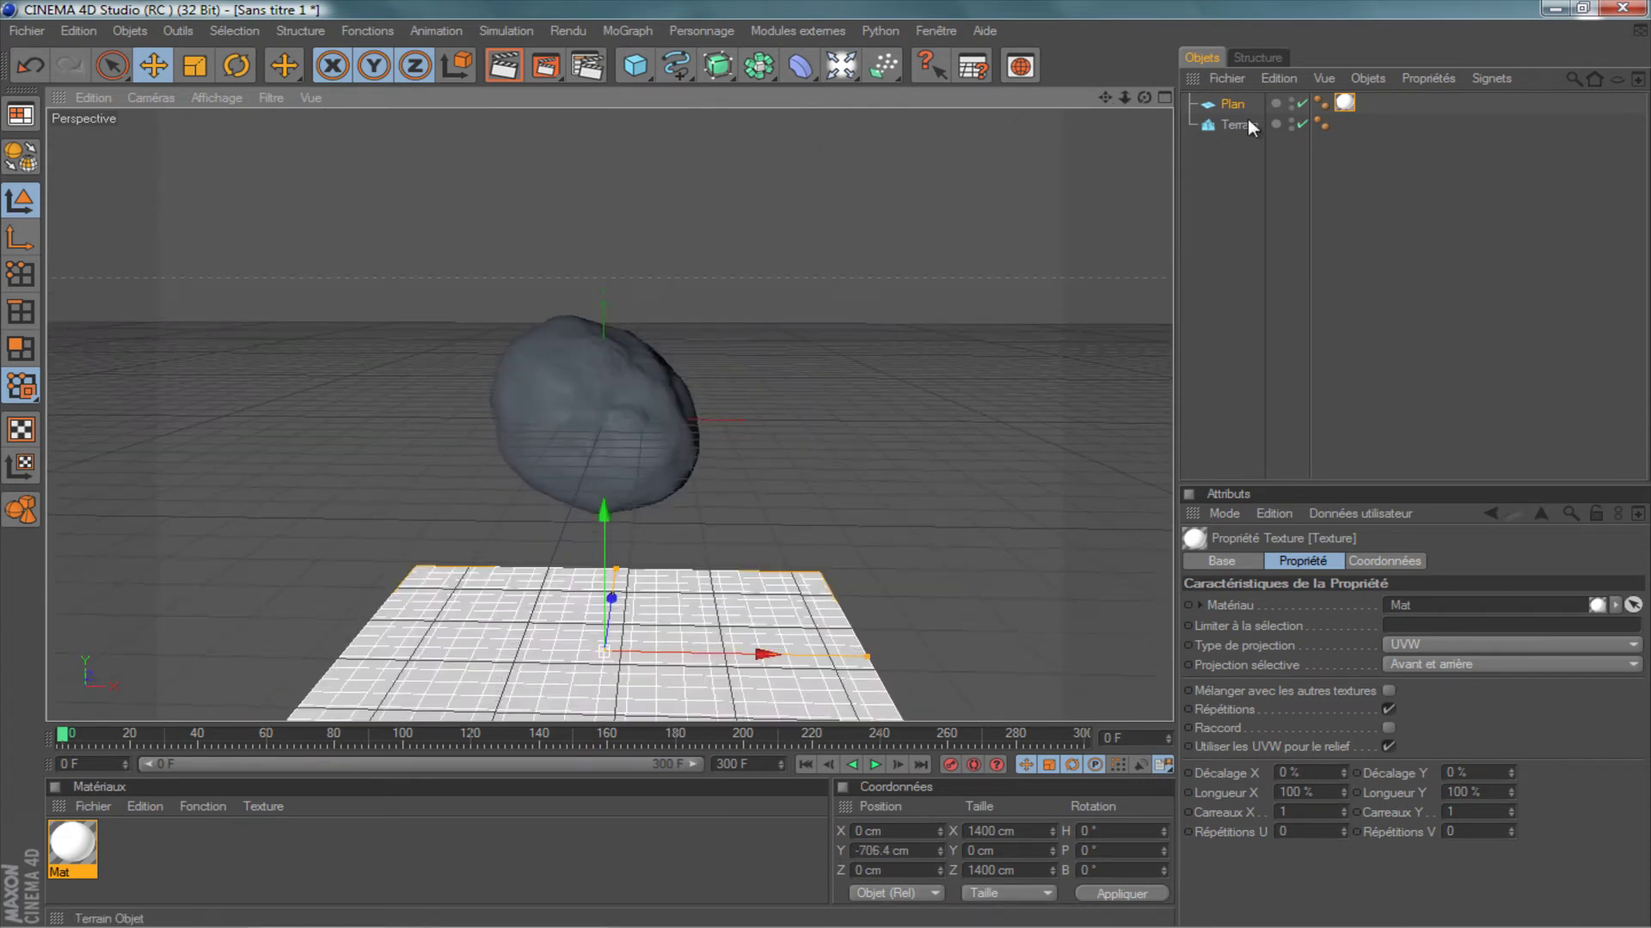
click(1231, 110)
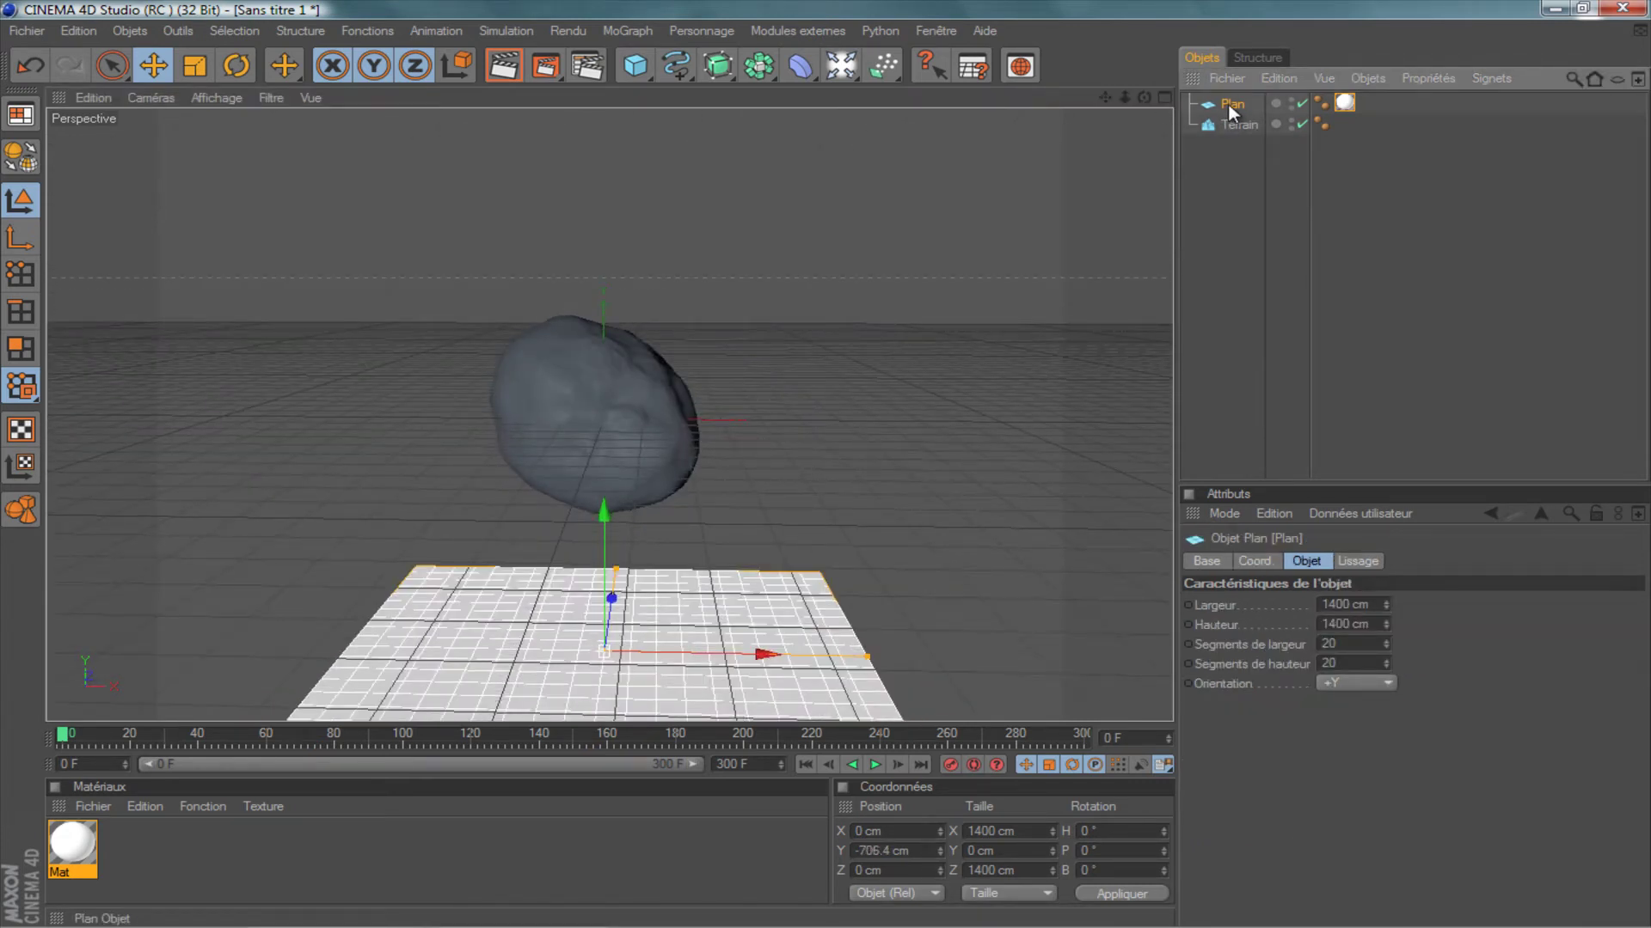
Duplicate the plane as Plan.1 and raise it to Y 1098 cm above the rock.
key(ctrl+c)
key(ctrl+v)
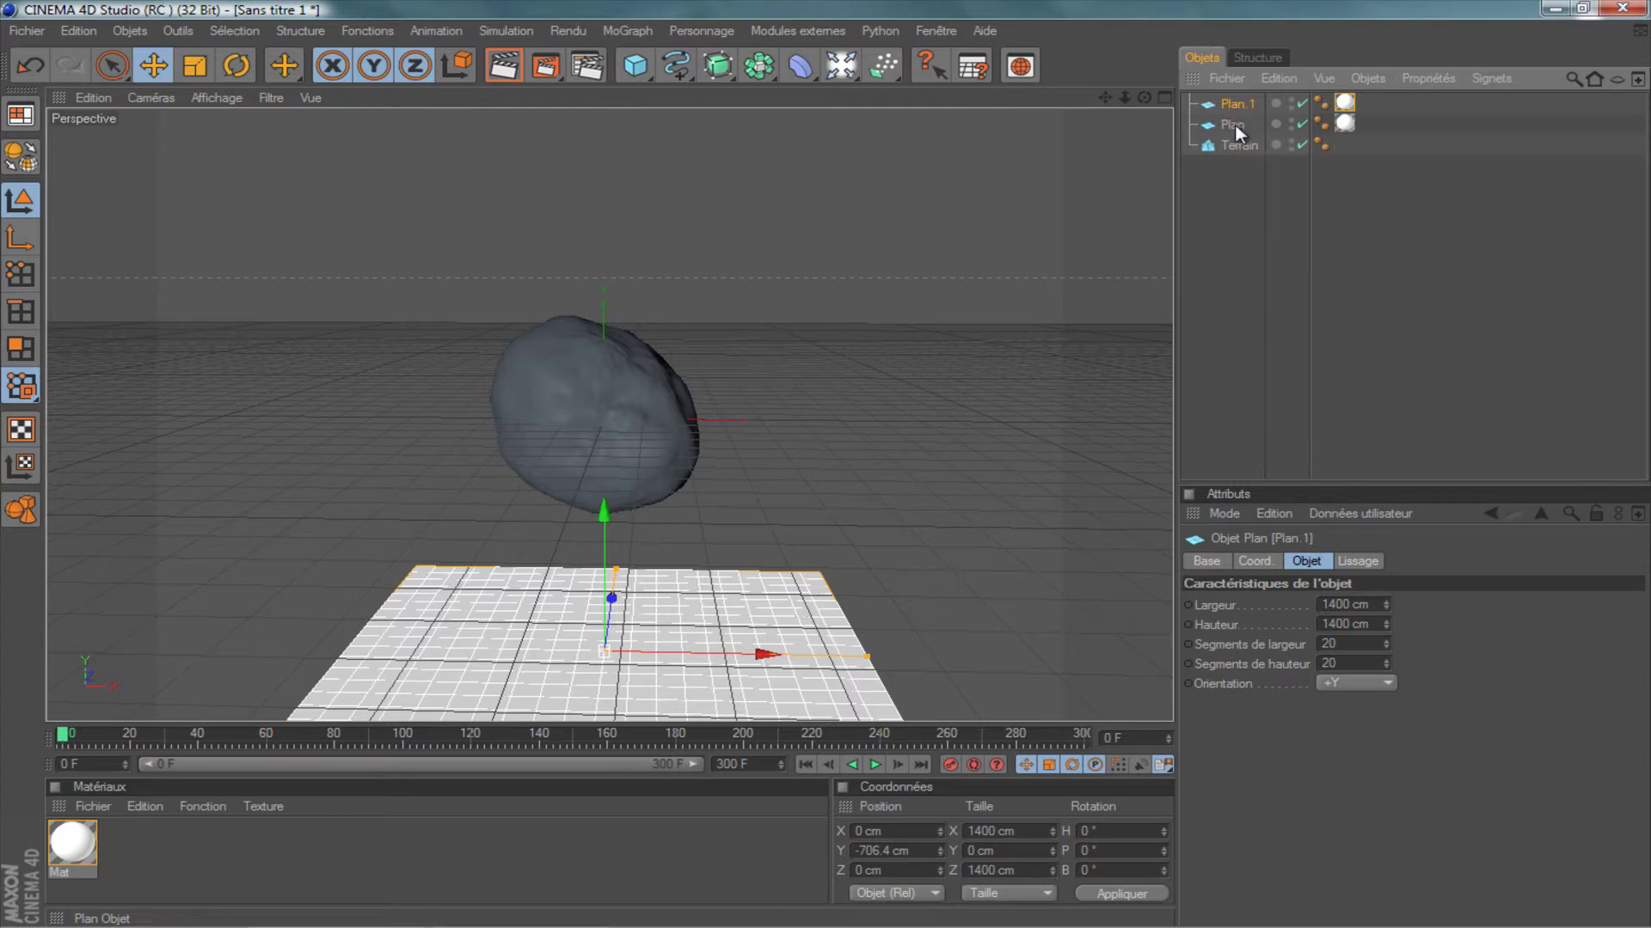
scroll(585, 490, down, 2)
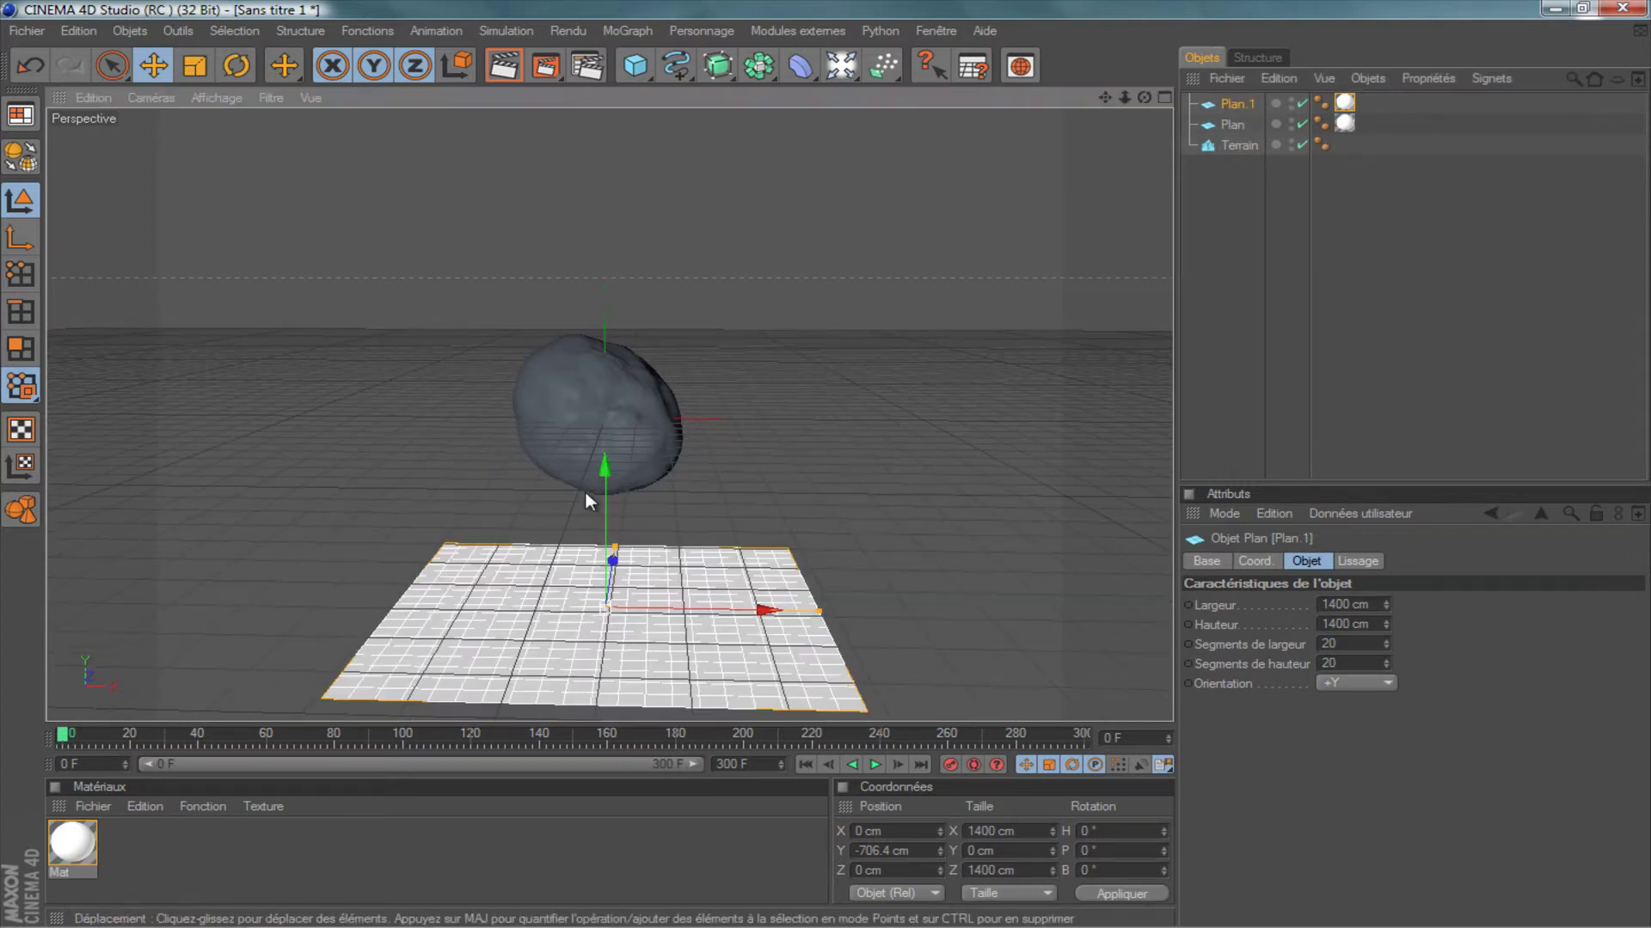
drag(603, 484, 827, 463)
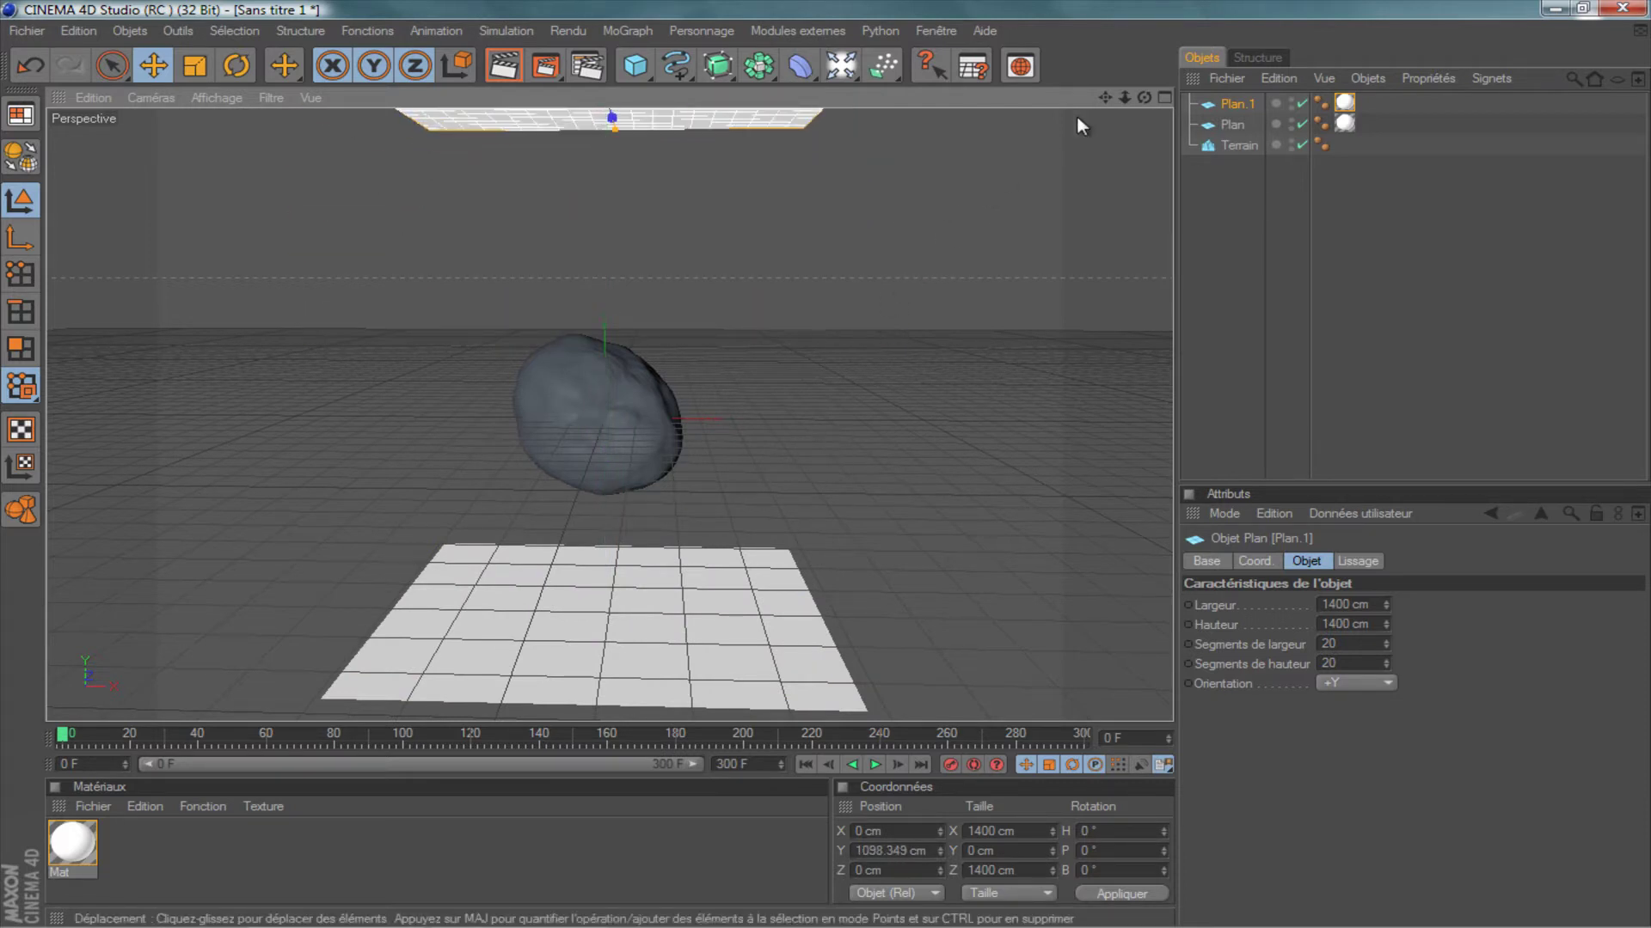
drag(1147, 98, 1219, 110)
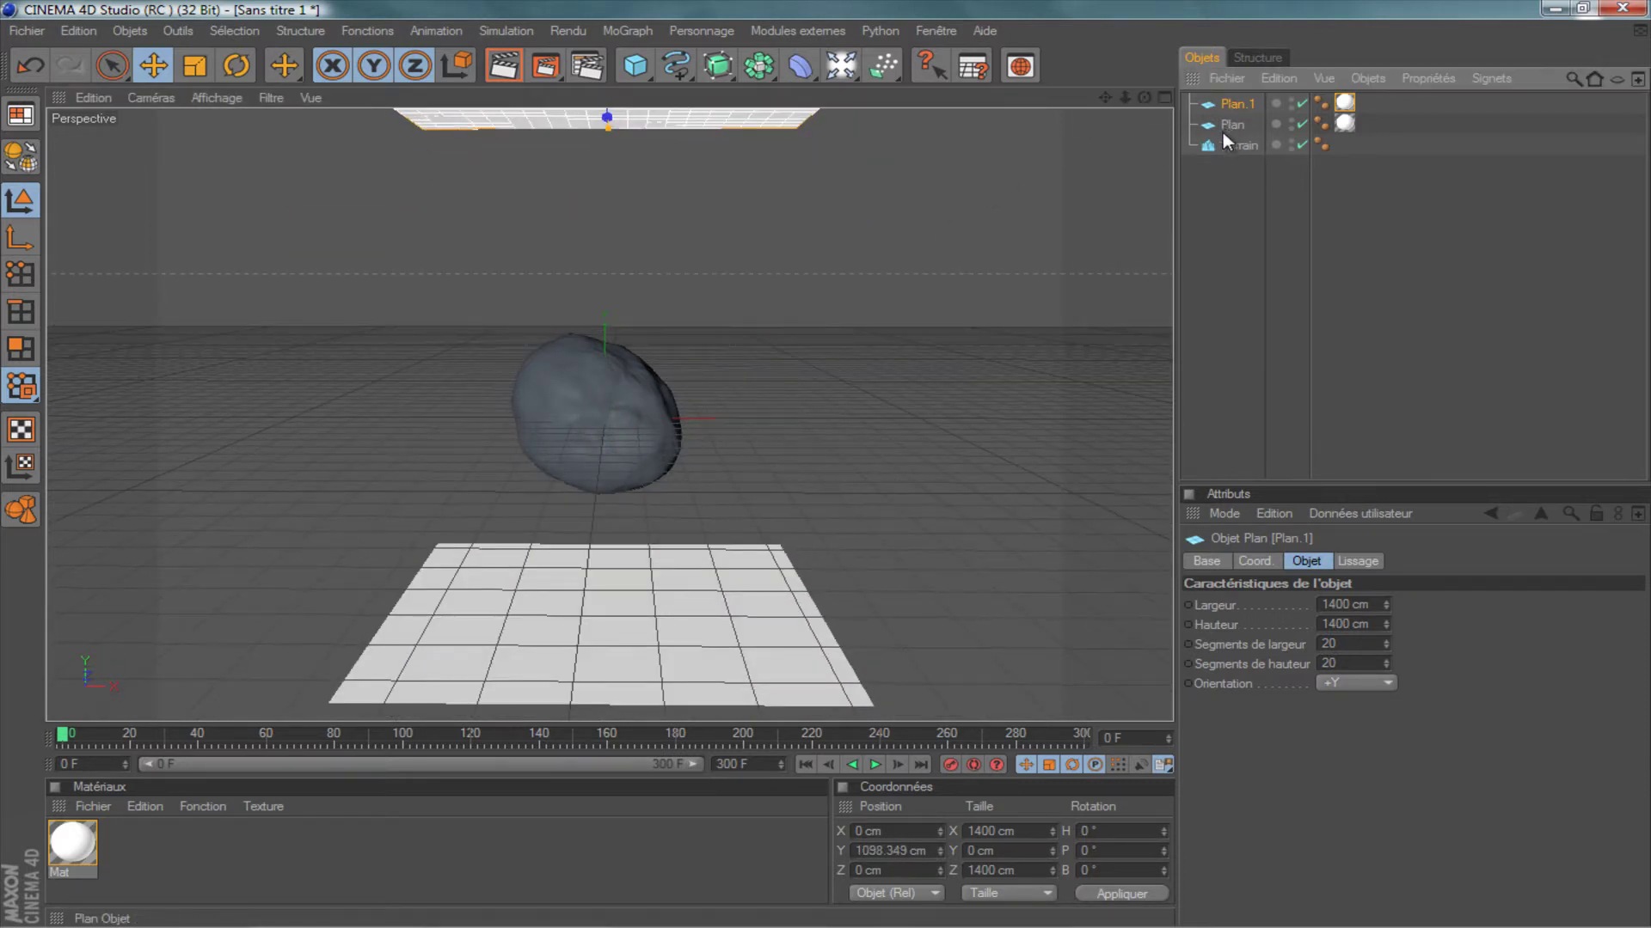
Duplicate the top plane as Plan.2 and position it at Y 658 cm.
key(ctrl+c)
key(ctrl+v)
scroll(723, 165, down, 2)
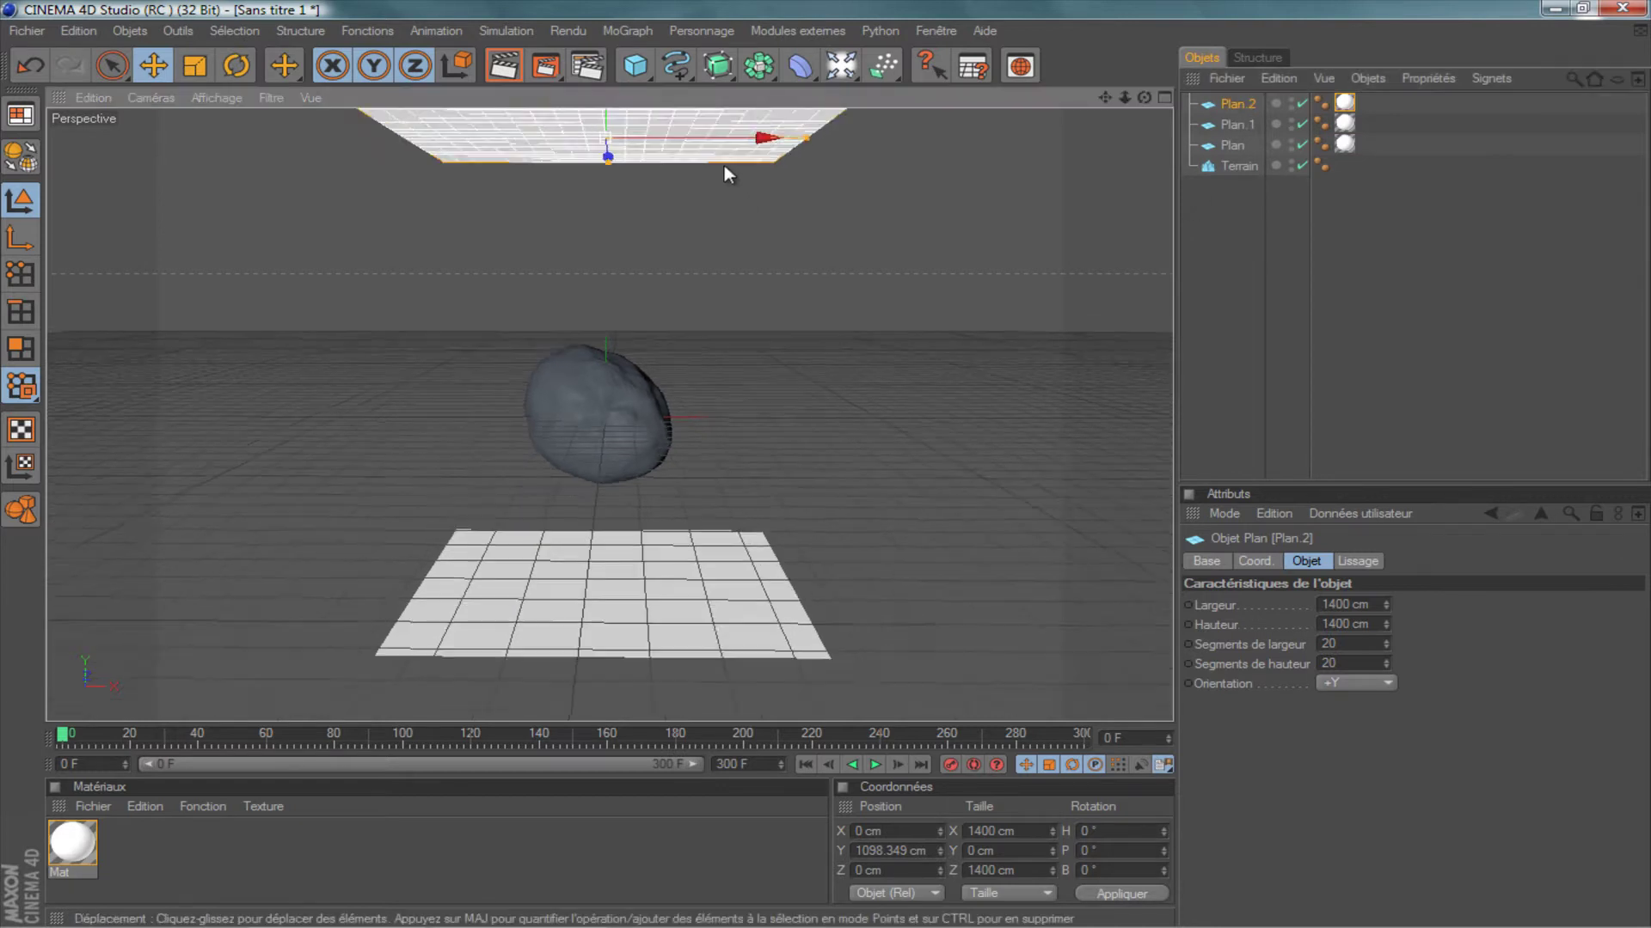
scroll(679, 170, down, 2)
drag(605, 148, 826, 463)
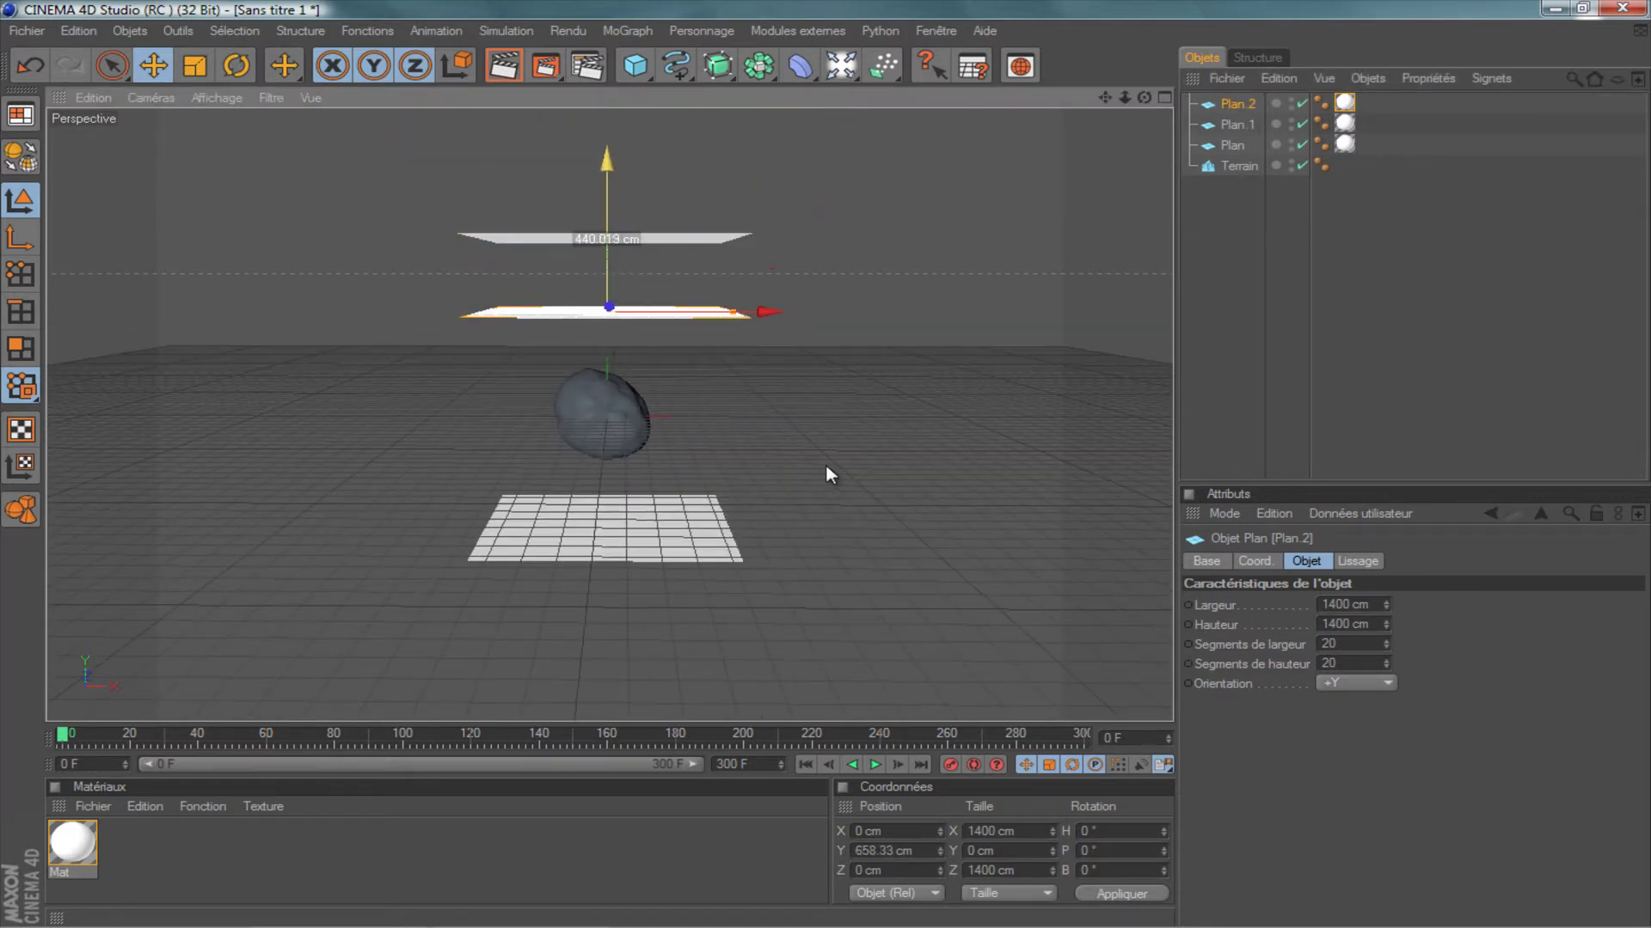
Rotate Plan.2 to about 90° bank and slide it to the rock's right as a wall.
click(238, 67)
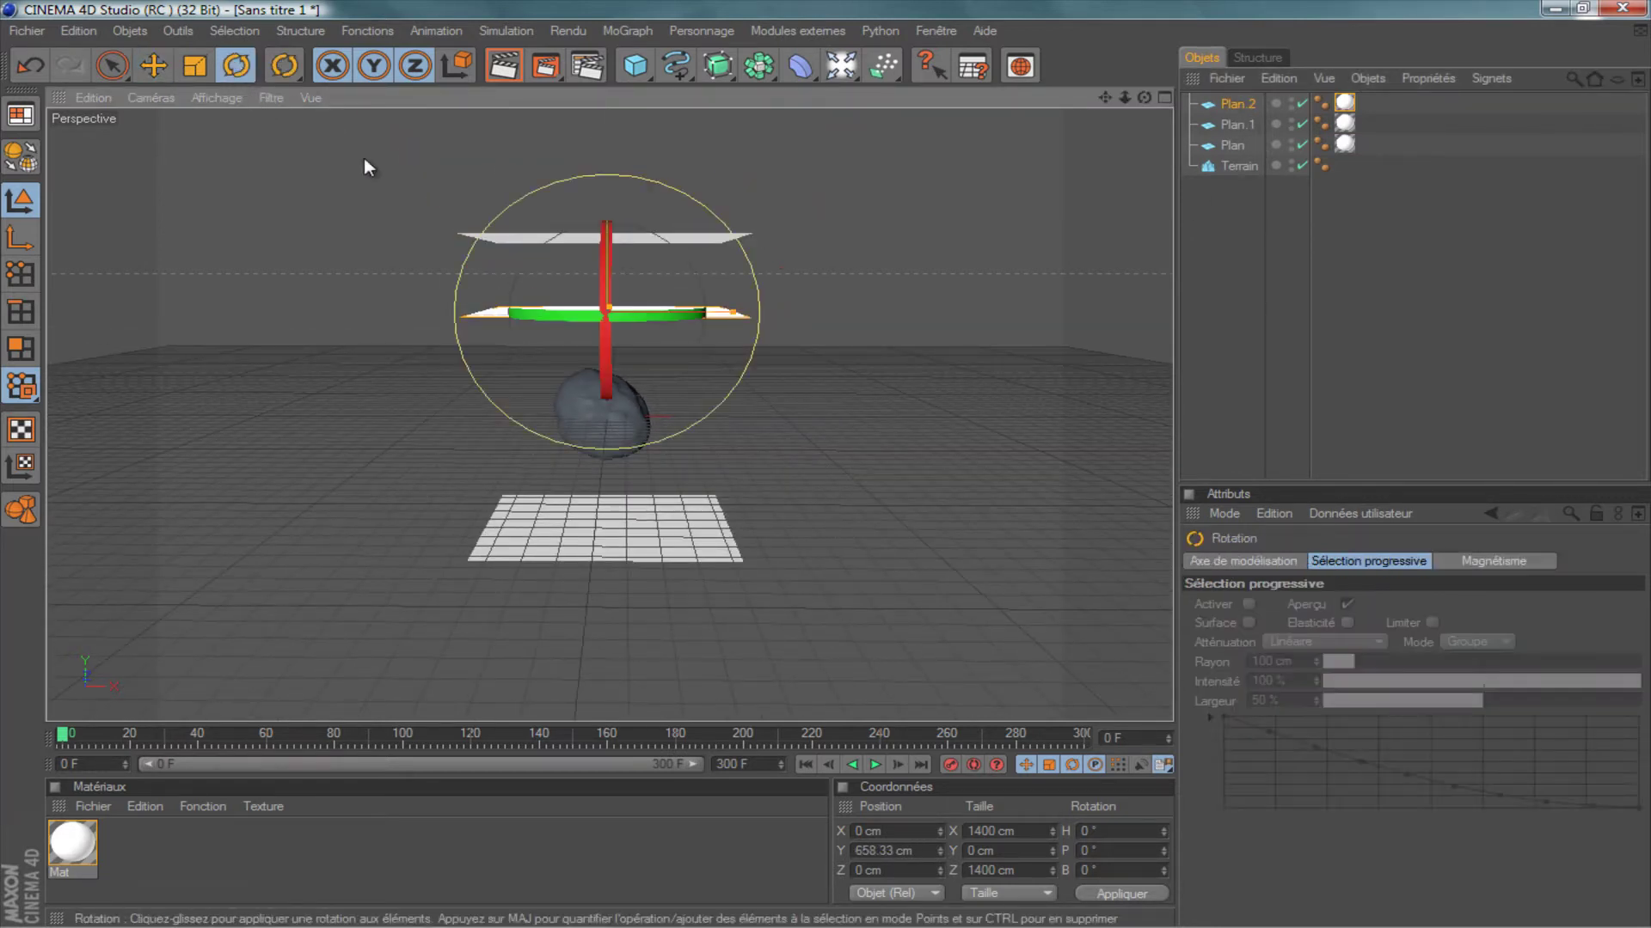
drag(678, 251, 684, 370)
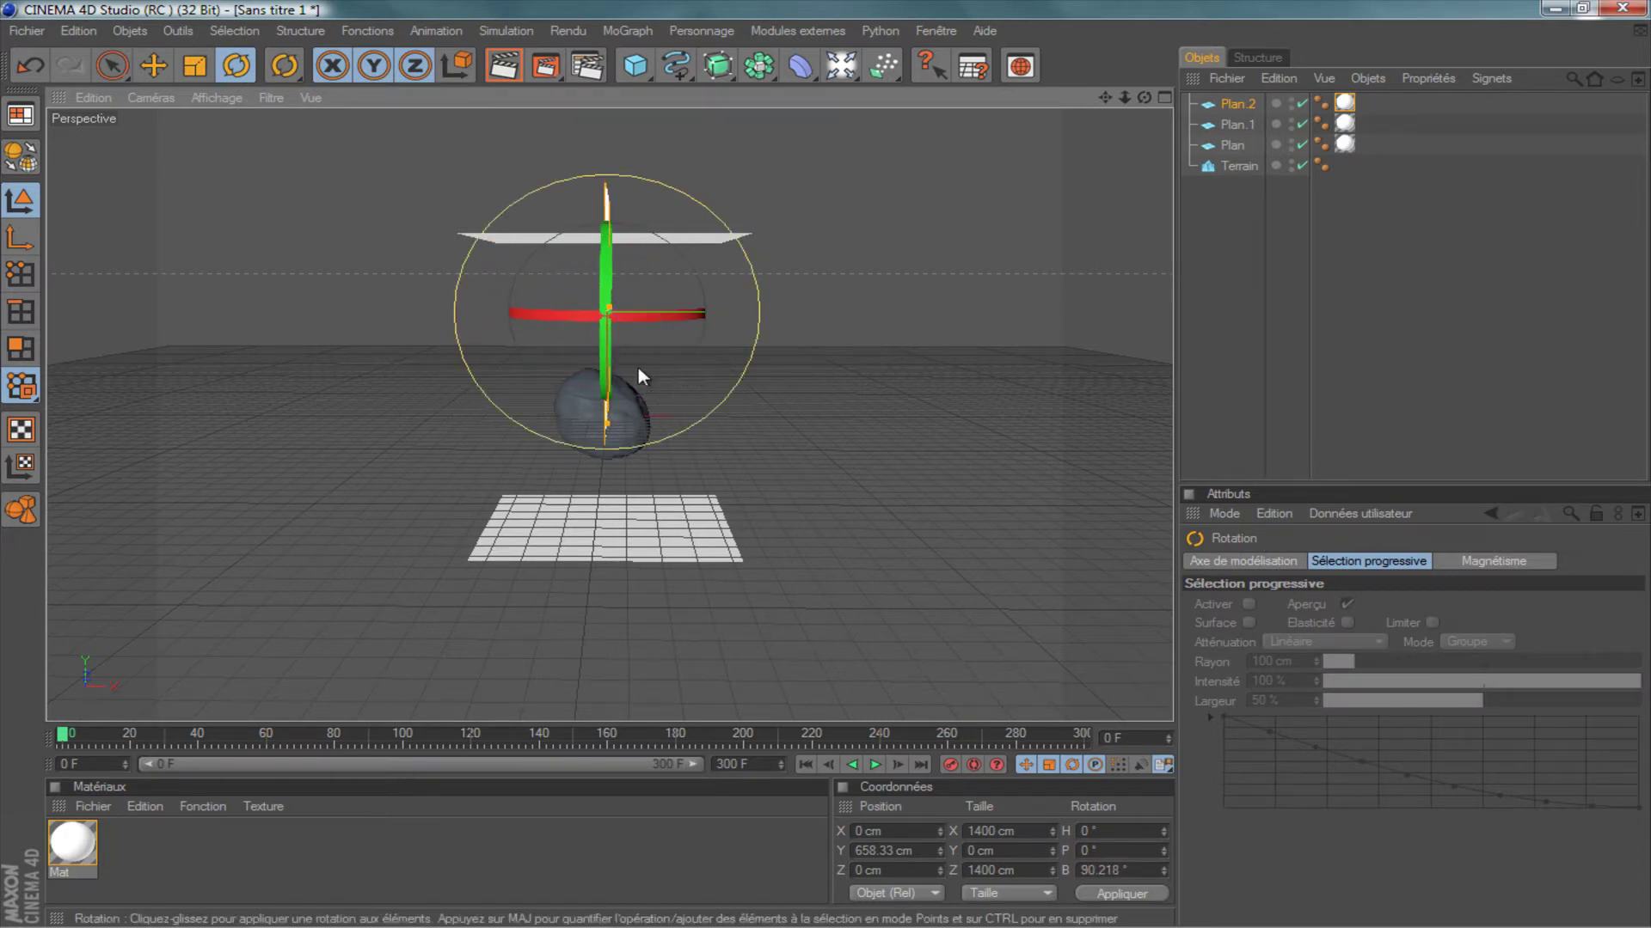
click(152, 67)
mouse_move(615, 325)
mouse_down()
mouse_move(828, 461)
mouse_move(898, 460)
mouse_move(936, 370)
mouse_up()
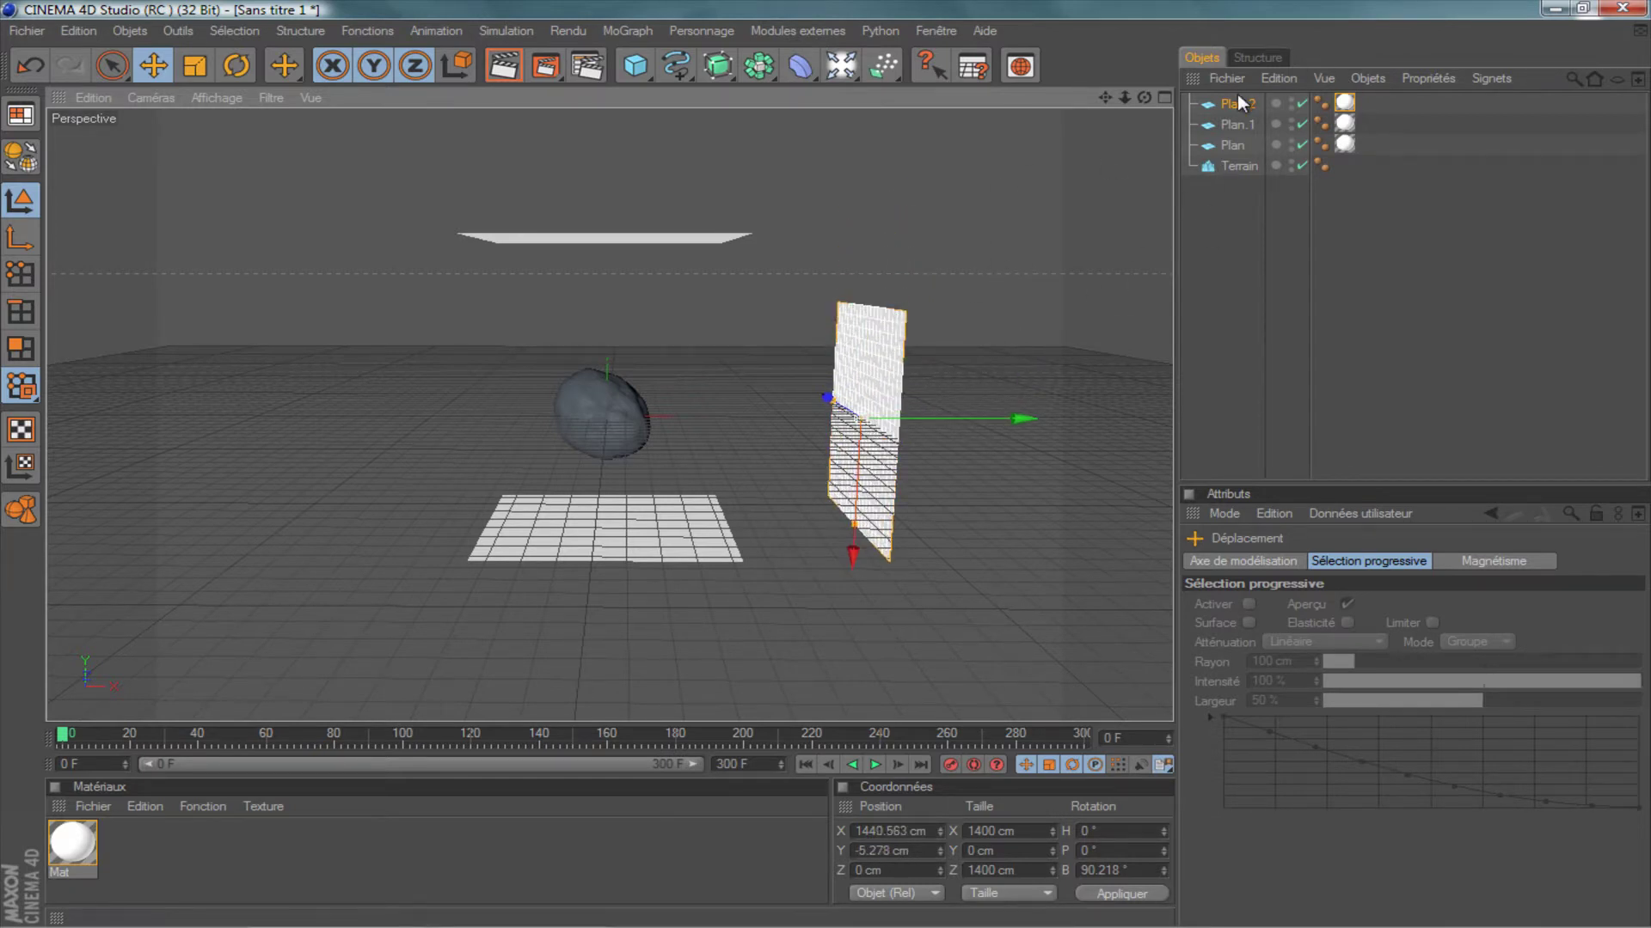
Ctrl-drag a copy of the wall as Plan.3 onto the rock's left side.
click(910, 362)
mouse_move(1014, 422)
ctrl+mouse_down()
mouse_move(794, 462)
mouse_move(830, 468)
ctrl+mouse_up()
scroll(1031, 427, up, 4)
scroll(929, 426, up, 3)
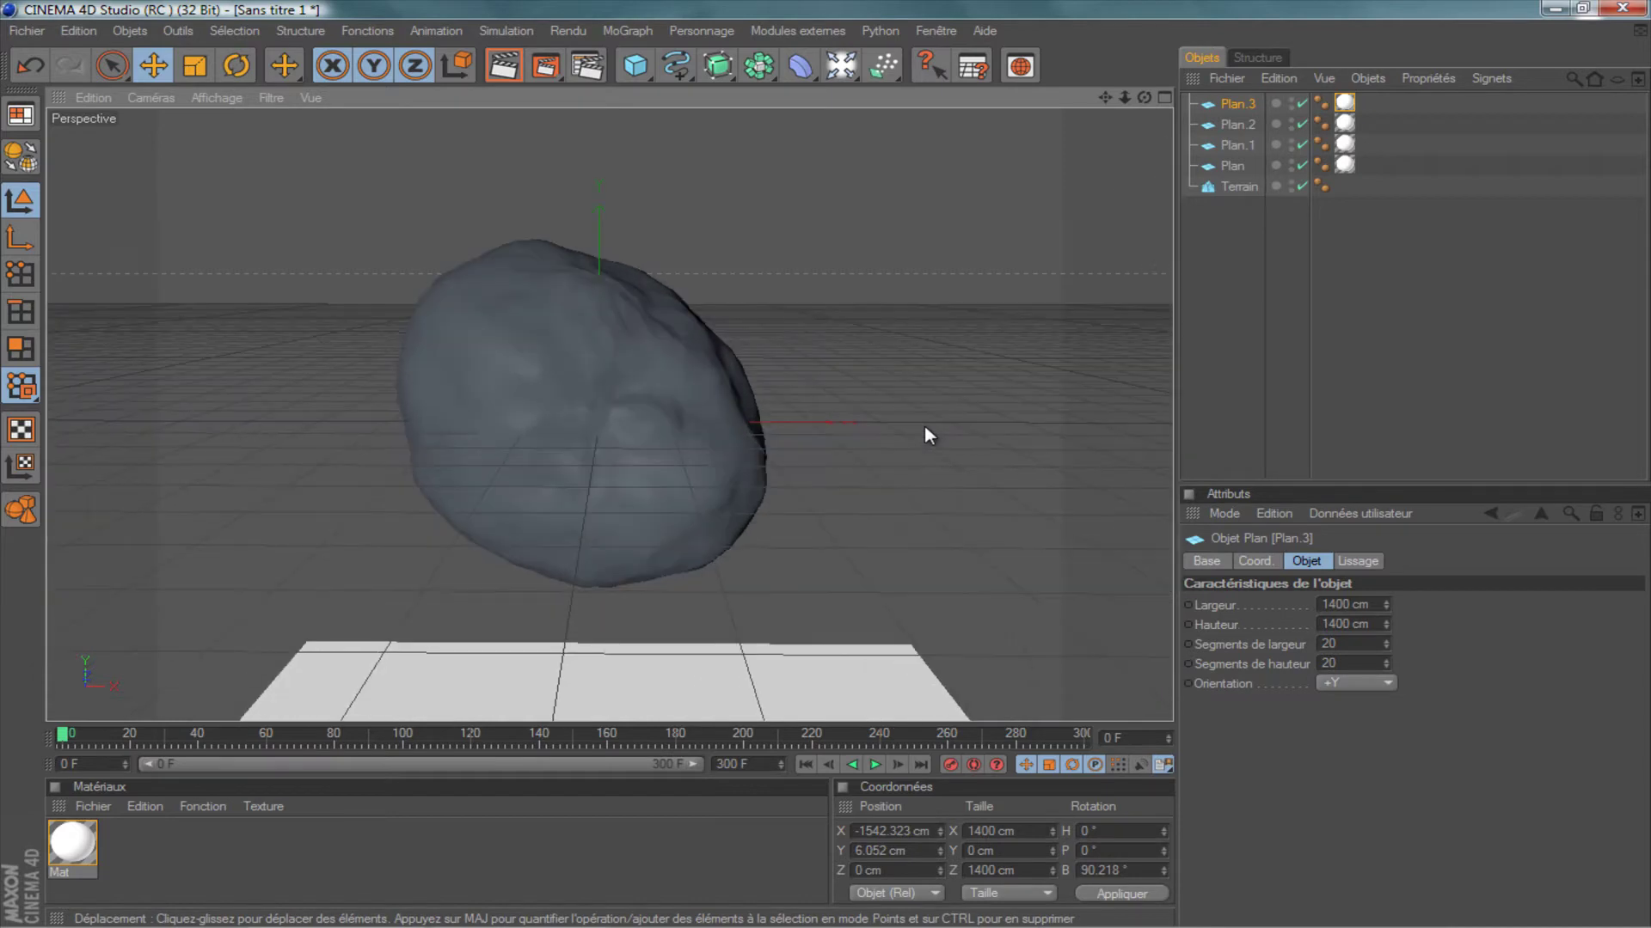
scroll(925, 425, down, 3)
scroll(914, 432, down, 2)
Lower the floor plane Plan to Y -1054.751 cm.
click(636, 605)
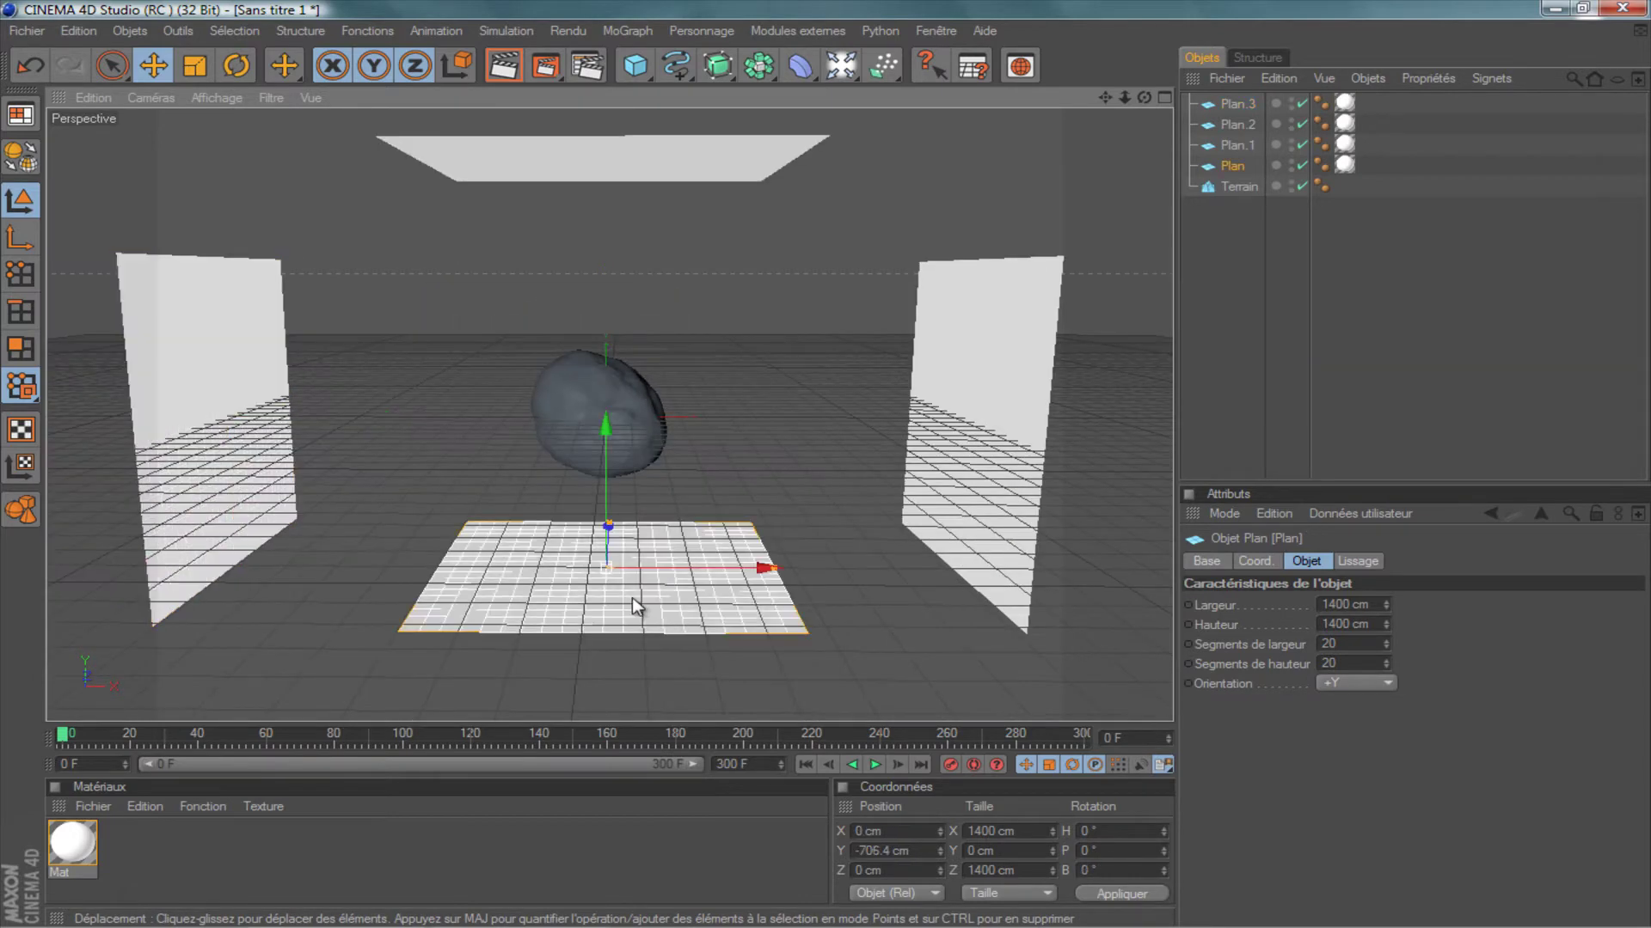
drag(616, 467, 690, 445)
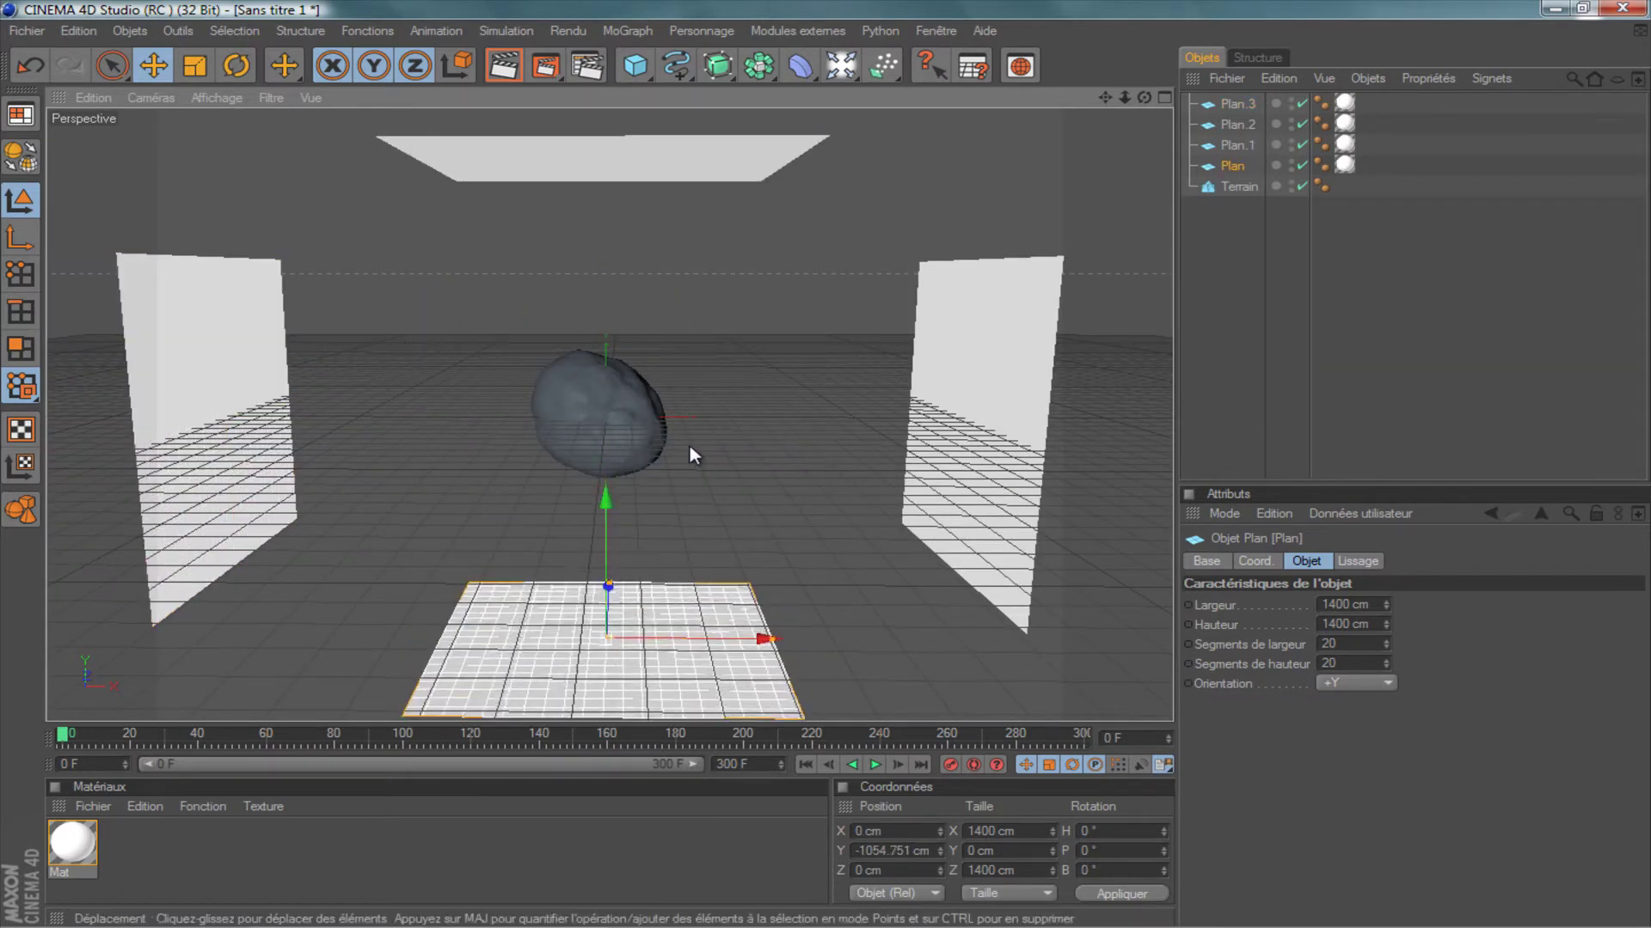
scroll(690, 445, up, 2)
scroll(690, 444, up, 1)
scroll(690, 442, up, 1)
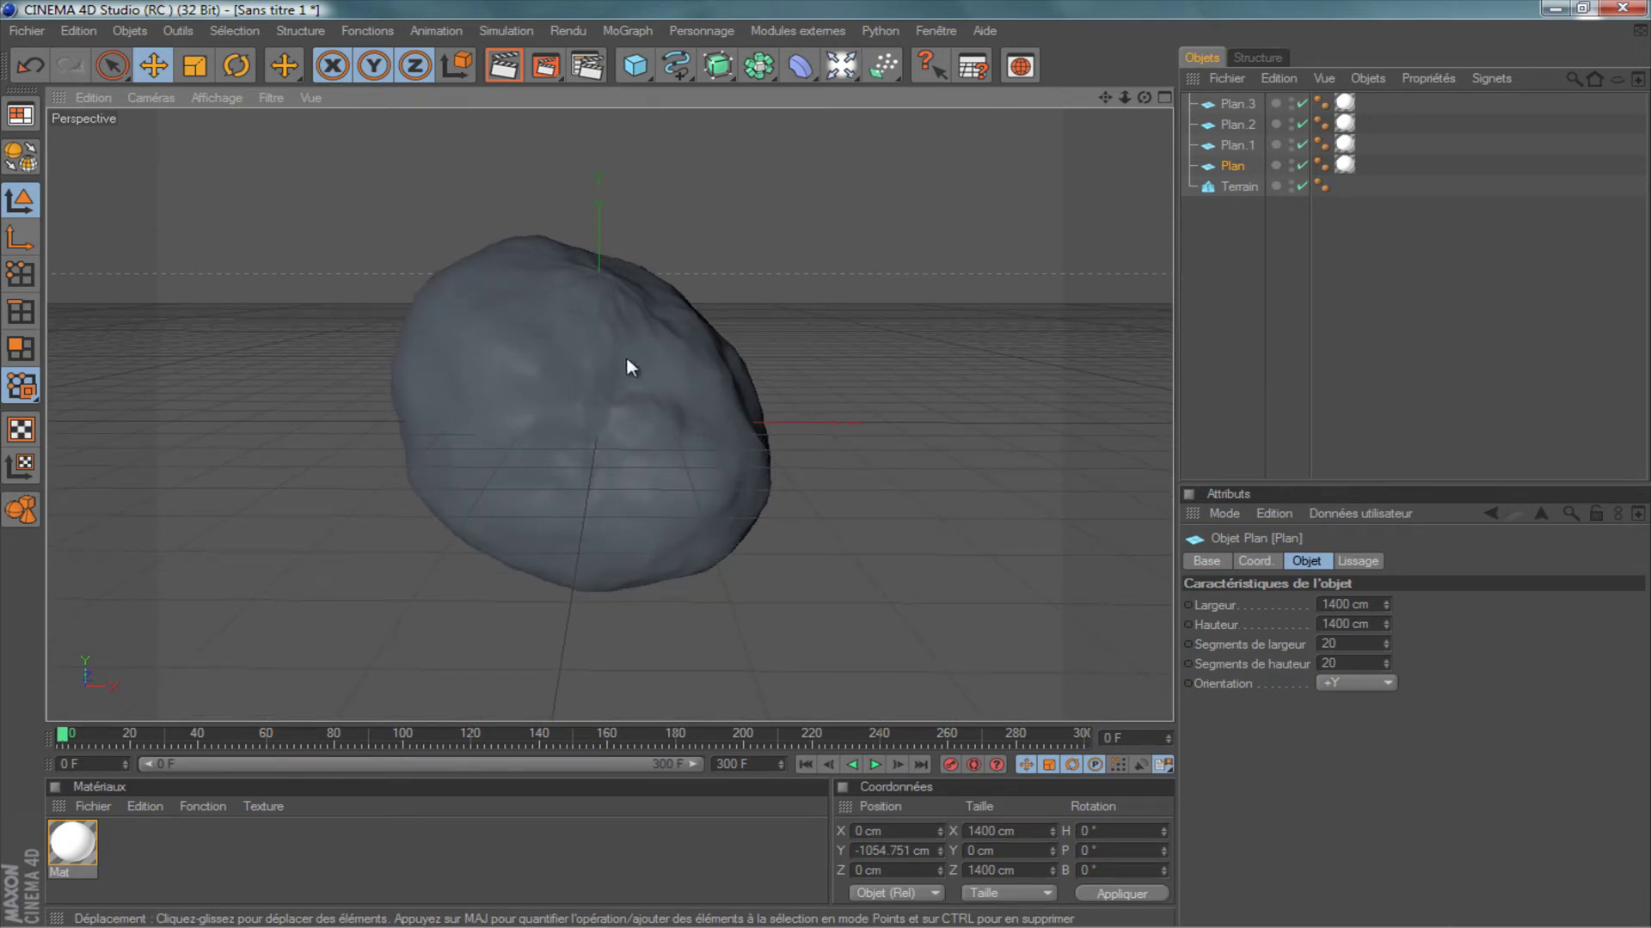
Create a new material Mat.1 and set its colour to black.
click(91, 812)
click(120, 544)
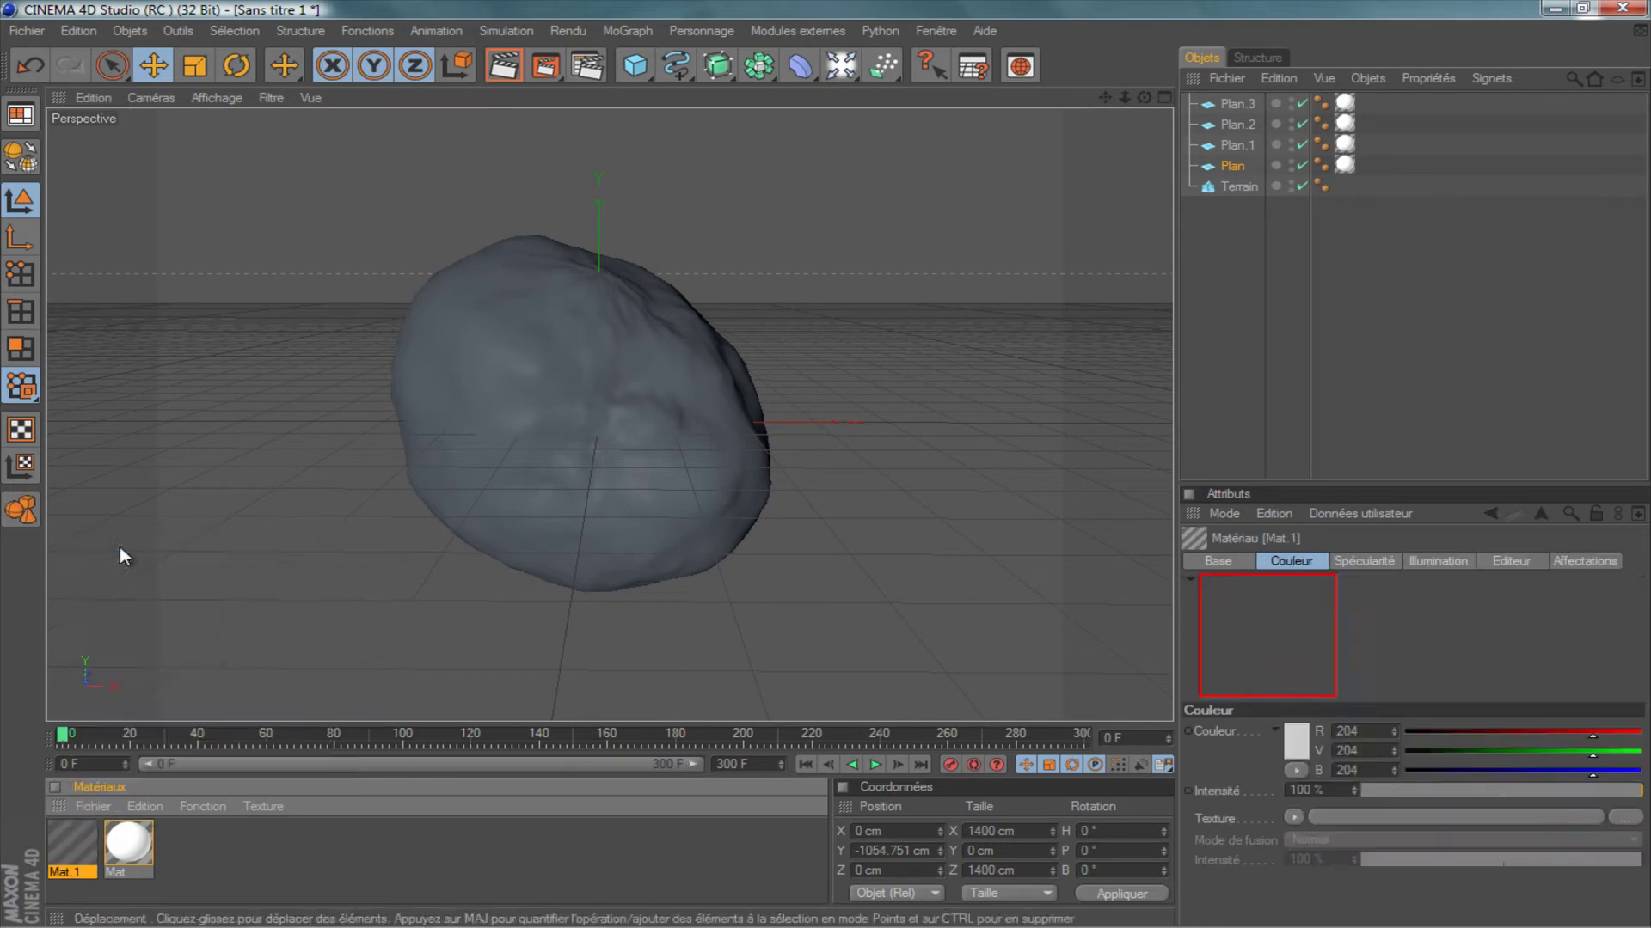
double_click(74, 844)
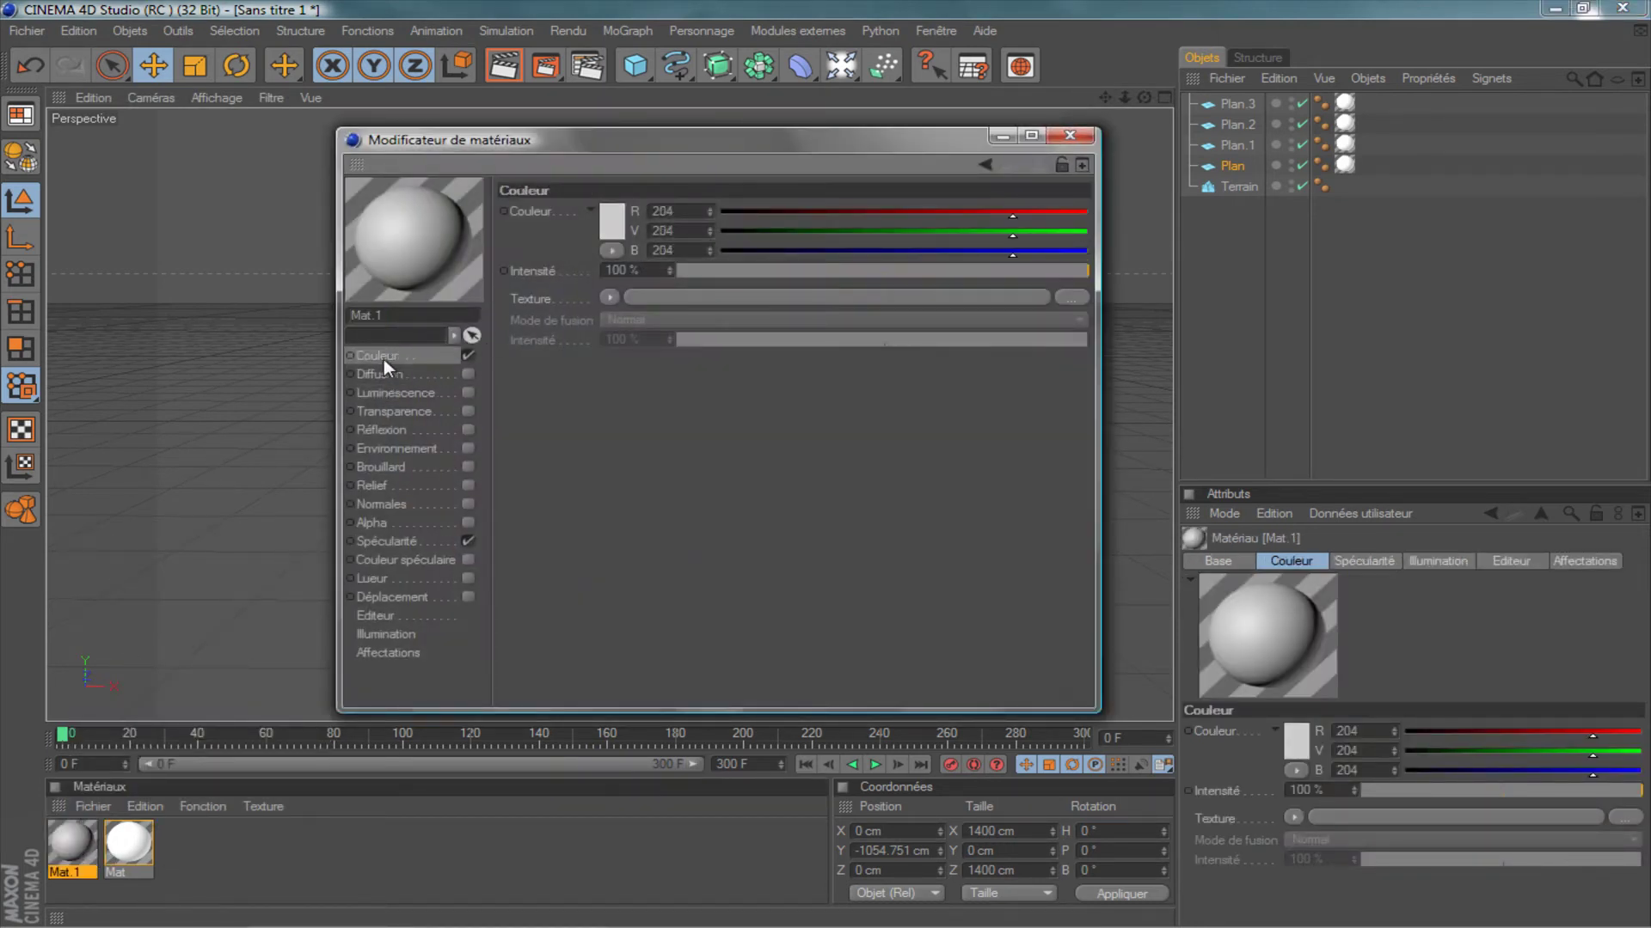
click(601, 225)
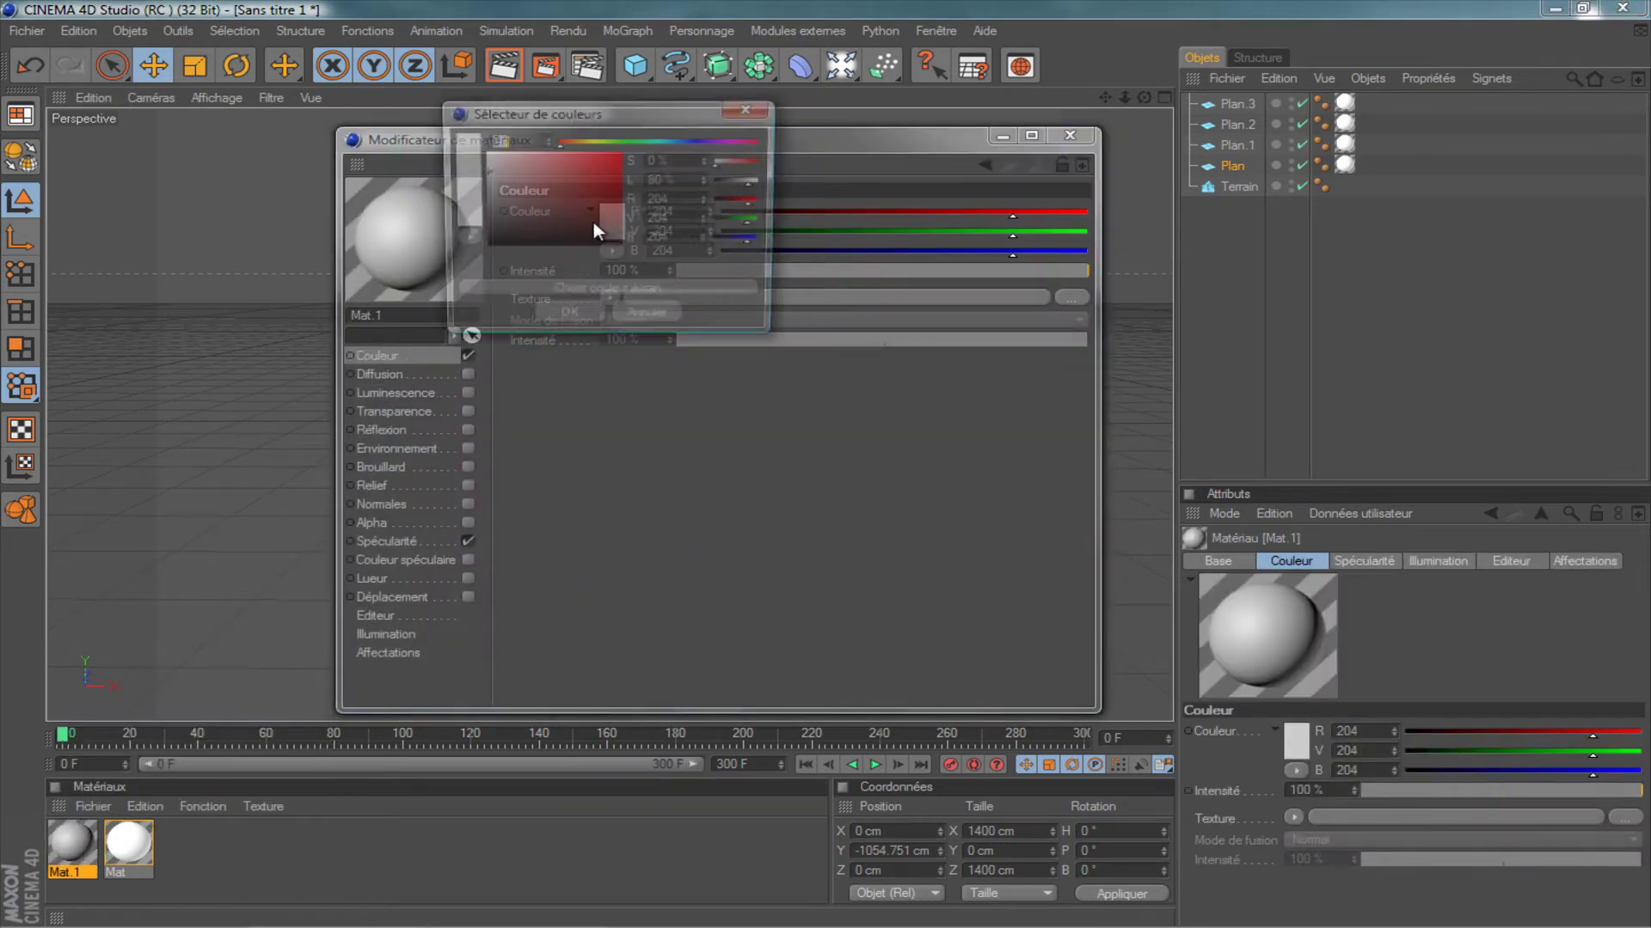
click(593, 316)
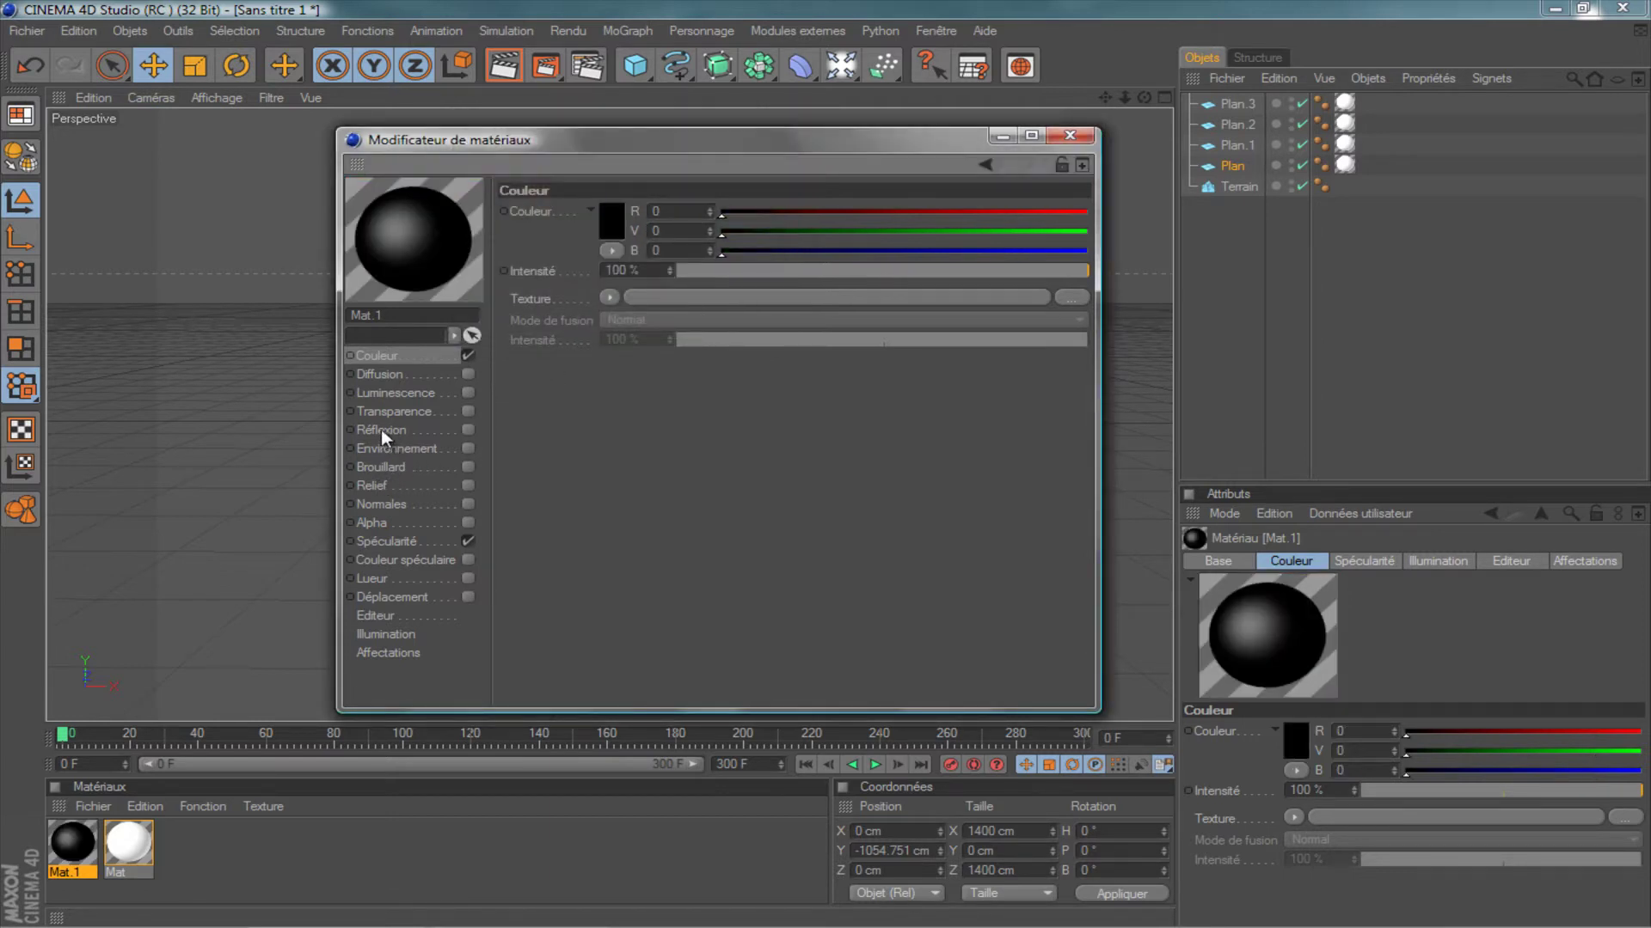
Enable Mat.1's reflection at 20% with a Fresnel texture at 20% intensity.
click(468, 431)
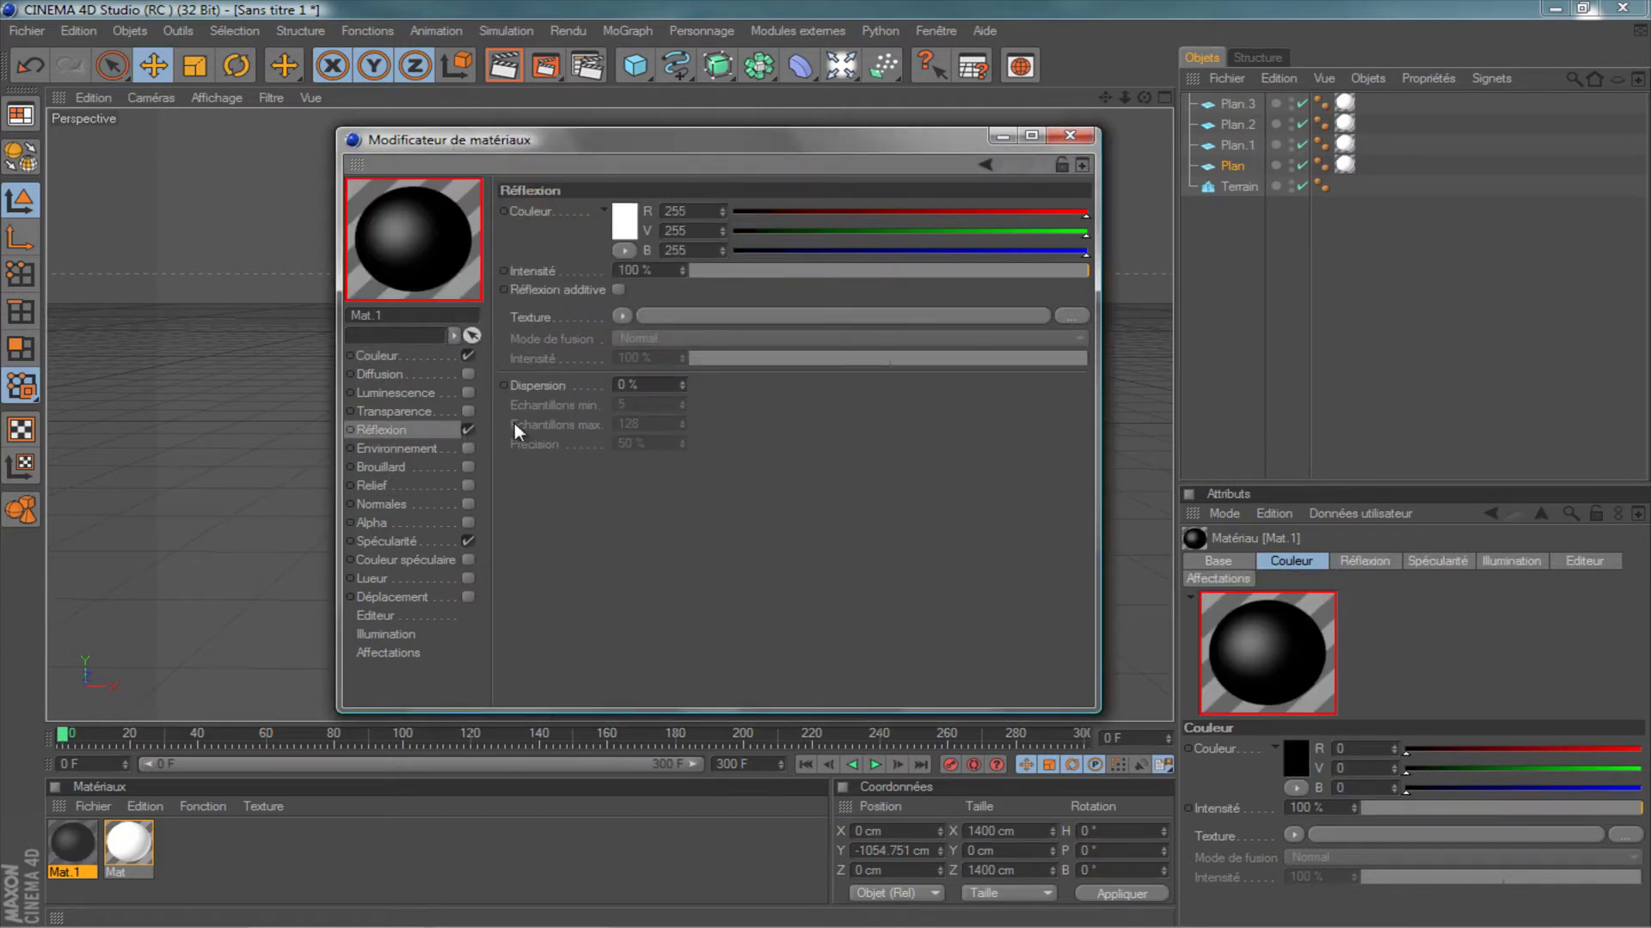
click(765, 270)
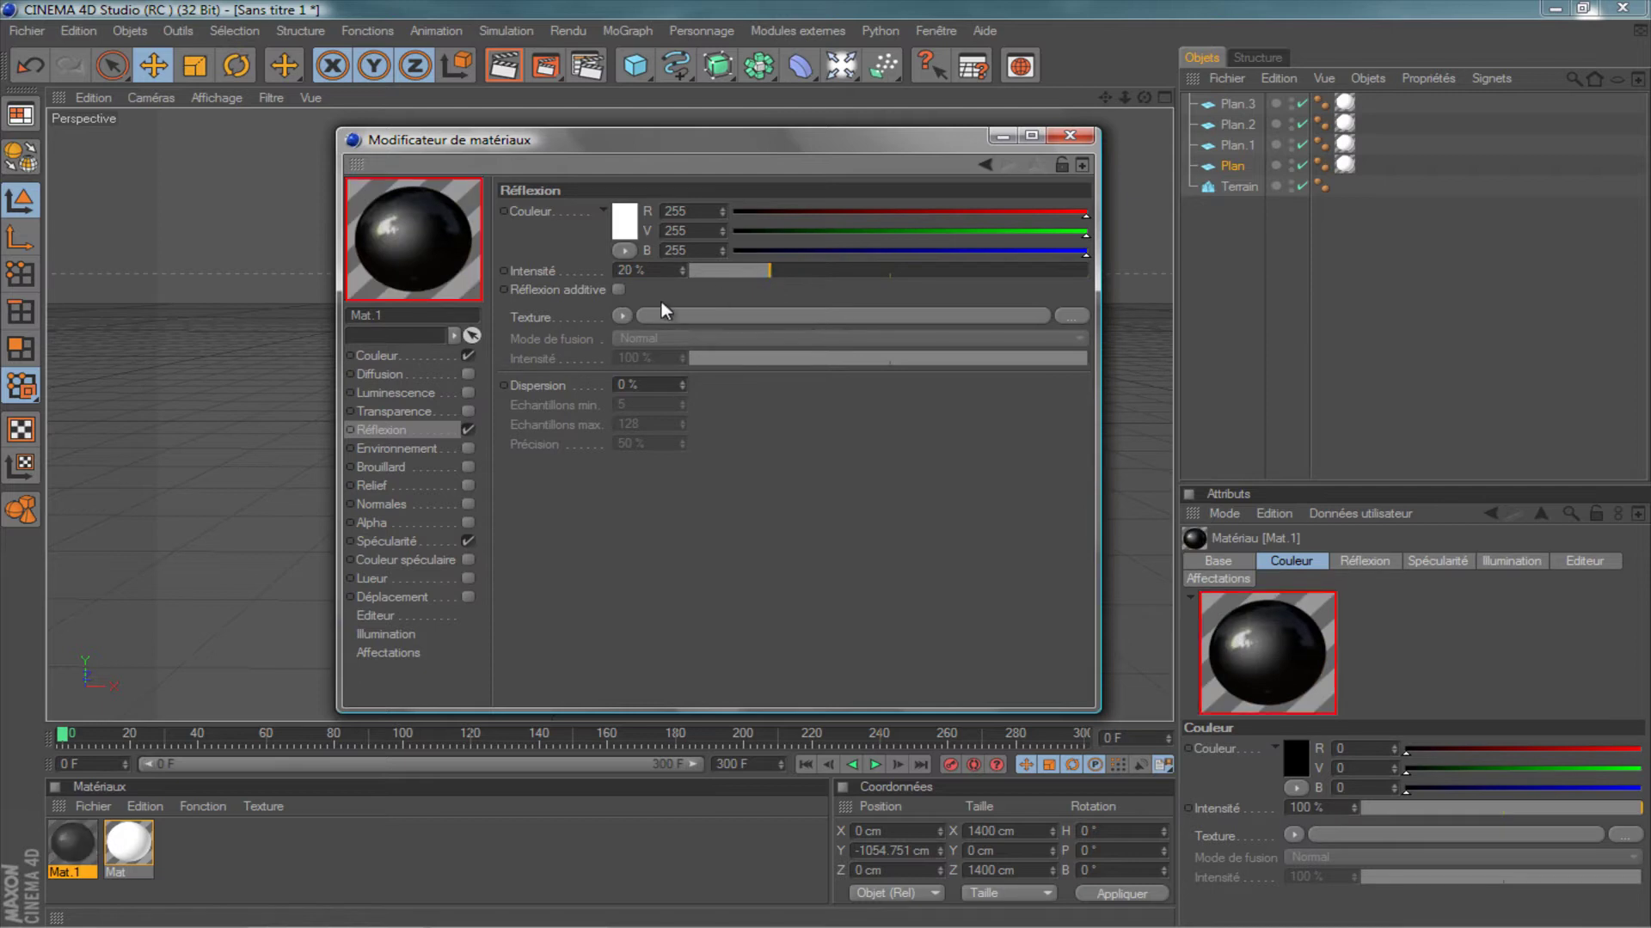
click(622, 317)
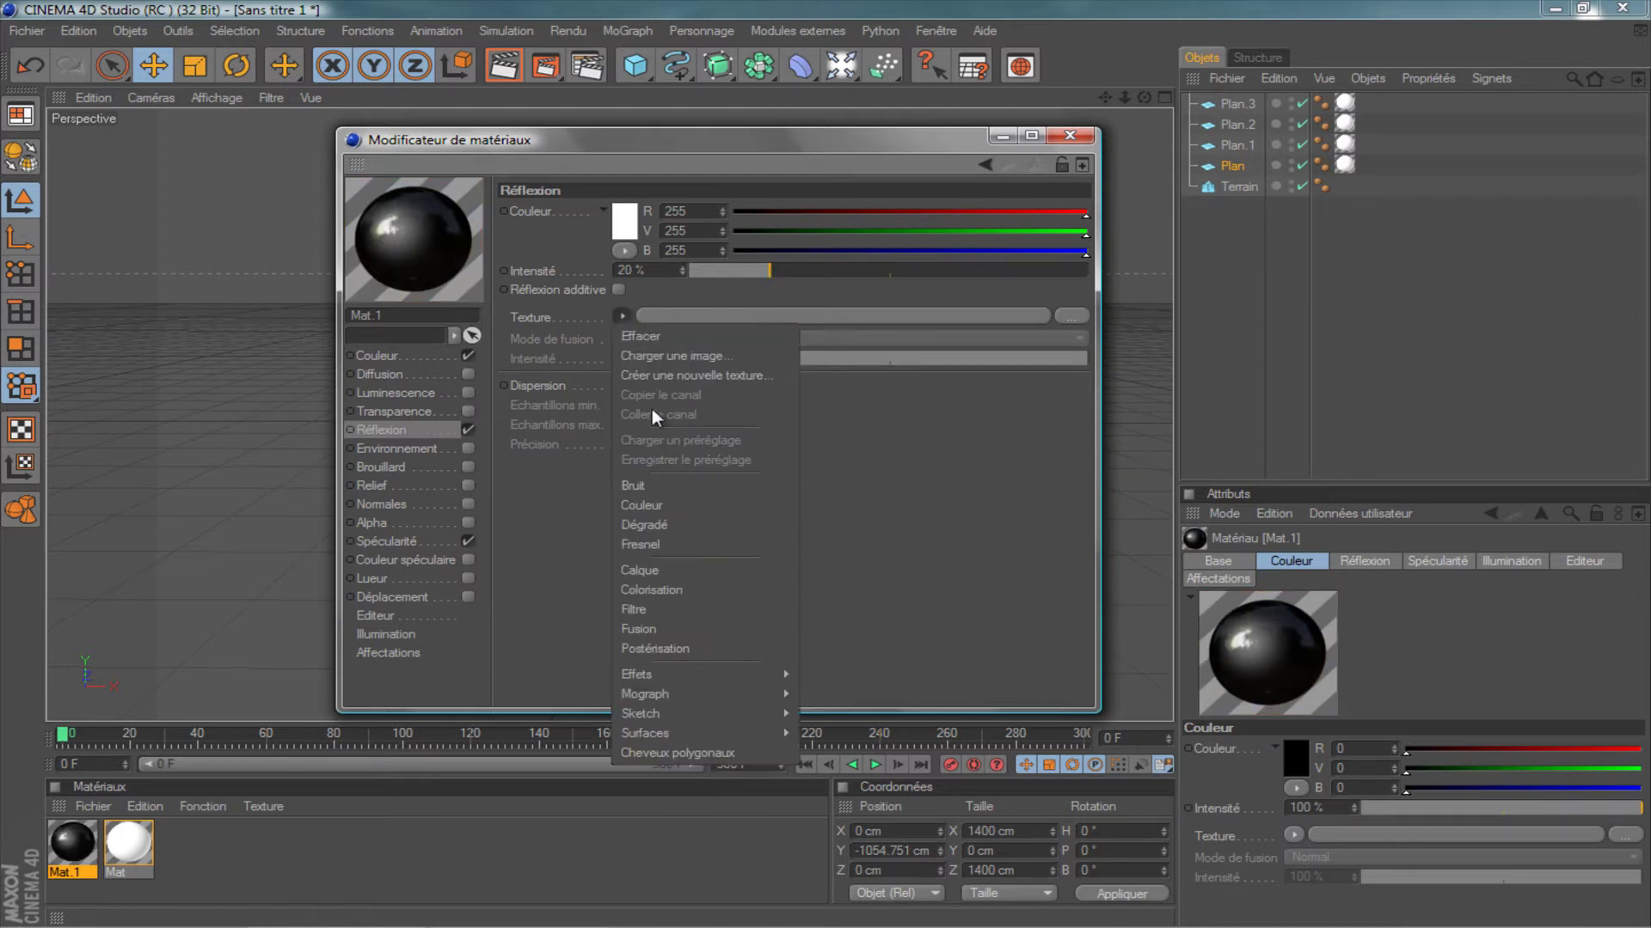
click(667, 547)
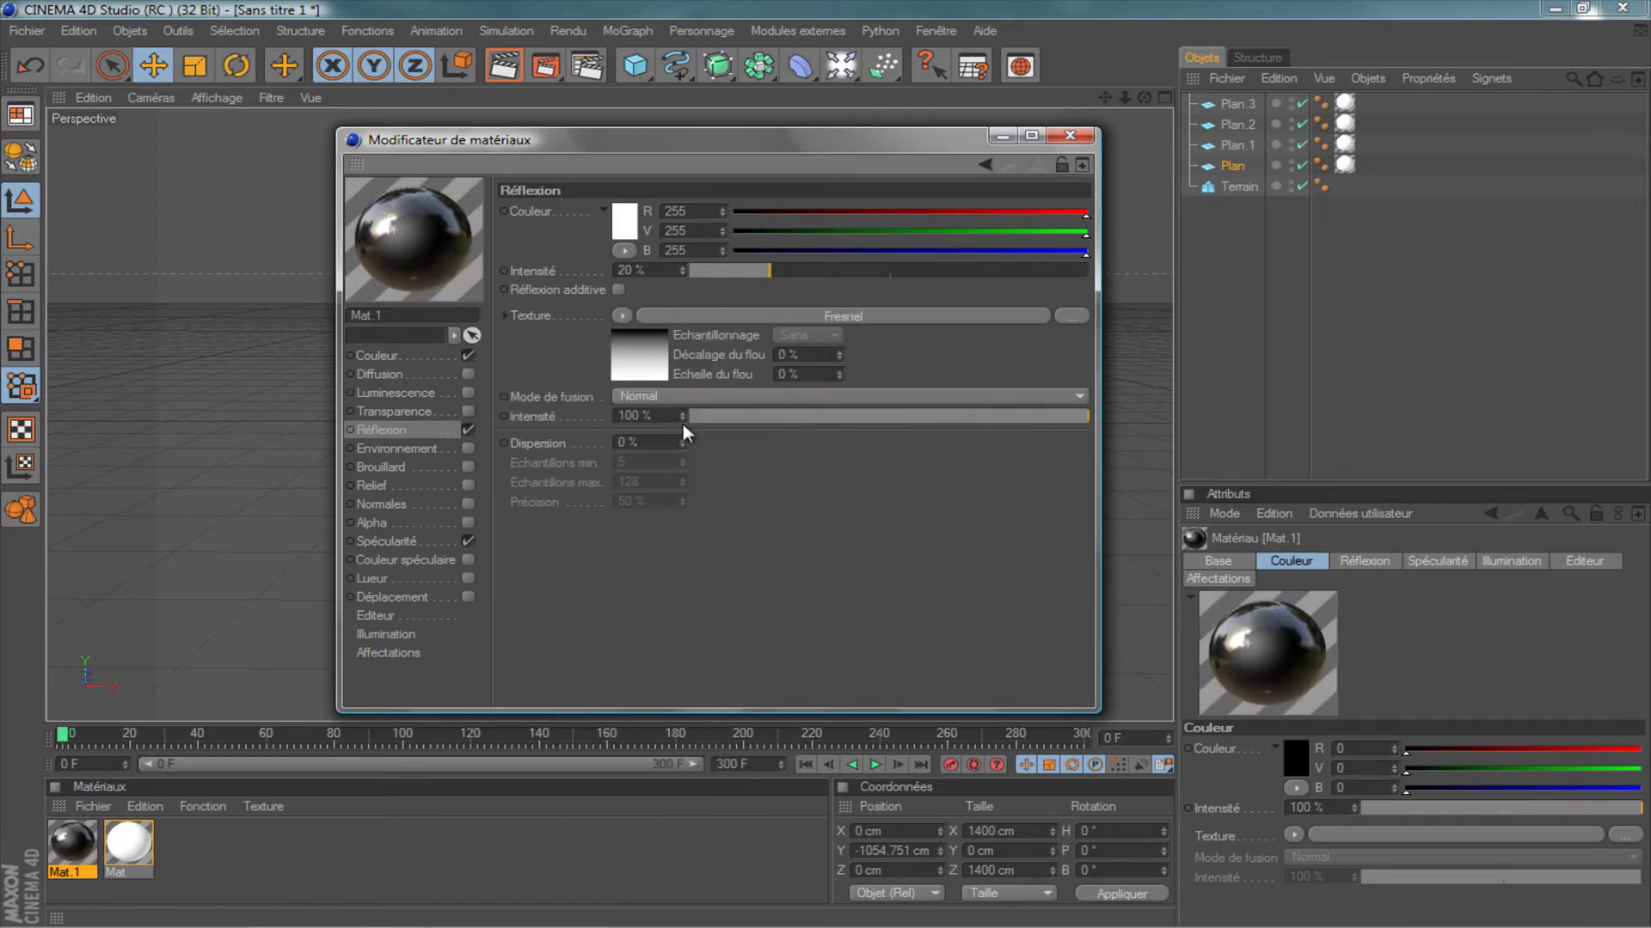
click(771, 416)
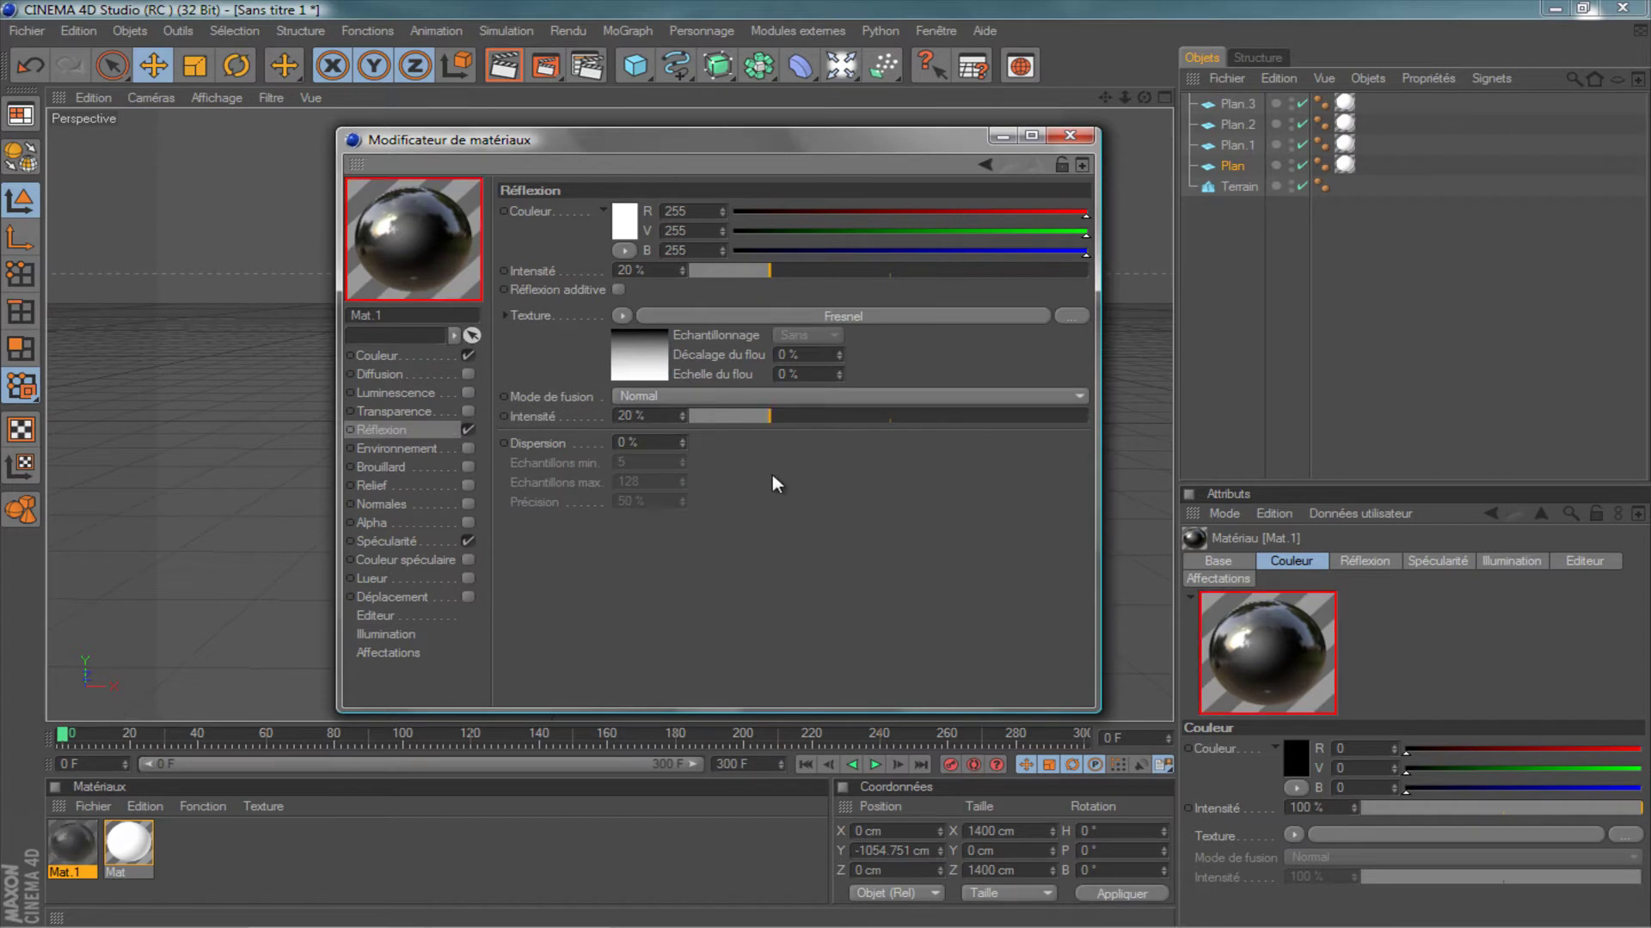
click(1070, 136)
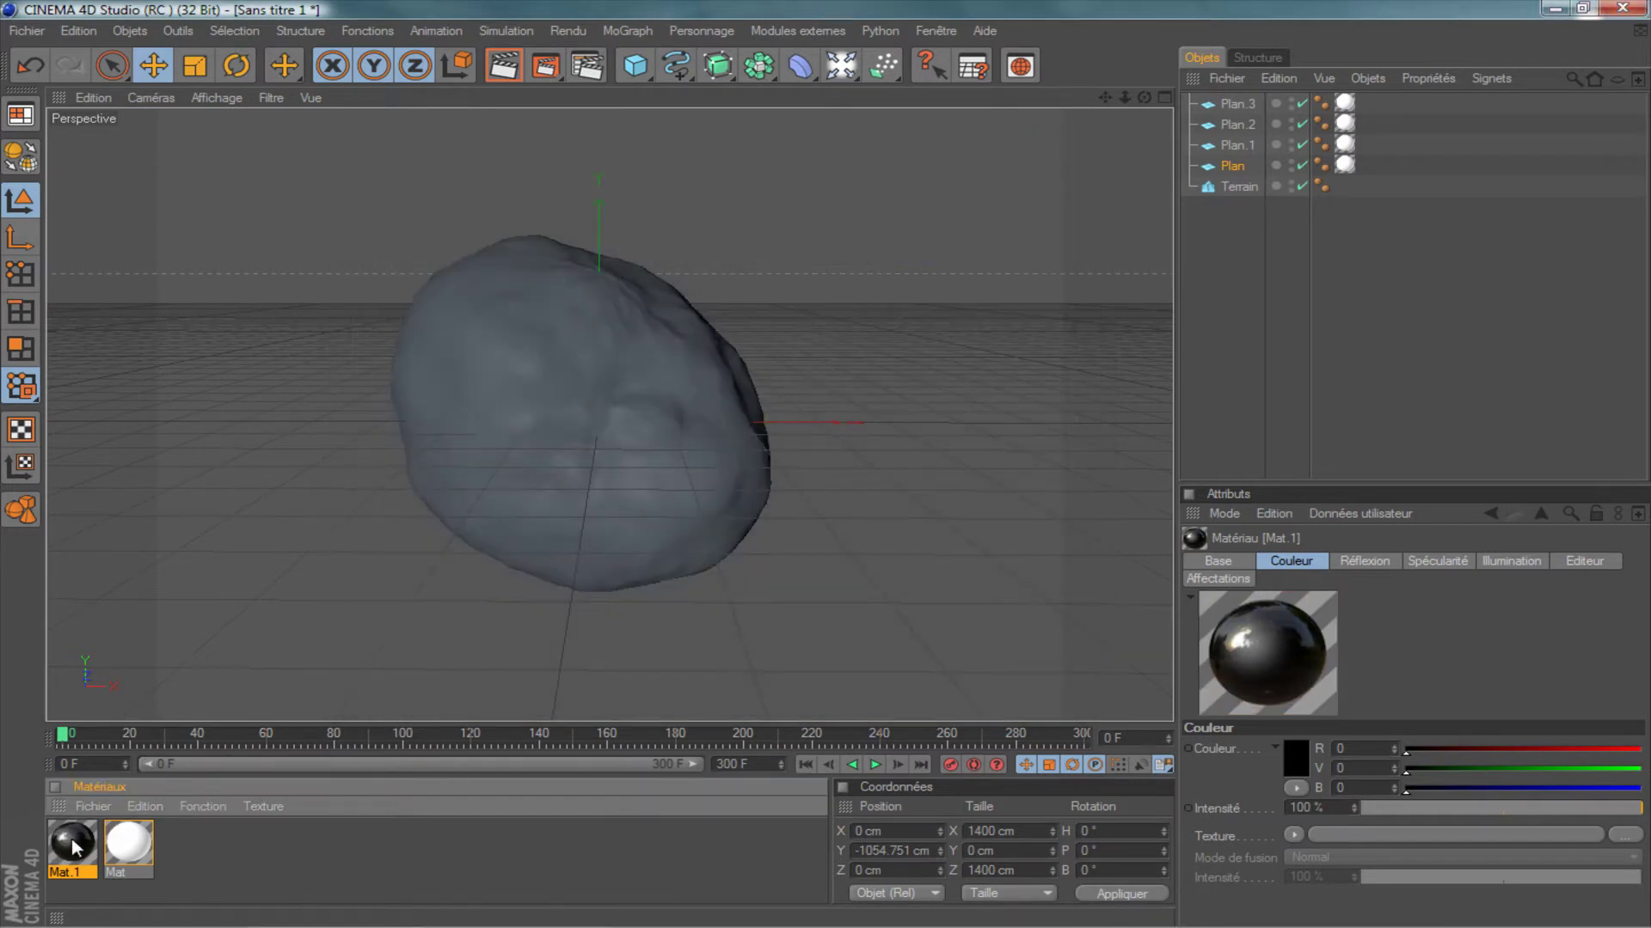
Apply Mat.1 to the Terrain rock and test-render frame 45 with Ctrl+R.
drag(75, 847, 1241, 187)
scroll(899, 268, up, 1)
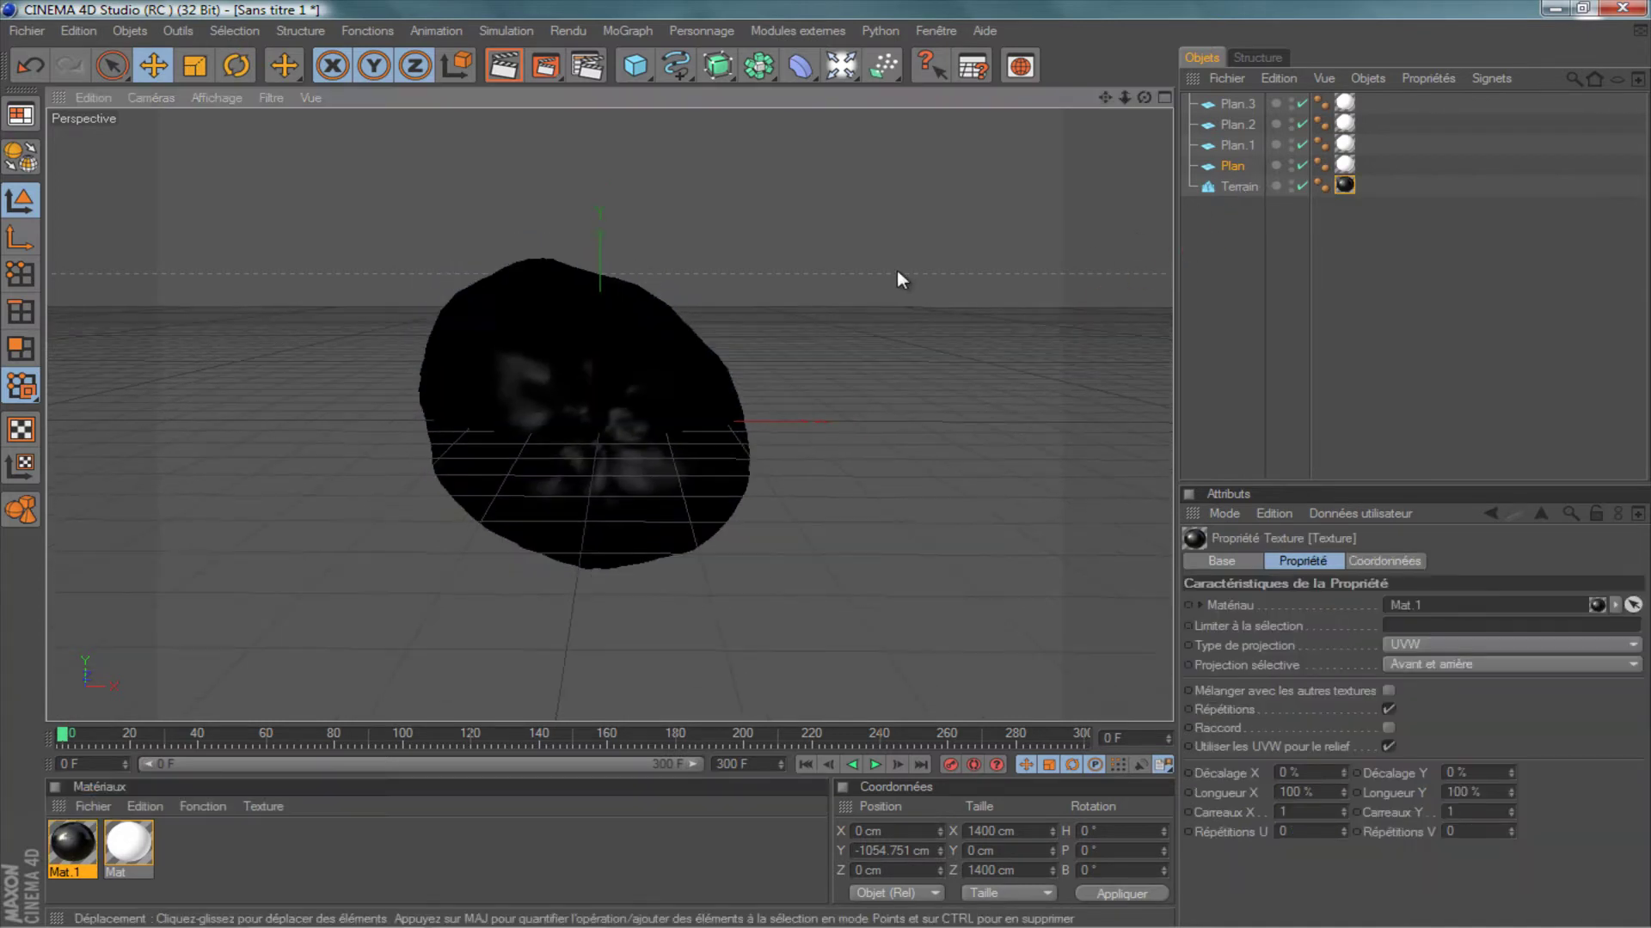
click(215, 734)
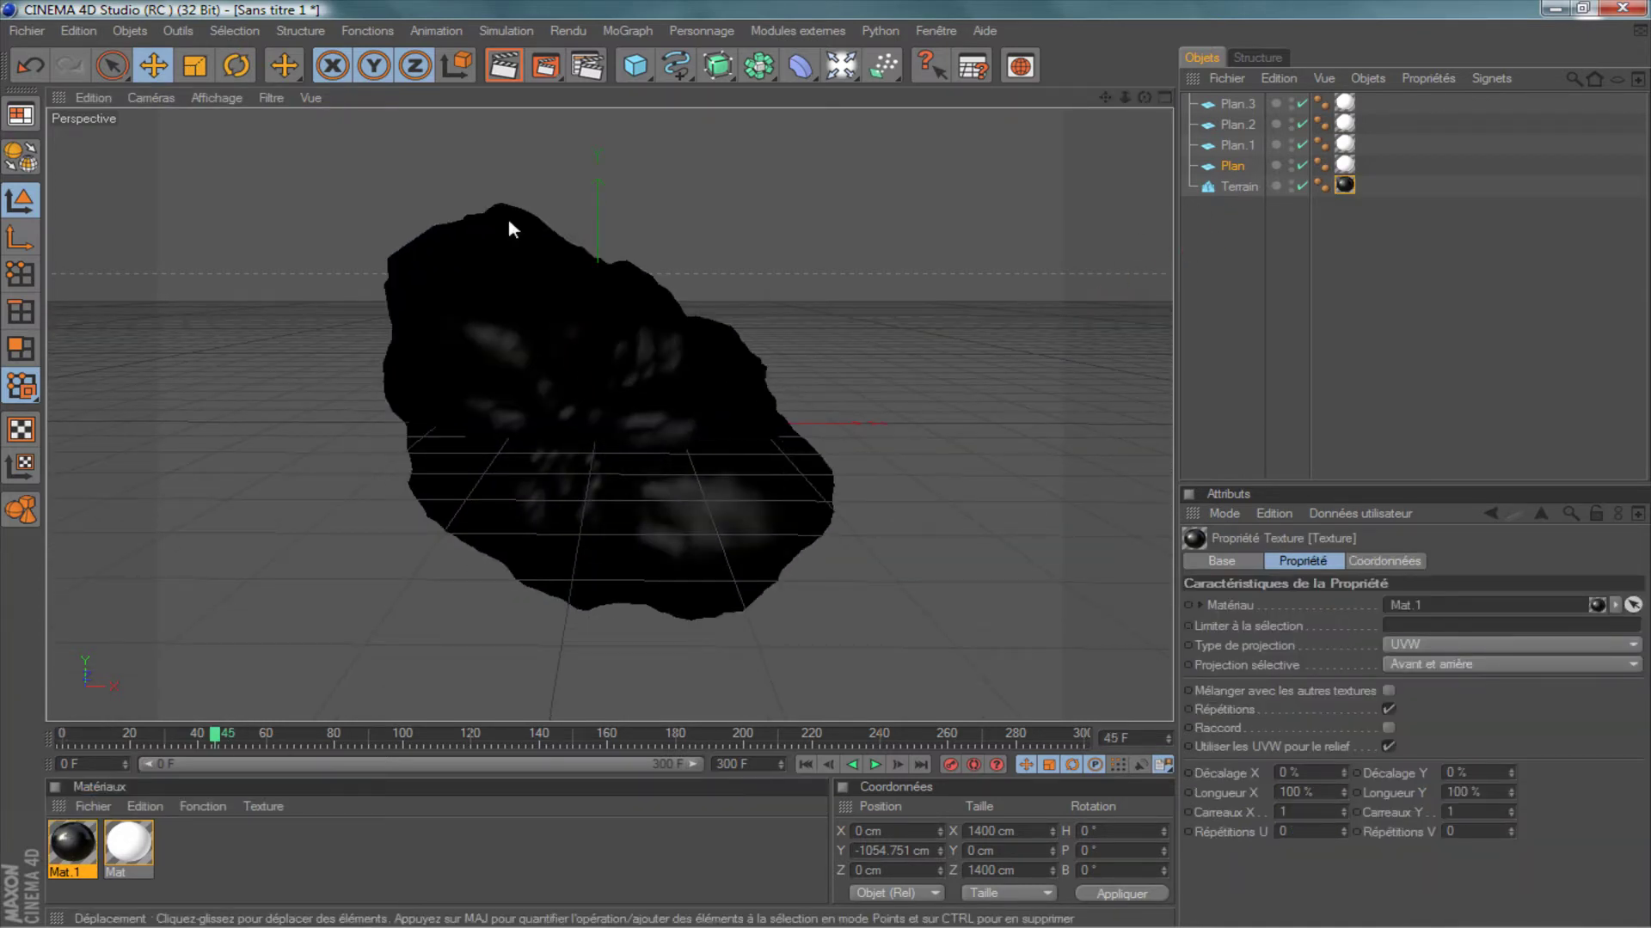
key(ctrl+r)
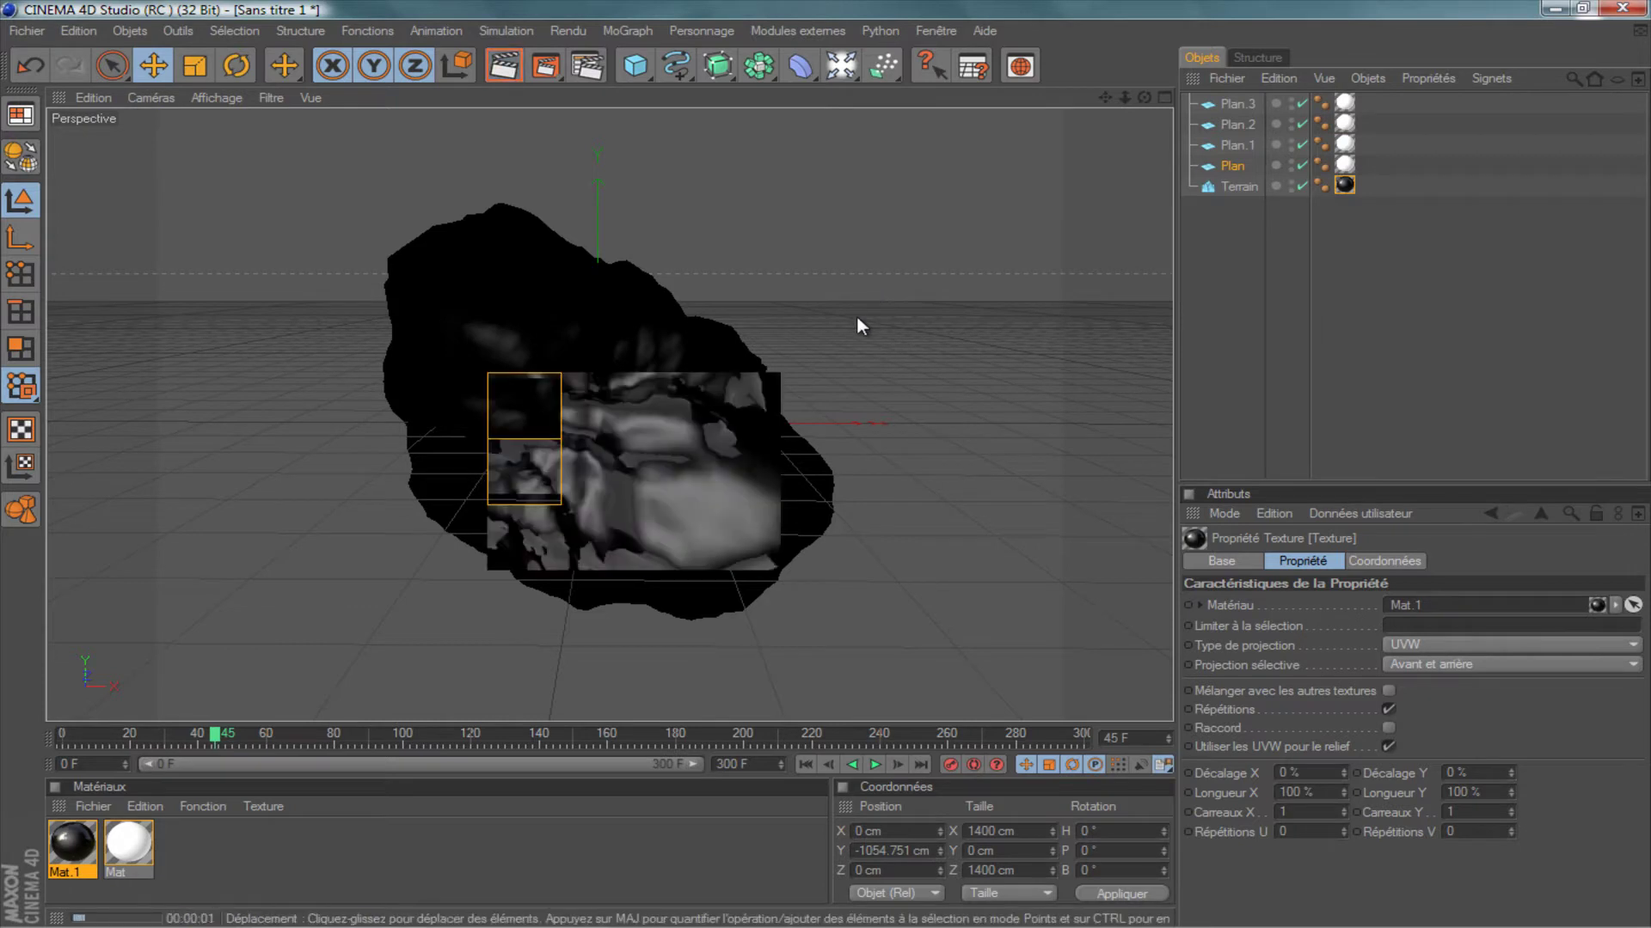
key(ctrl+r)
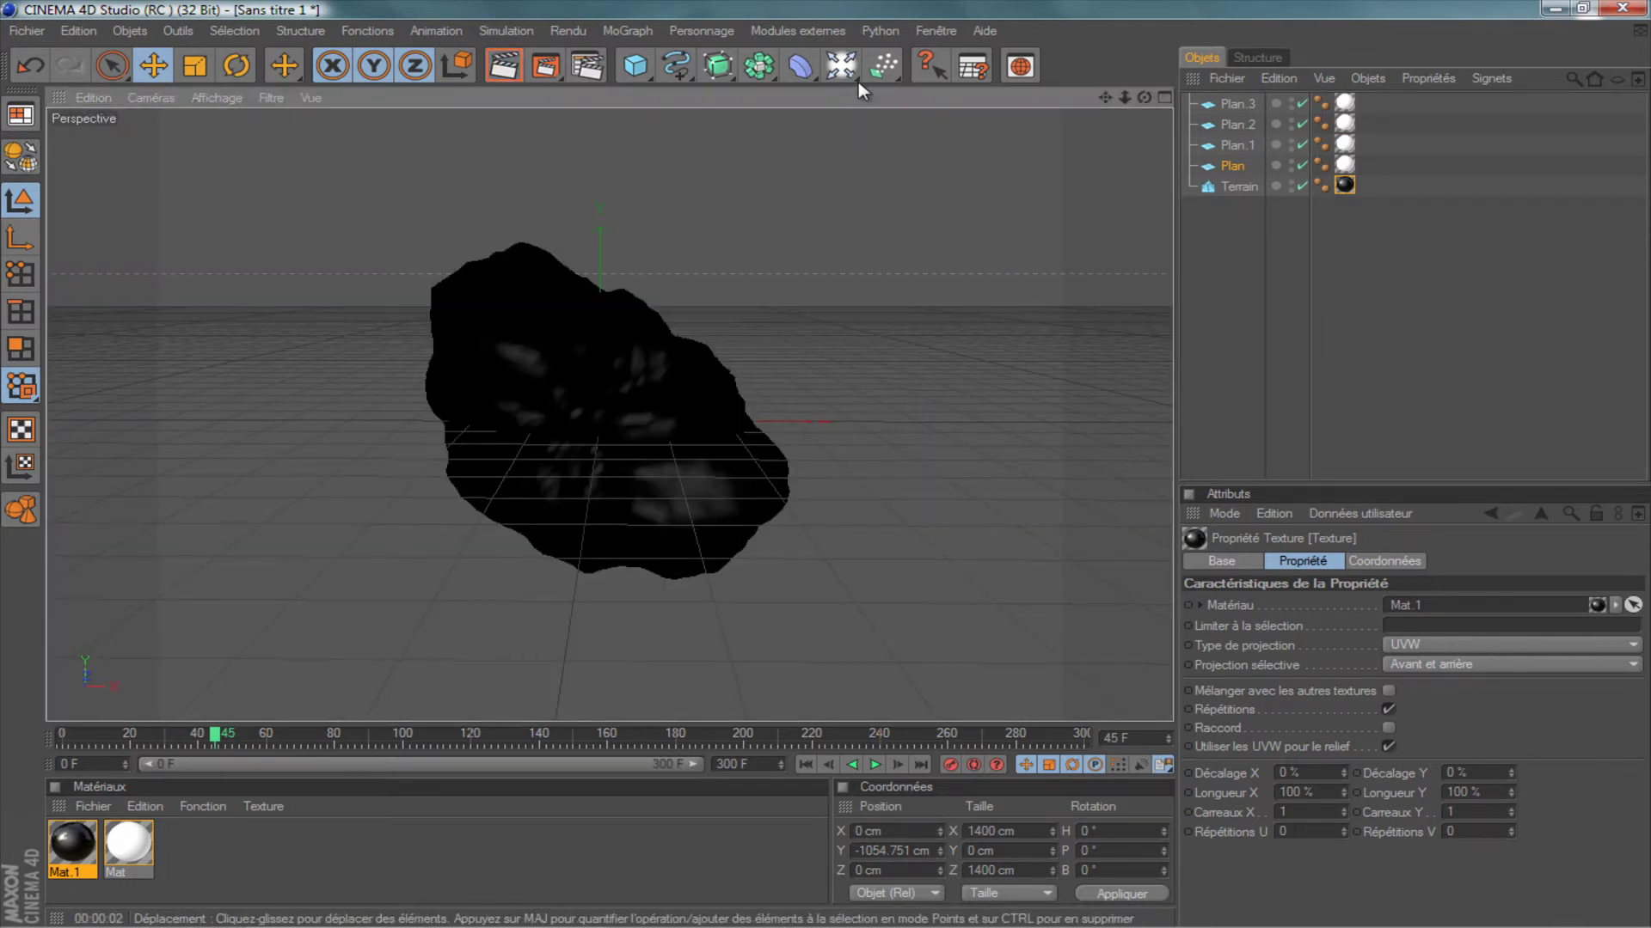
Add a Lumière omni light and move it along Z to -763 cm.
click(841, 69)
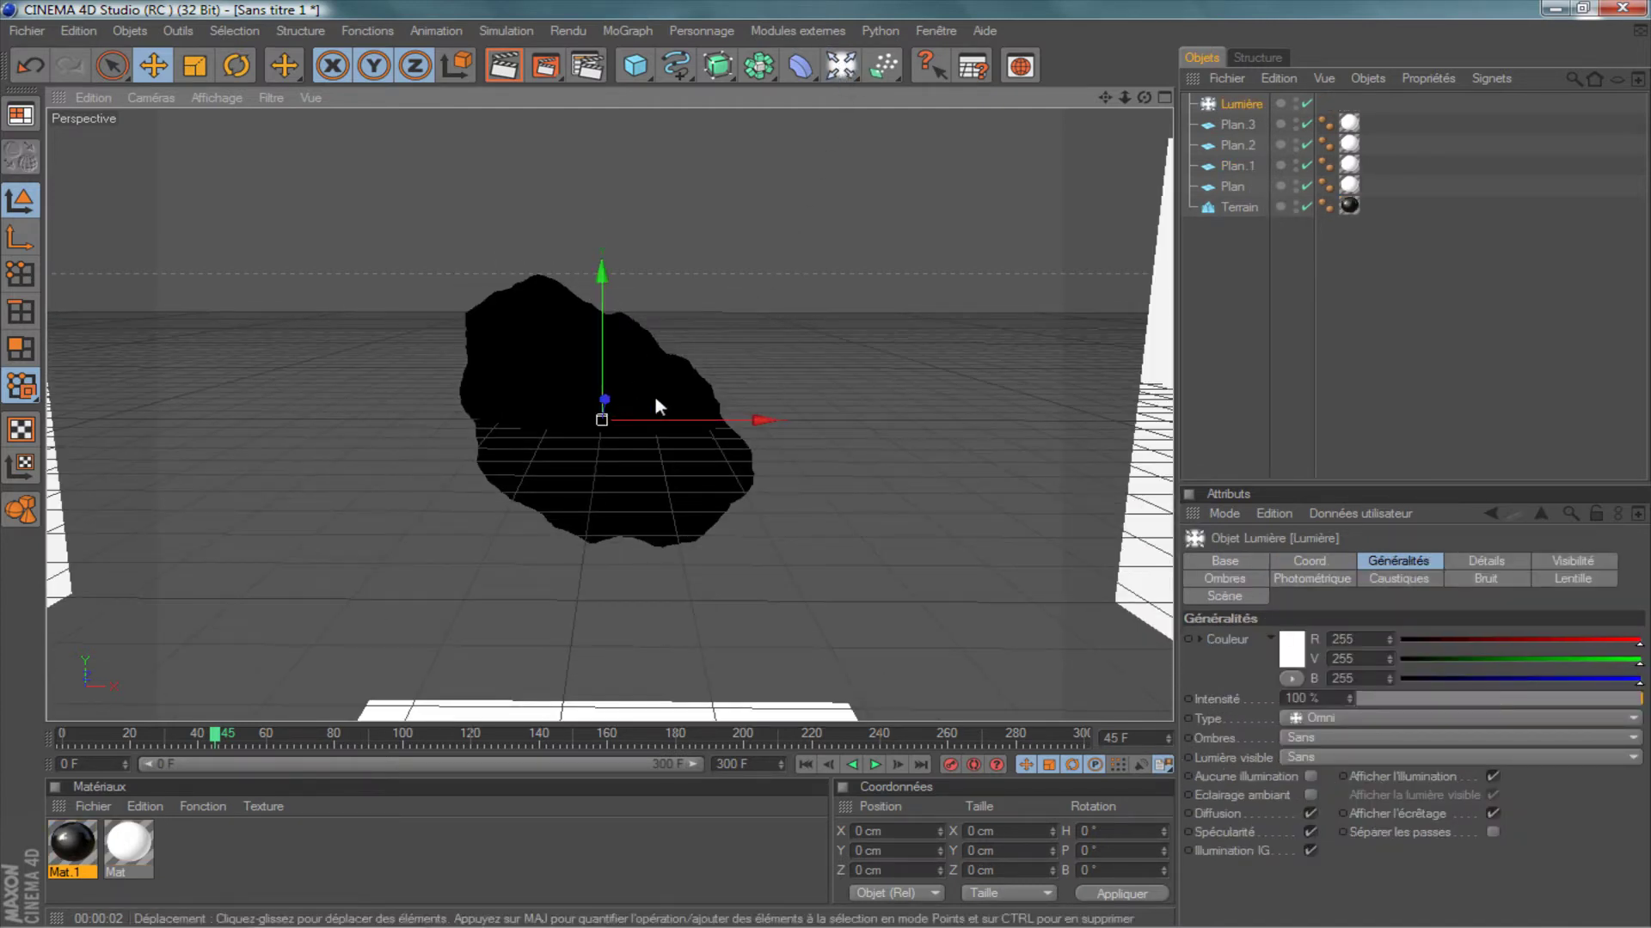
alt+drag(911, 465, 855, 469)
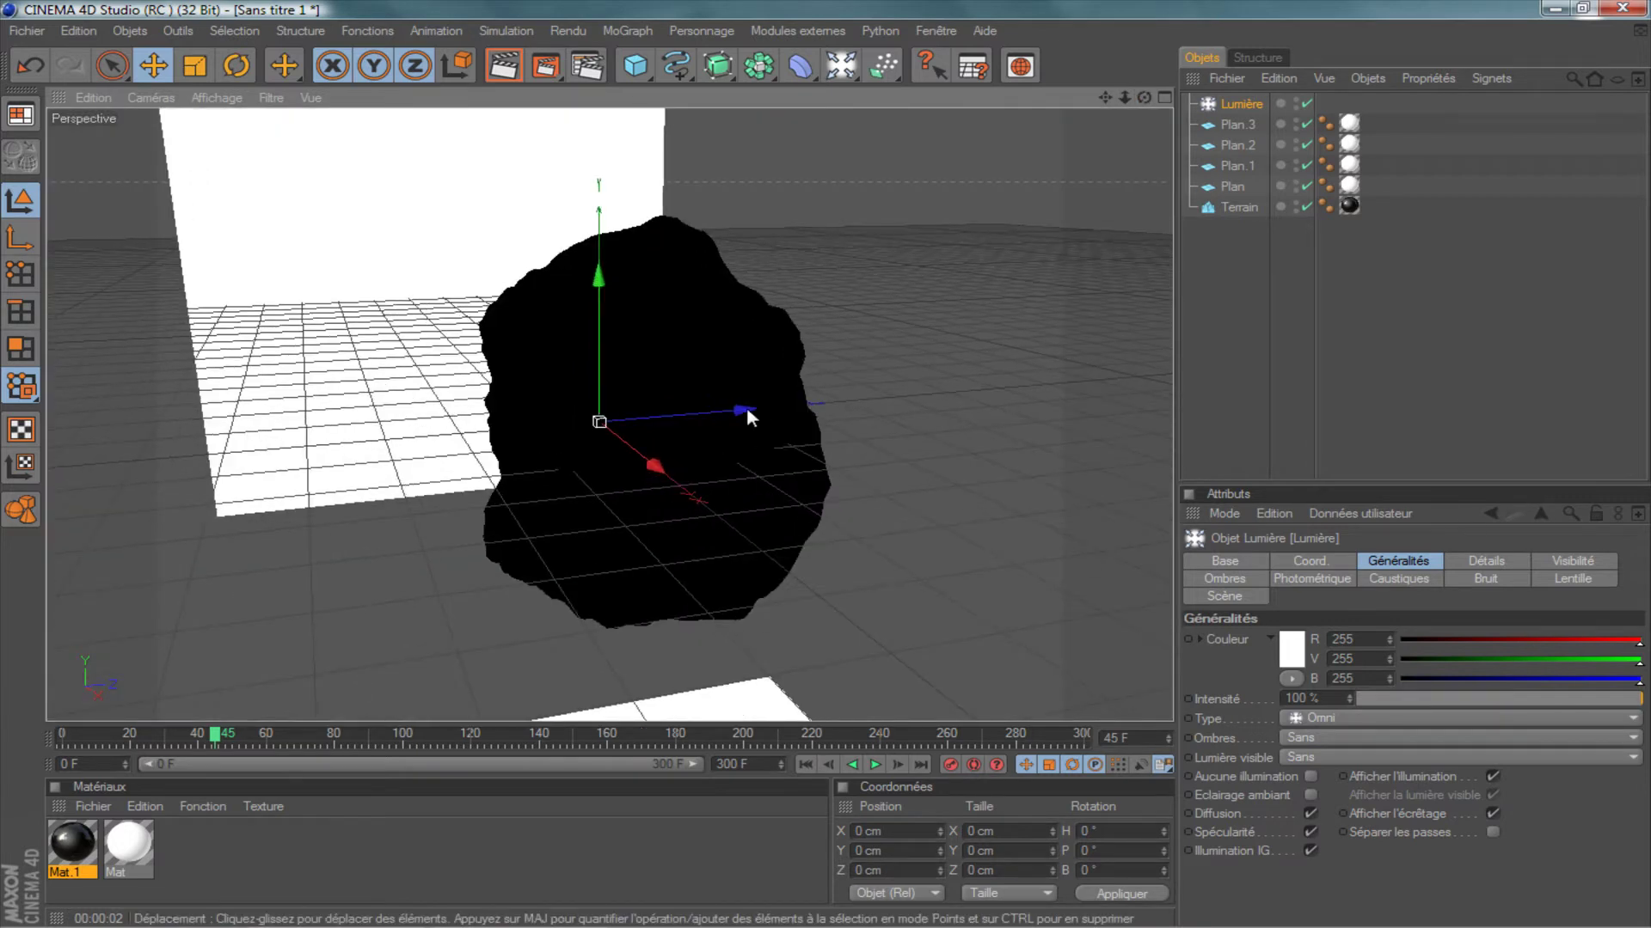
drag(744, 409, 823, 464)
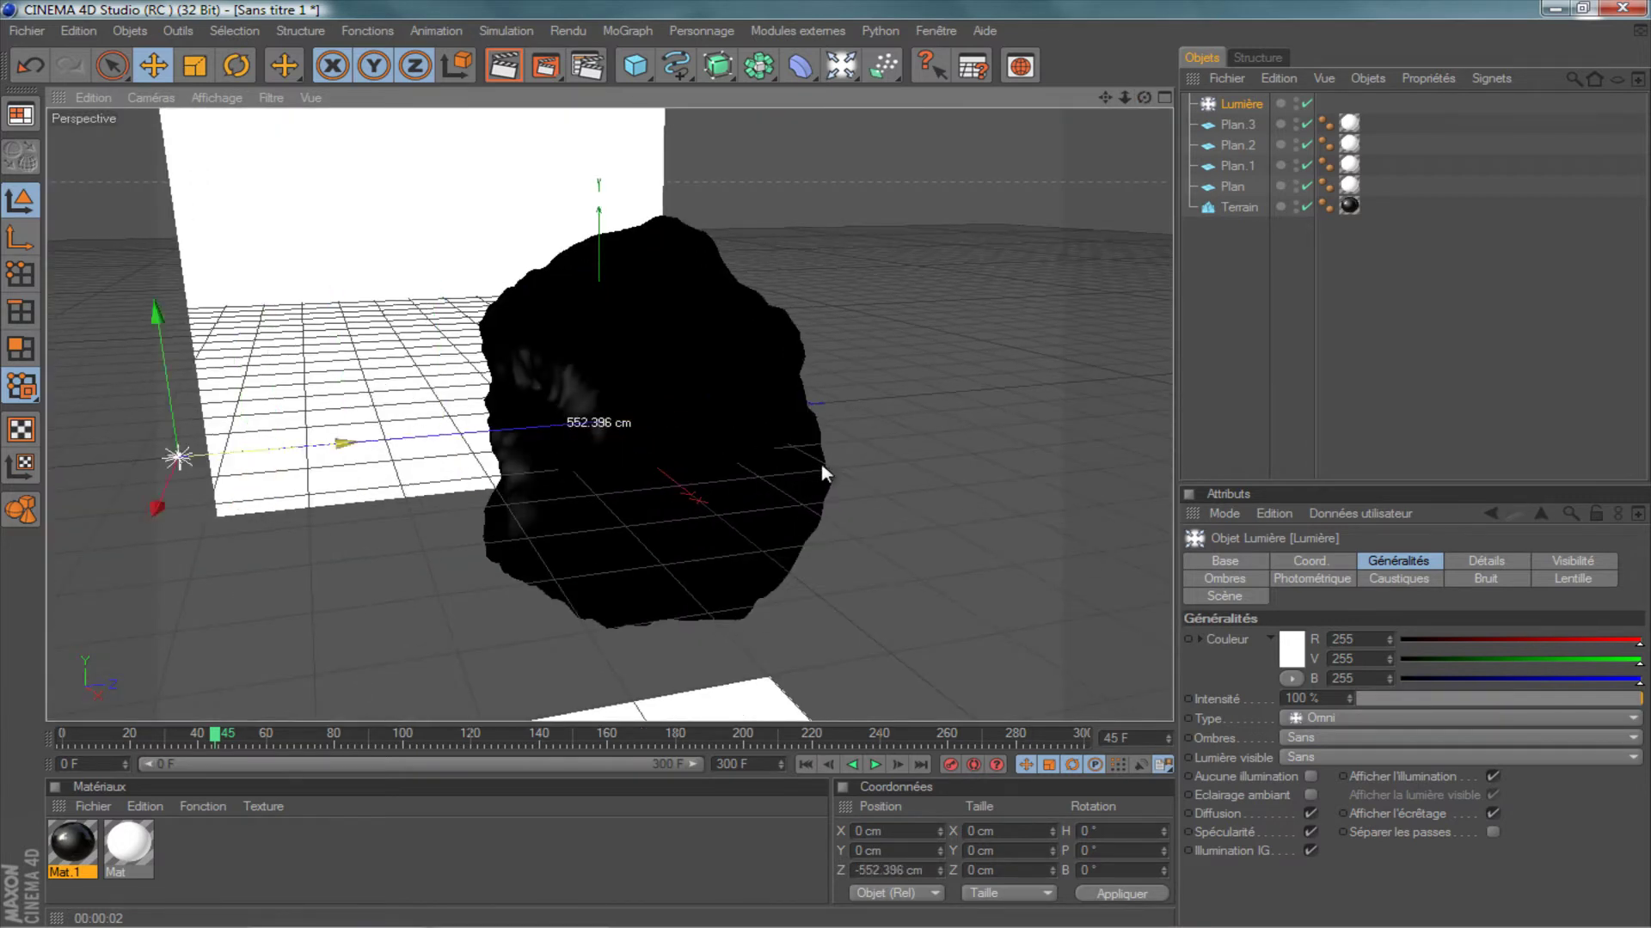
alt+drag(753, 354, 724, 359)
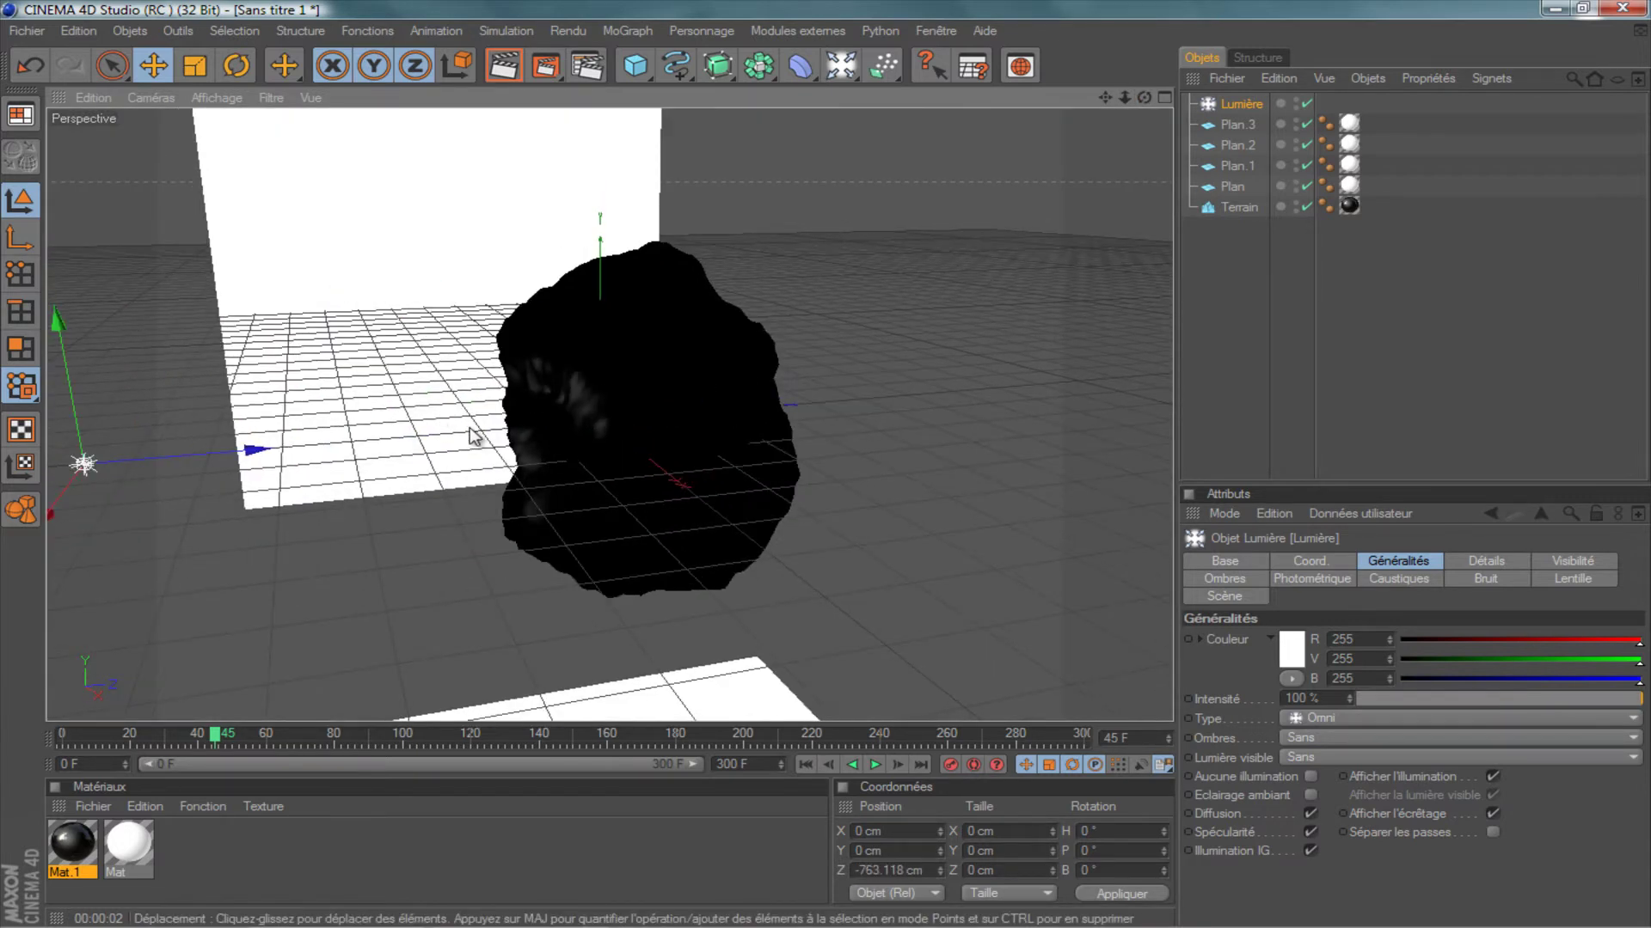
Duplicate the light as Lumière.1 and move the copy to about Z 1027 cm.
key(ctrl+c)
key(ctrl+v)
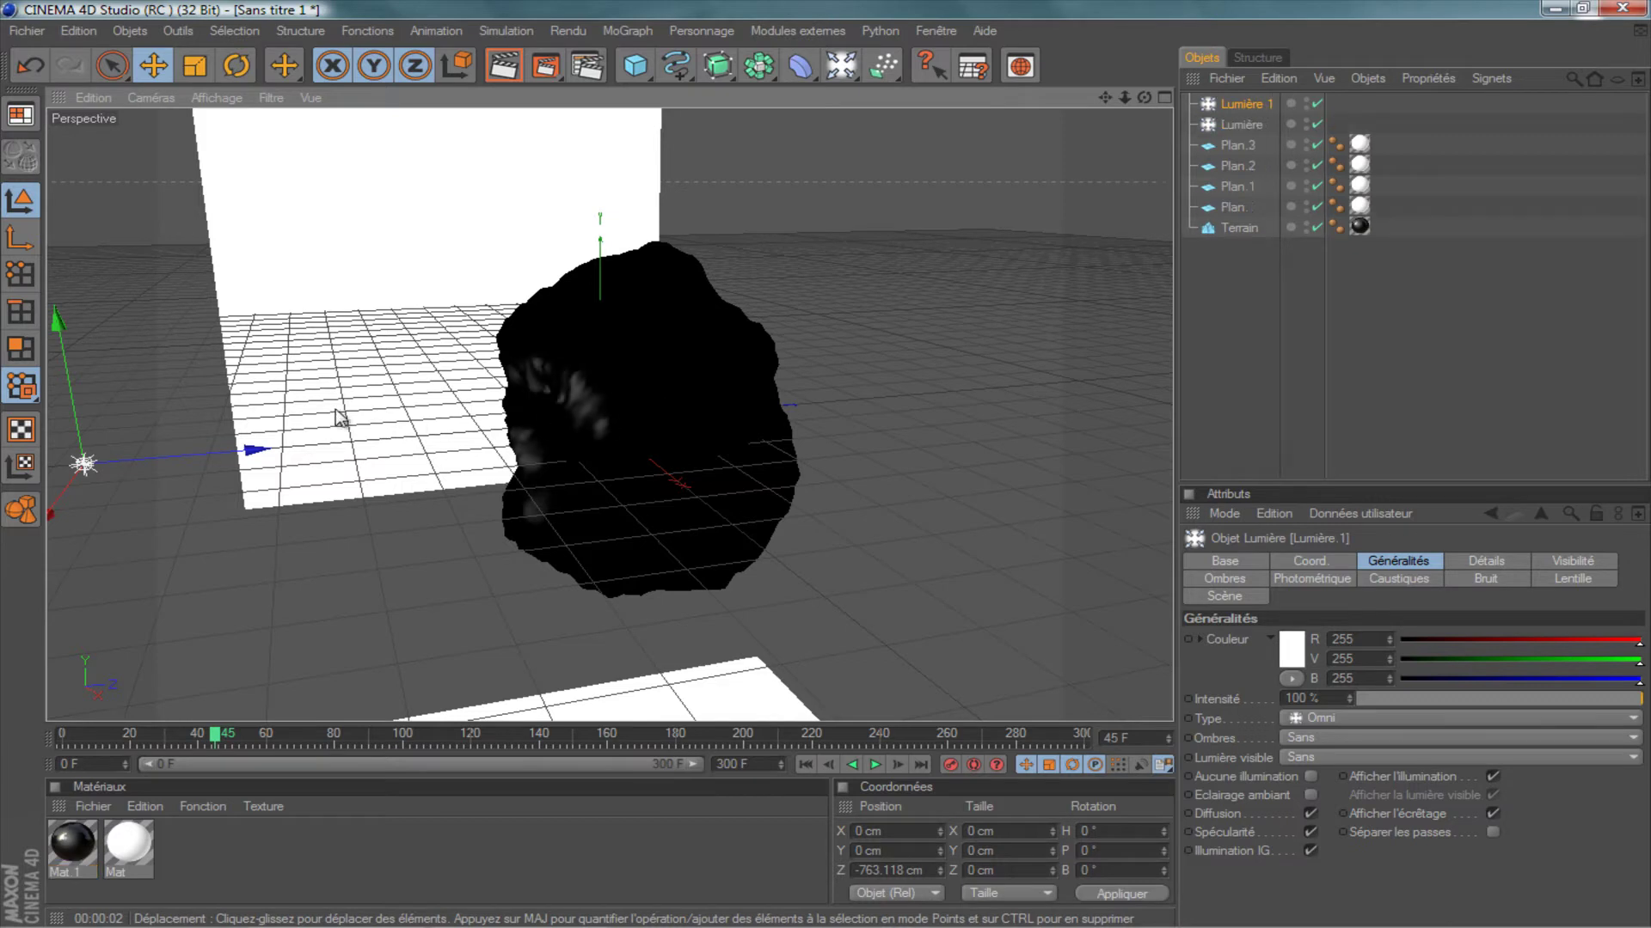
mouse_move(231, 449)
mouse_down()
mouse_move(868, 452)
mouse_move(829, 464)
mouse_up()
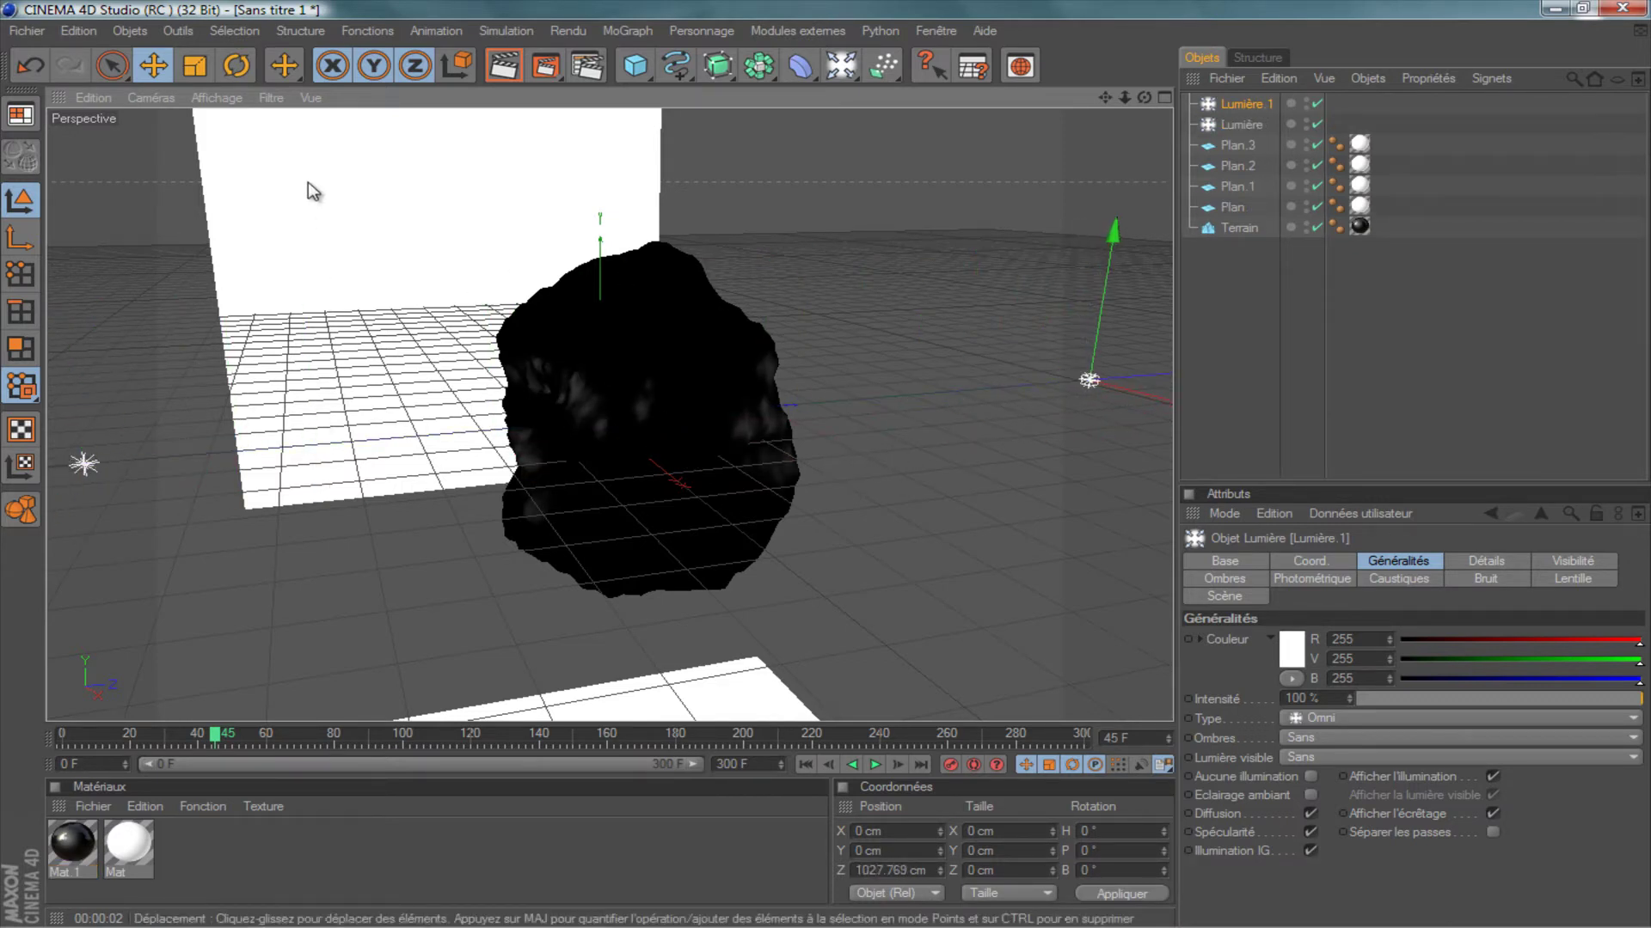
drag(1144, 98, 1075, 181)
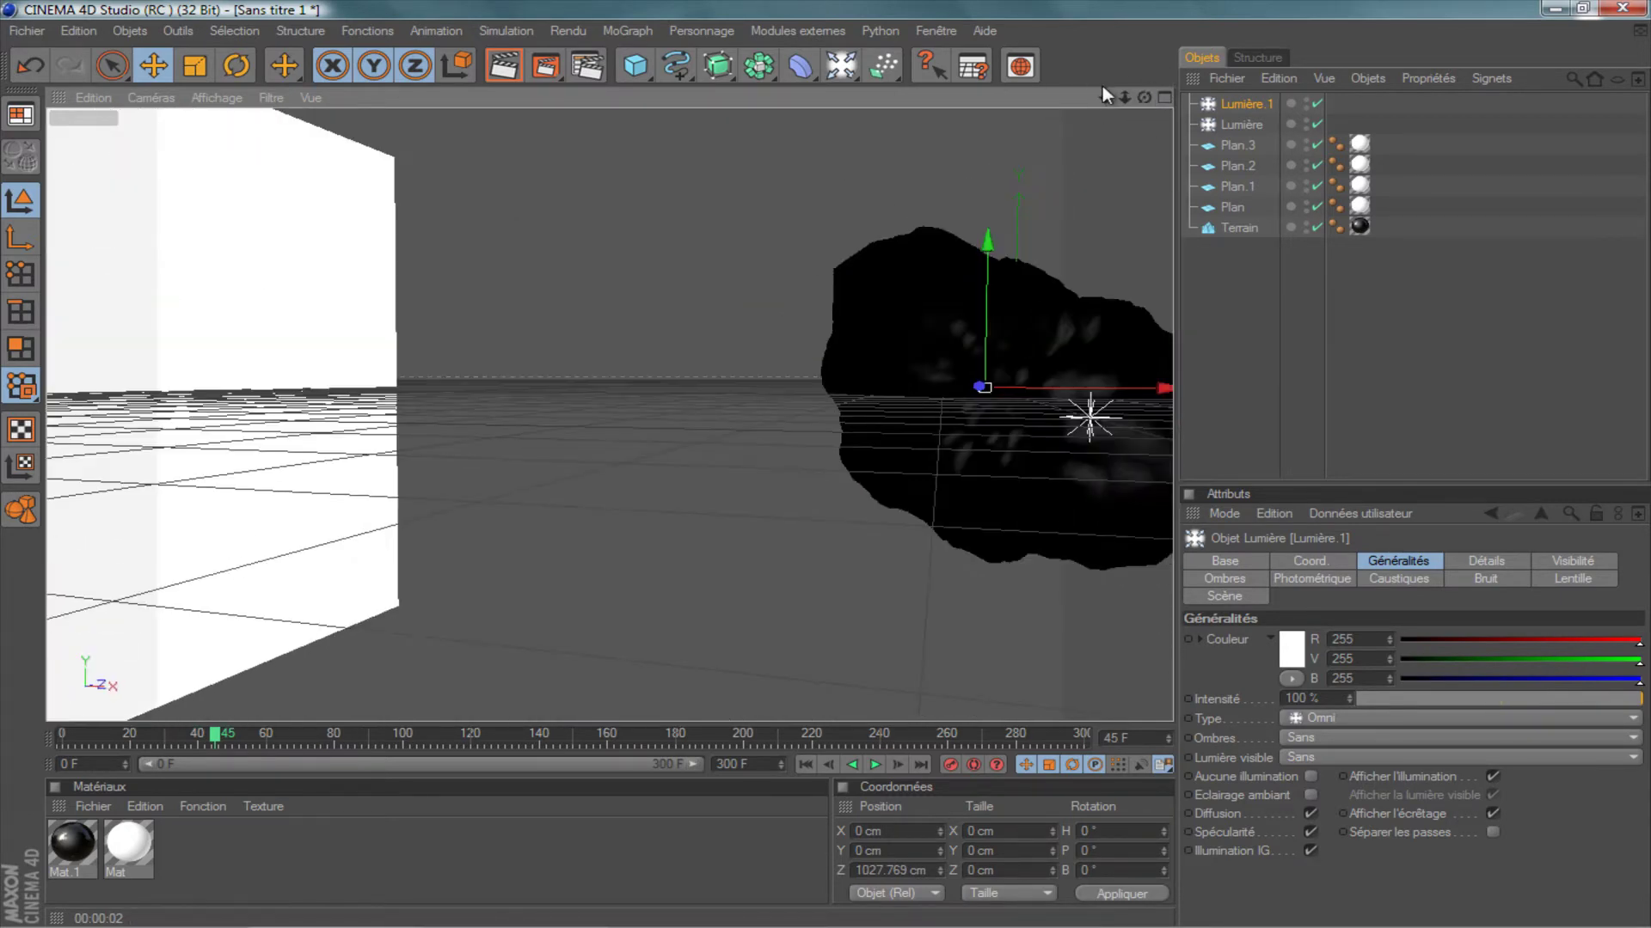
mouse_move(1105, 97)
mouse_down()
mouse_move(797, 461)
mouse_move(824, 462)
mouse_up()
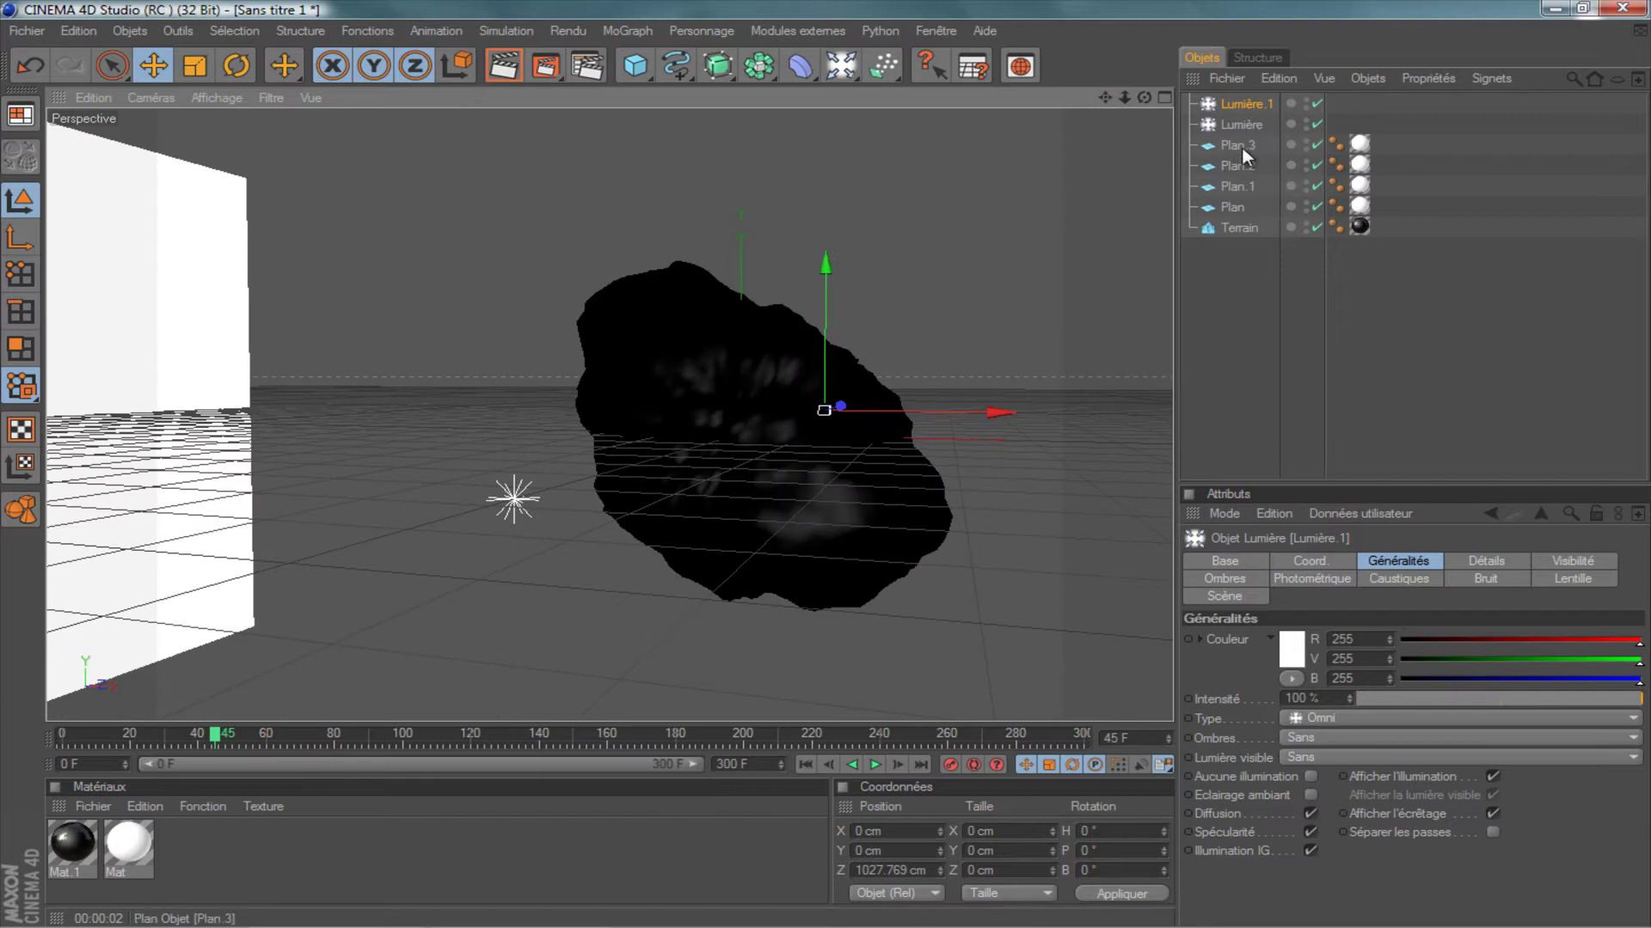
Select the Terrain rock and render a frontal viewport preview of it.
click(1236, 229)
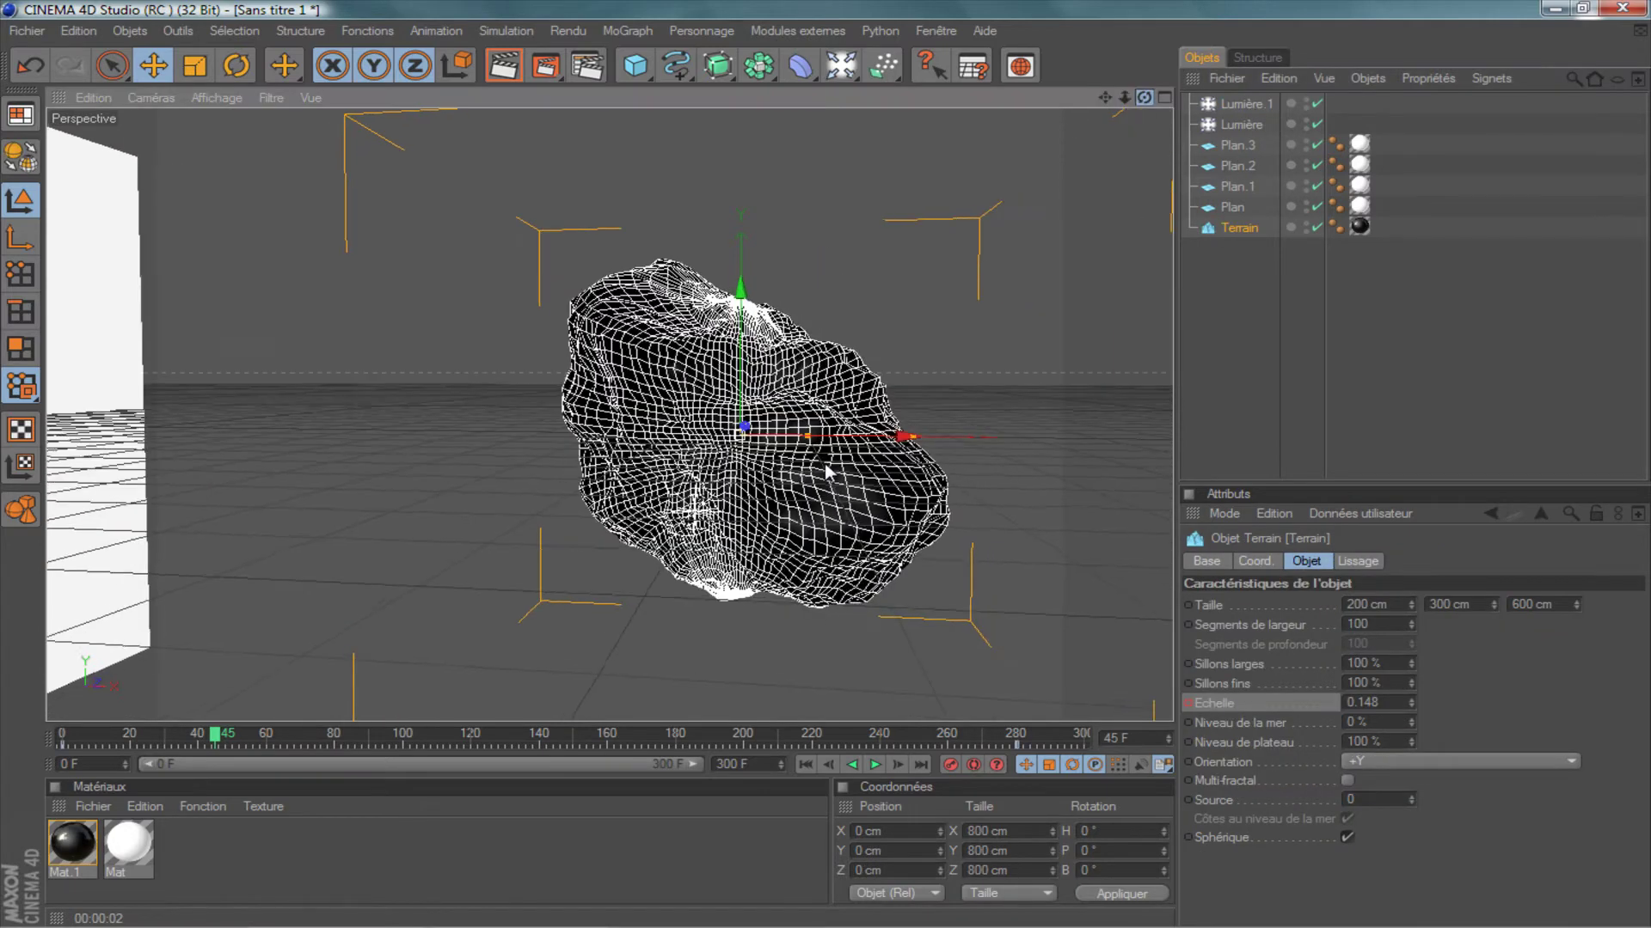
drag(1124, 97, 561, 86)
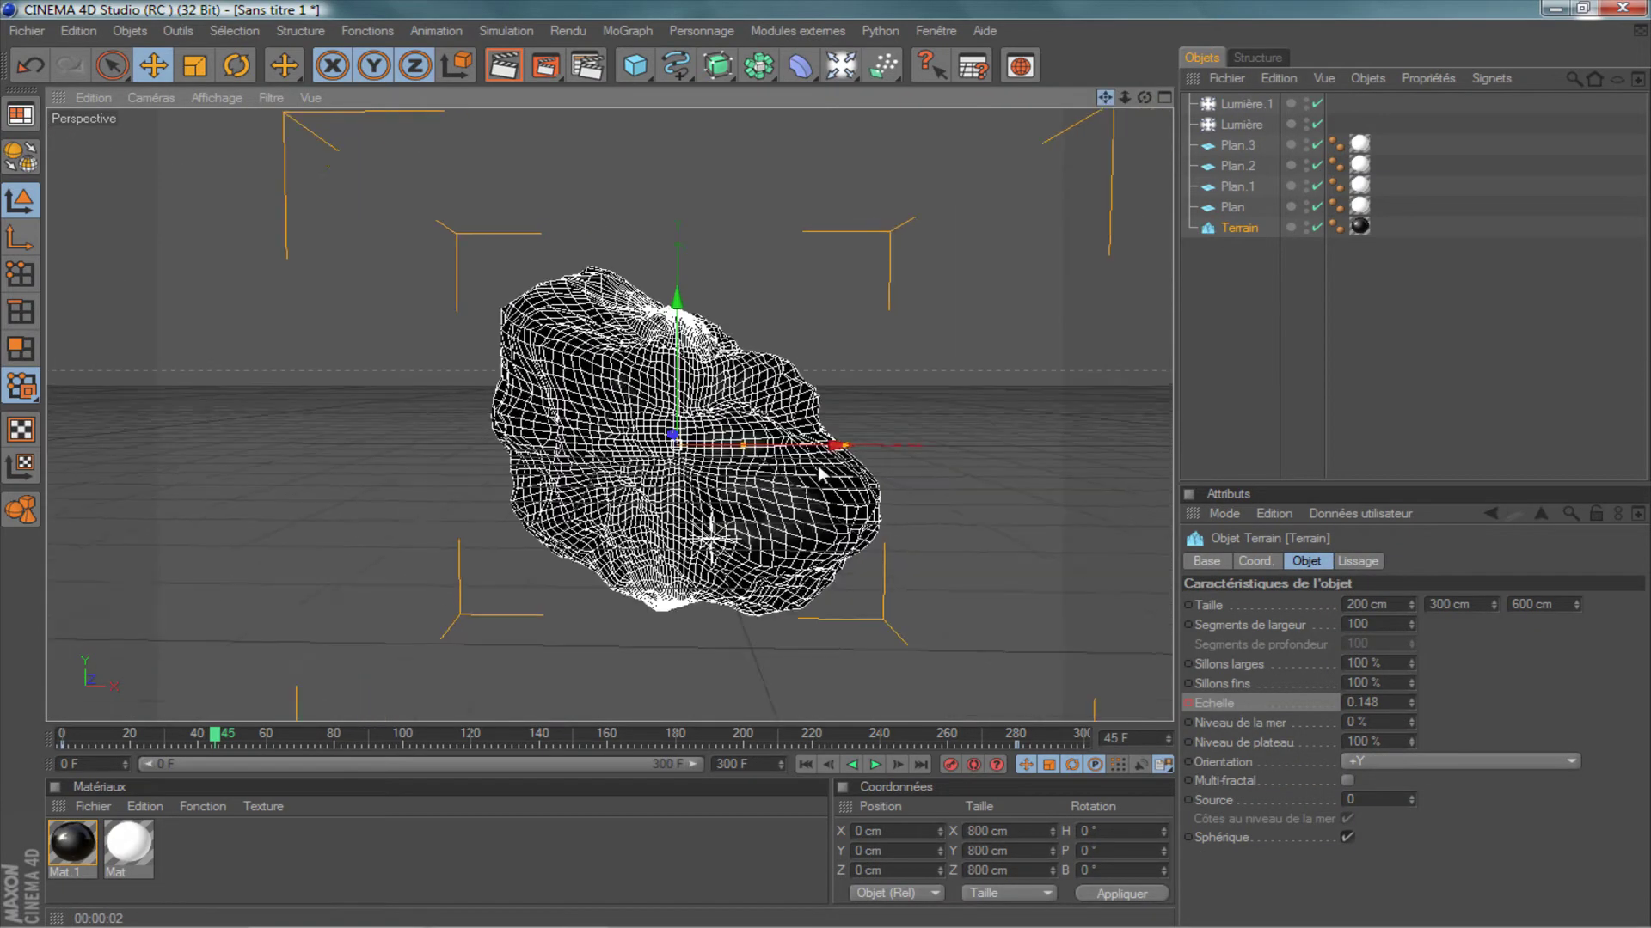
key(ctrl+r)
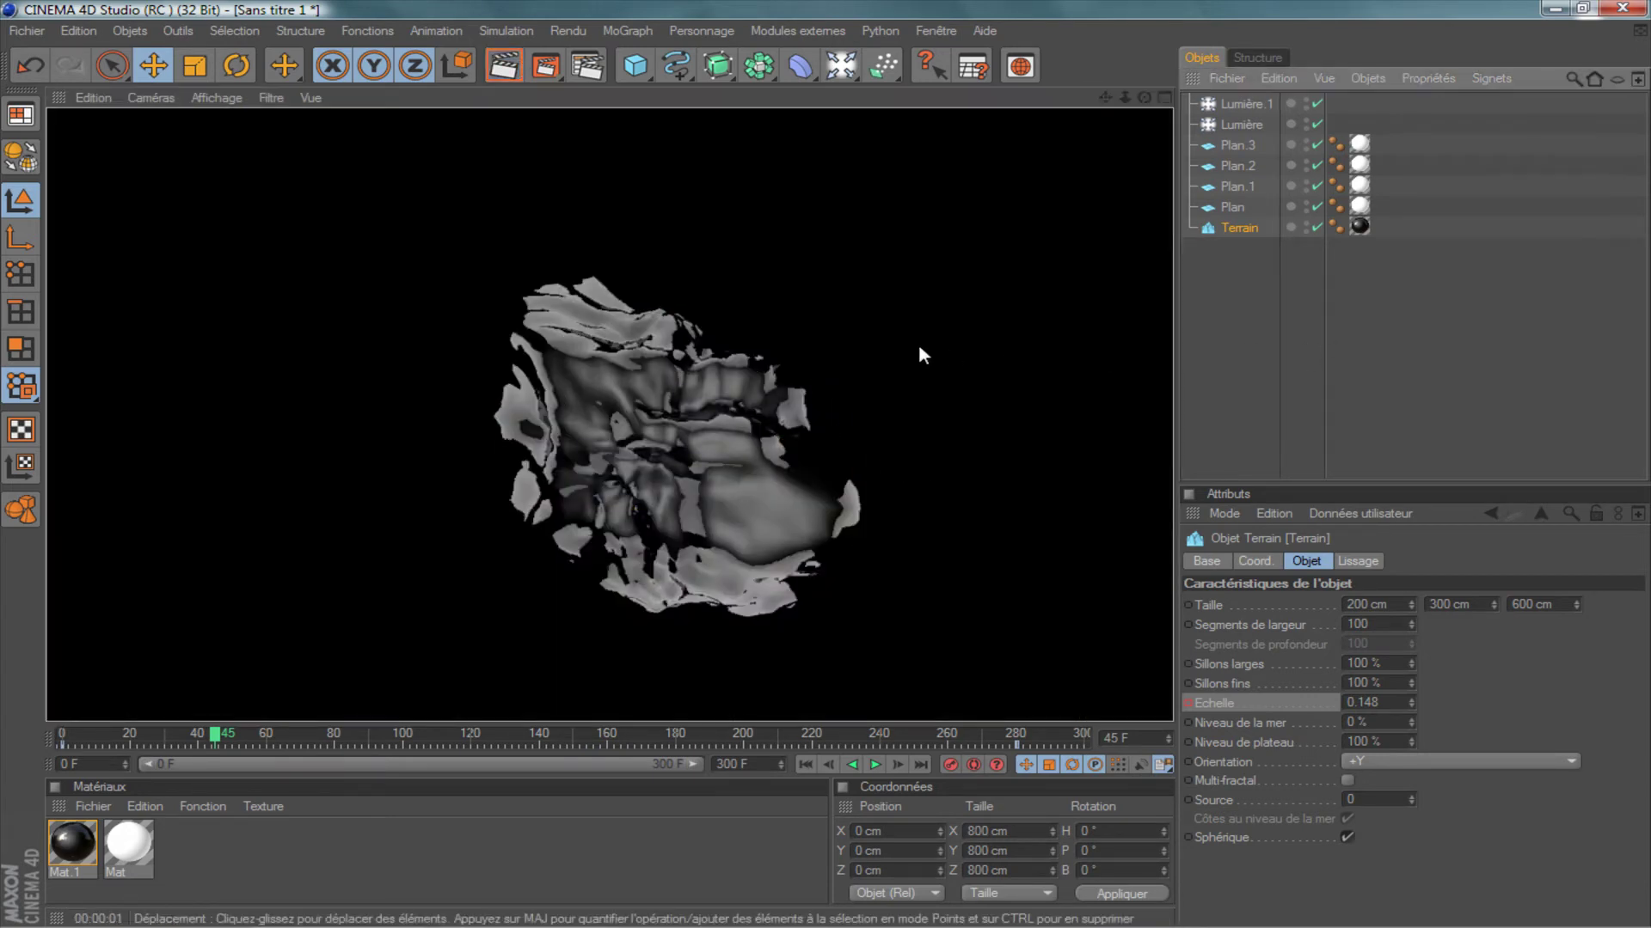
scroll(910, 344, down, 2)
scroll(910, 344, down, 2)
scroll(910, 344, down, 2)
scroll(911, 348, up, 3)
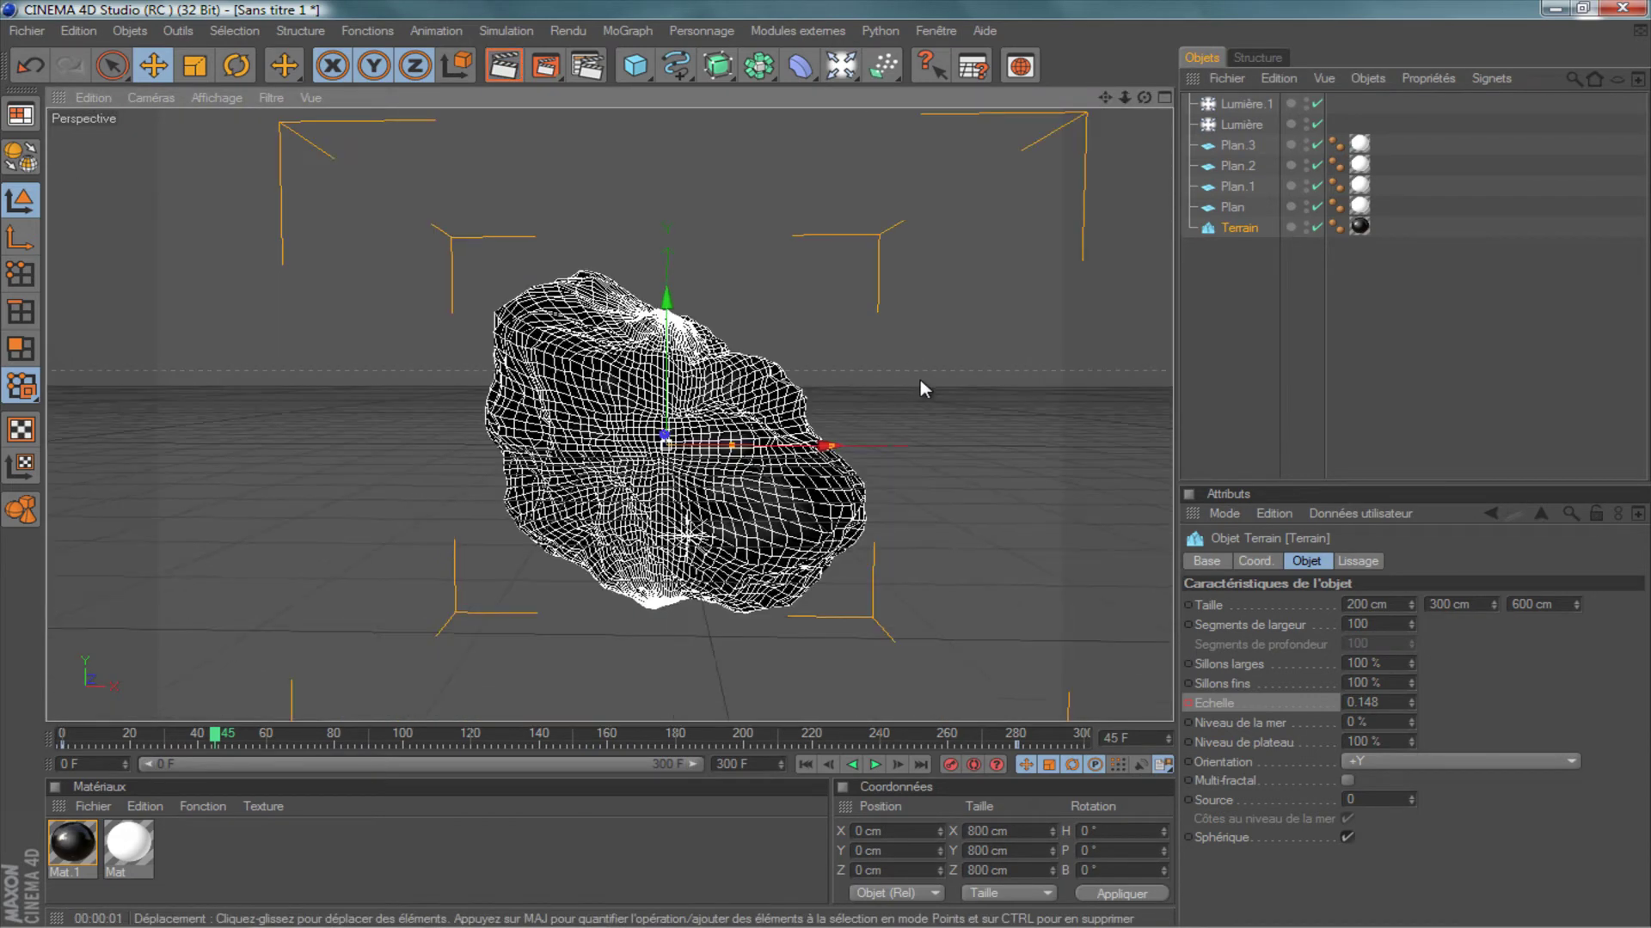
Adjust the view and add an Arrière plan background object.
drag(1105, 91, 1158, 91)
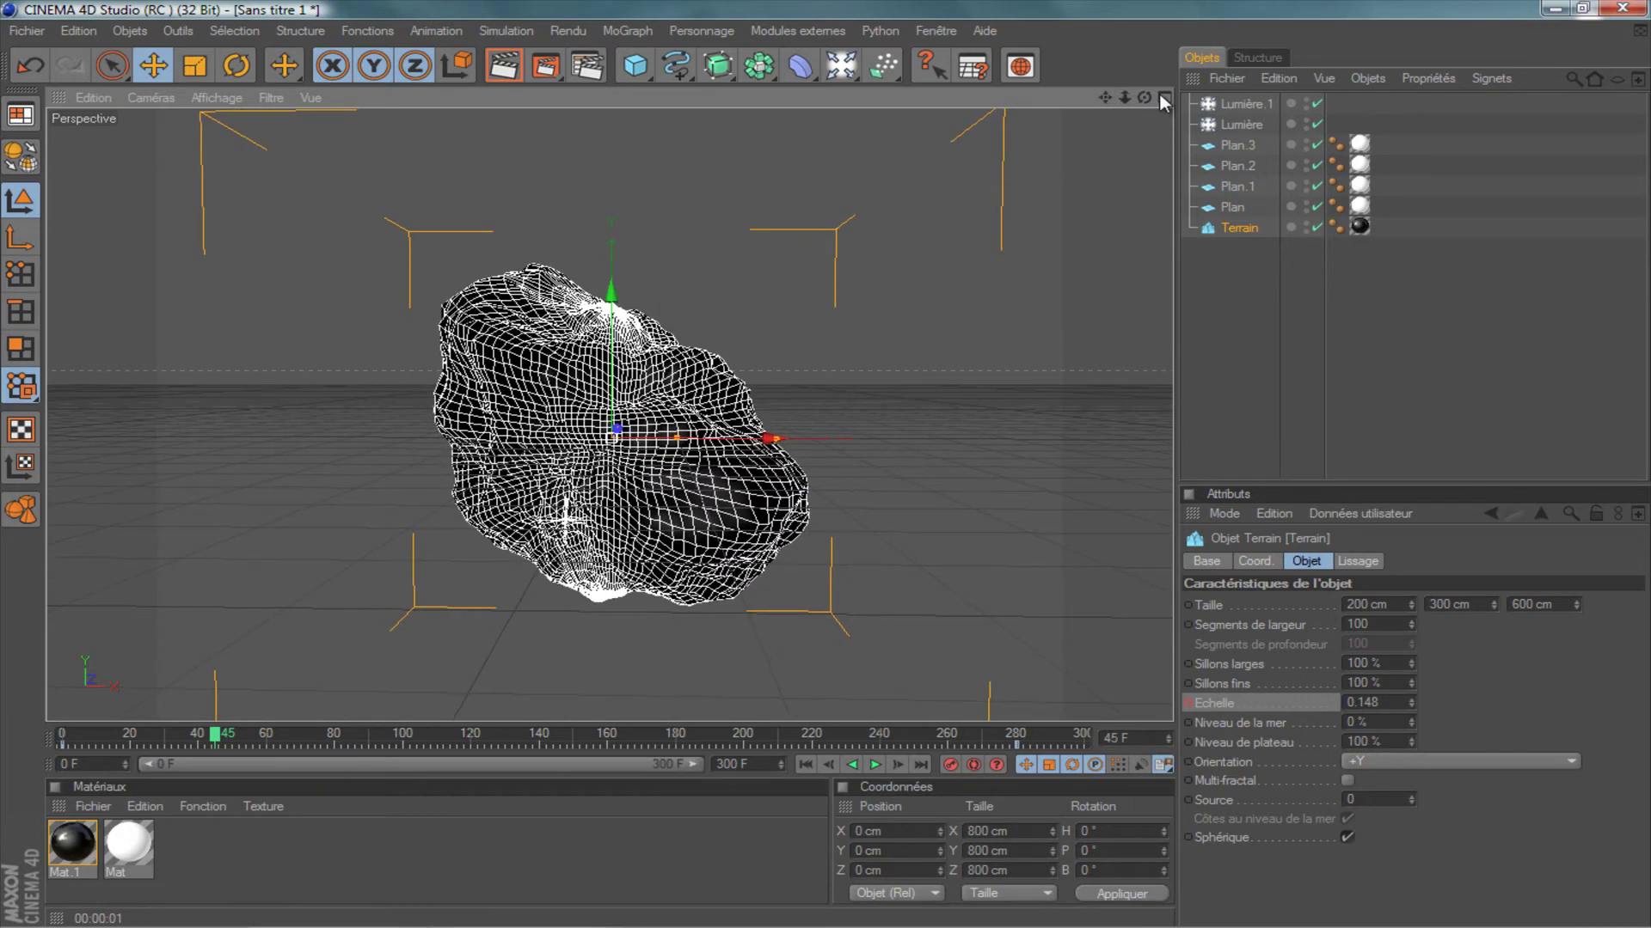
alt+drag(820, 468, 828, 461)
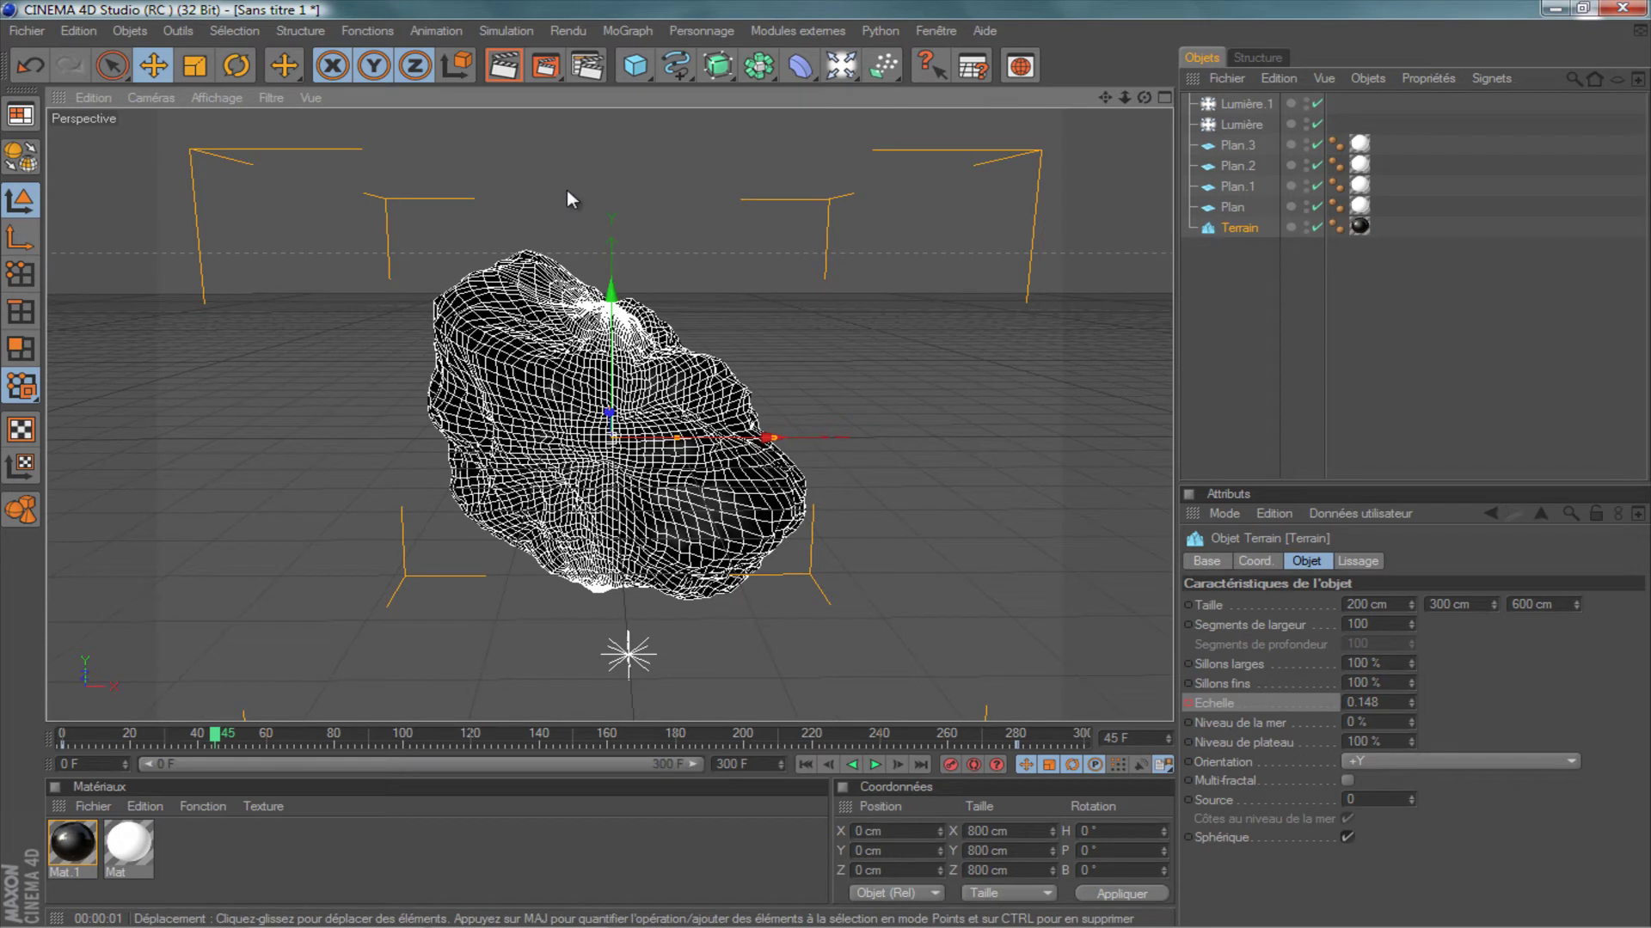
click(838, 67)
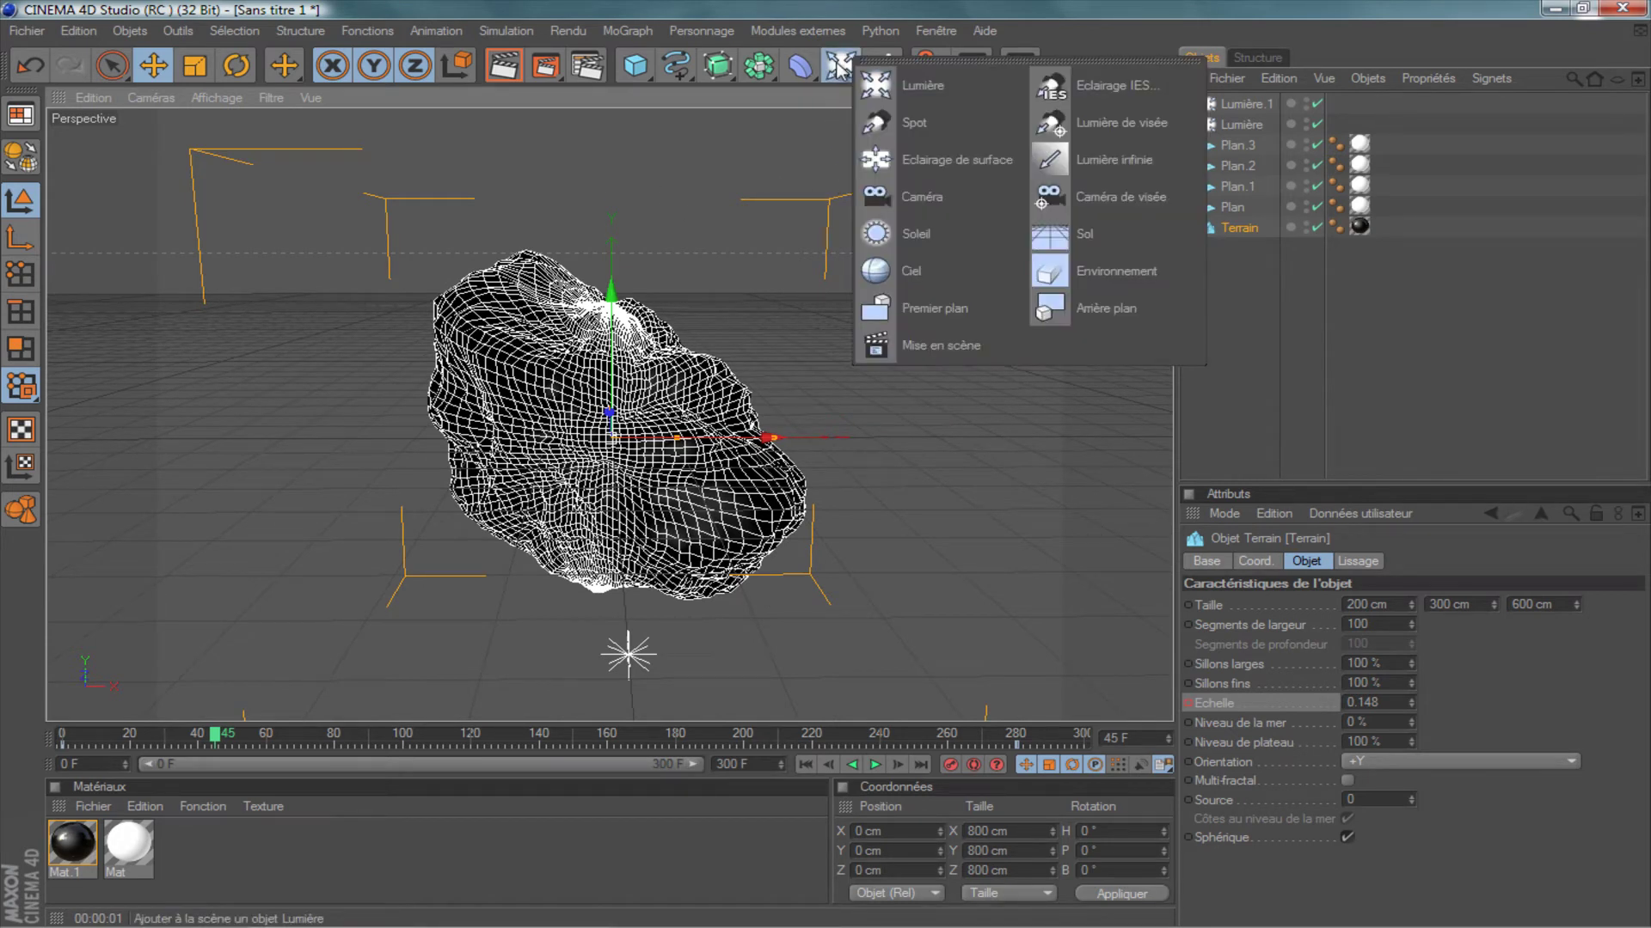
click(1100, 313)
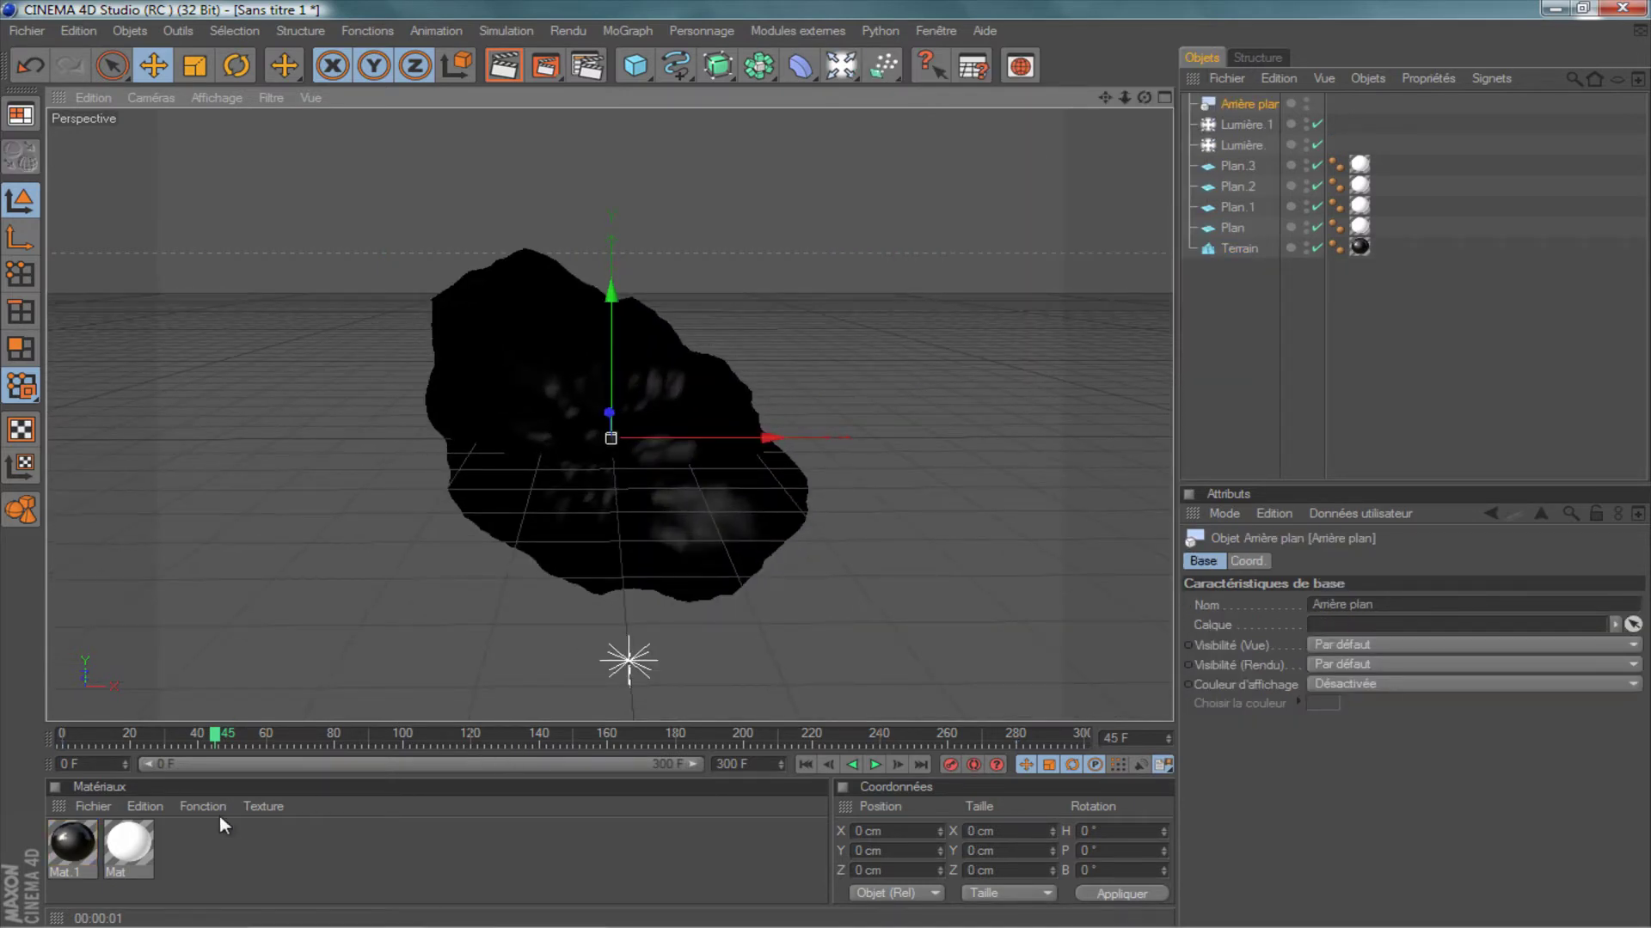
Create a new material, Mat.2, and open it in the material editor.
click(92, 803)
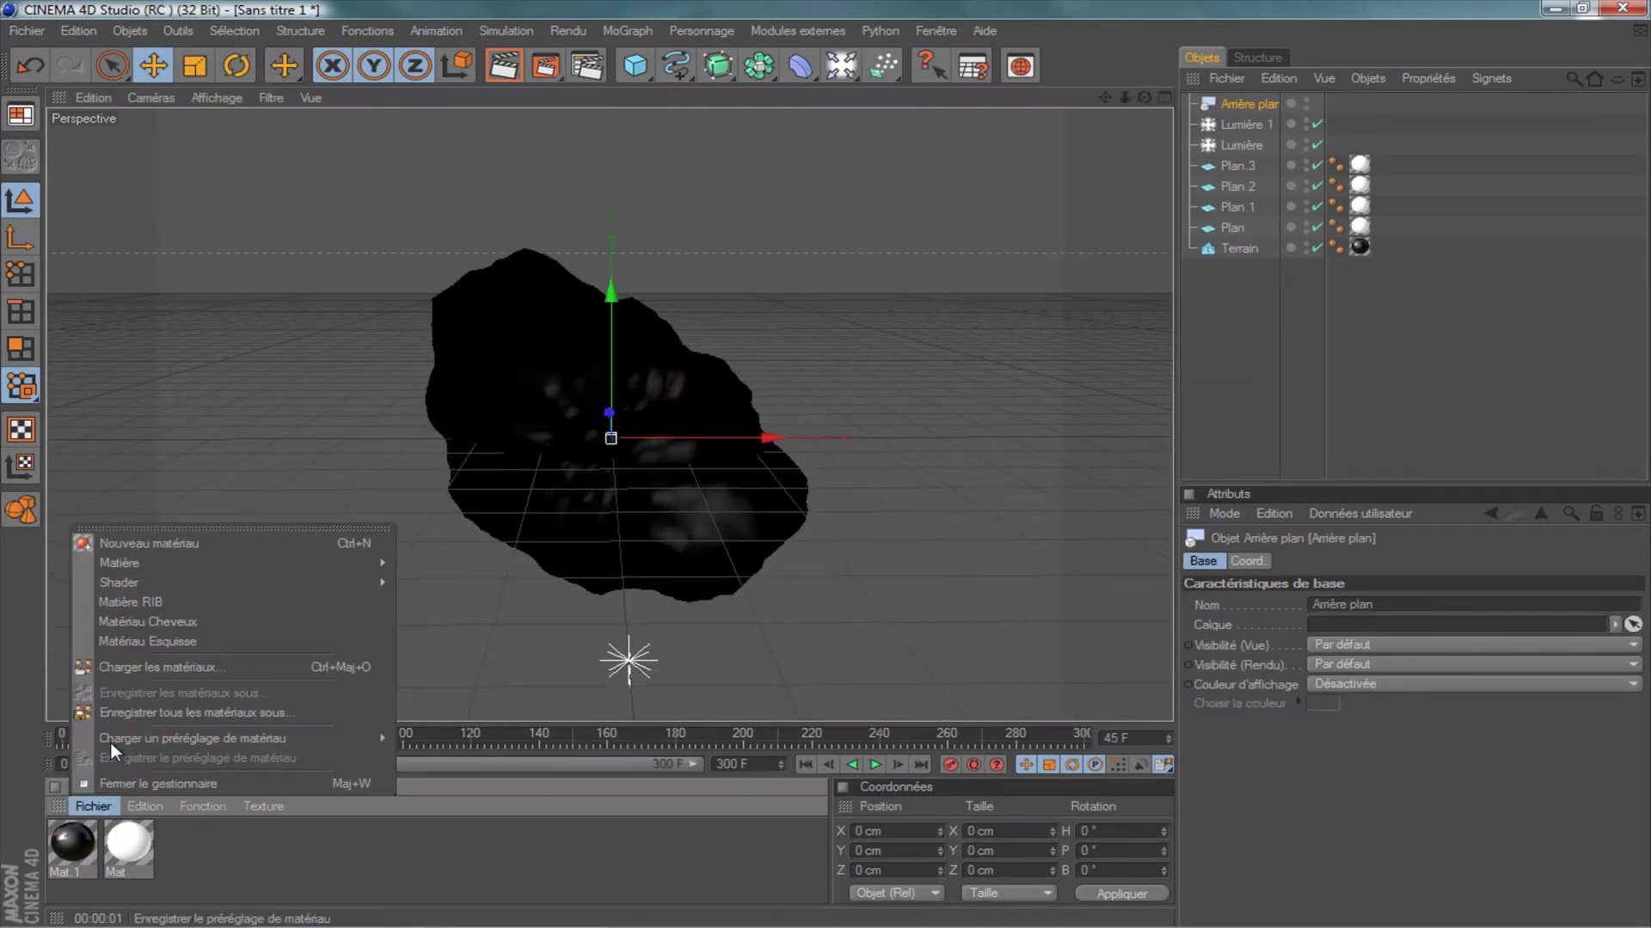
click(162, 535)
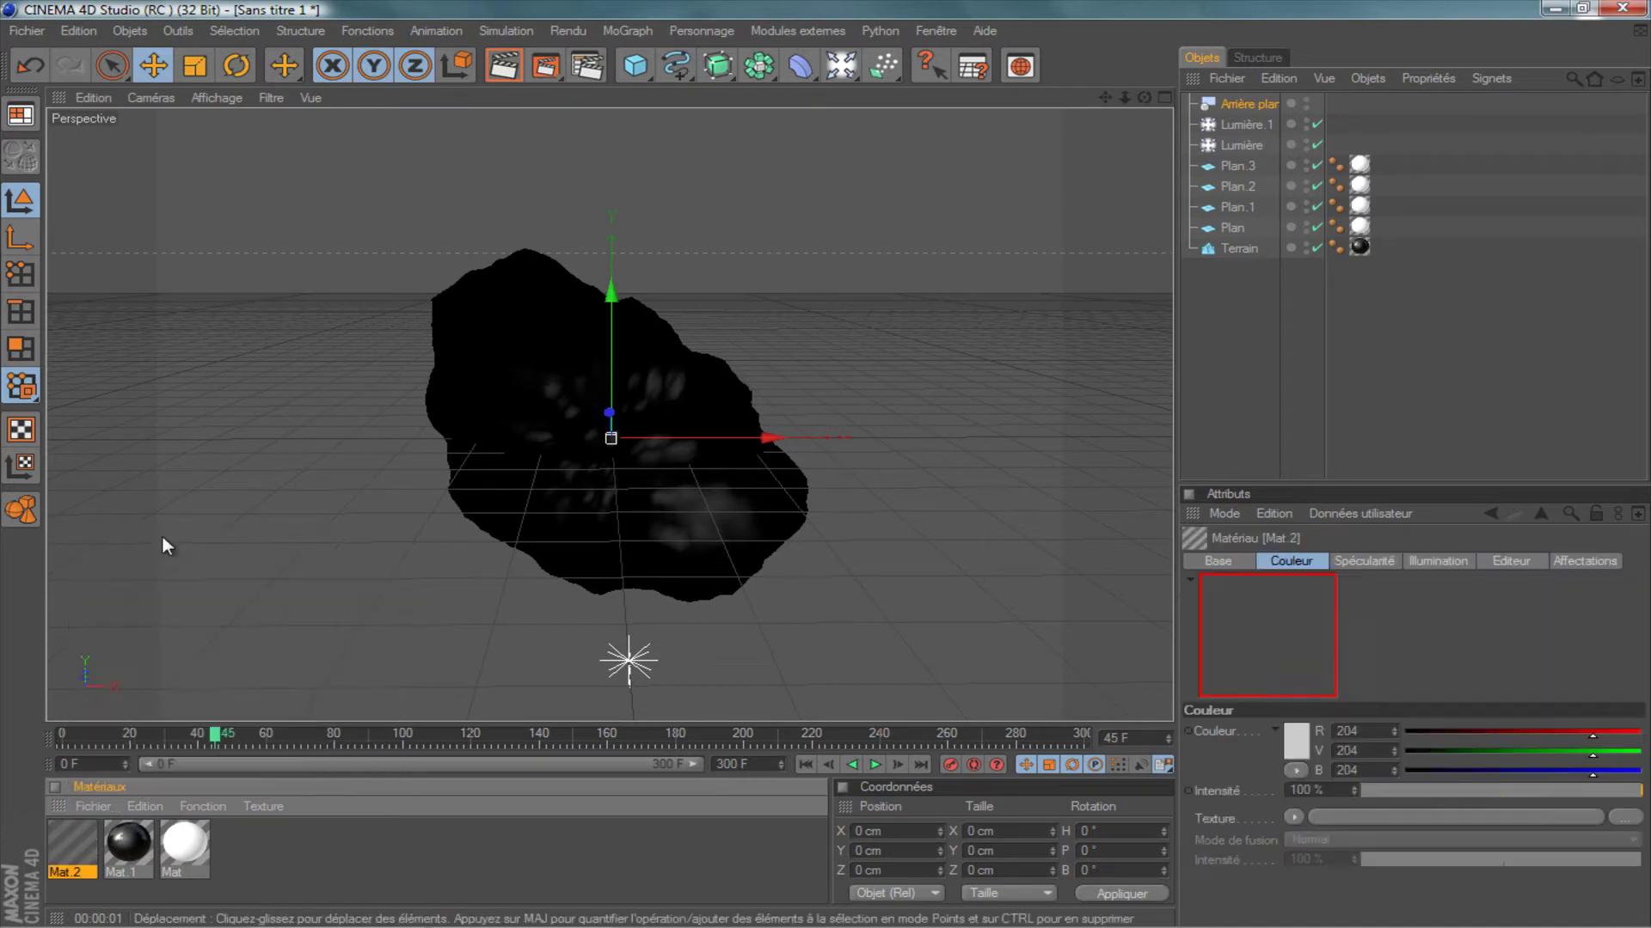
double_click(70, 839)
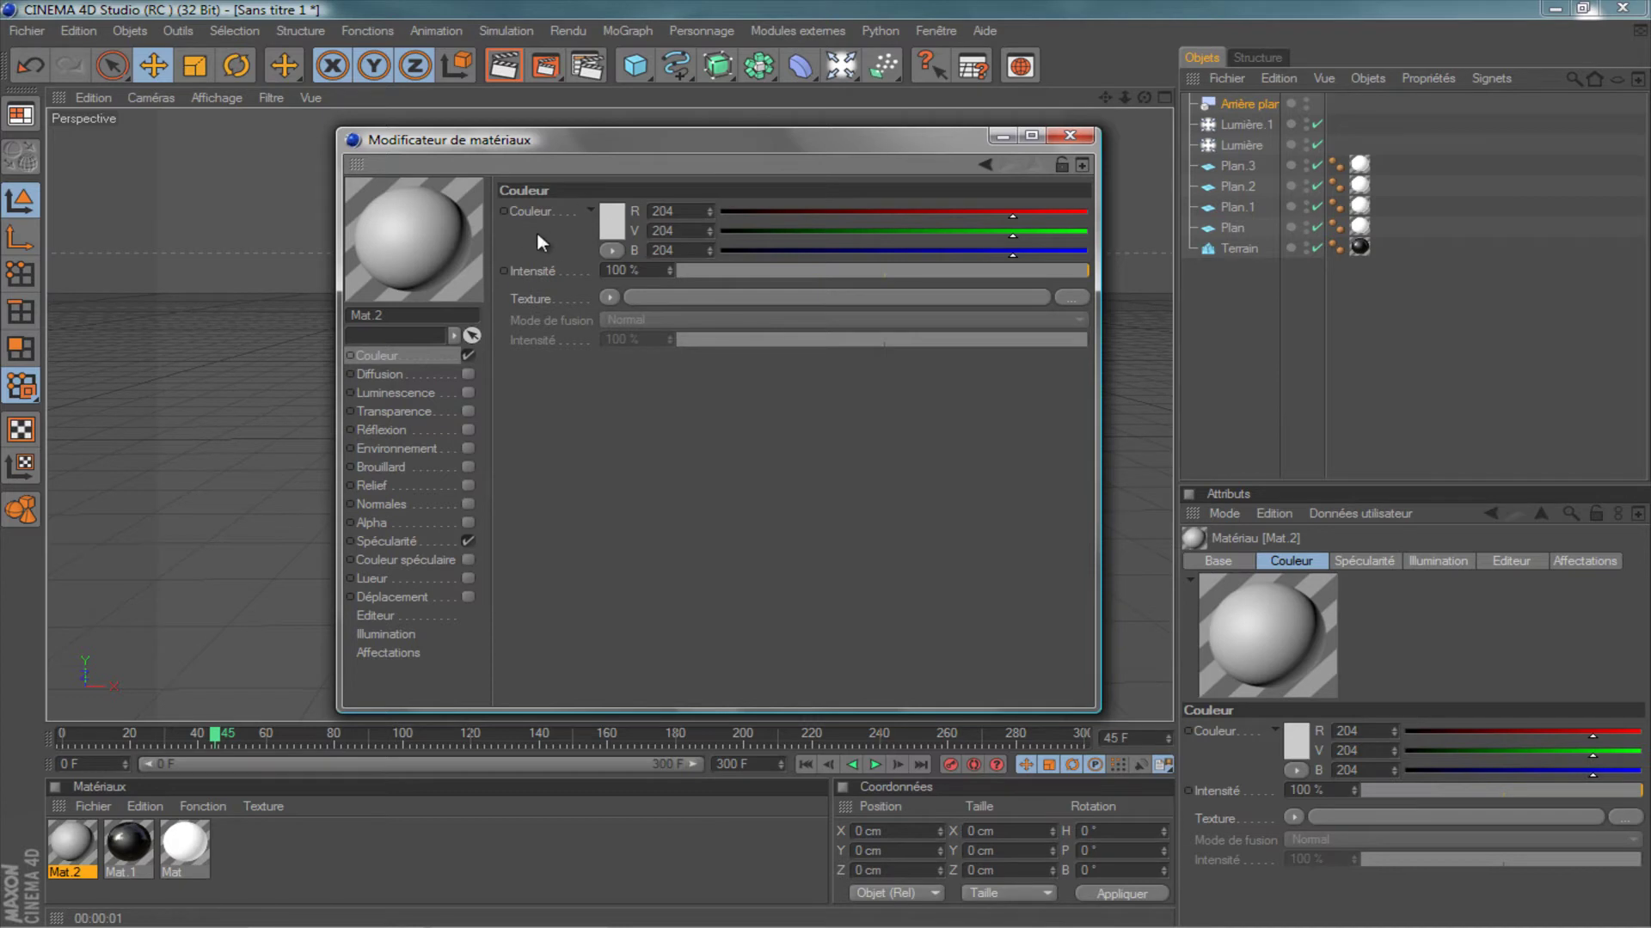
Load the starry Космос JPEG as Mat.2's Couleur texture without copying it to the project.
click(607, 298)
click(644, 339)
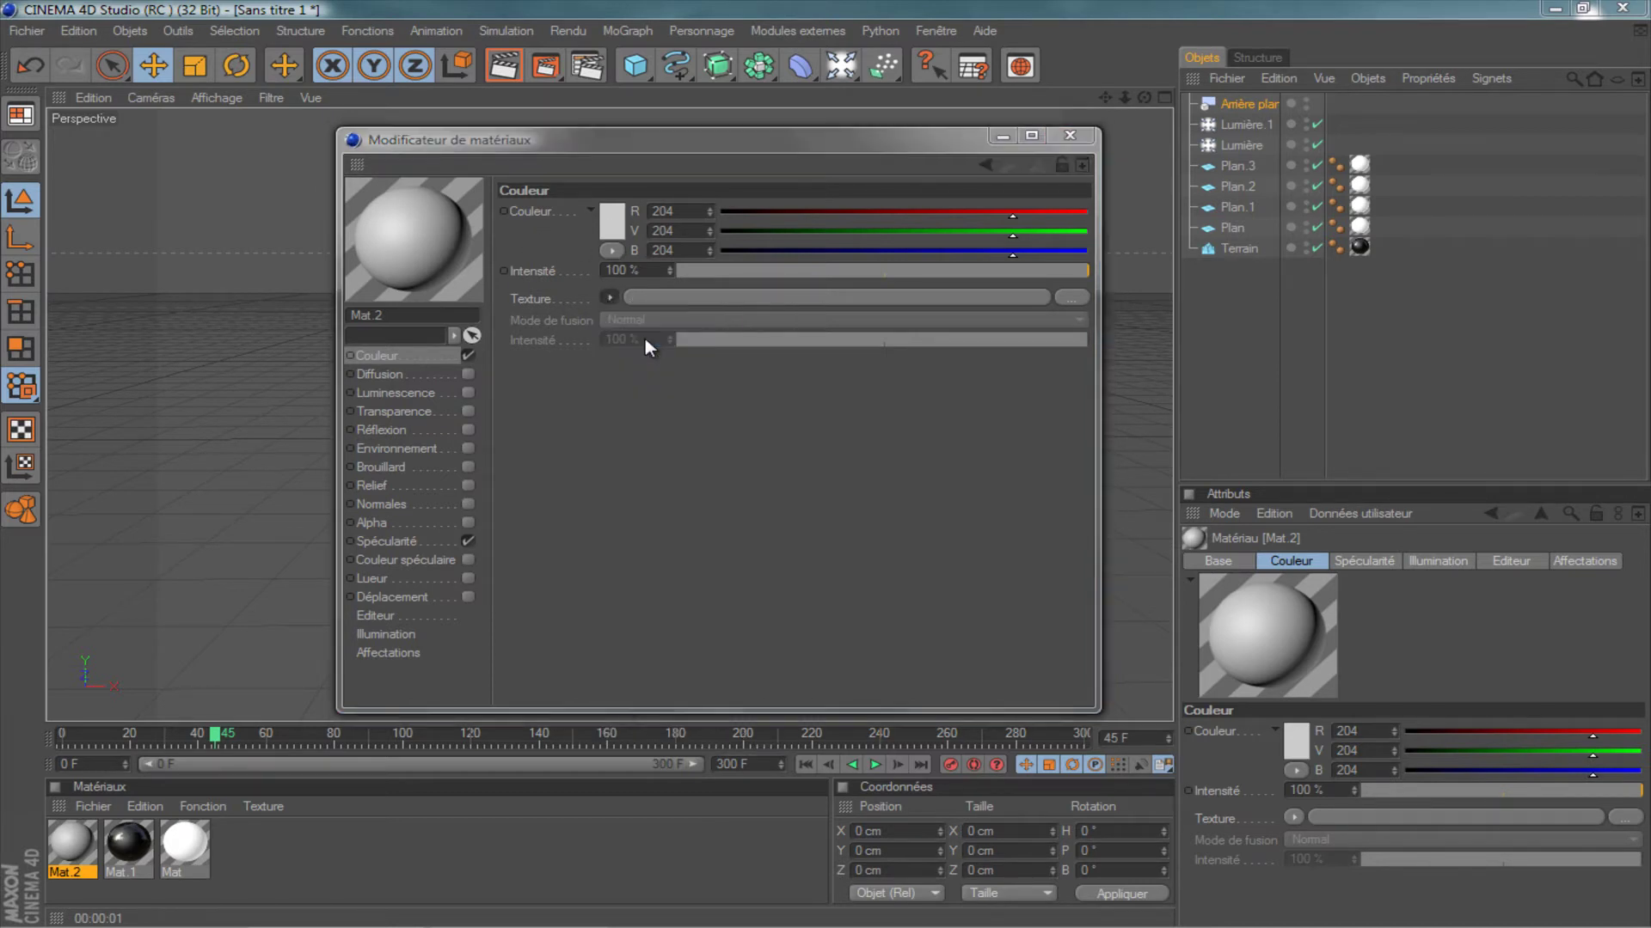
drag(678, 172, 733, 70)
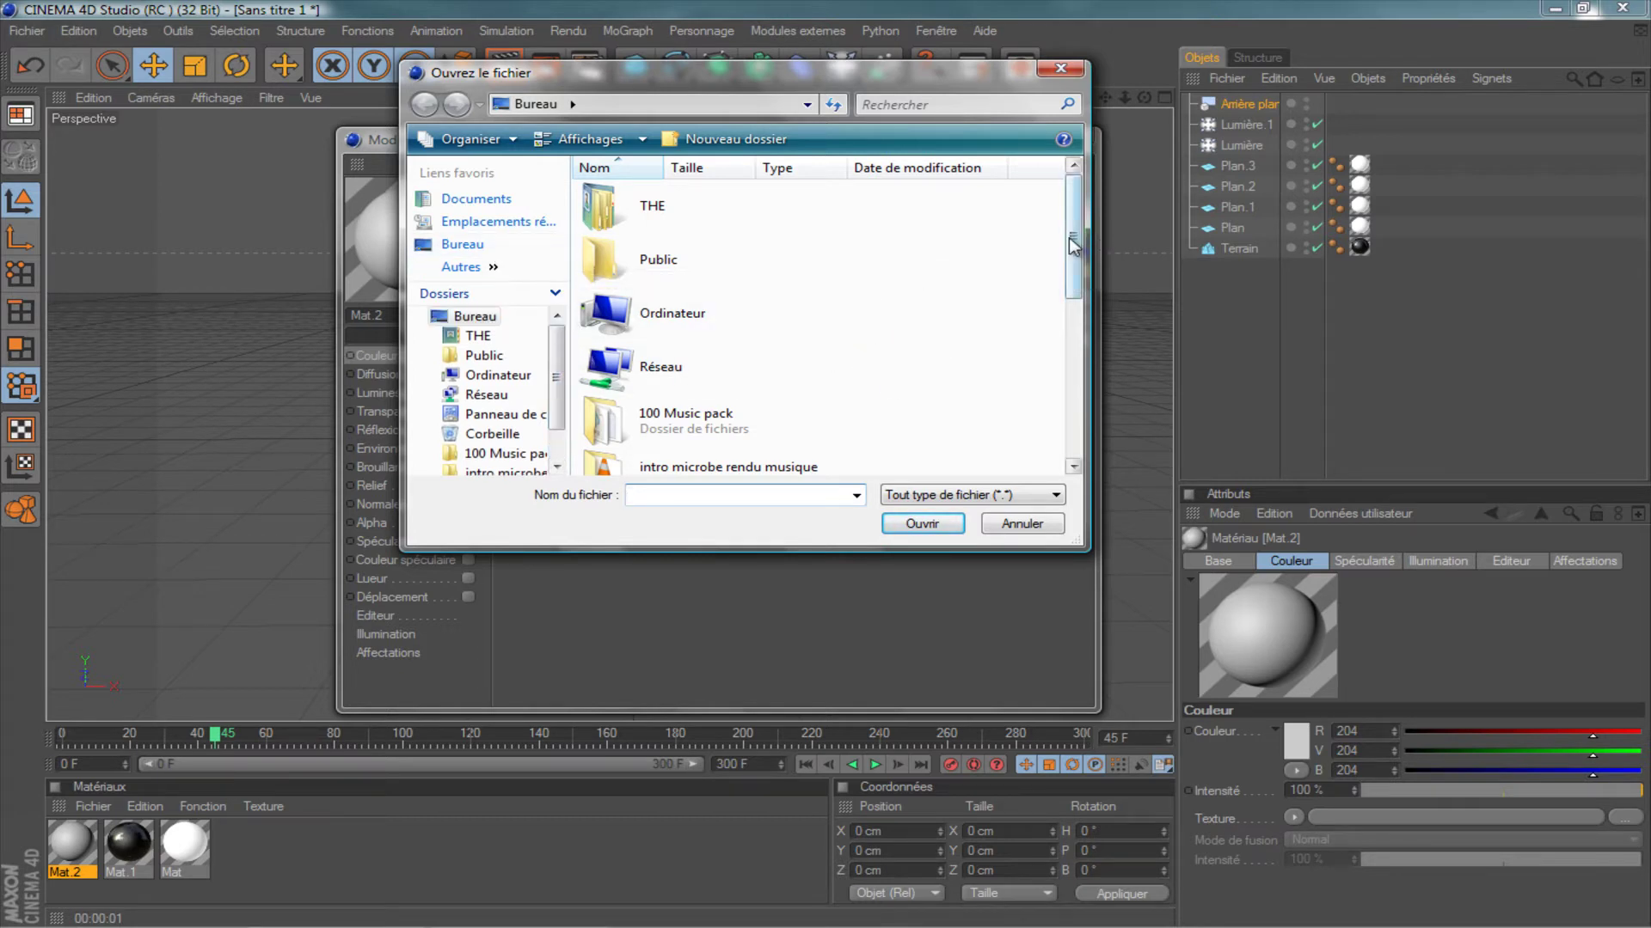
drag(1073, 246, 1059, 414)
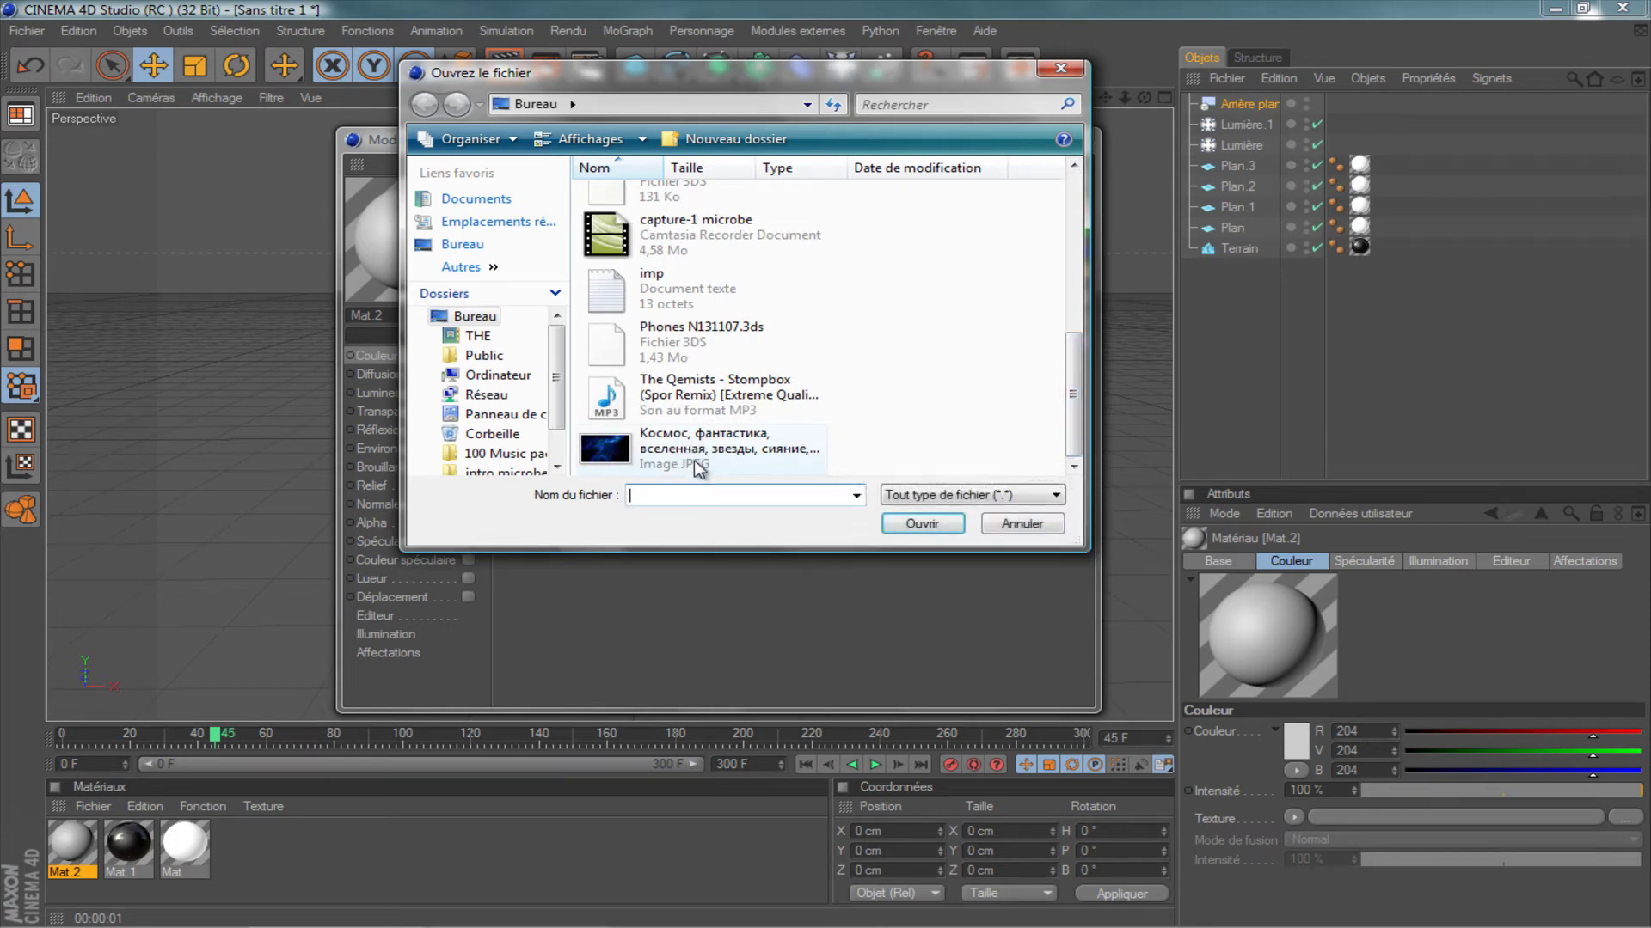
click(774, 465)
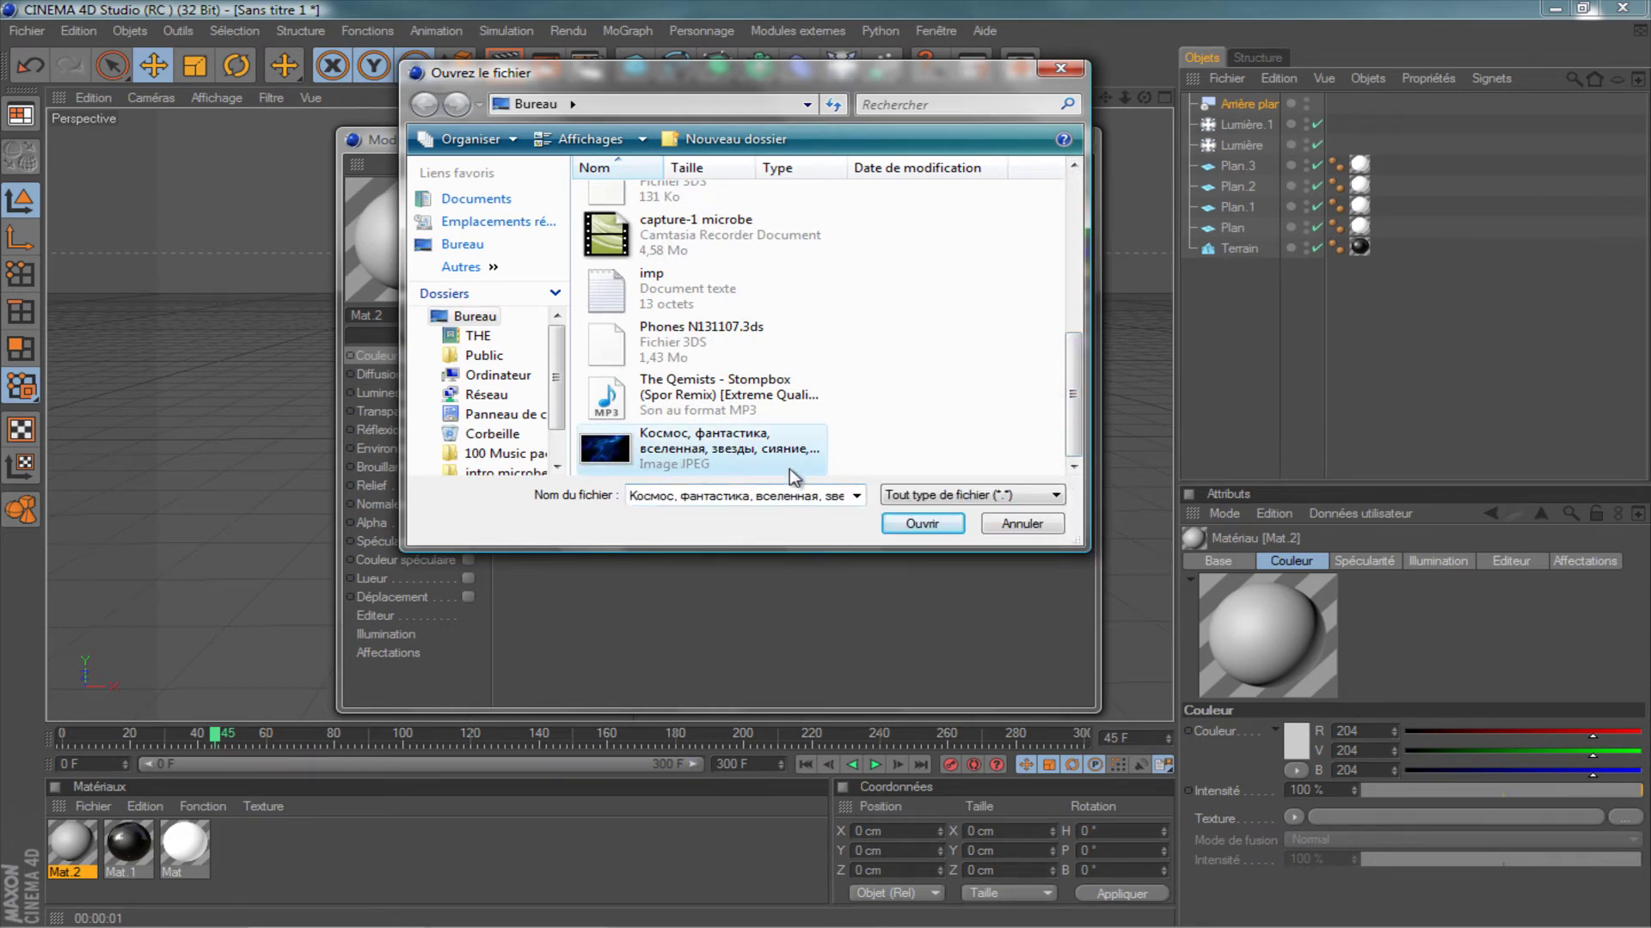
click(932, 524)
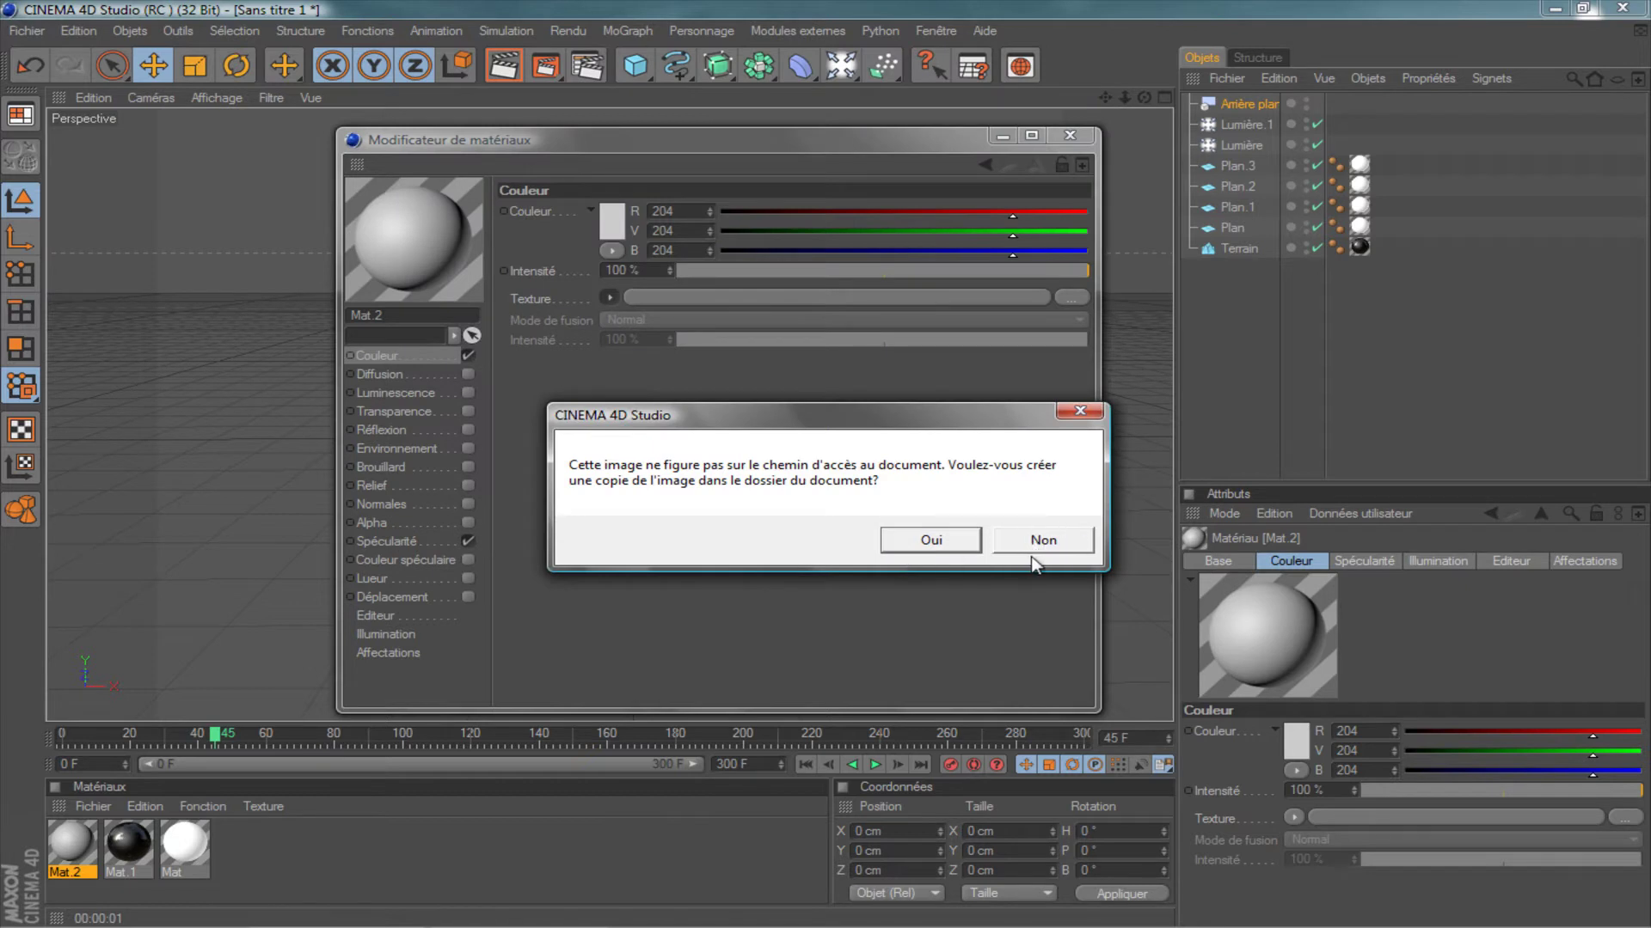
click(1042, 542)
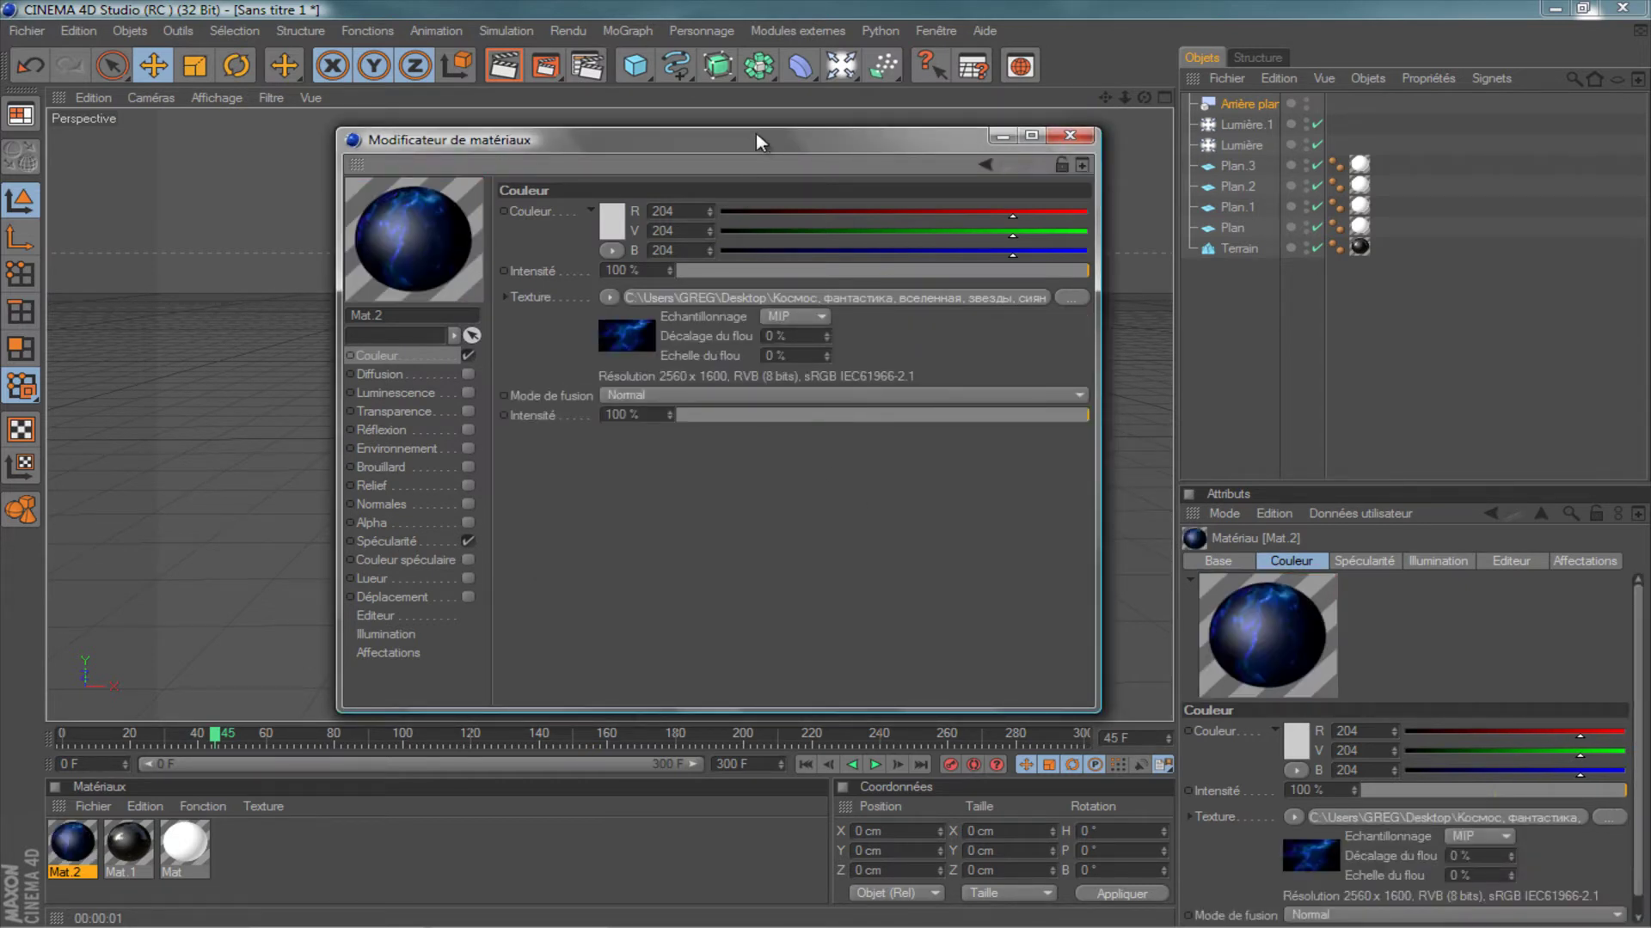
drag(755, 134, 724, 97)
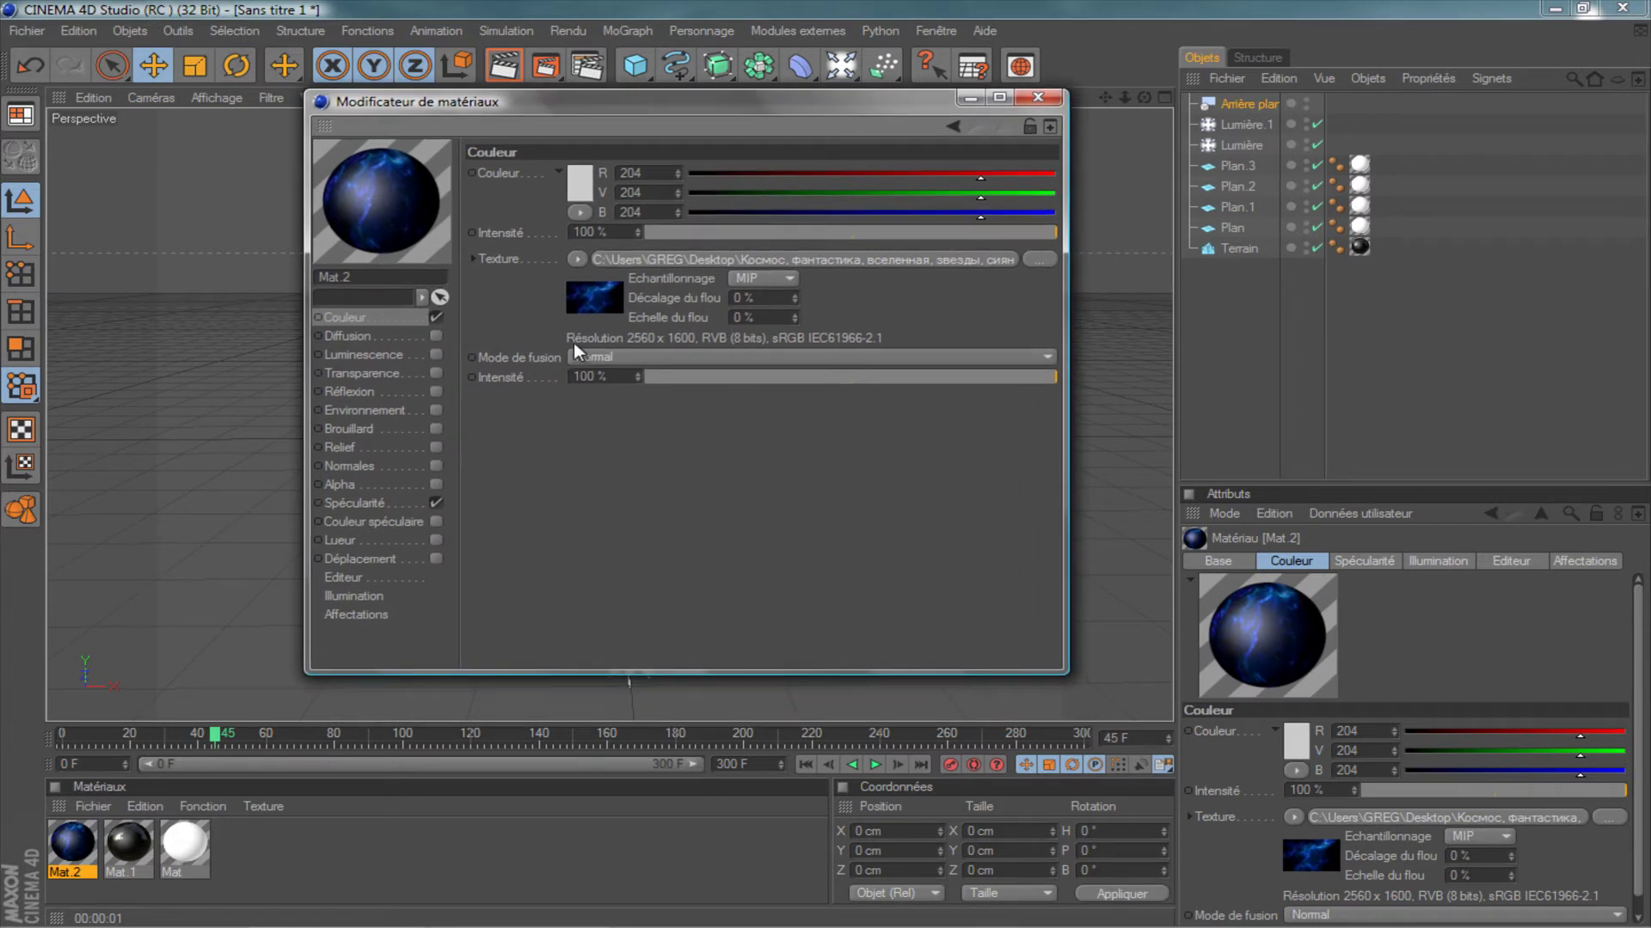
click(1042, 99)
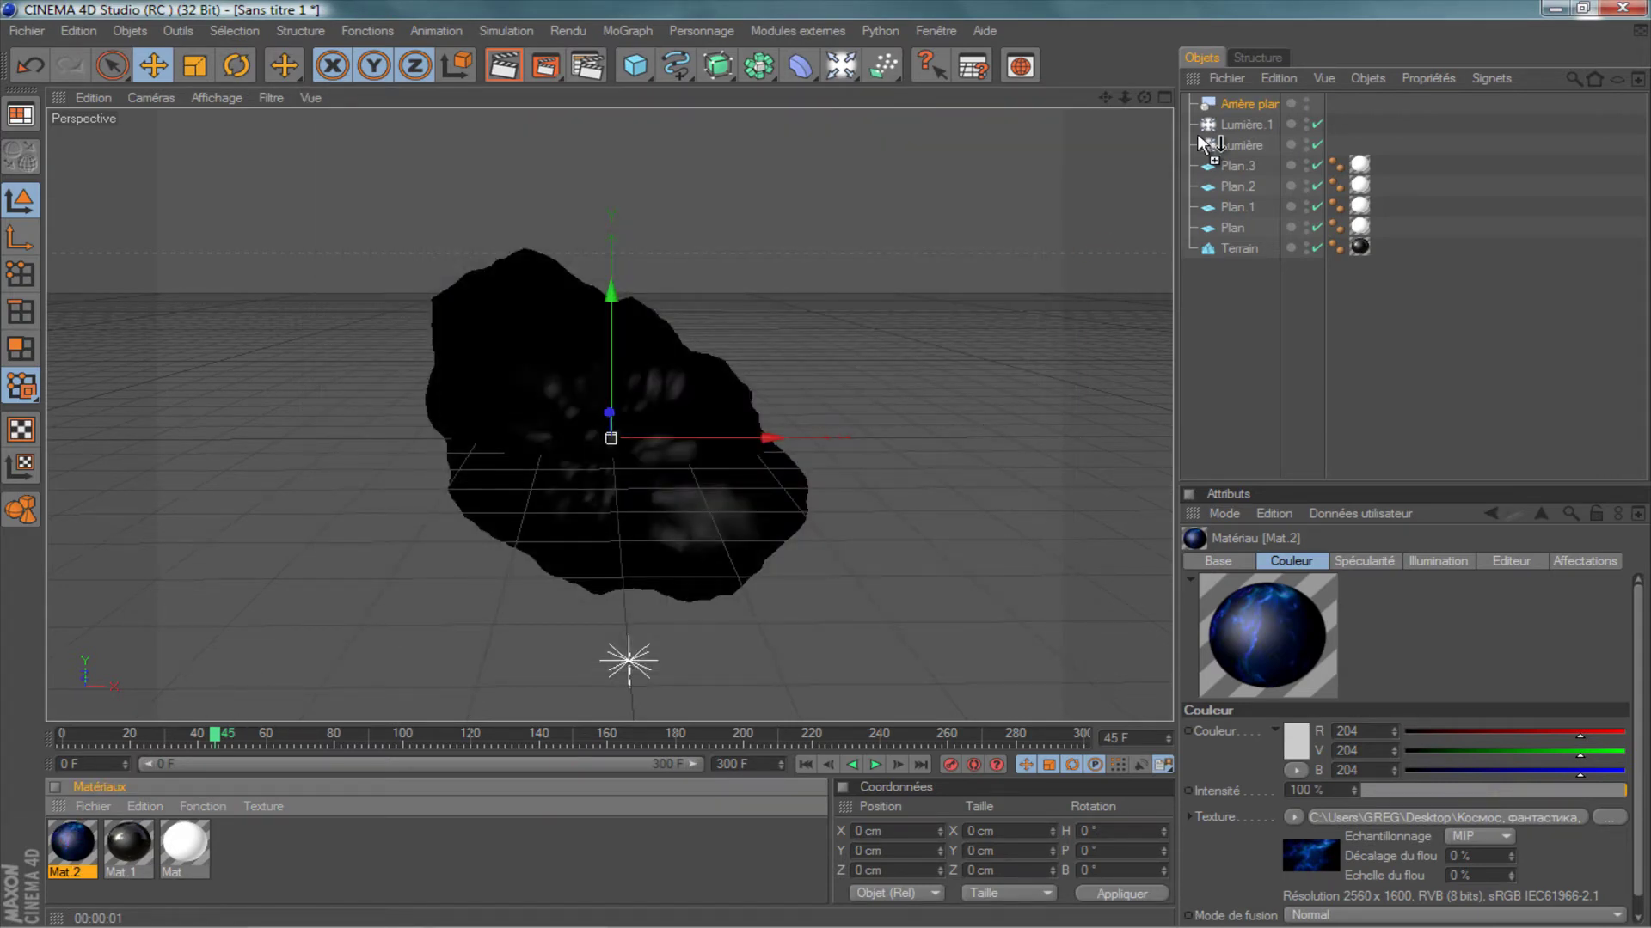
Apply Mat.2 to the background object to show the starry backdrop.
drag(69, 844, 1238, 103)
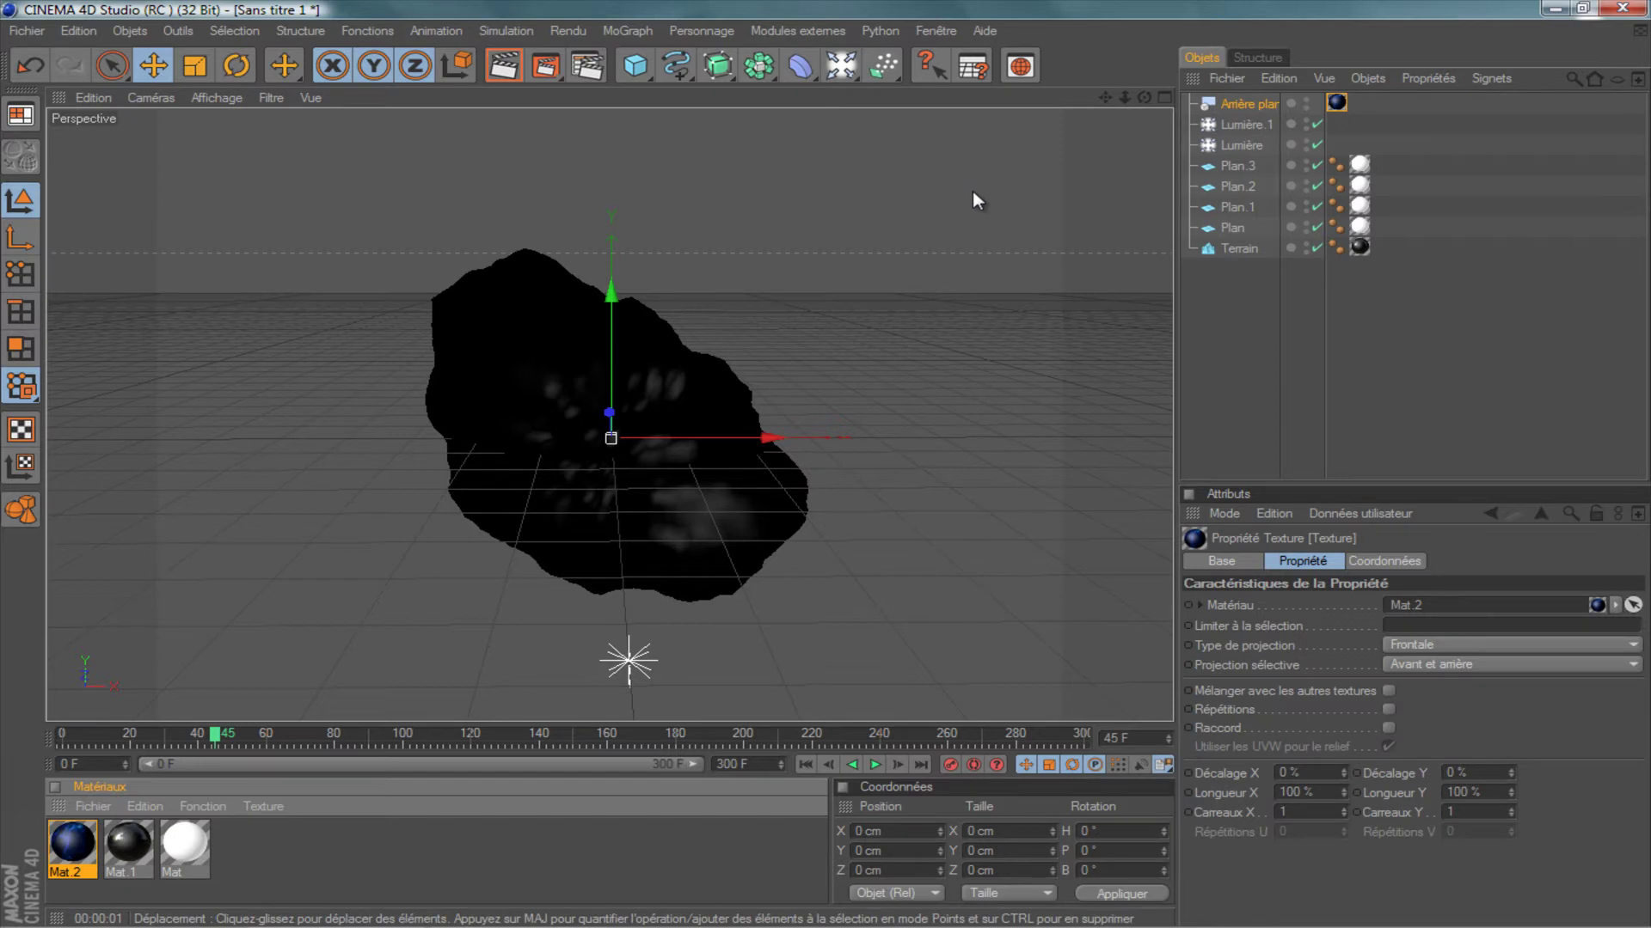
click(1479, 310)
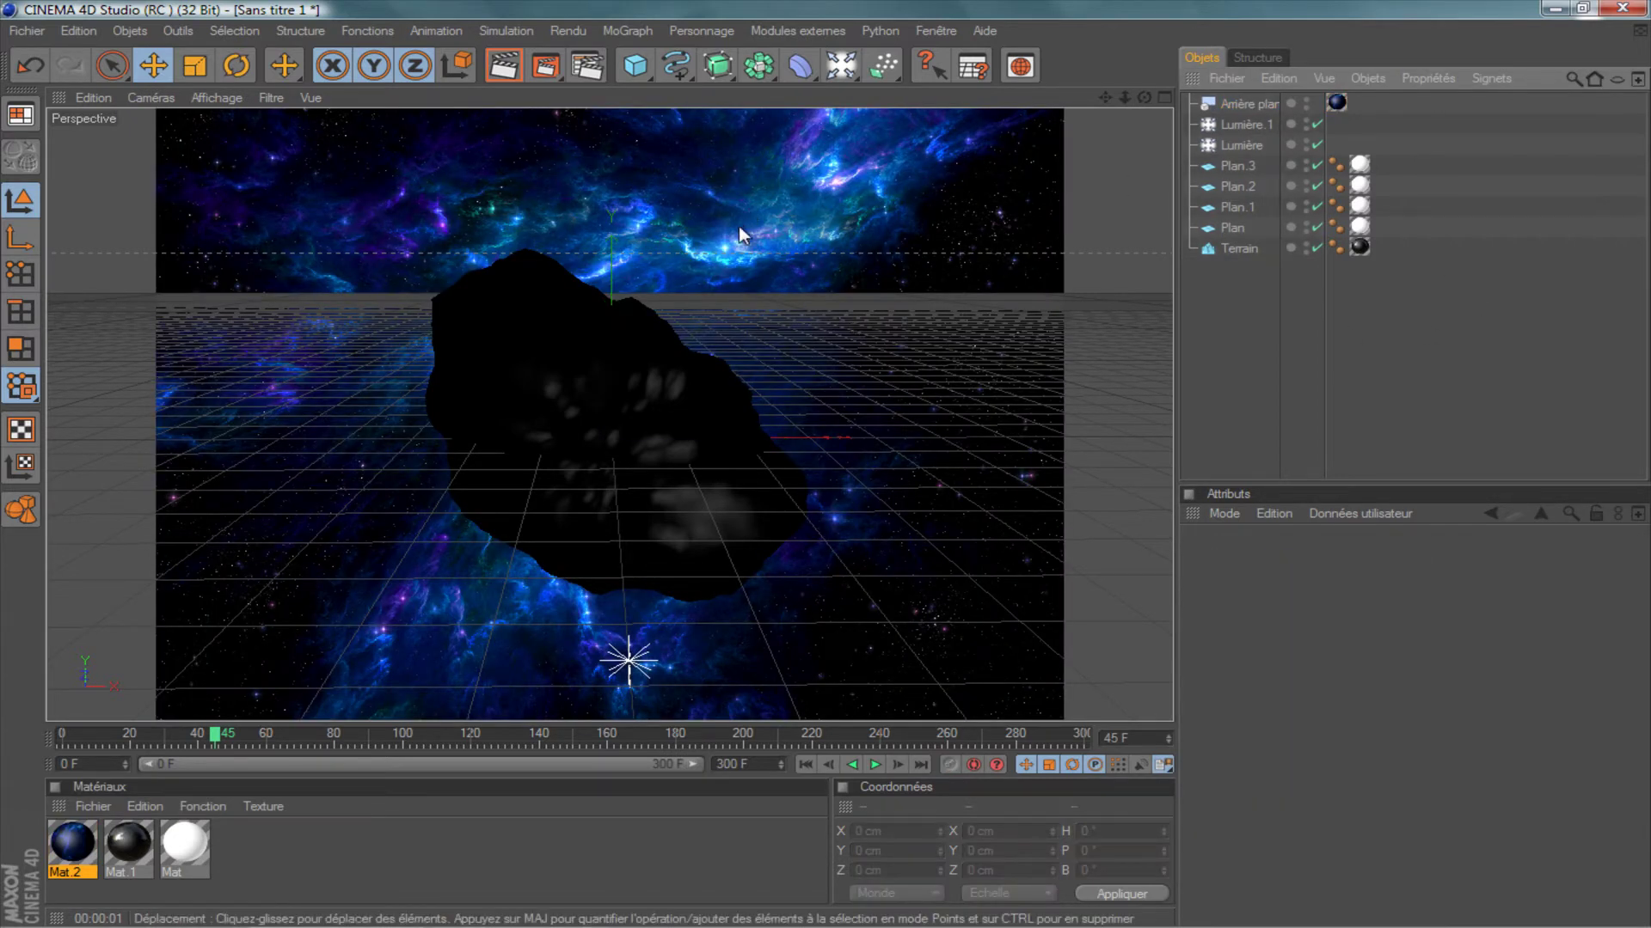
alt+drag(739, 236, 707, 292)
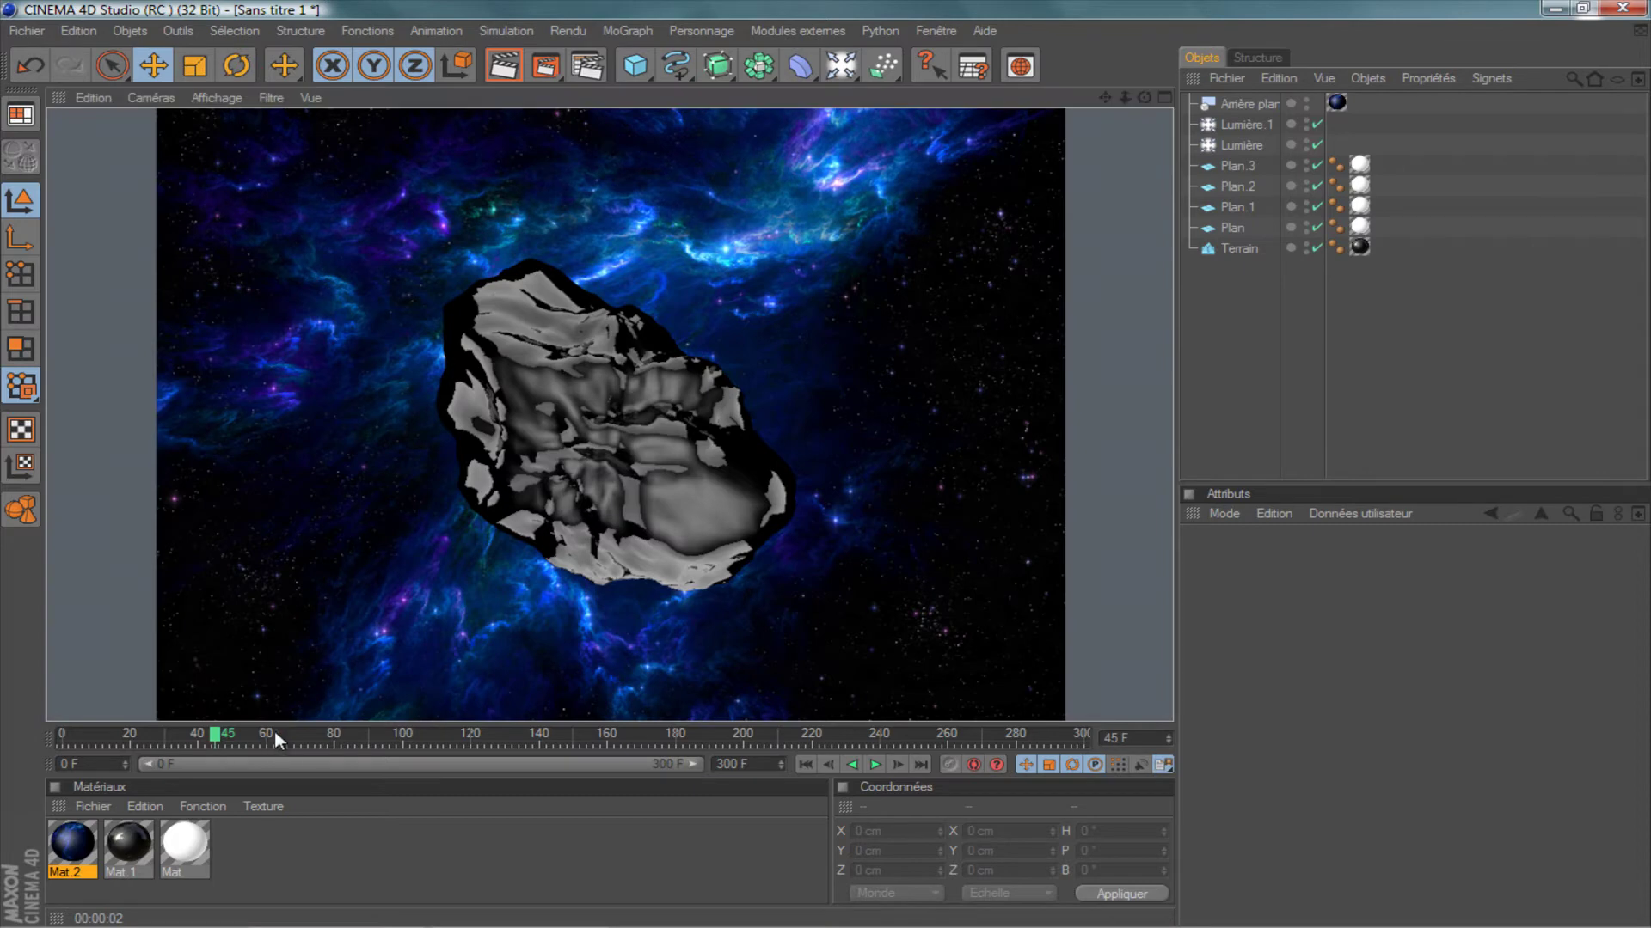
Preview the rock at frames 77 and 142 with a render, then return to frame 68.
click(324, 731)
click(550, 736)
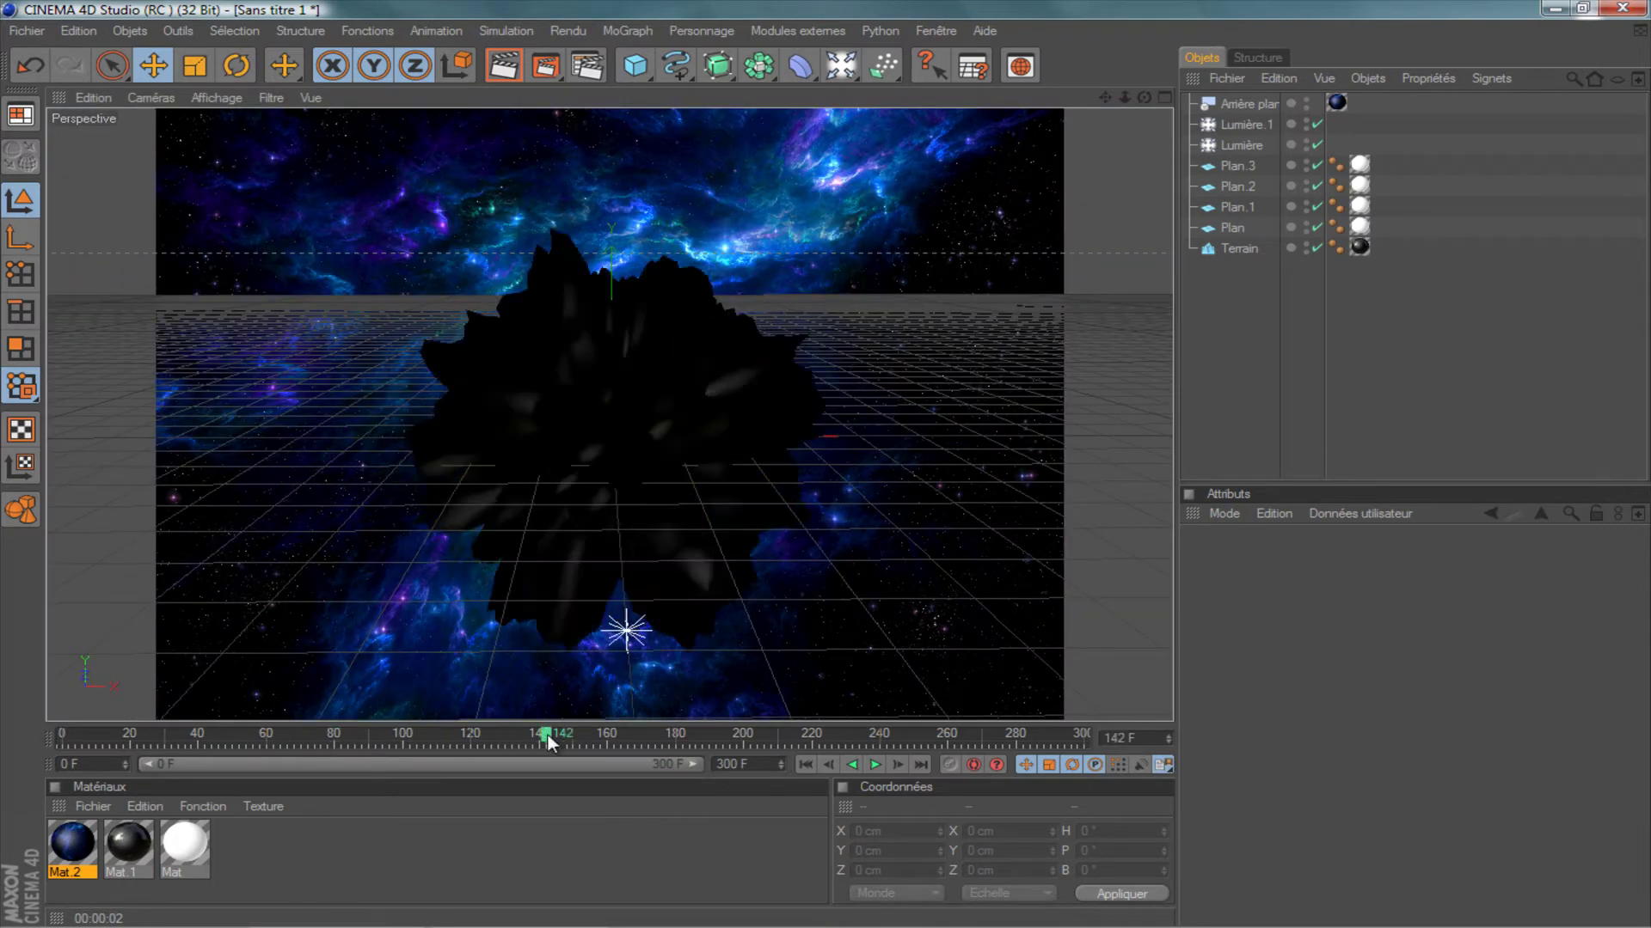
click(503, 66)
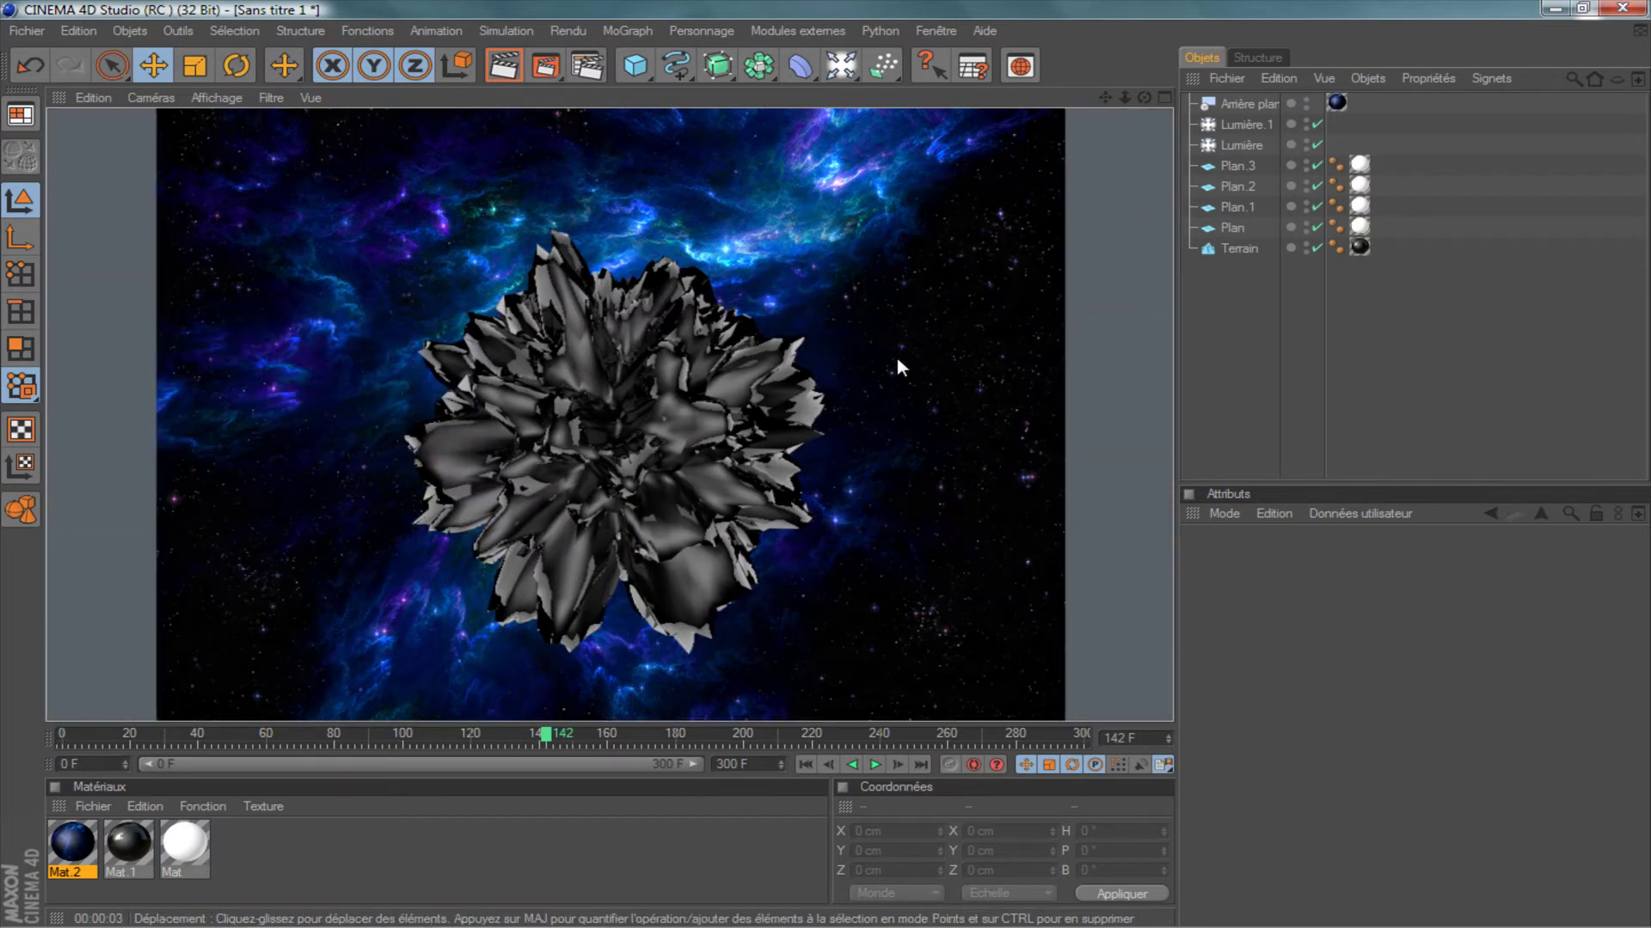
click(746, 342)
scroll(746, 342, down, 3)
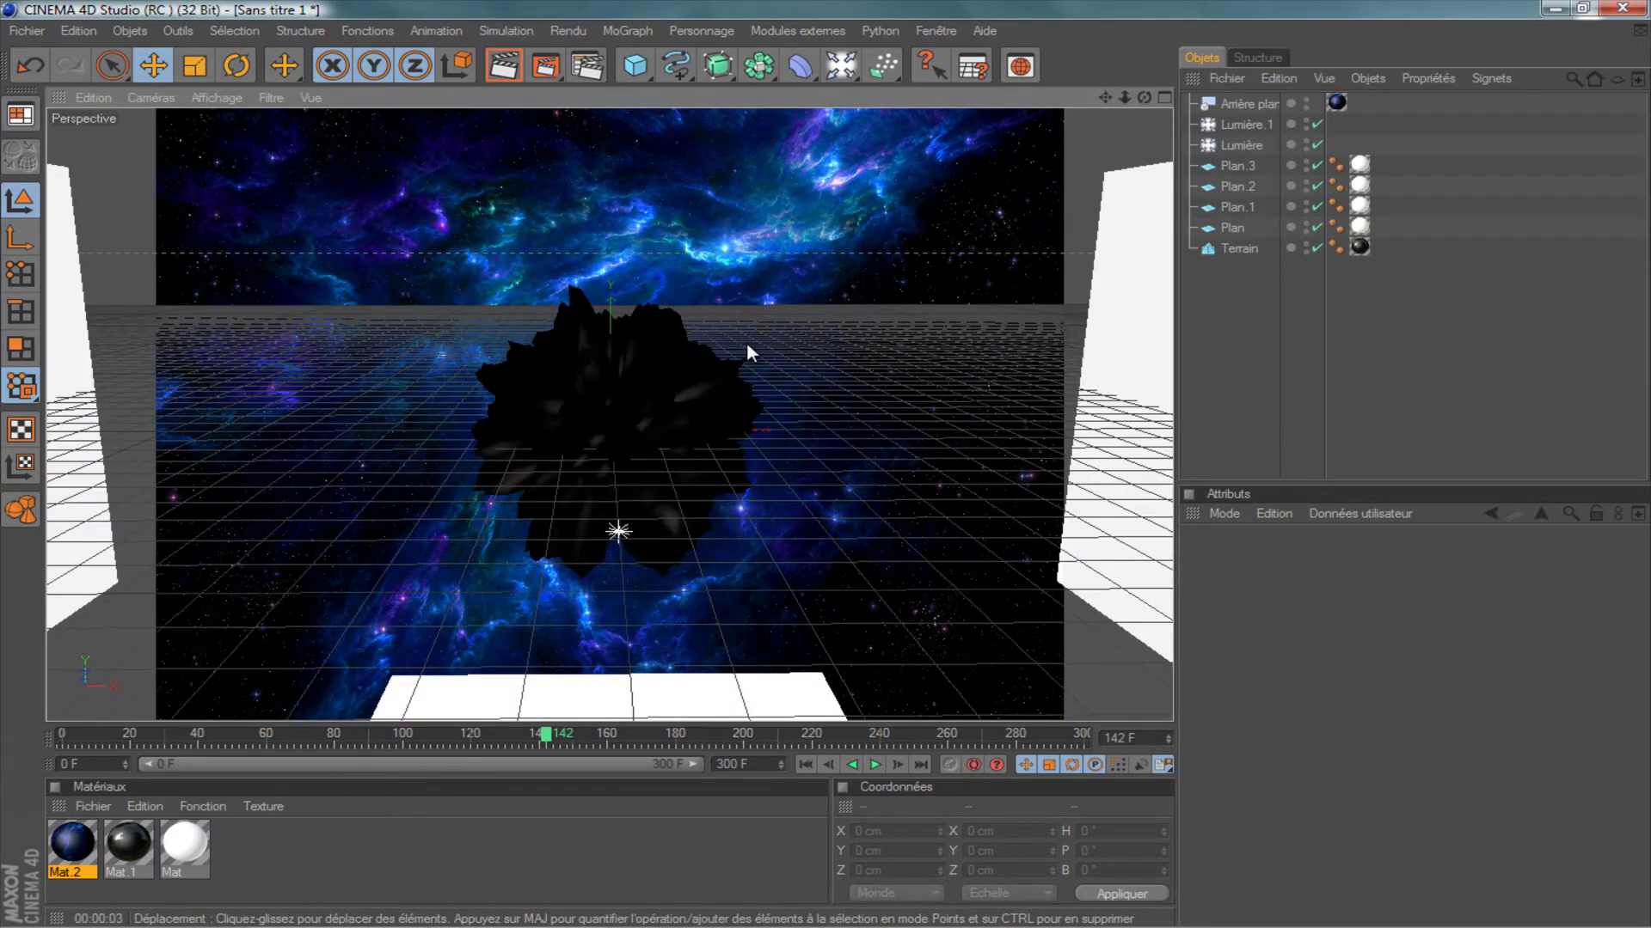
scroll(744, 361, up, 3)
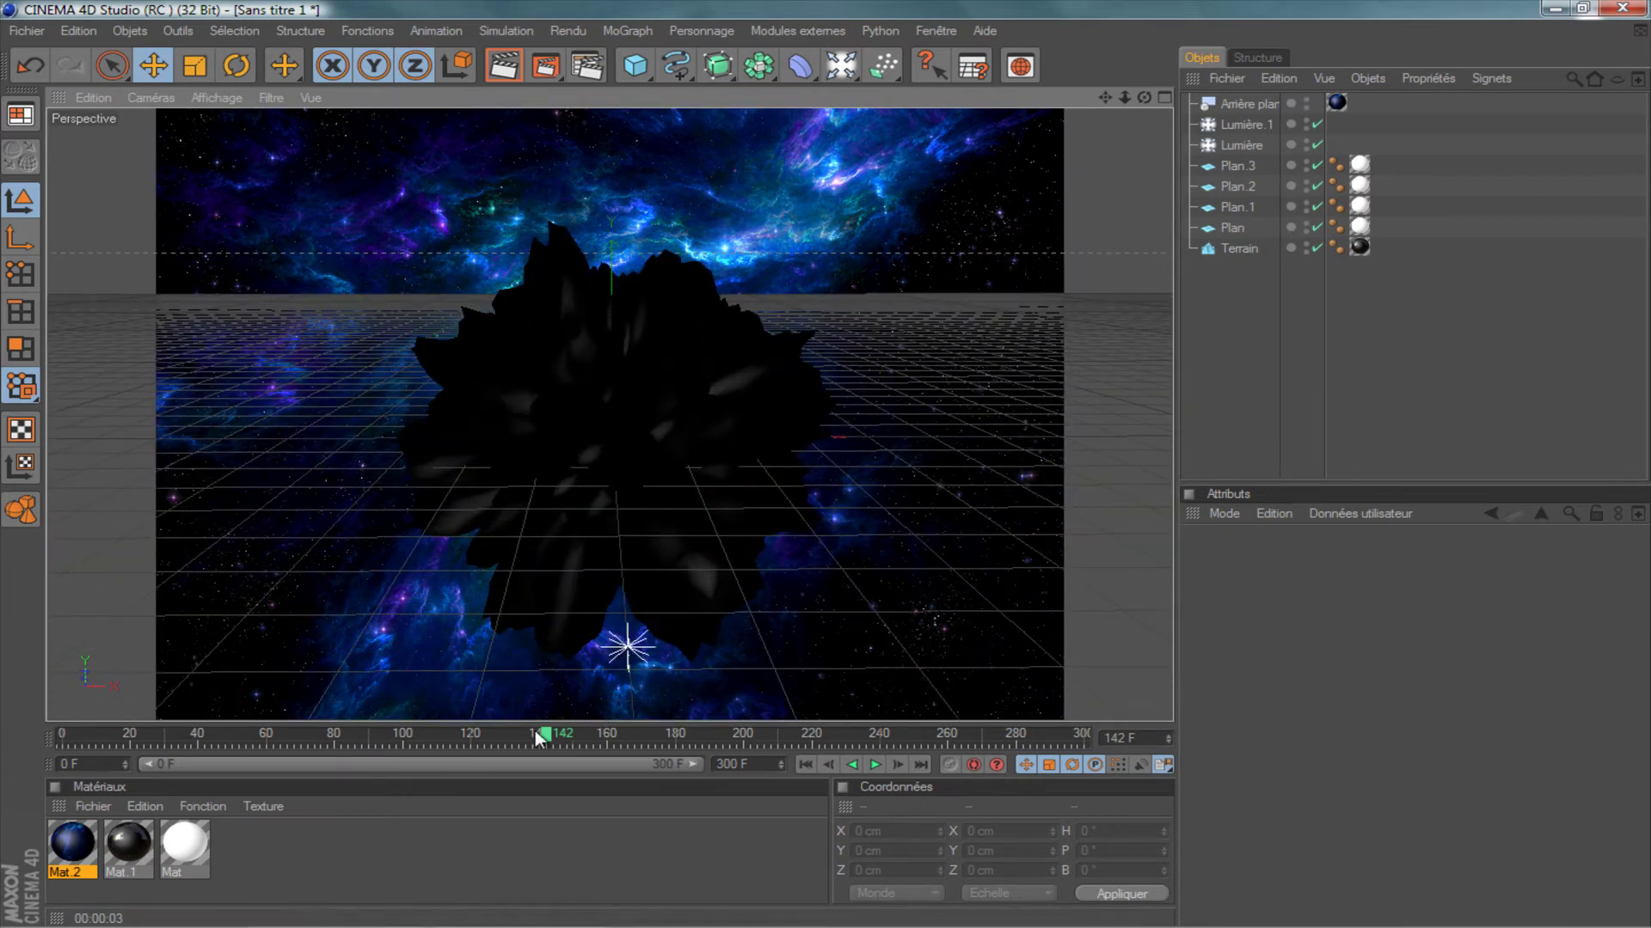
drag(542, 733, 18, 732)
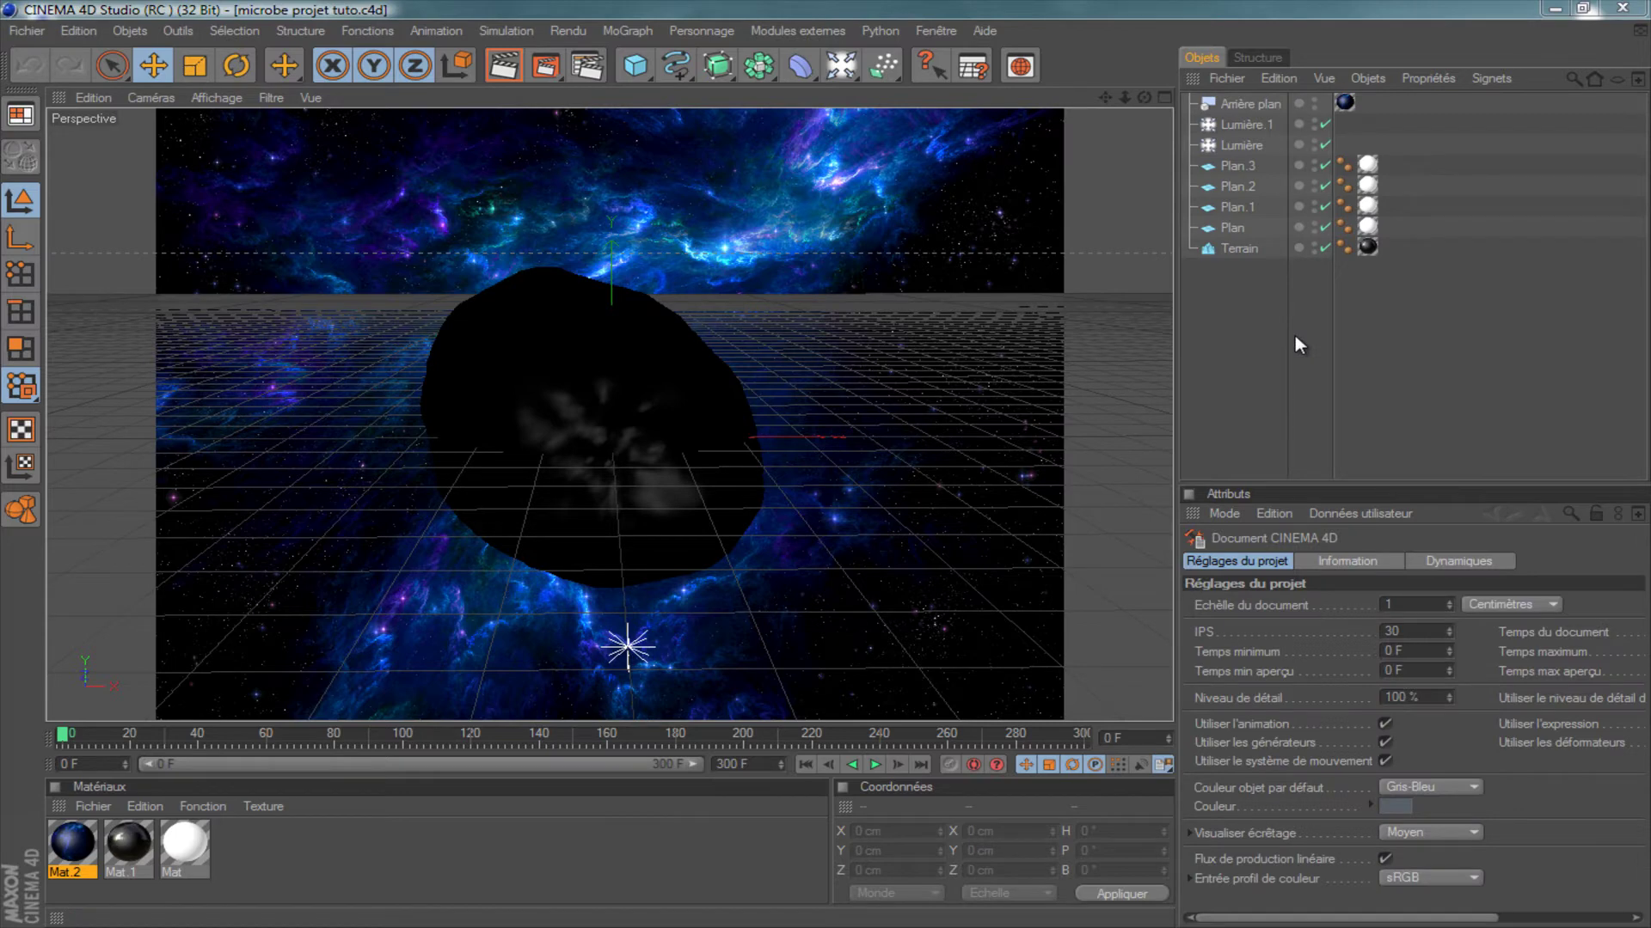
Add a Mo Texte object and move it in front of the rock.
click(629, 30)
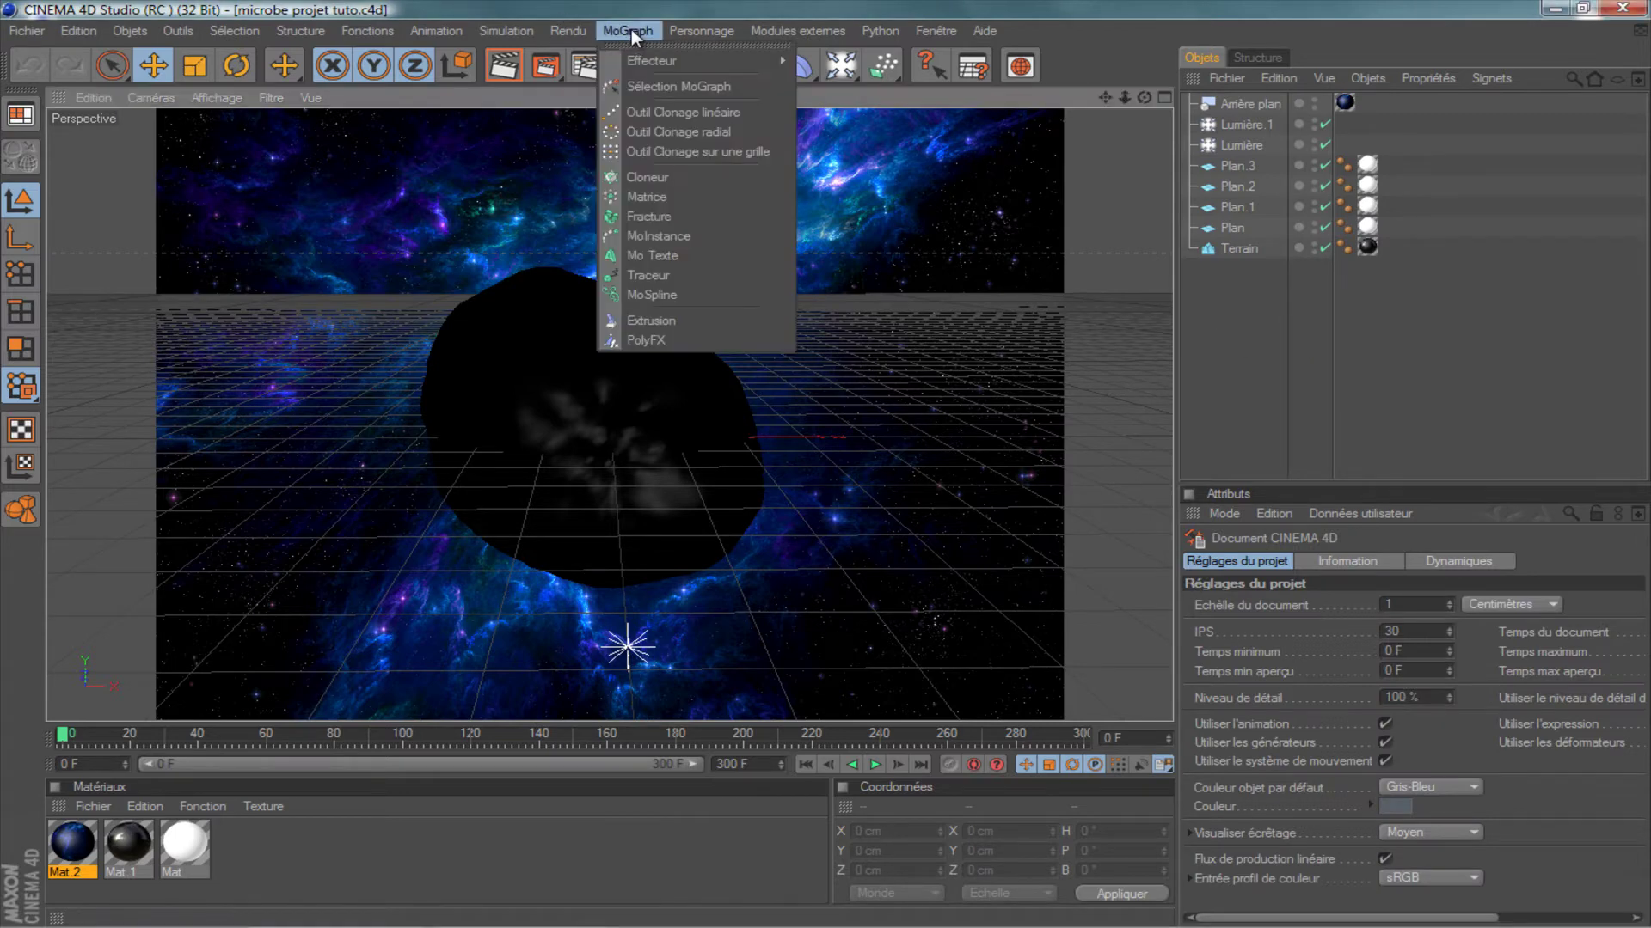
click(673, 255)
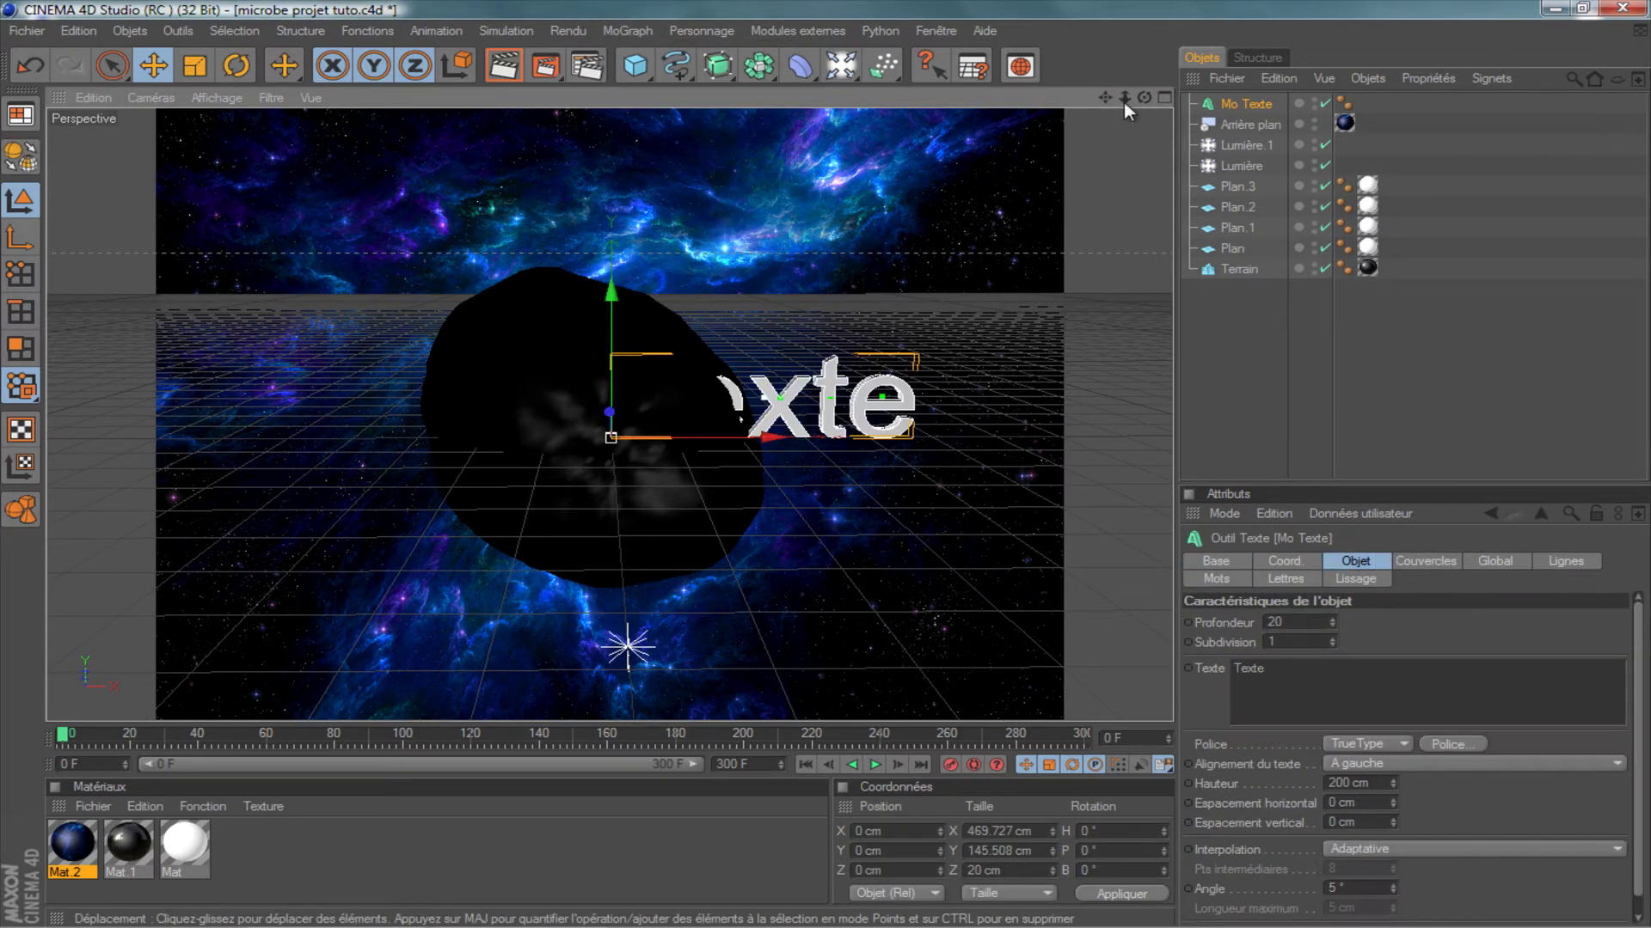
drag(1143, 97, 849, 281)
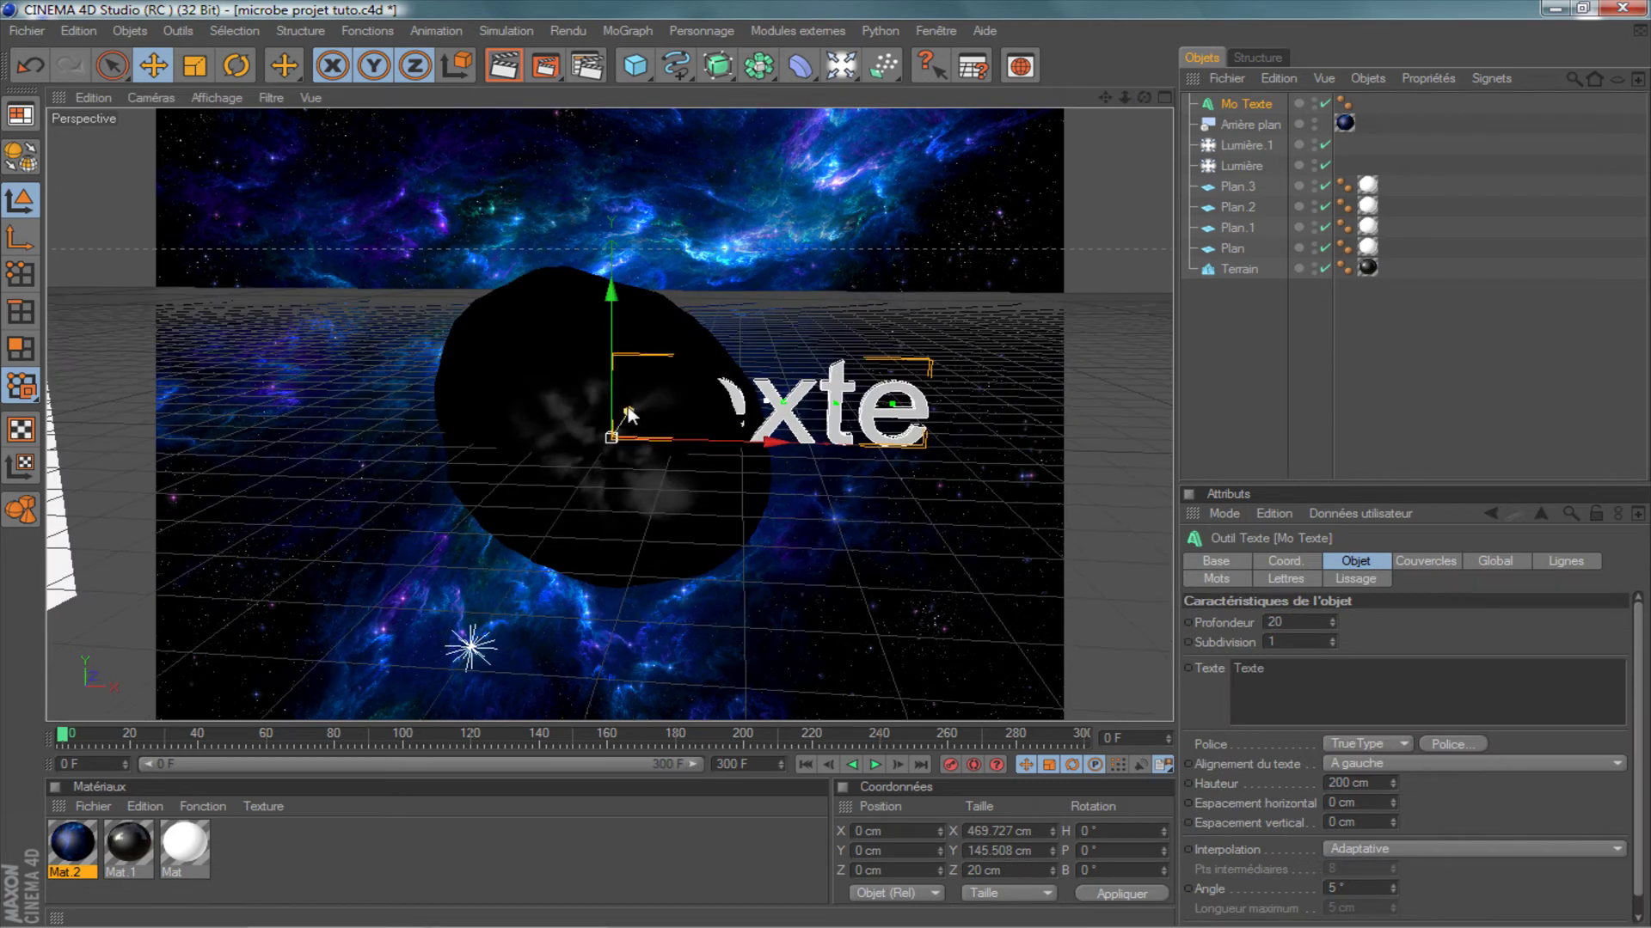
mouse_move(624, 418)
mouse_down()
mouse_move(800, 526)
mouse_move(1049, 366)
mouse_up()
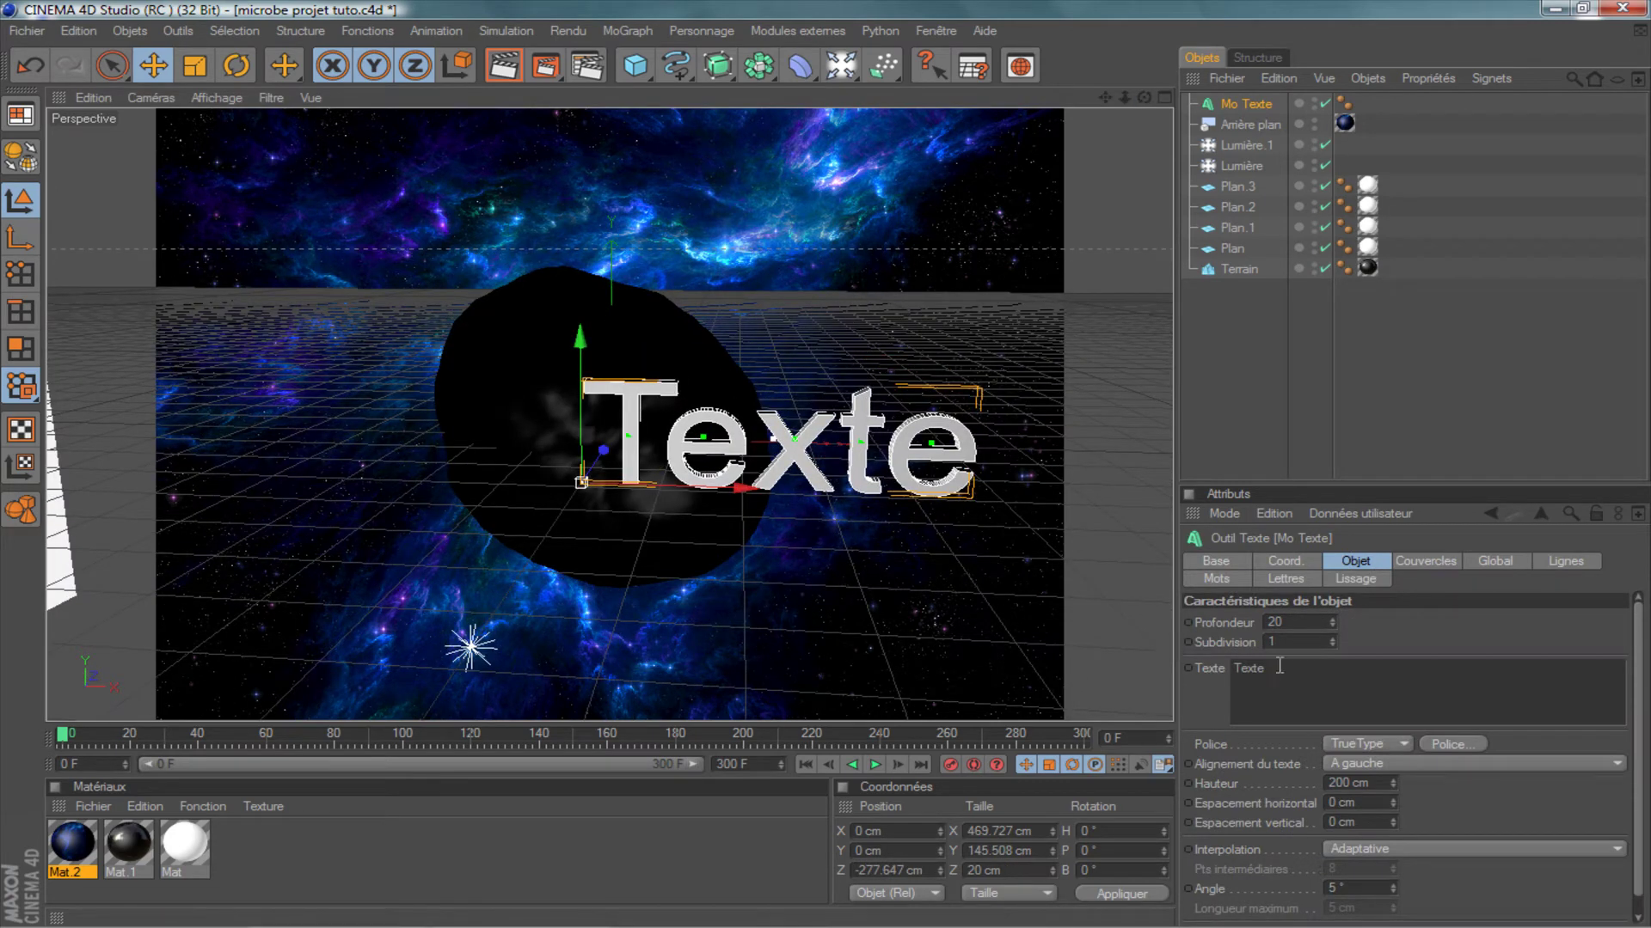
Set the MoText to read DIKSOR with a Profondeur of 100 cm.
click(1178, 674)
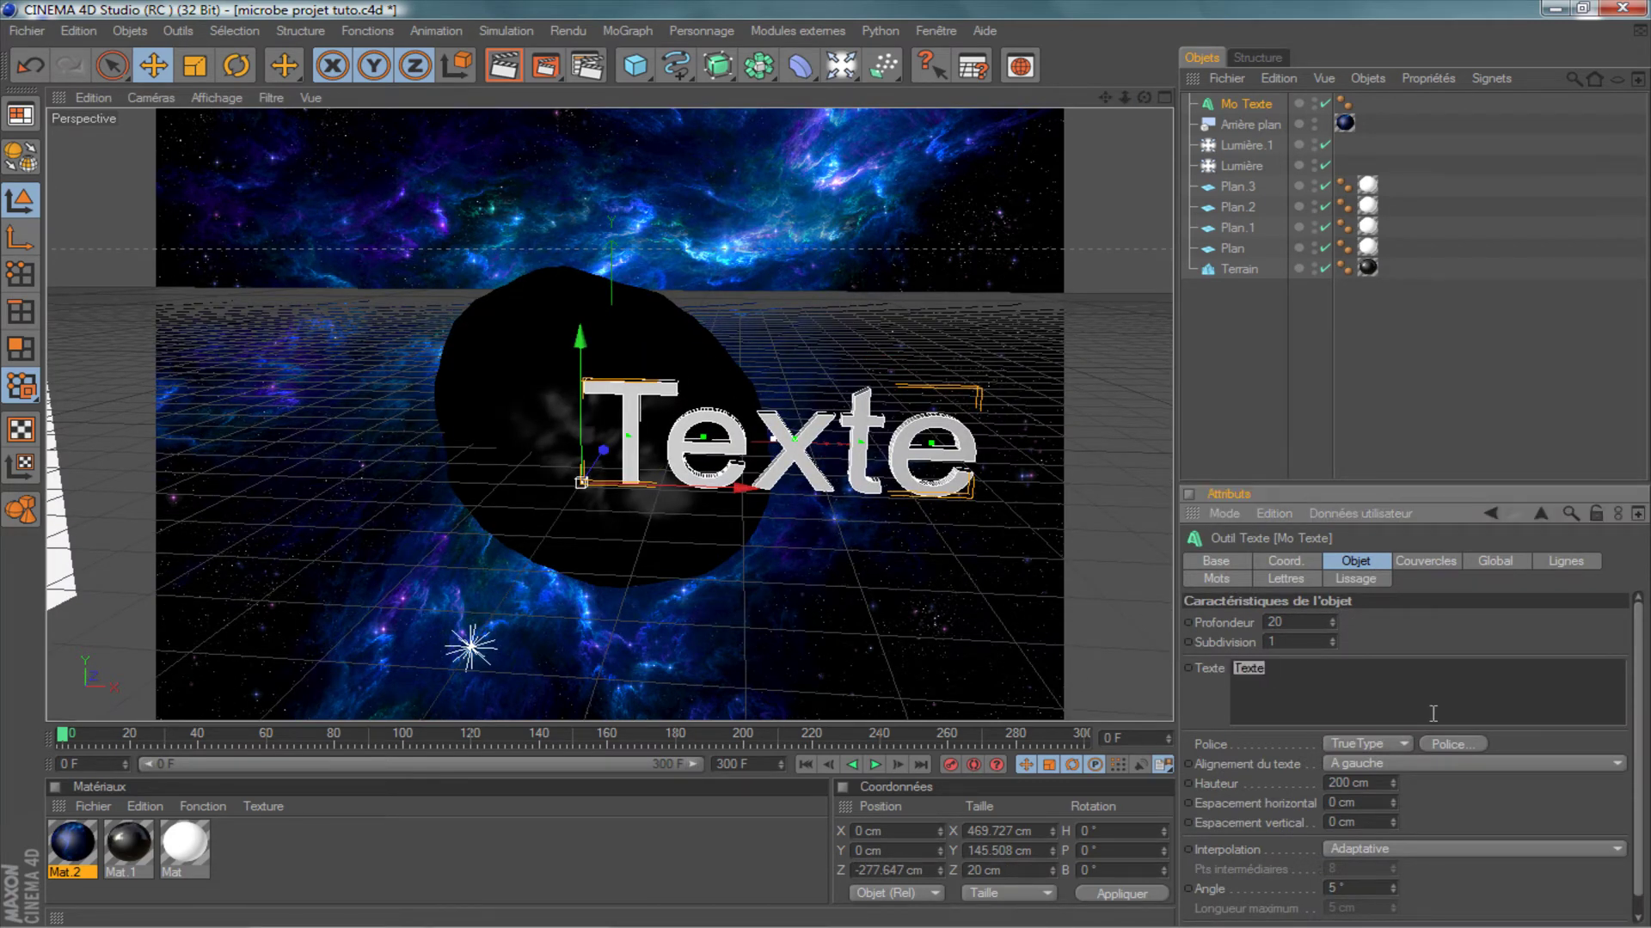
text(DIKSOR)
click(1322, 623)
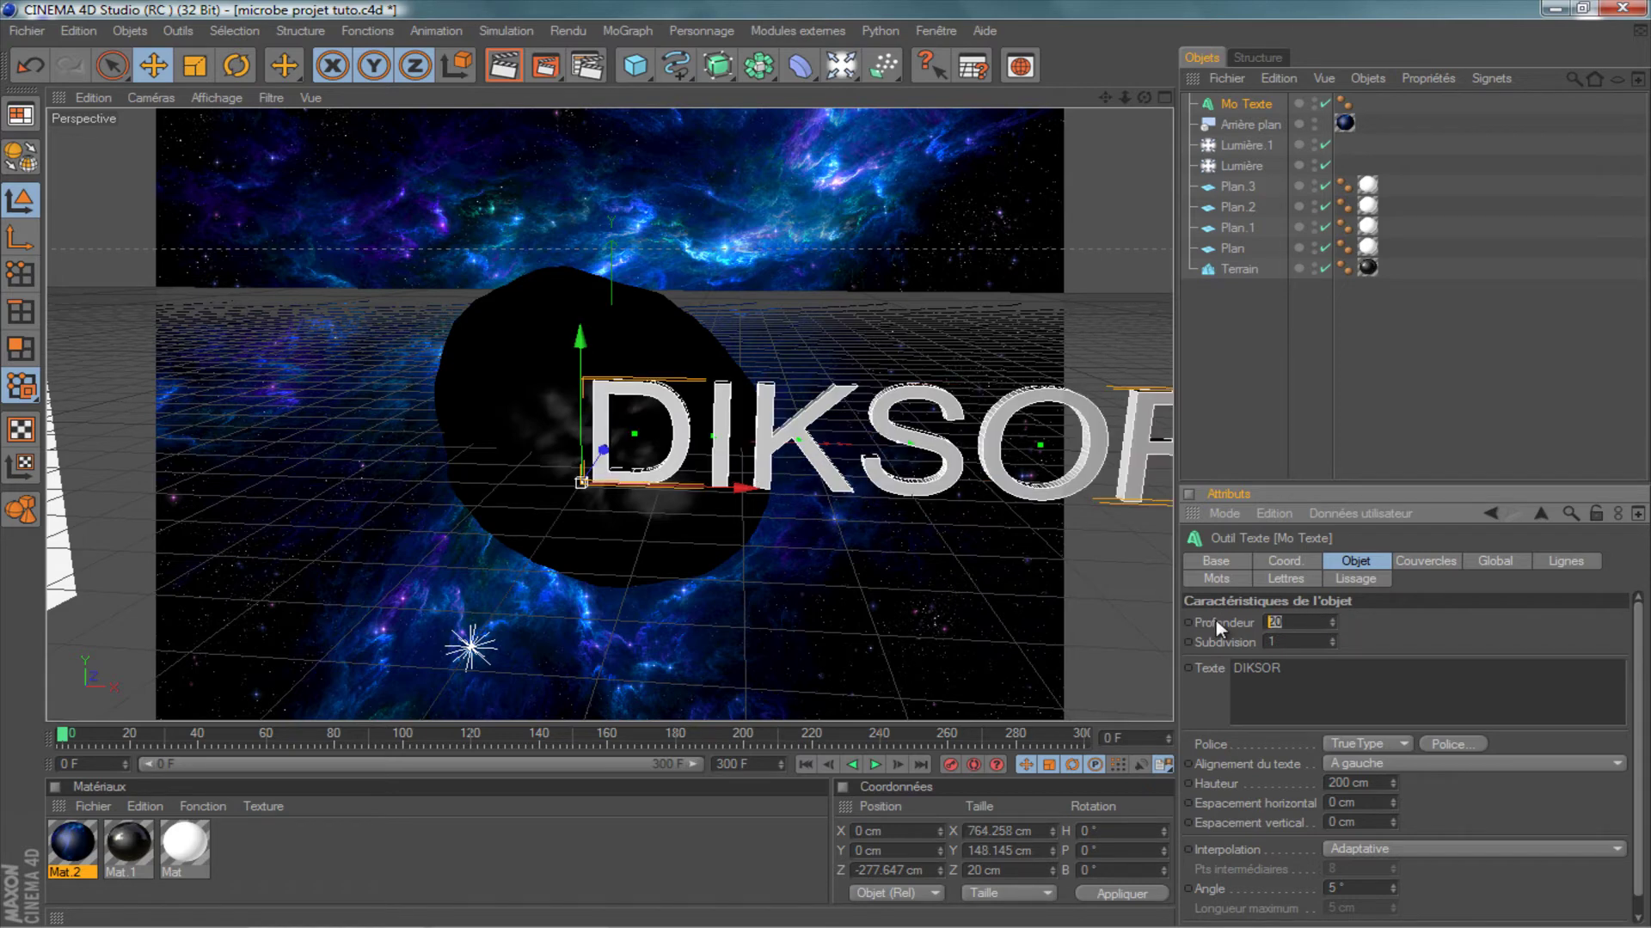
text(15)
key(BackSpace)
text(00)
key(Return)
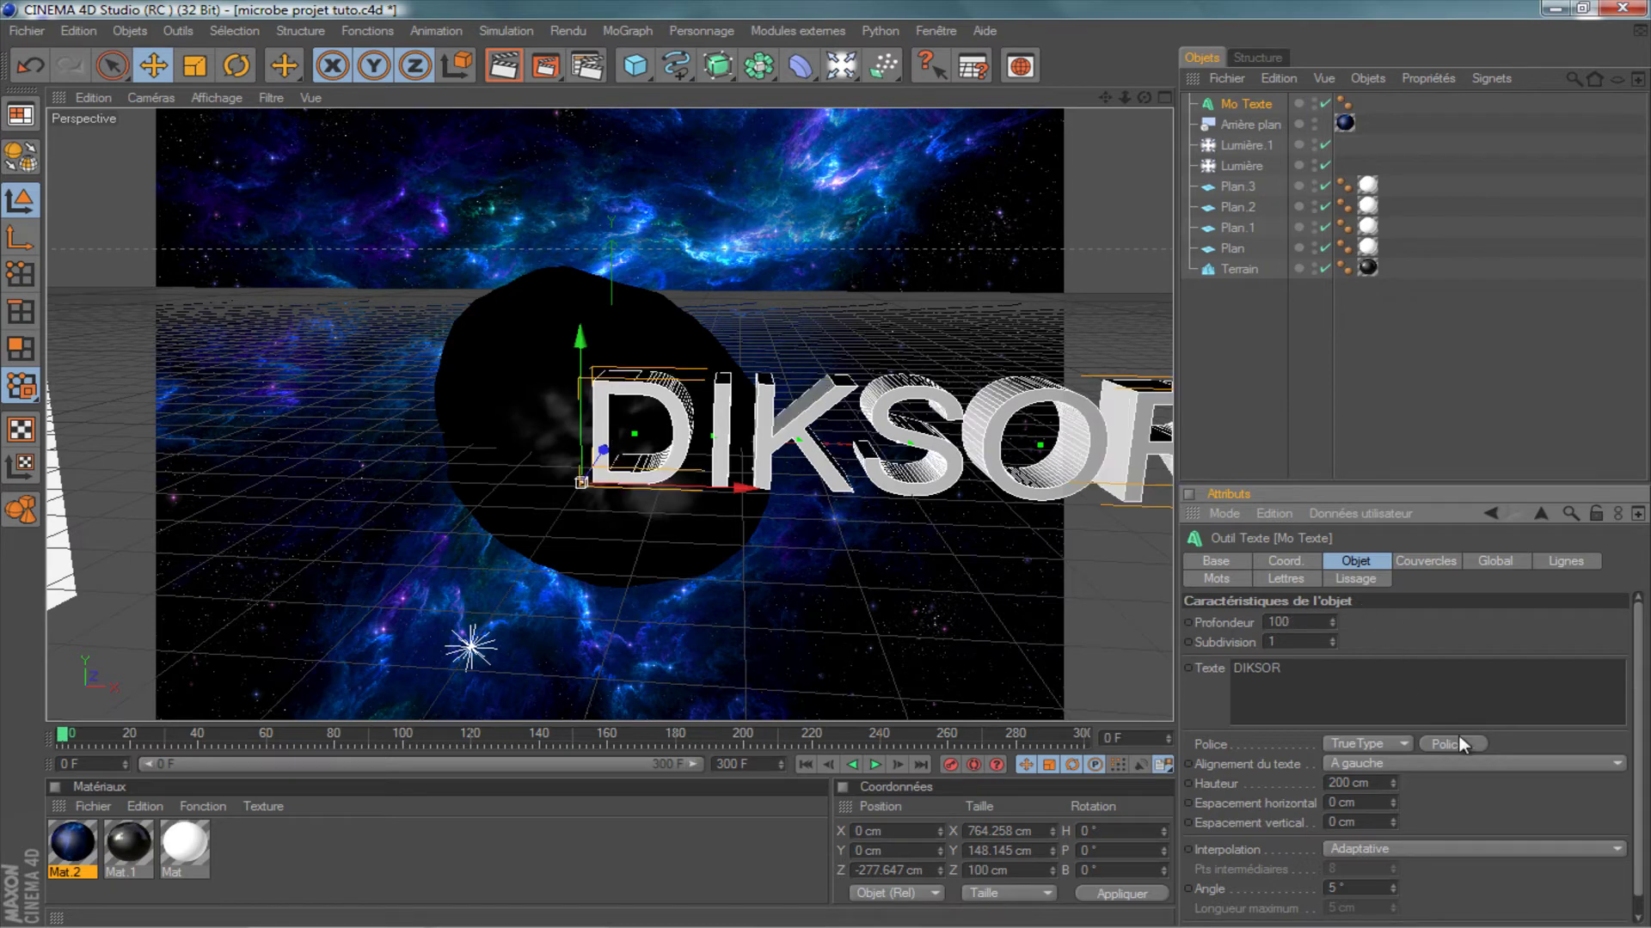
Change the DIKSOR title's Police to GHOST RIDER MOVIE.
click(1456, 745)
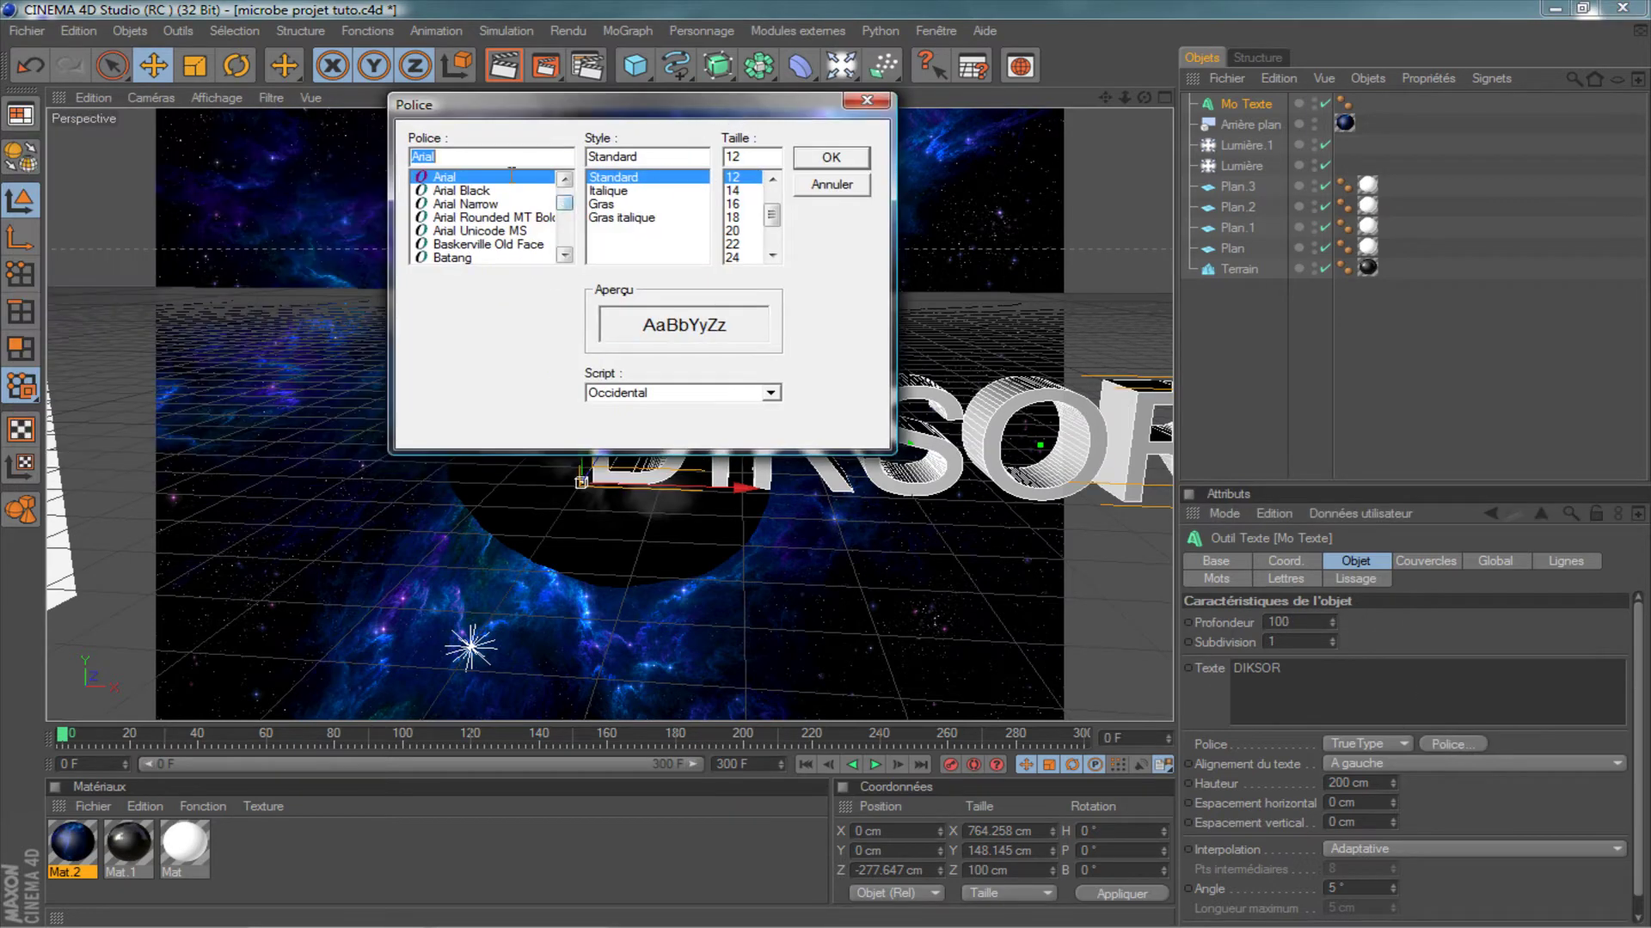
text(GH)
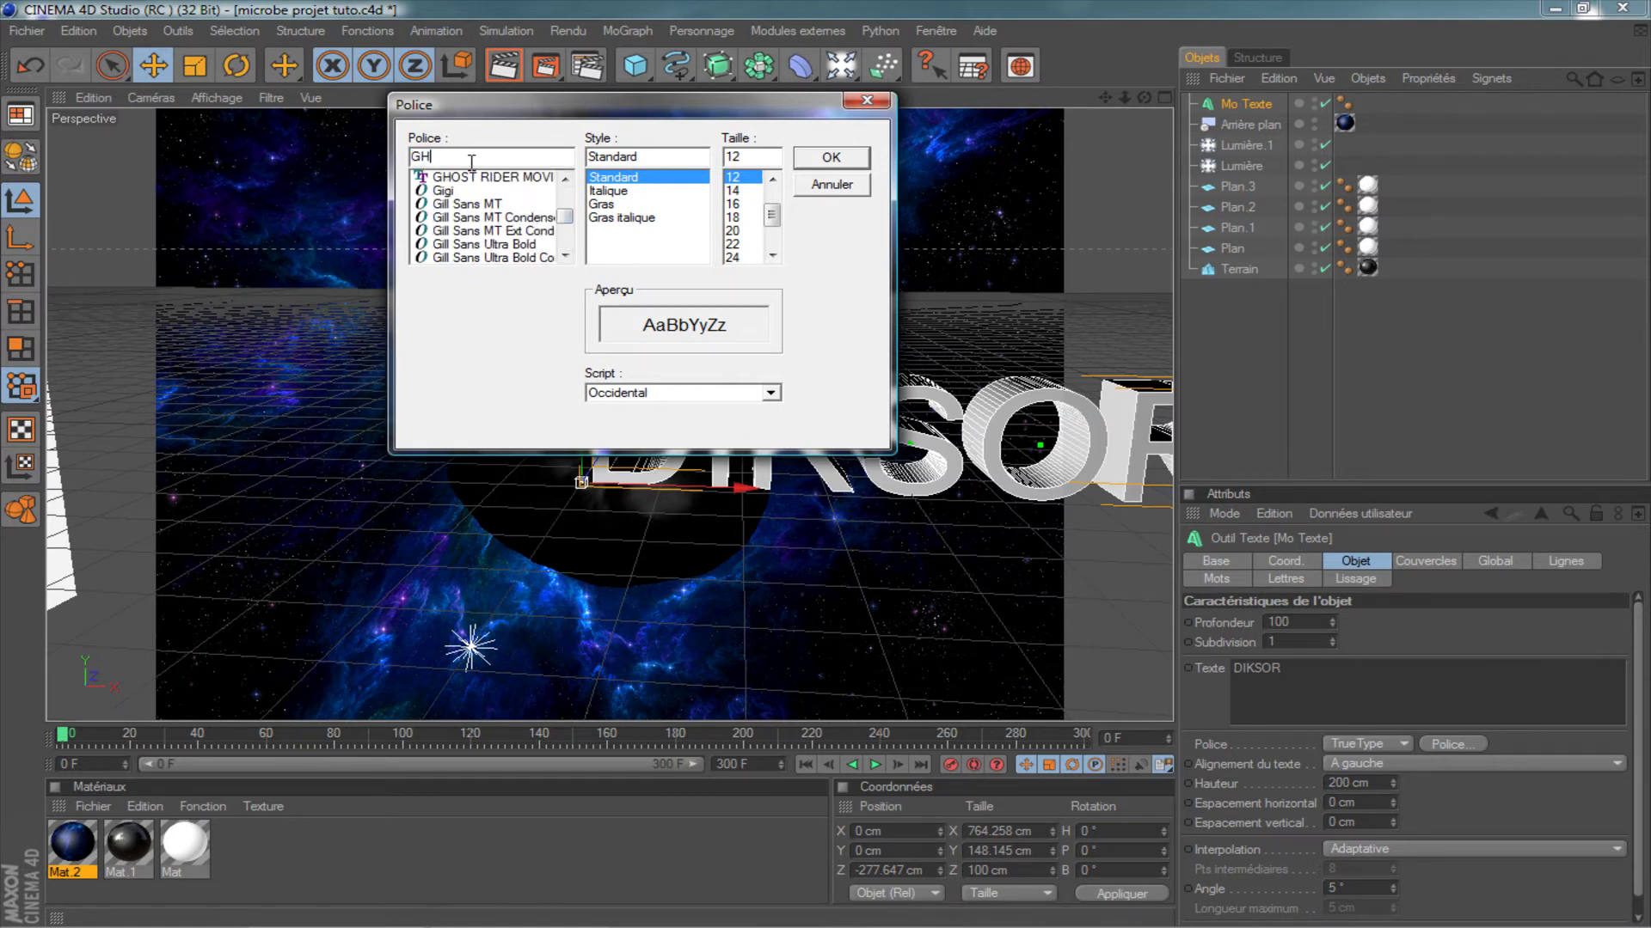
click(455, 179)
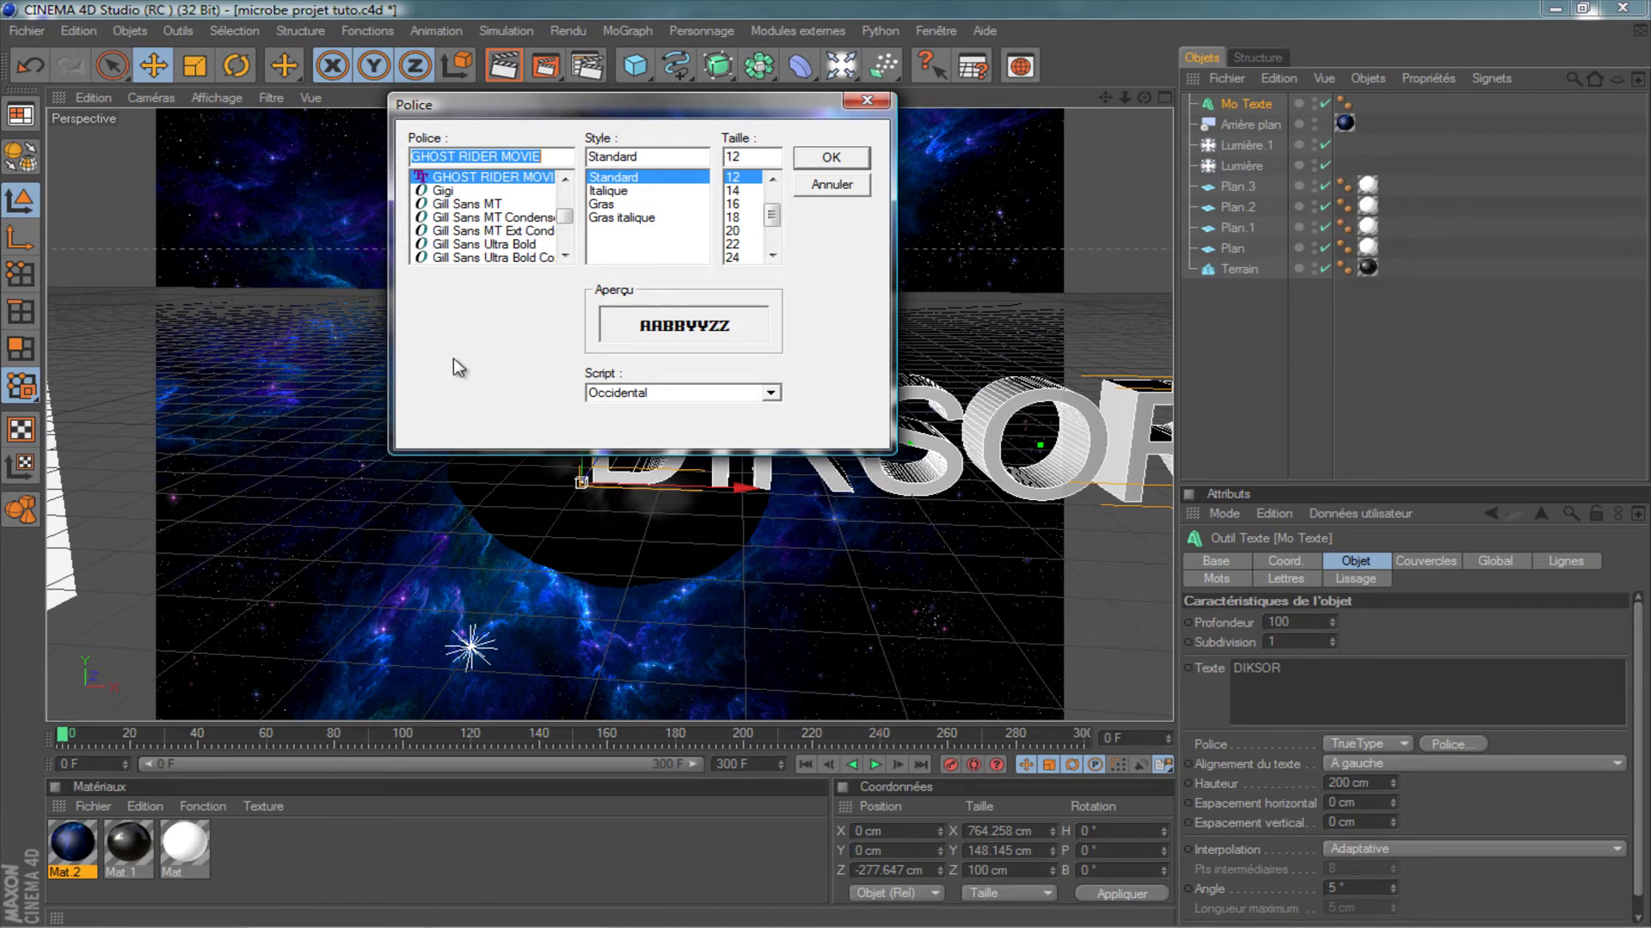
click(829, 158)
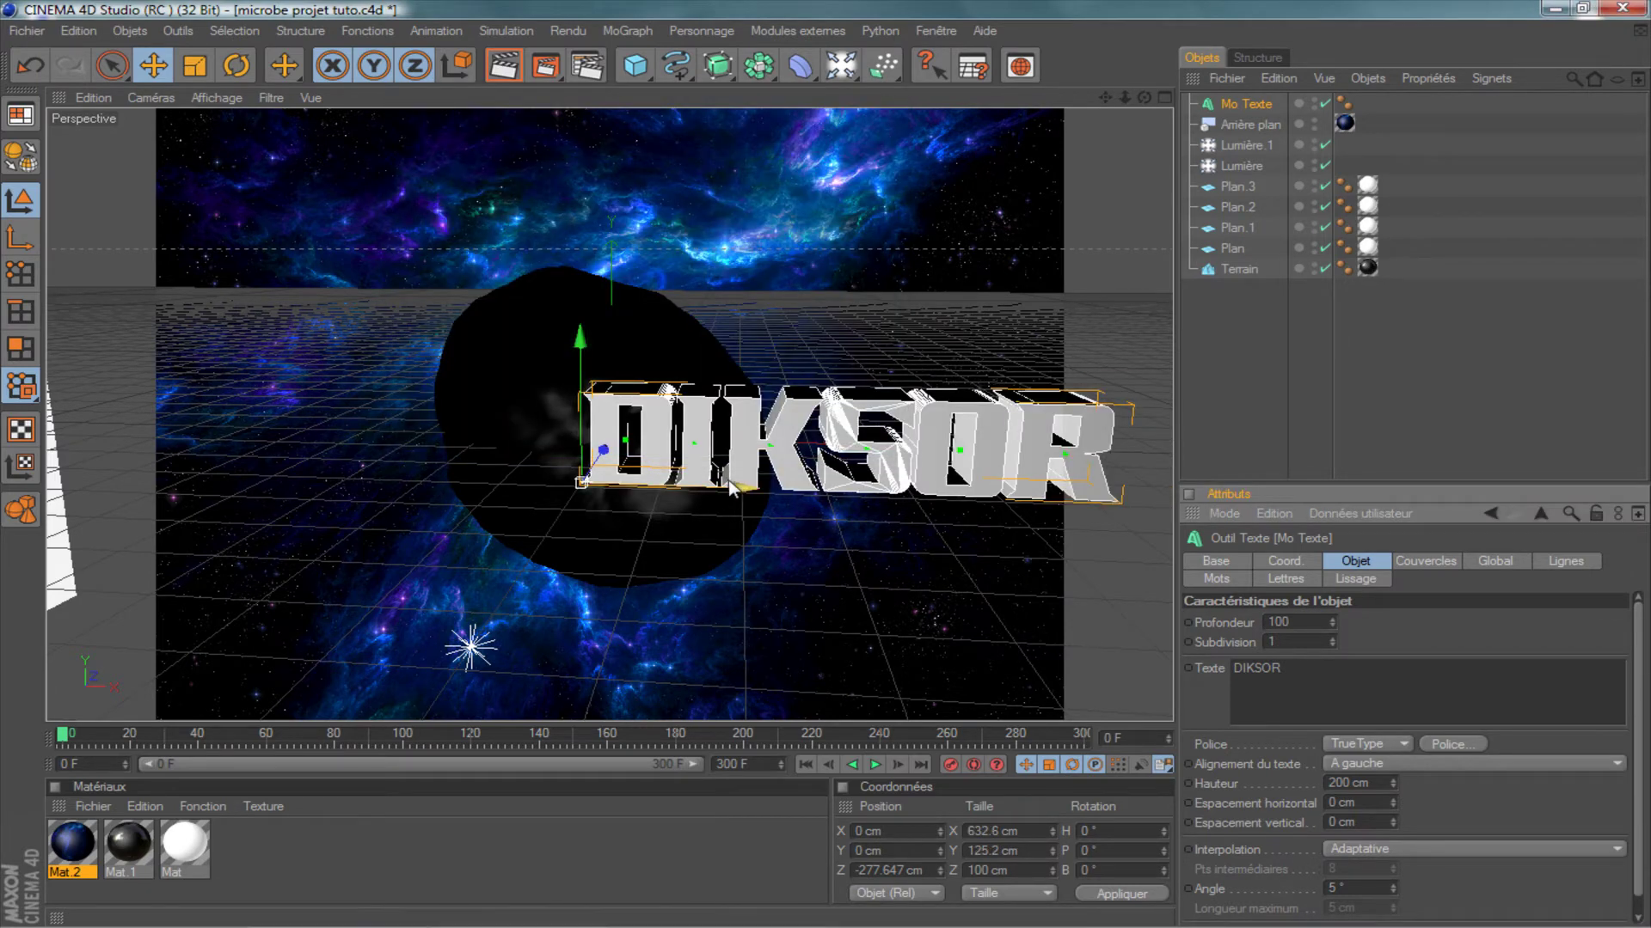
Move the title left to about X -249 cm and set Hauteur to 70 cm.
drag(729, 488, 540, 482)
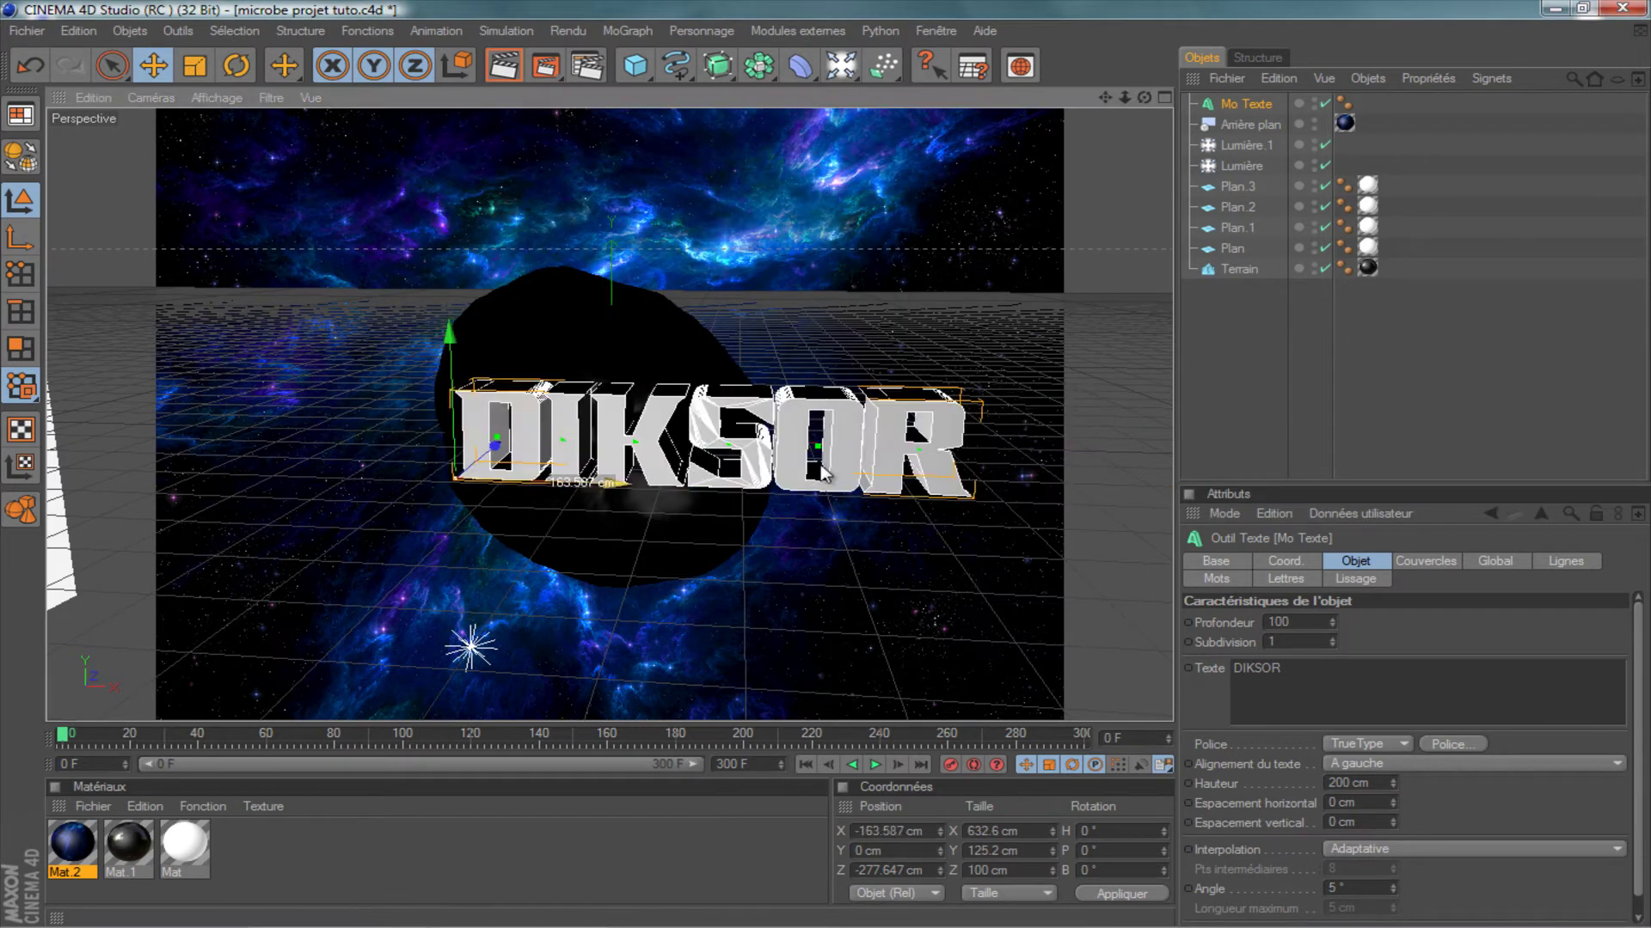
double_click(1351, 782)
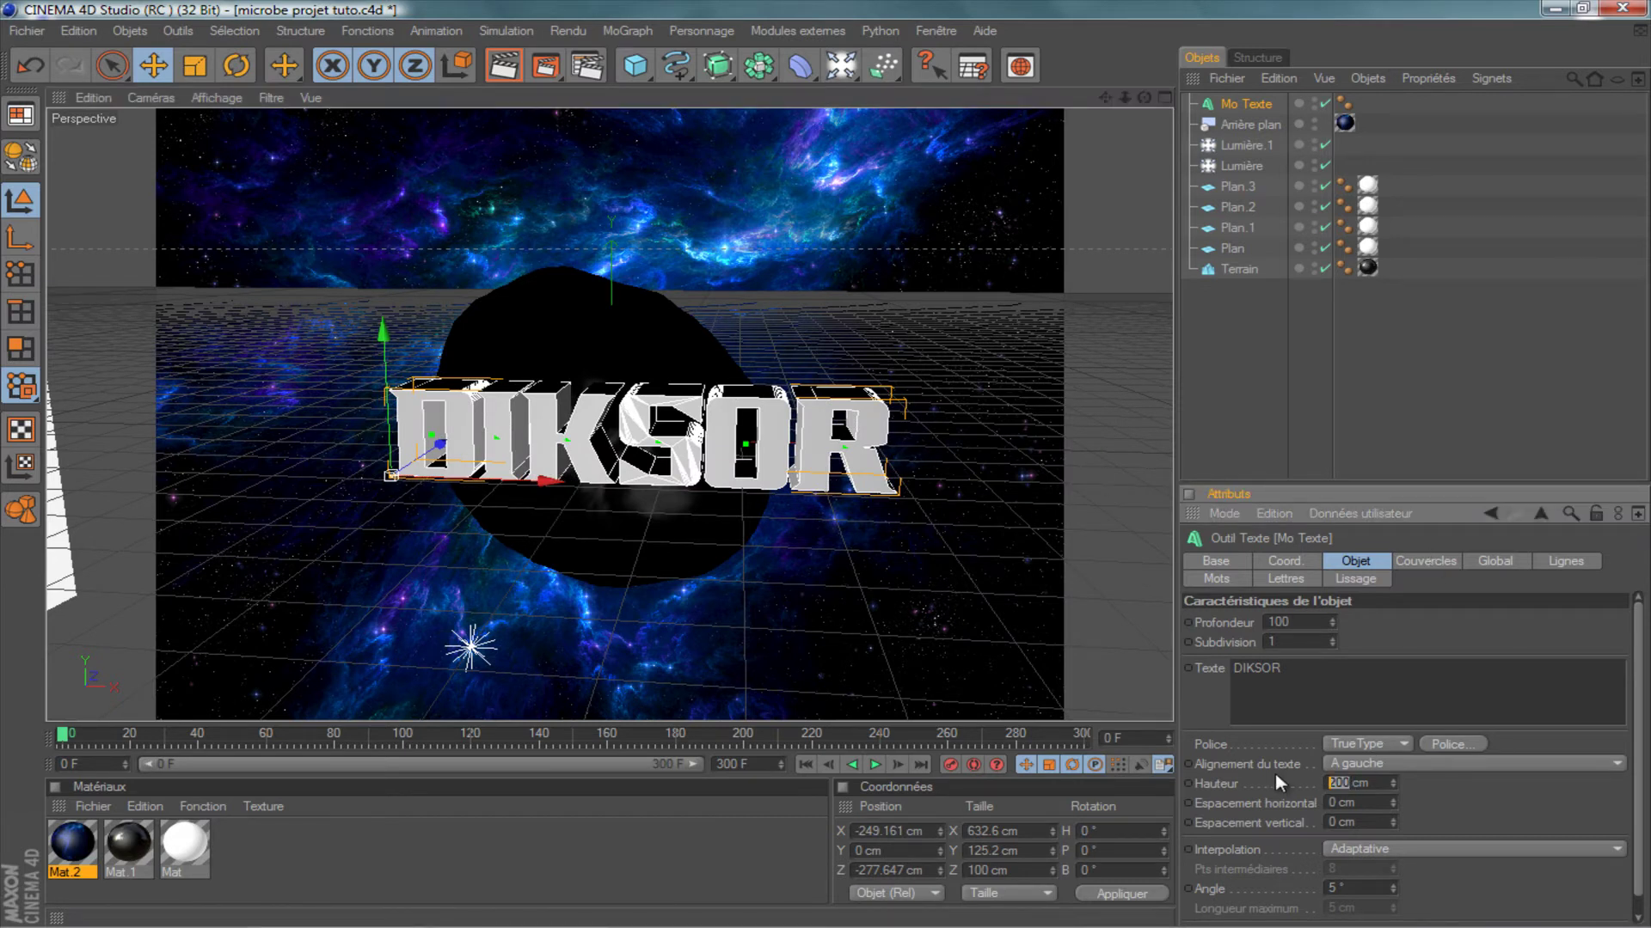
text(60)
key(Return)
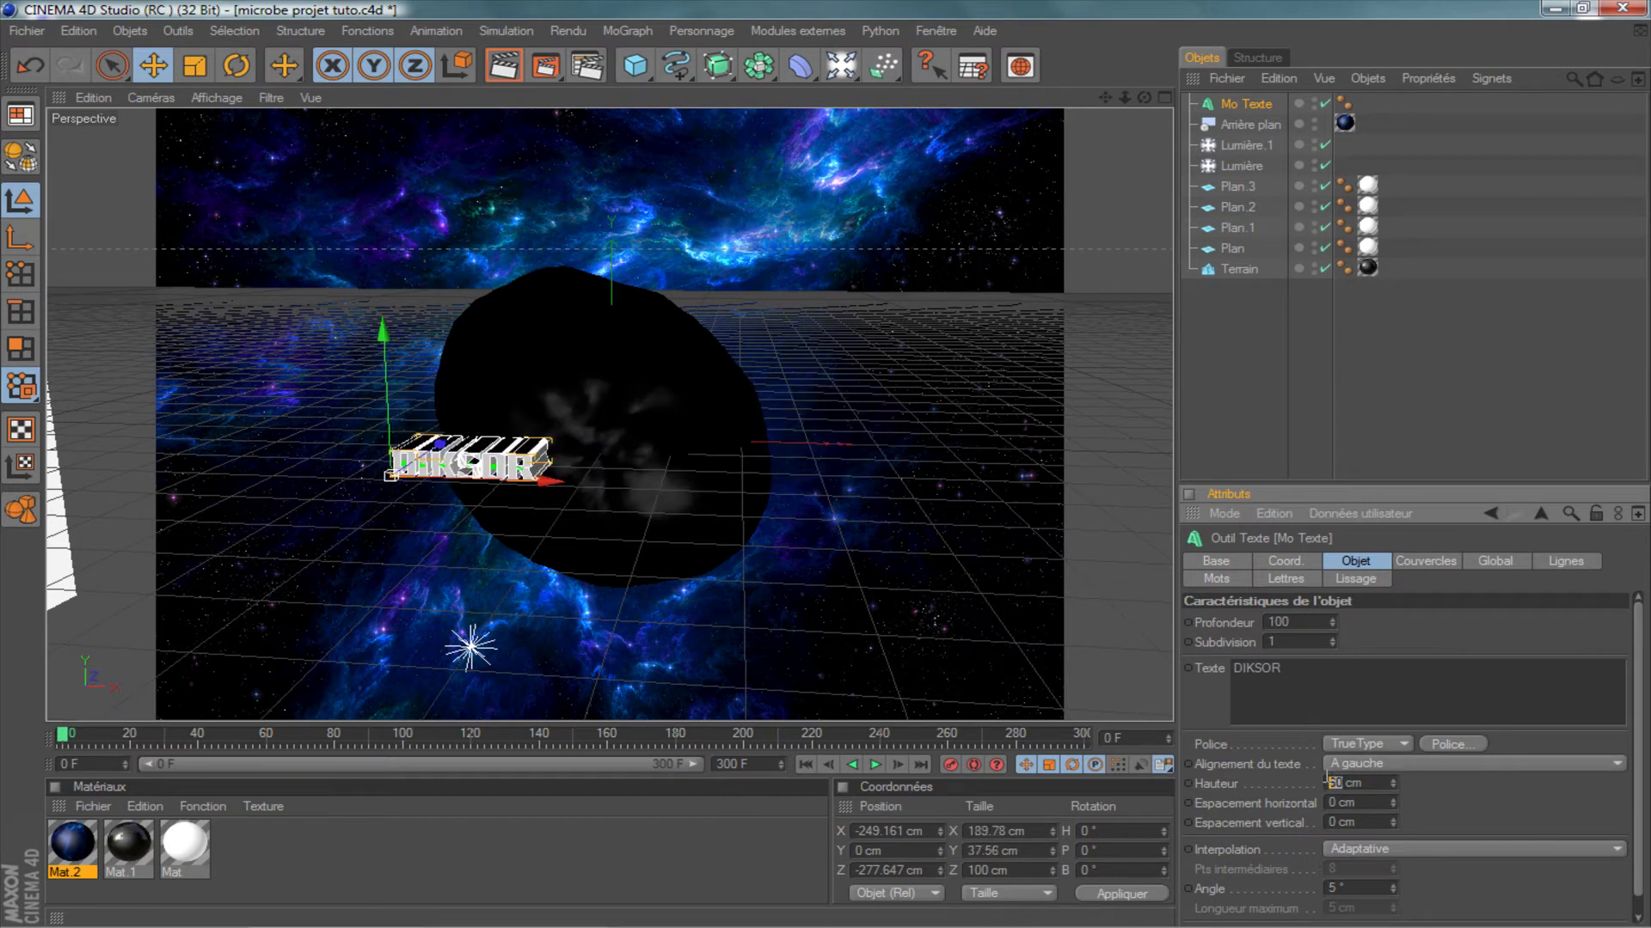
key(Return)
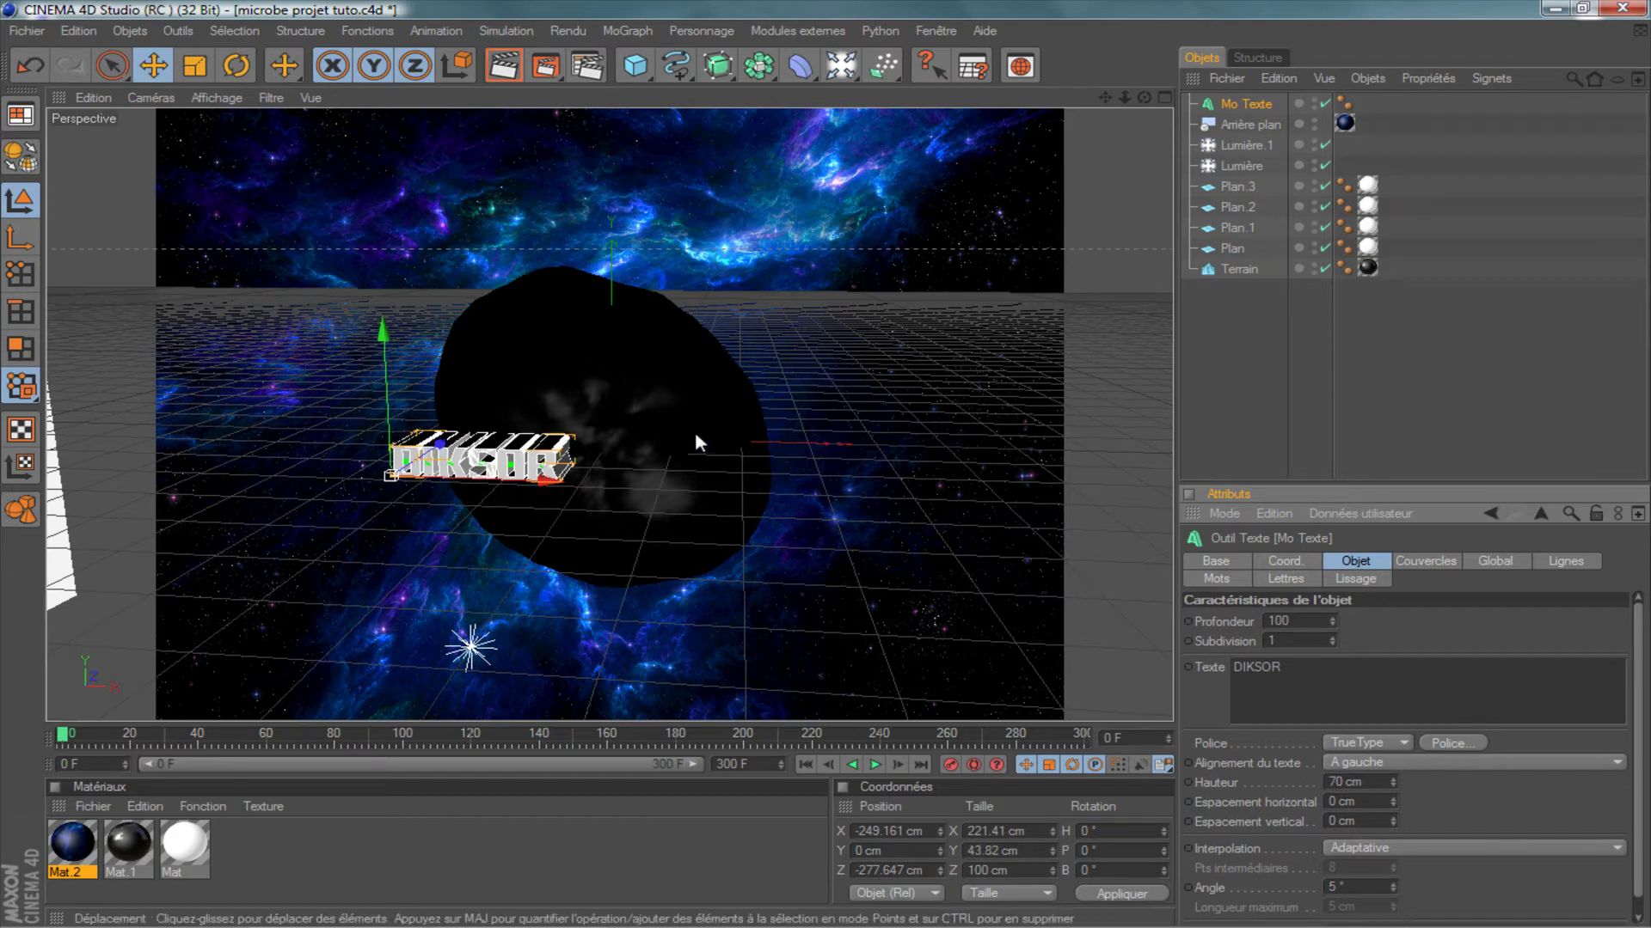
drag(1145, 97, 824, 463)
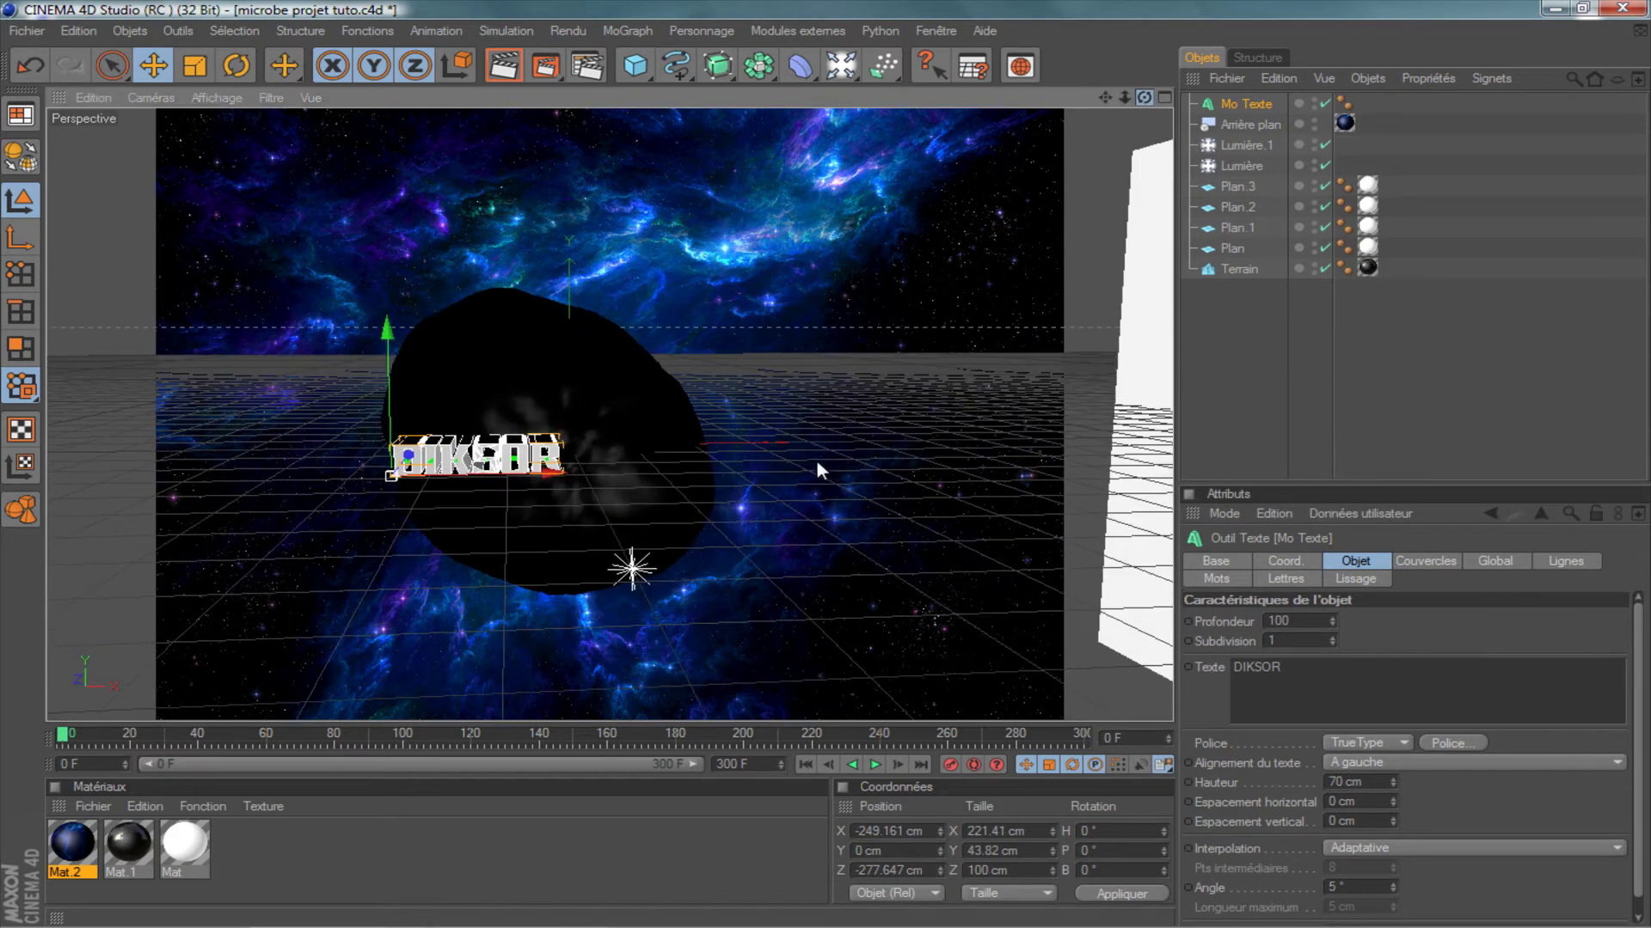
Set both Début and Fin caps of DIKSOR to Couvercle et biseau.
click(1425, 560)
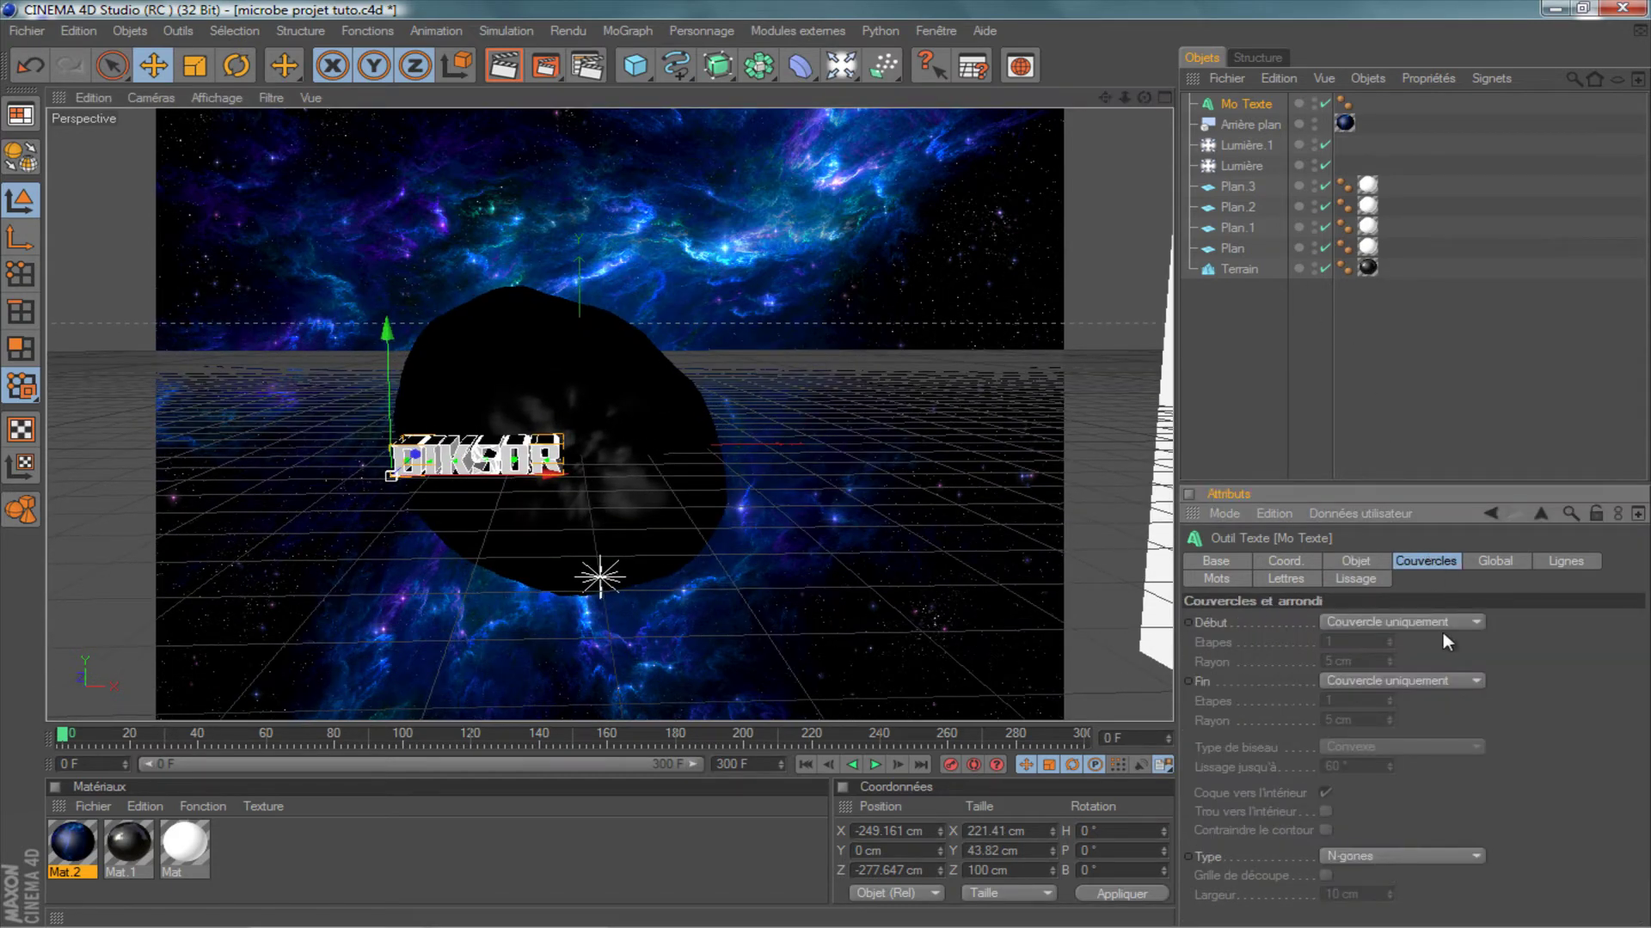
click(1466, 628)
click(1380, 703)
click(1452, 682)
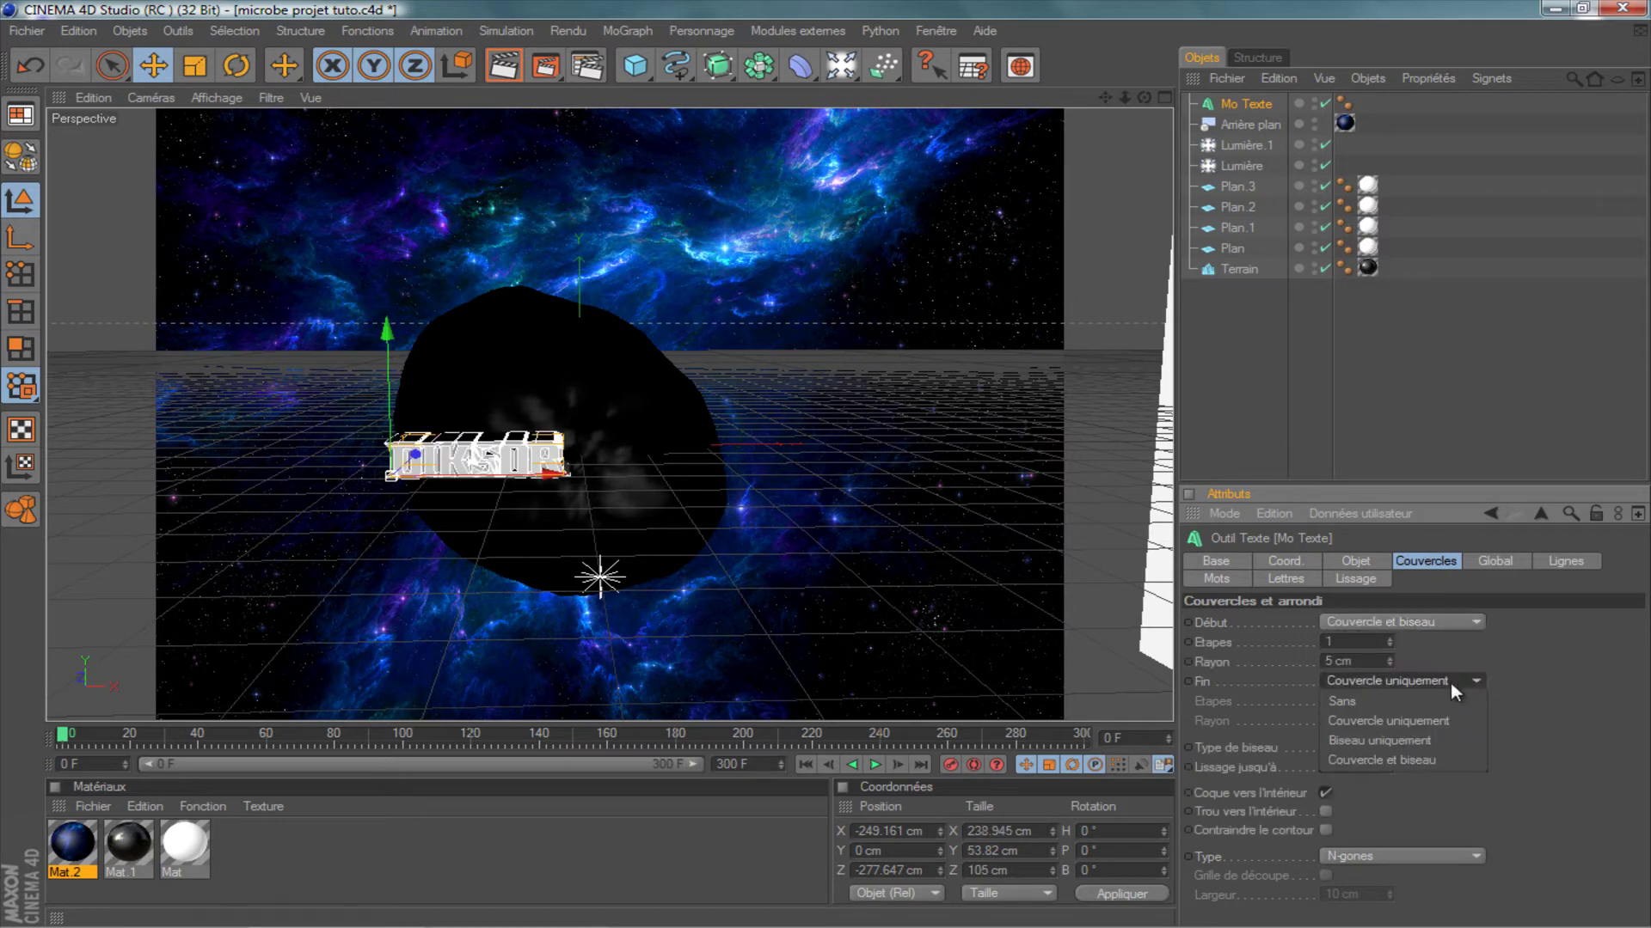
click(1392, 760)
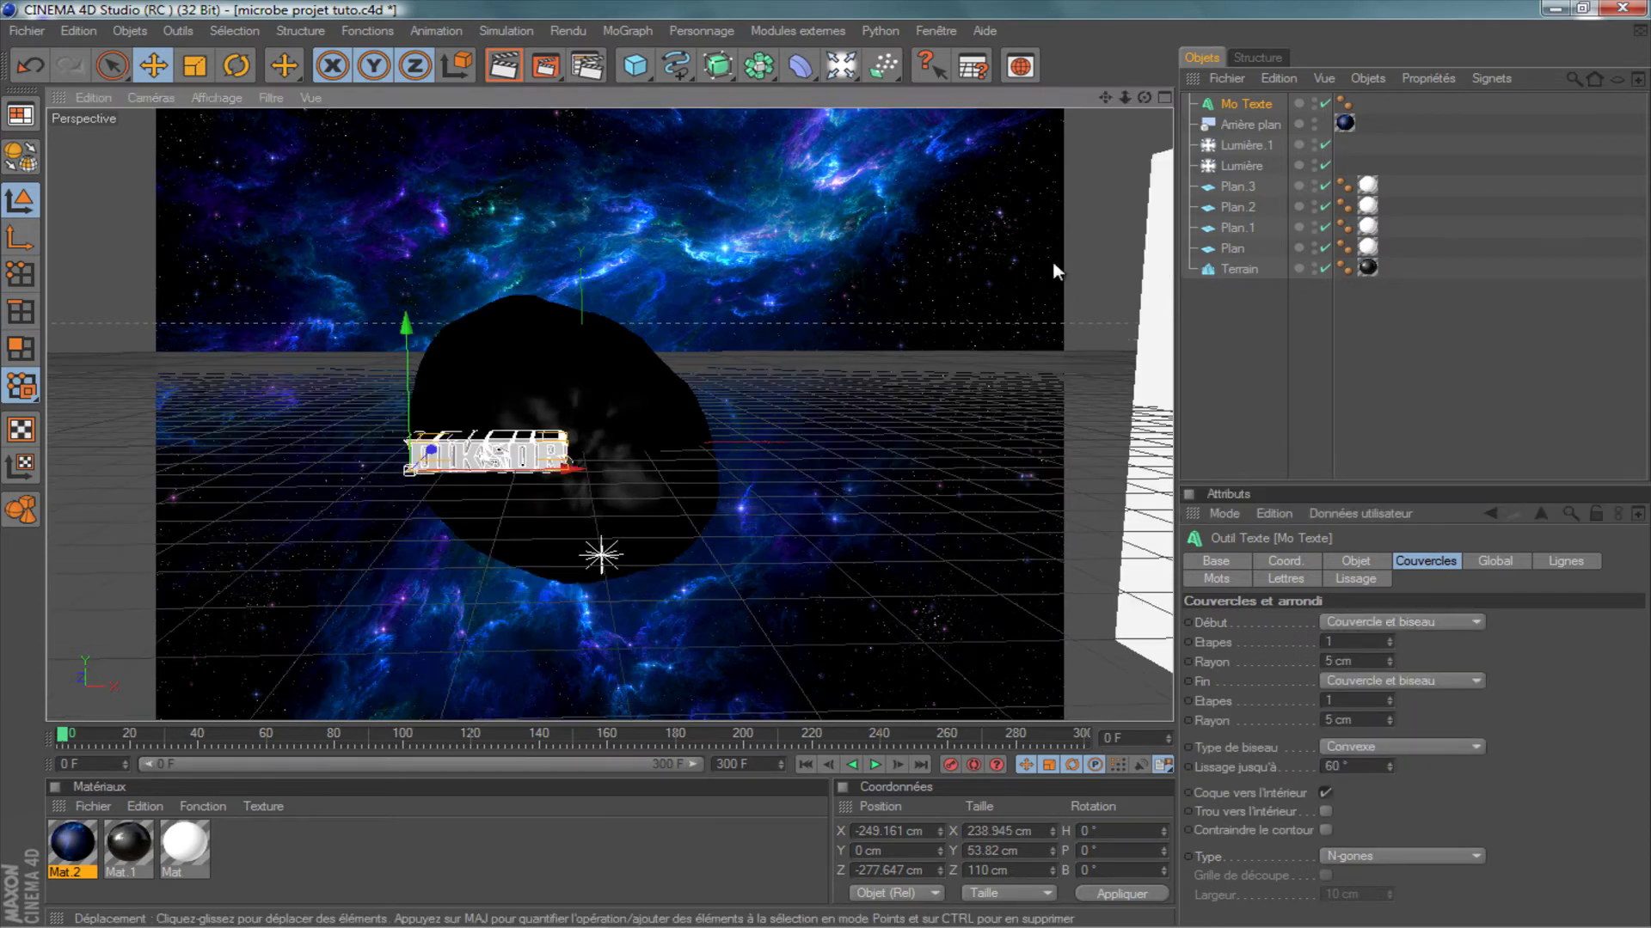
mouse_move(1144, 96)
mouse_down()
mouse_move(1109, 111)
mouse_move(1049, 210)
mouse_up()
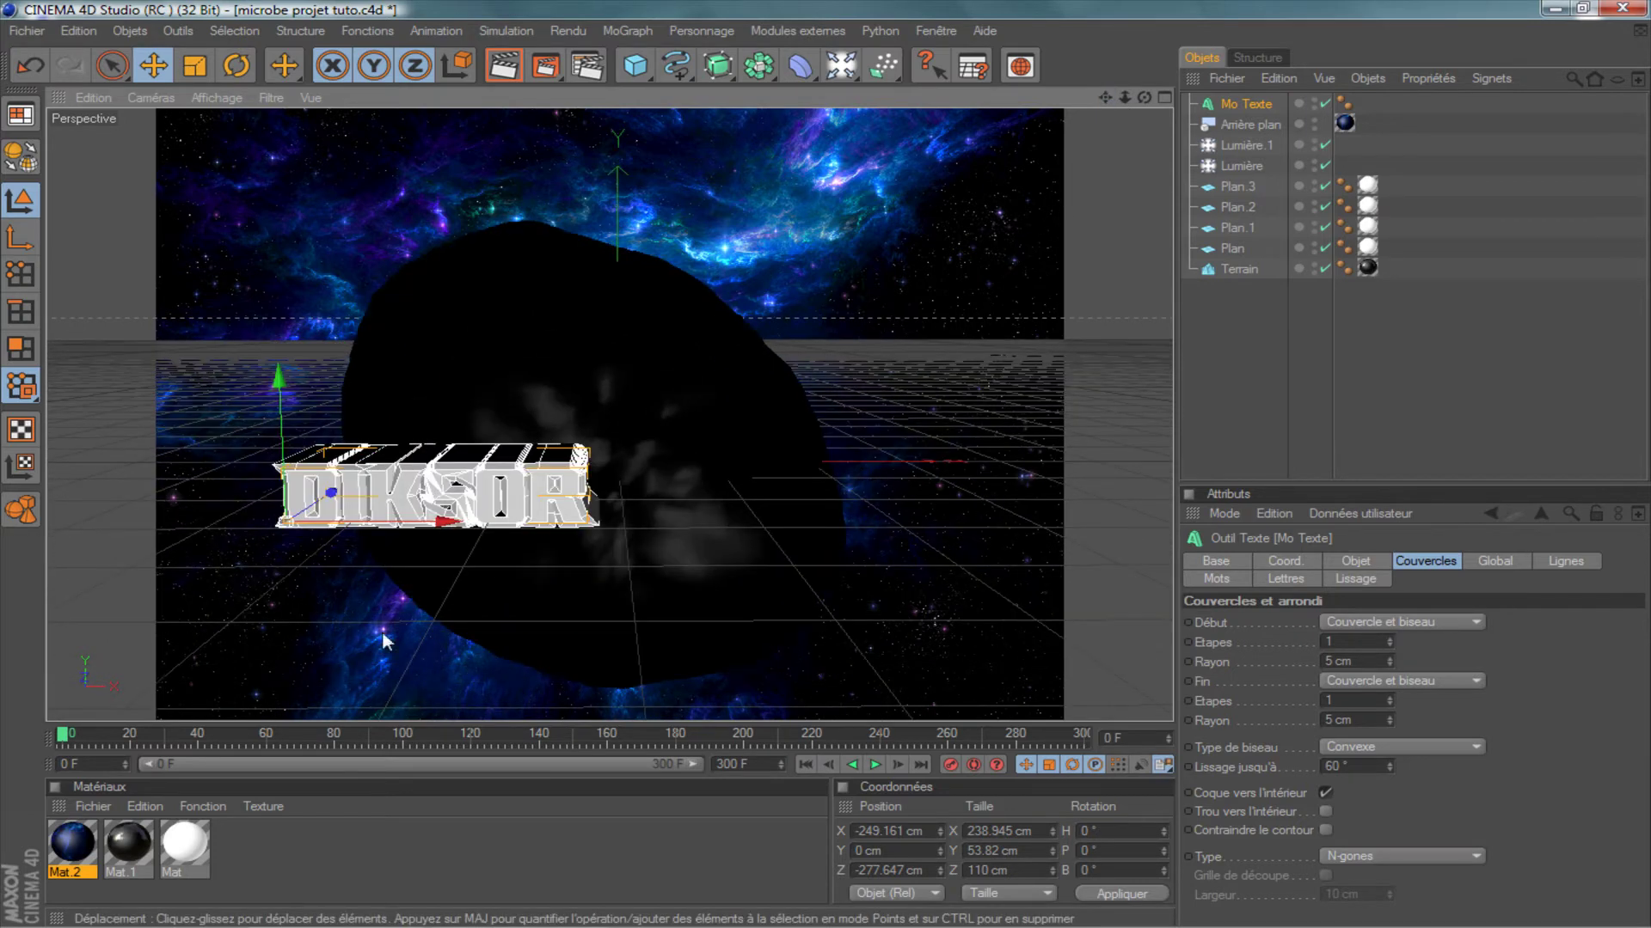
Create Mat.3 and set its Couleur to cyan 0/204/255.
click(96, 803)
click(173, 538)
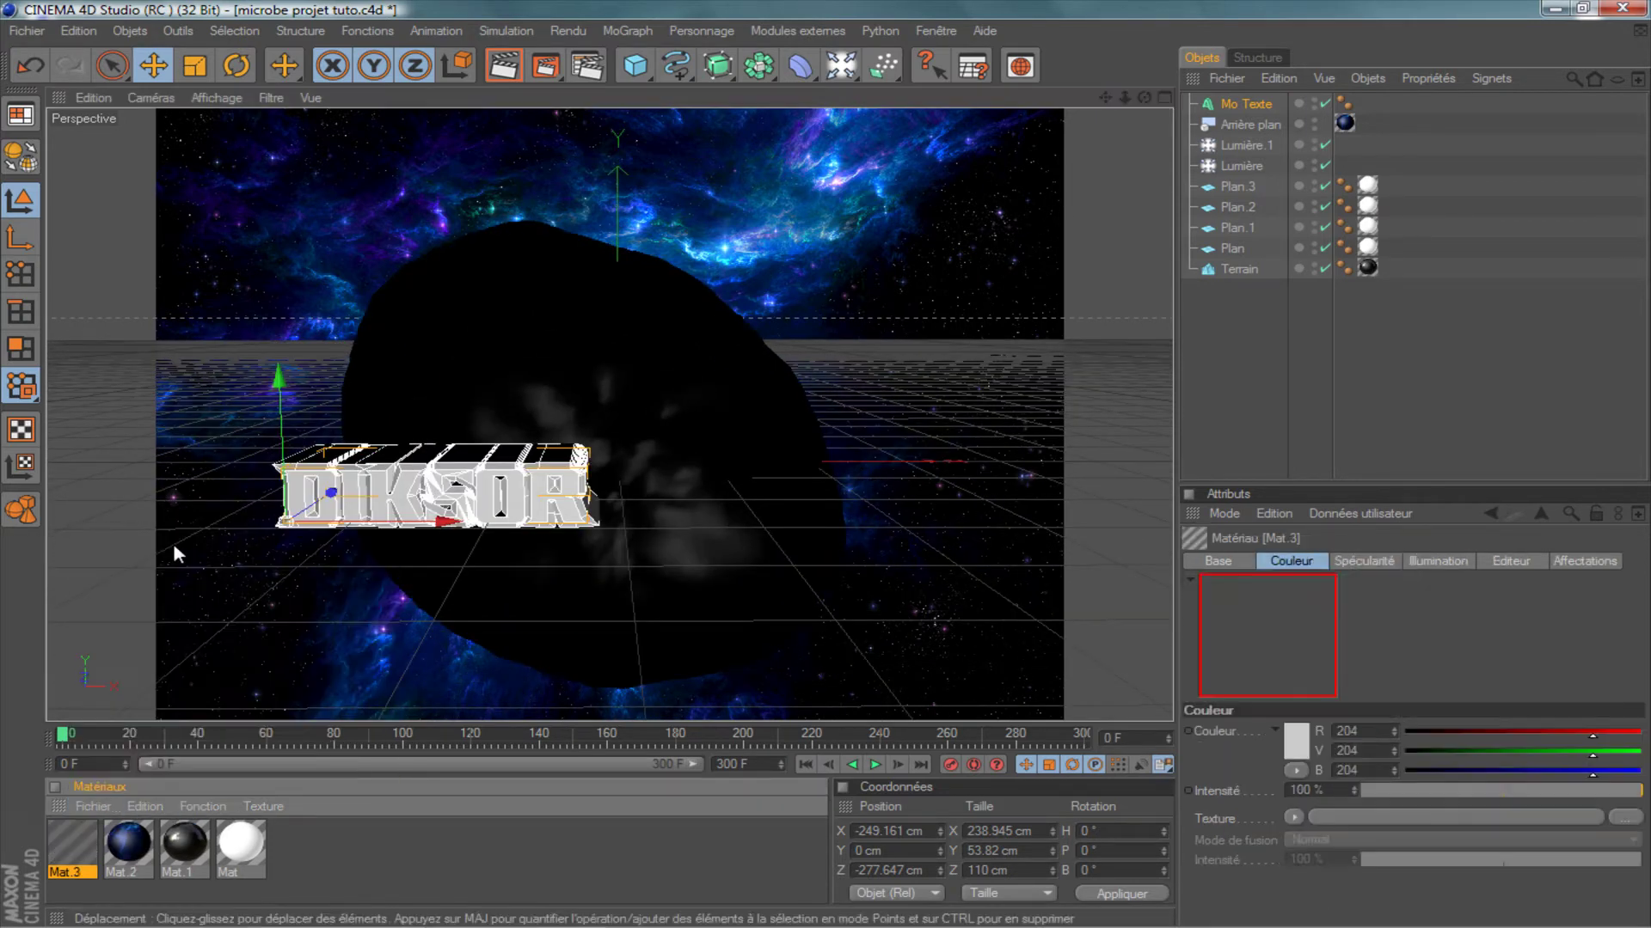
double_click(81, 839)
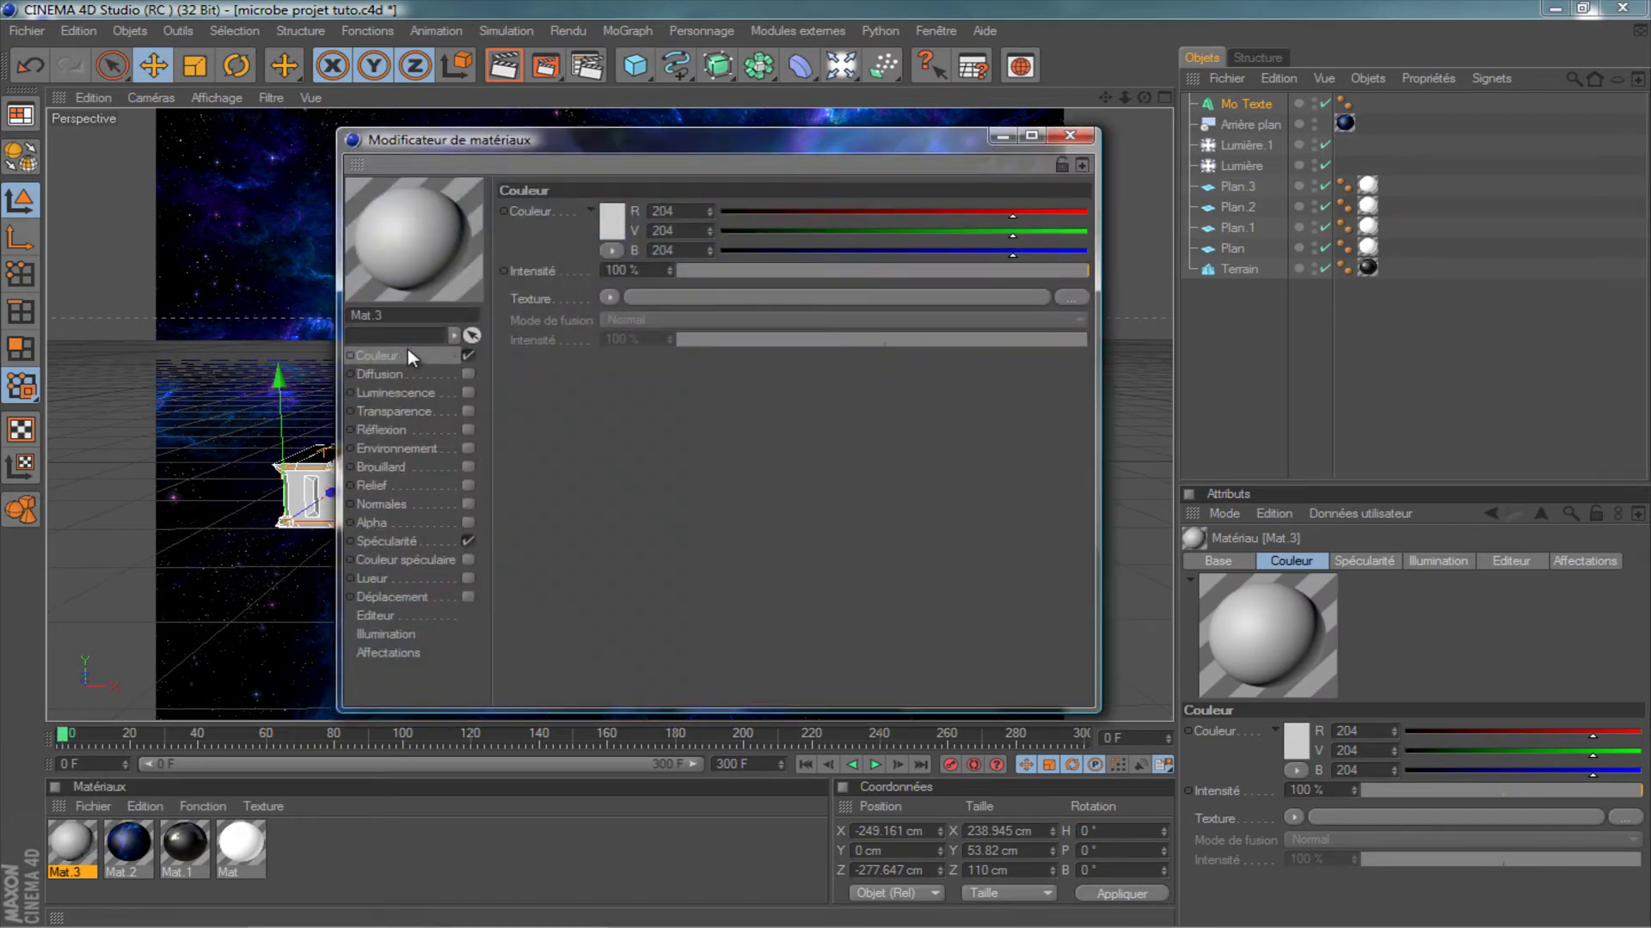
click(611, 222)
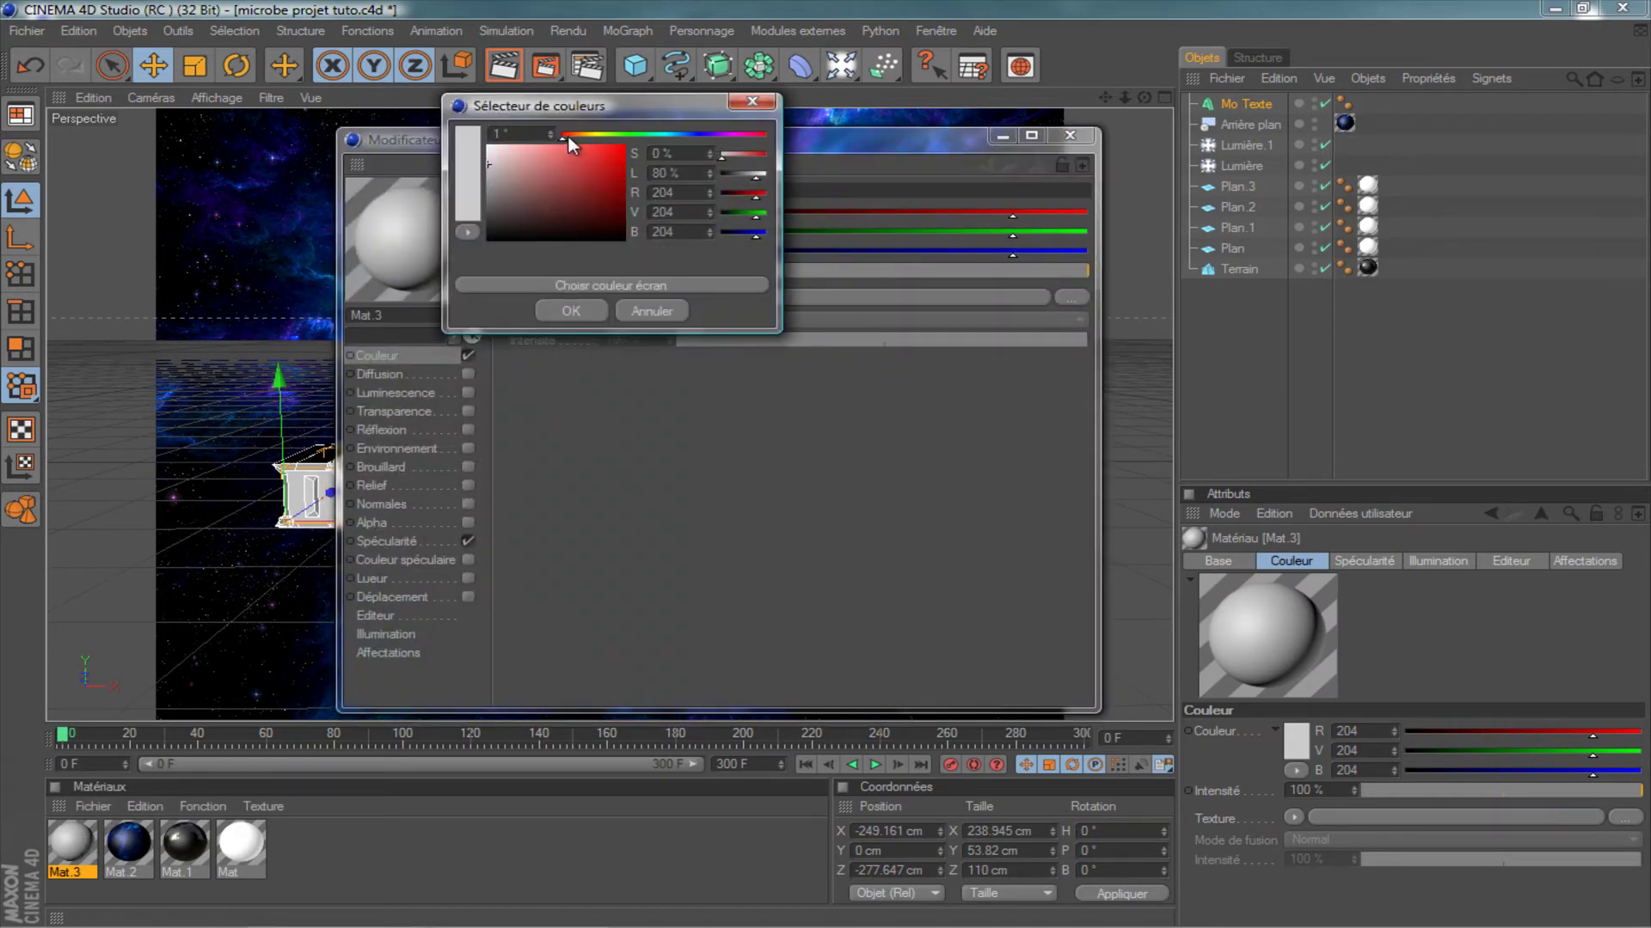
drag(567, 136, 675, 136)
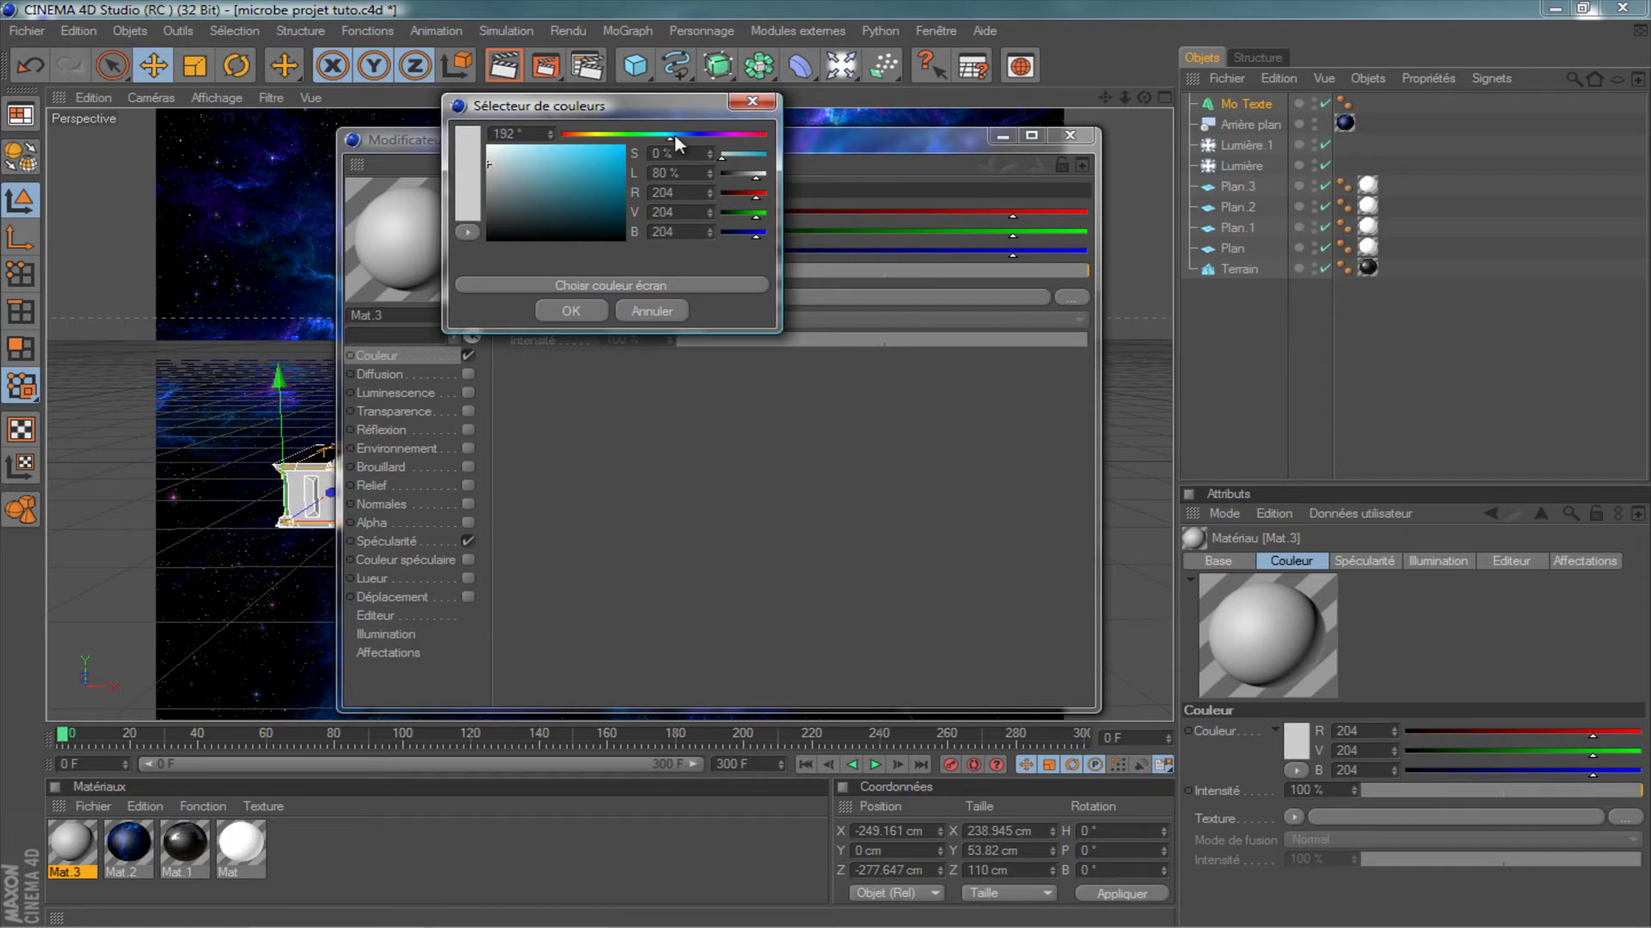
drag(596, 178, 644, 143)
click(563, 316)
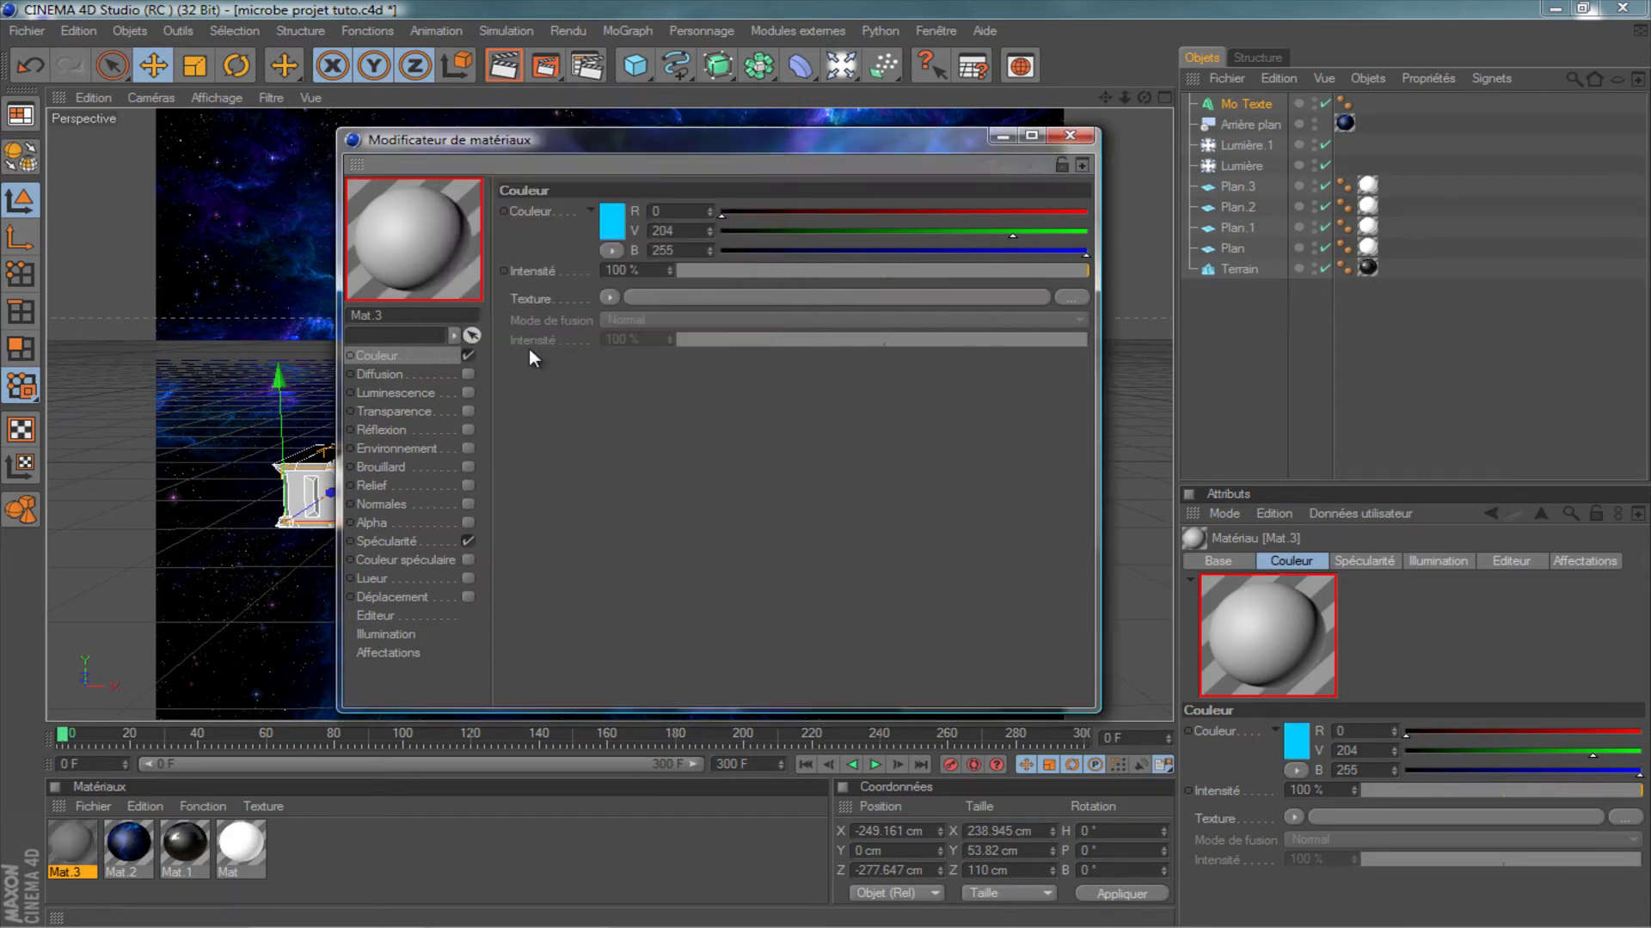
Enable 20% Réflexion on Mat.3 with a reduced-intensity Fresnel texture.
click(404, 430)
click(468, 430)
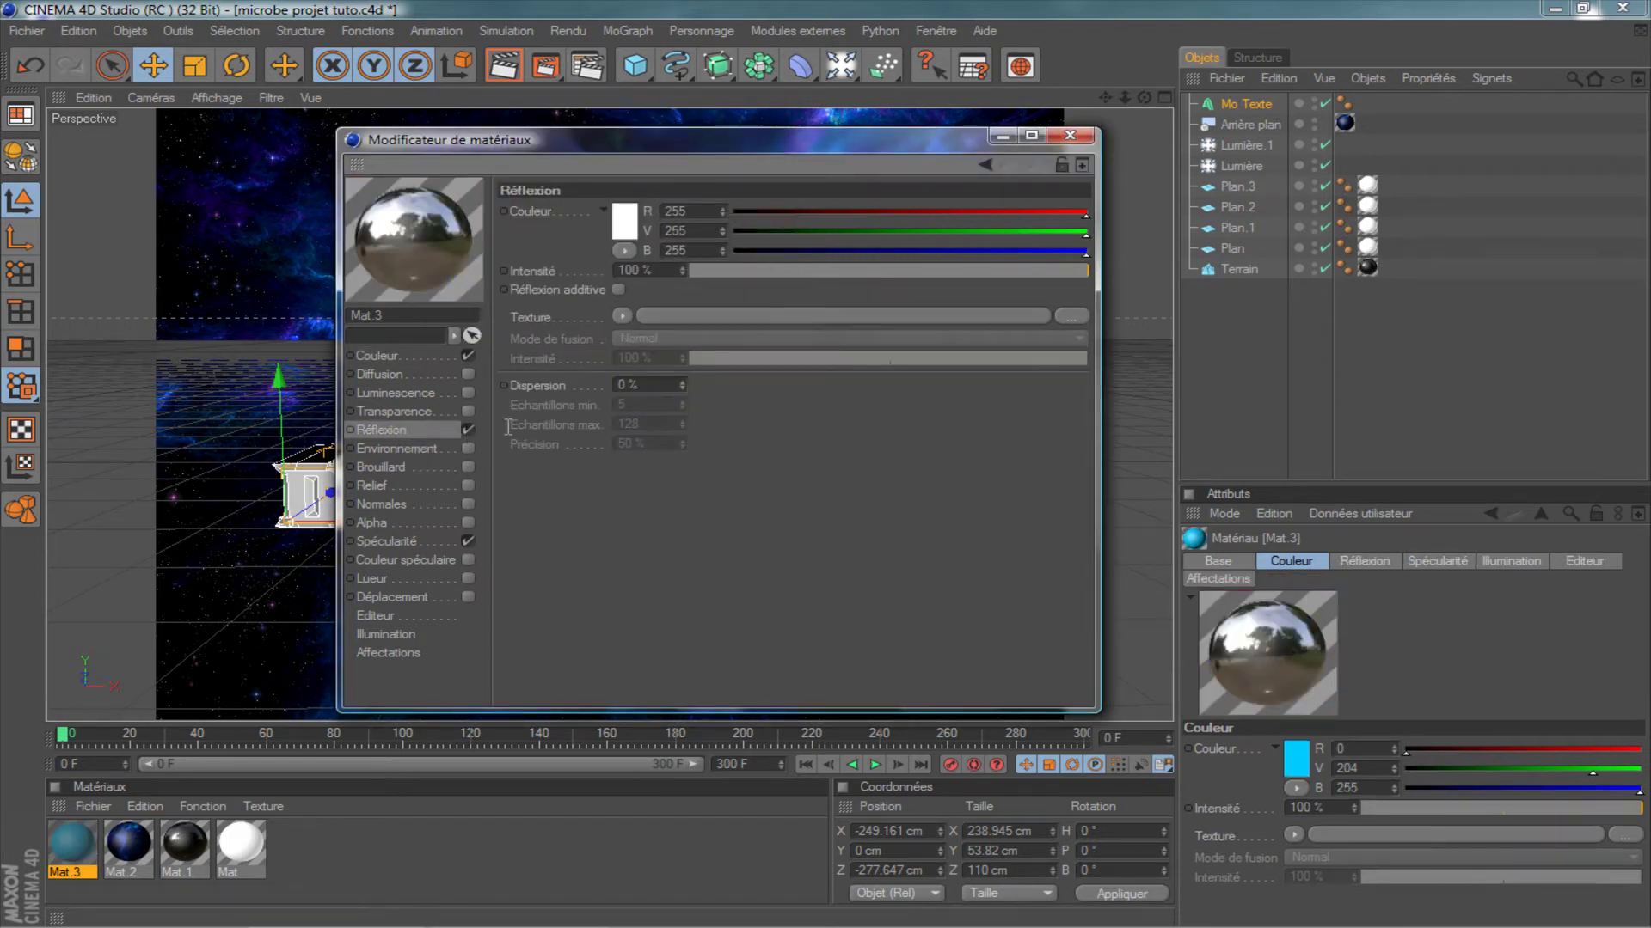
click(741, 269)
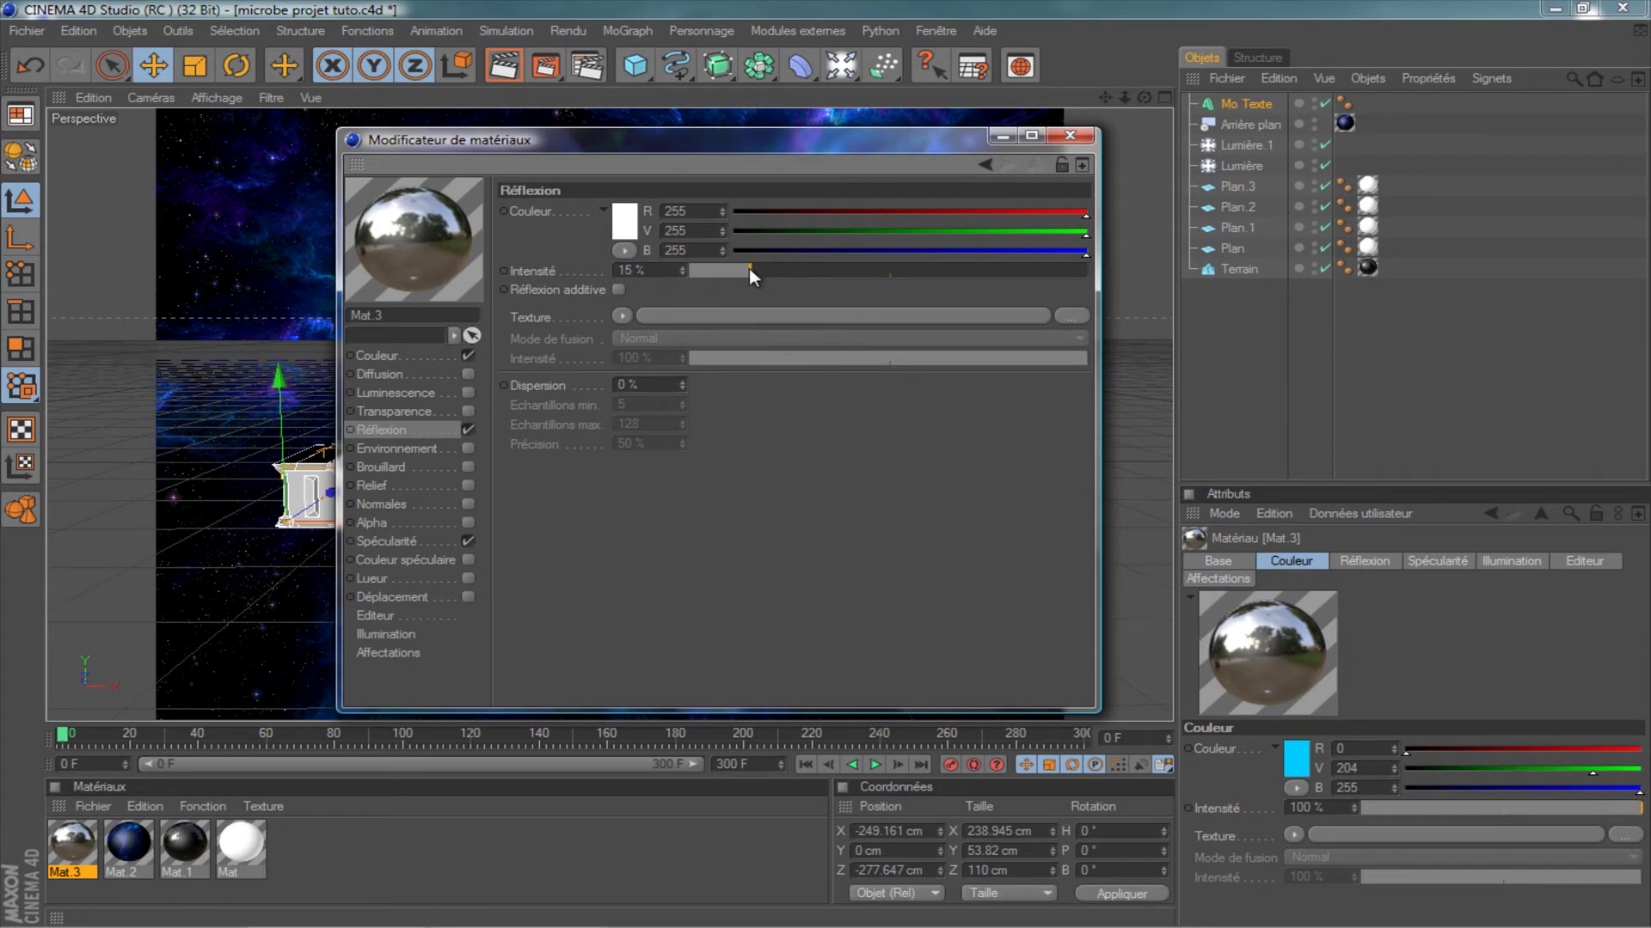
drag(750, 268, 767, 269)
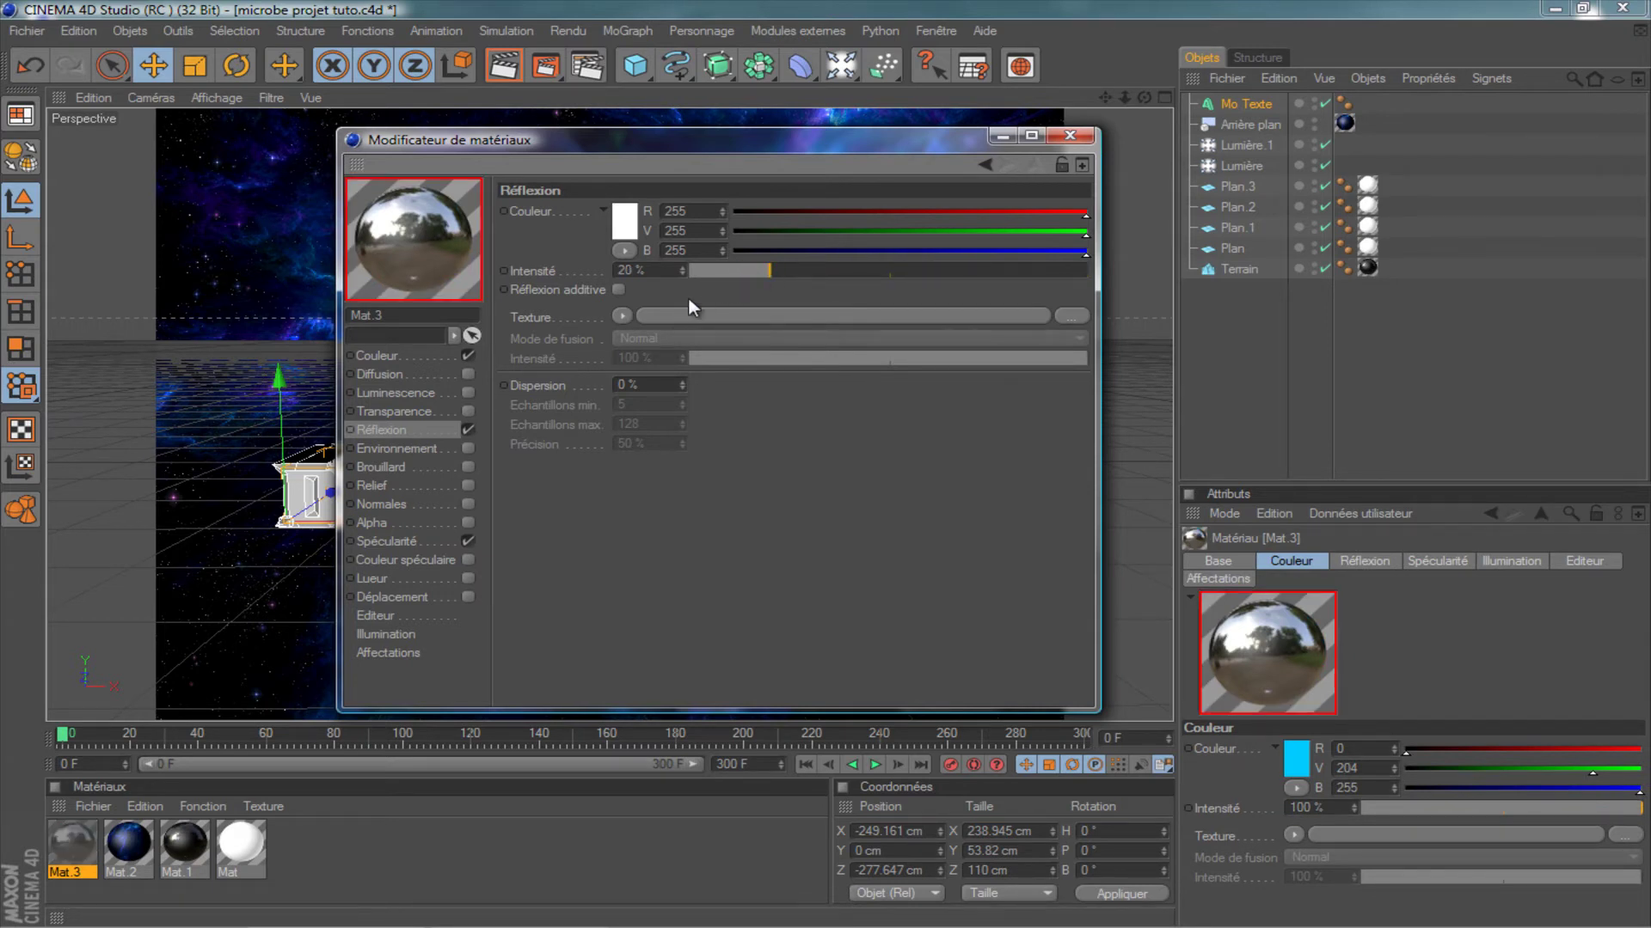
click(622, 316)
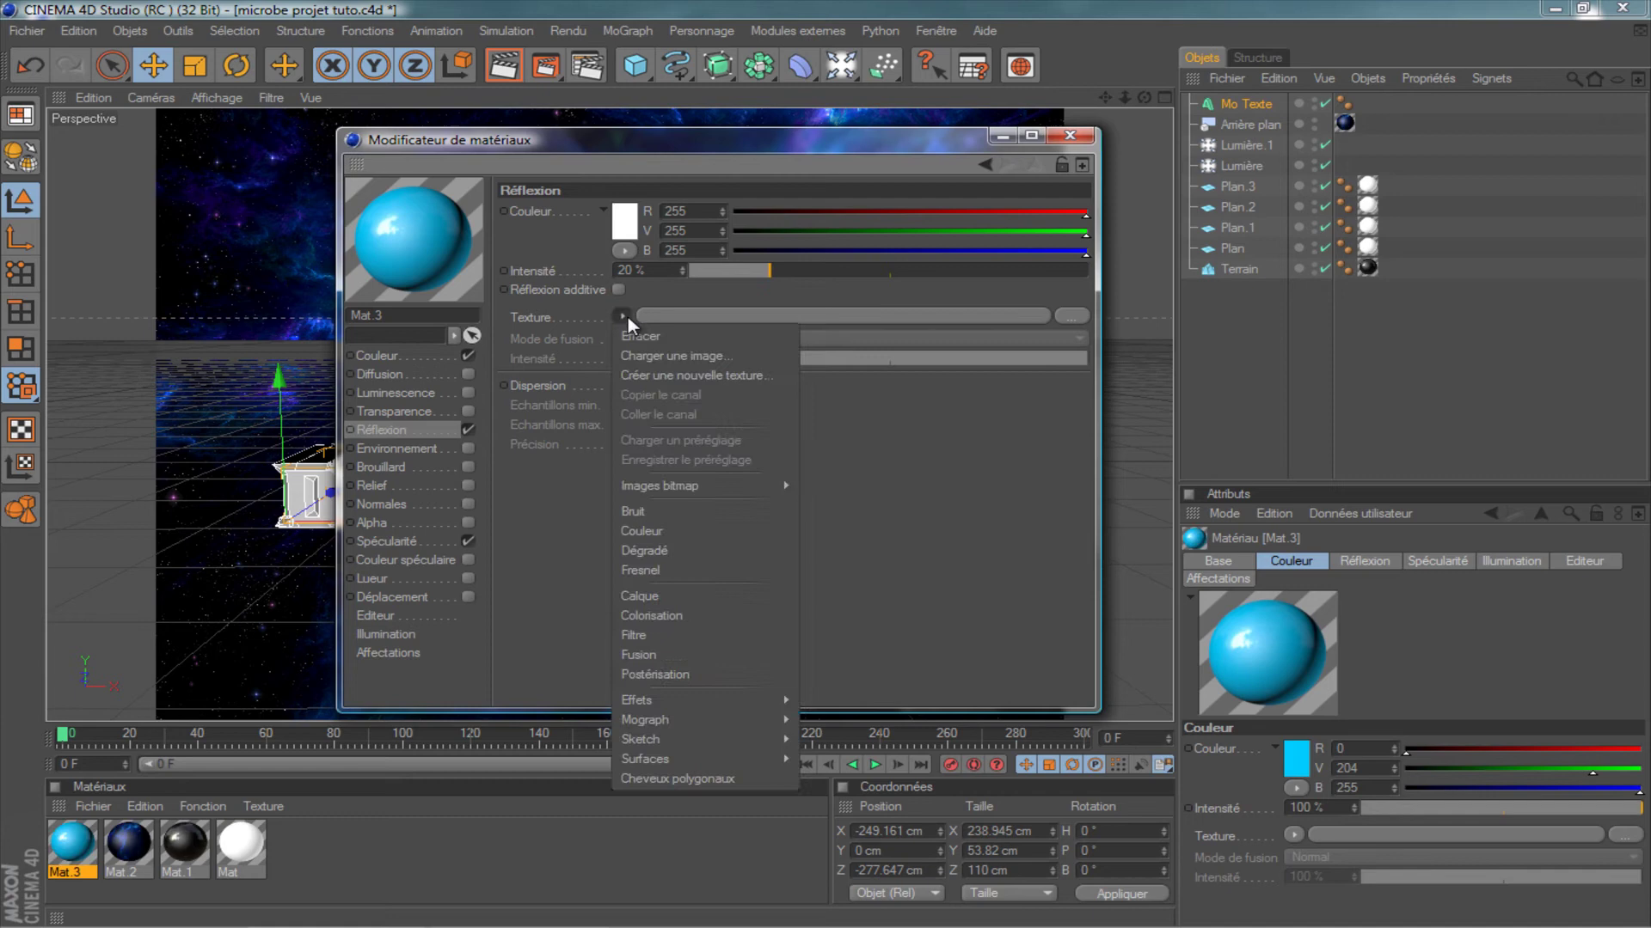
click(657, 550)
drag(746, 414, 777, 416)
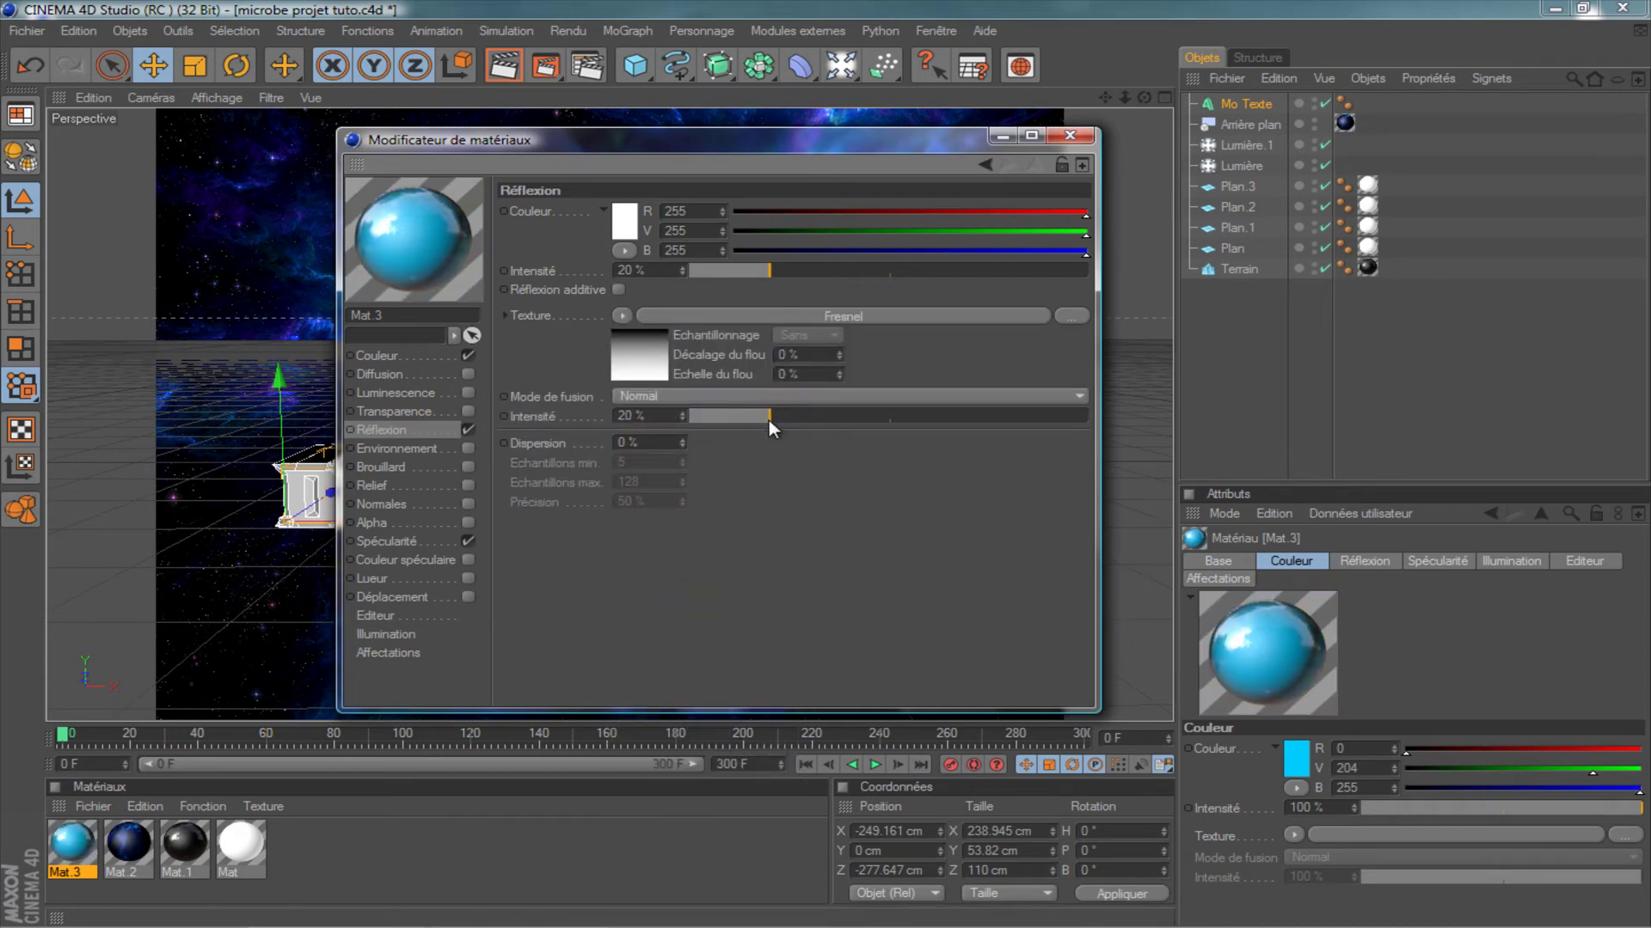
click(1069, 135)
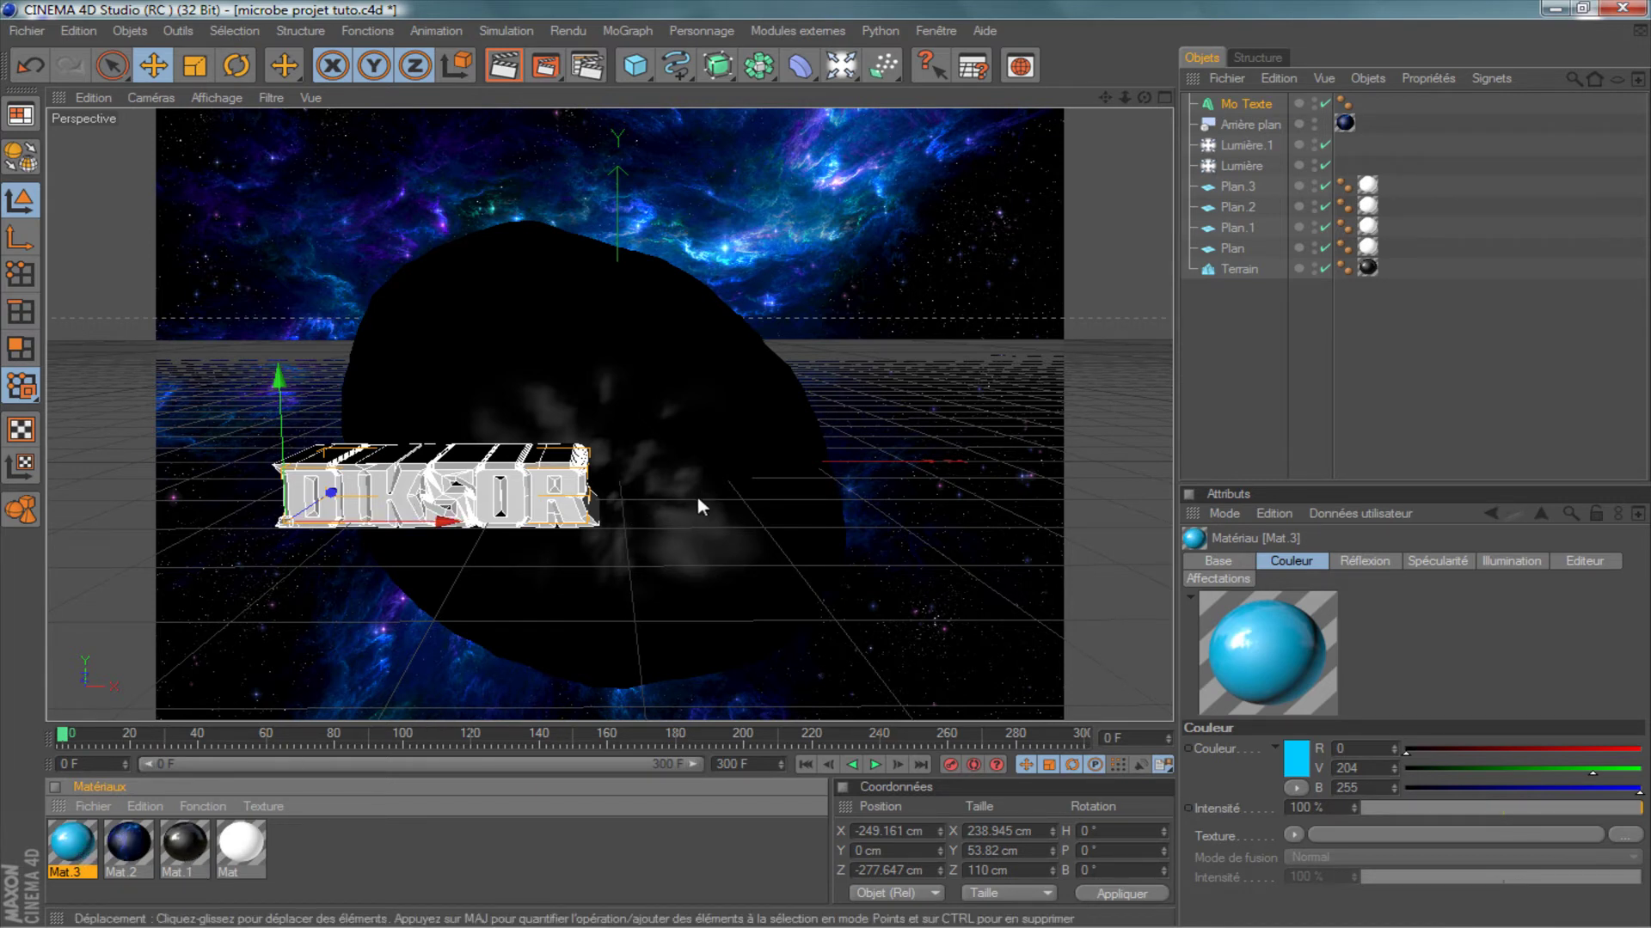
Apply Mat.1 and Mat.3 to Mo Texte, restricting the Mat.3 tag to selection C1.
mouse_move(184, 851)
mouse_down()
mouse_move(1237, 150)
mouse_move(1245, 103)
mouse_up()
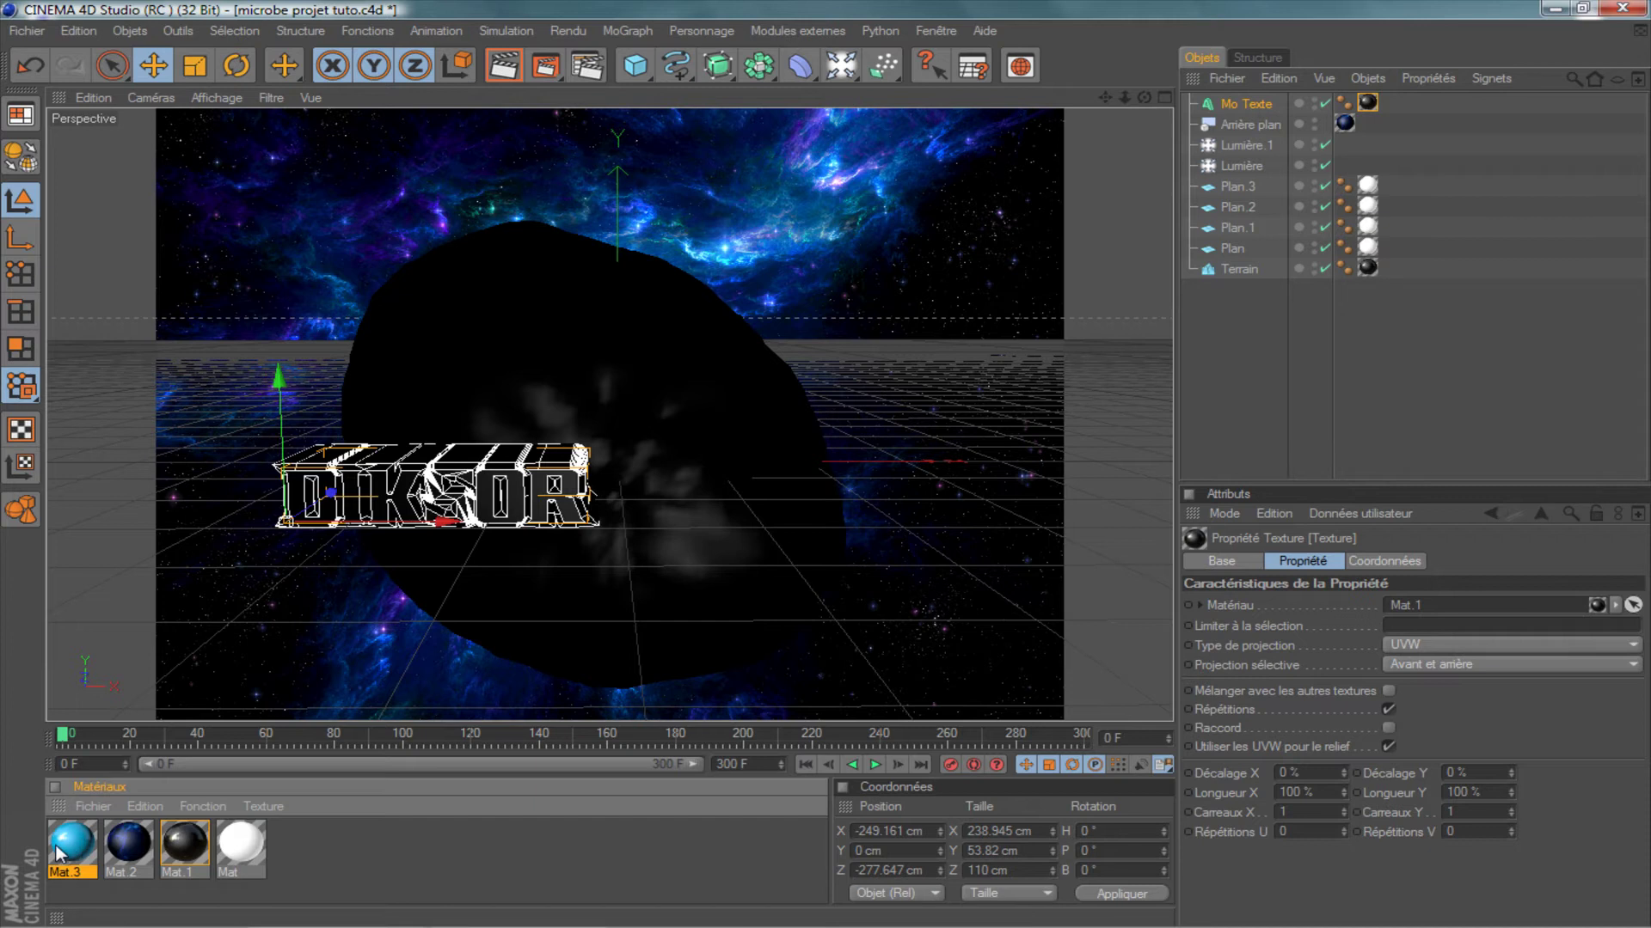
drag(72, 853, 1244, 114)
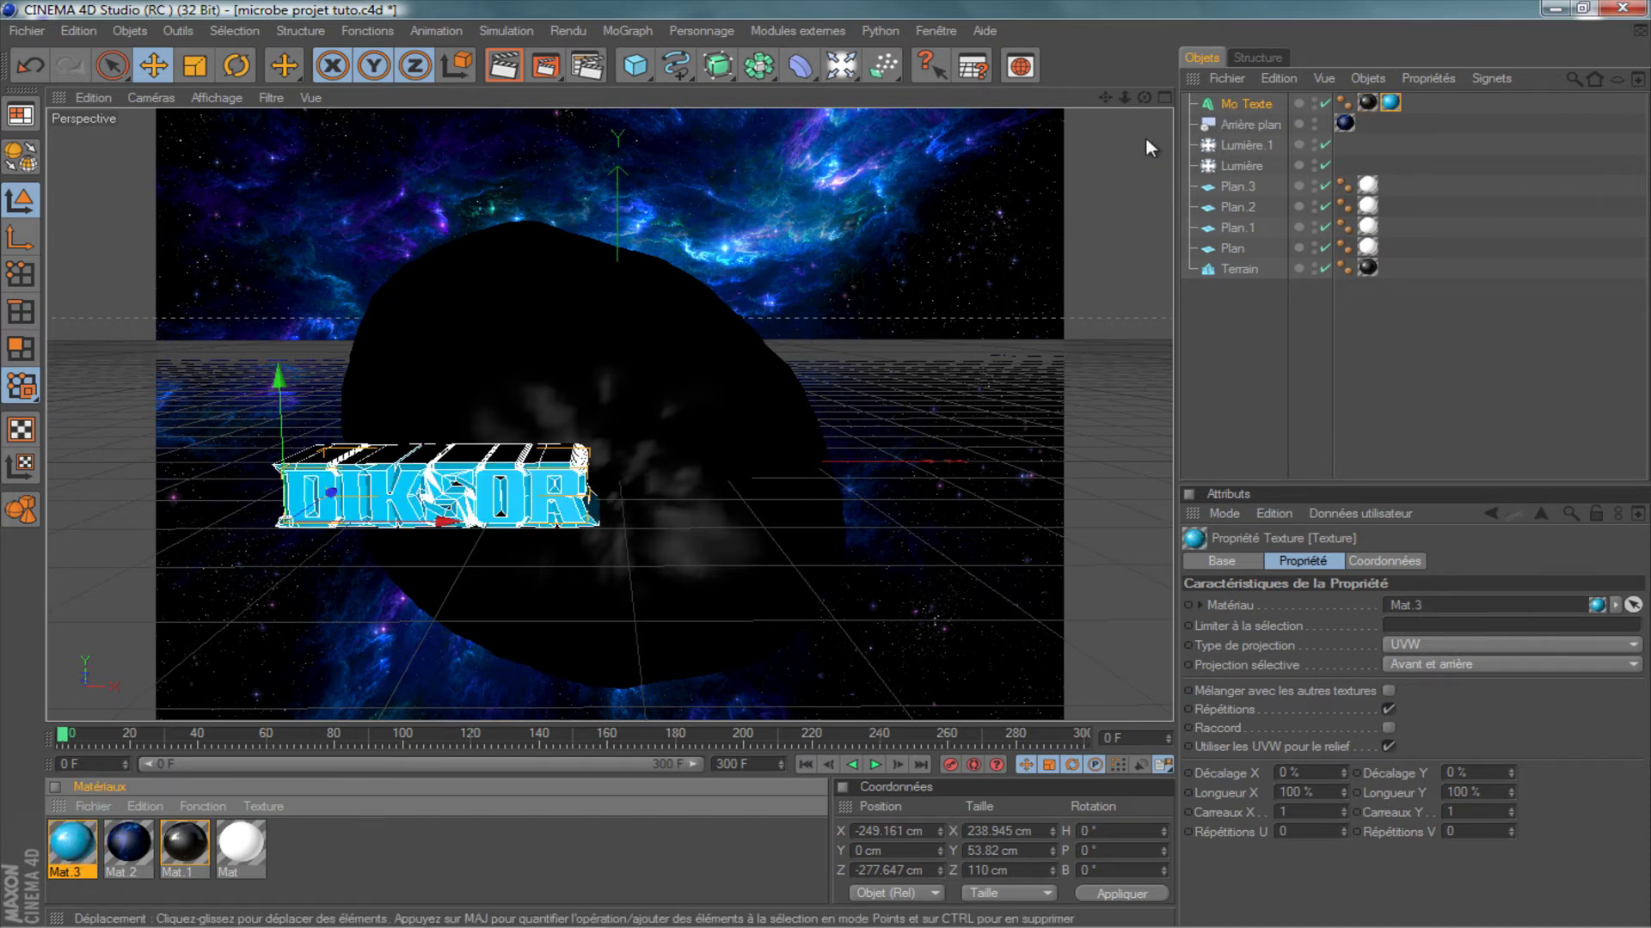
click(1390, 104)
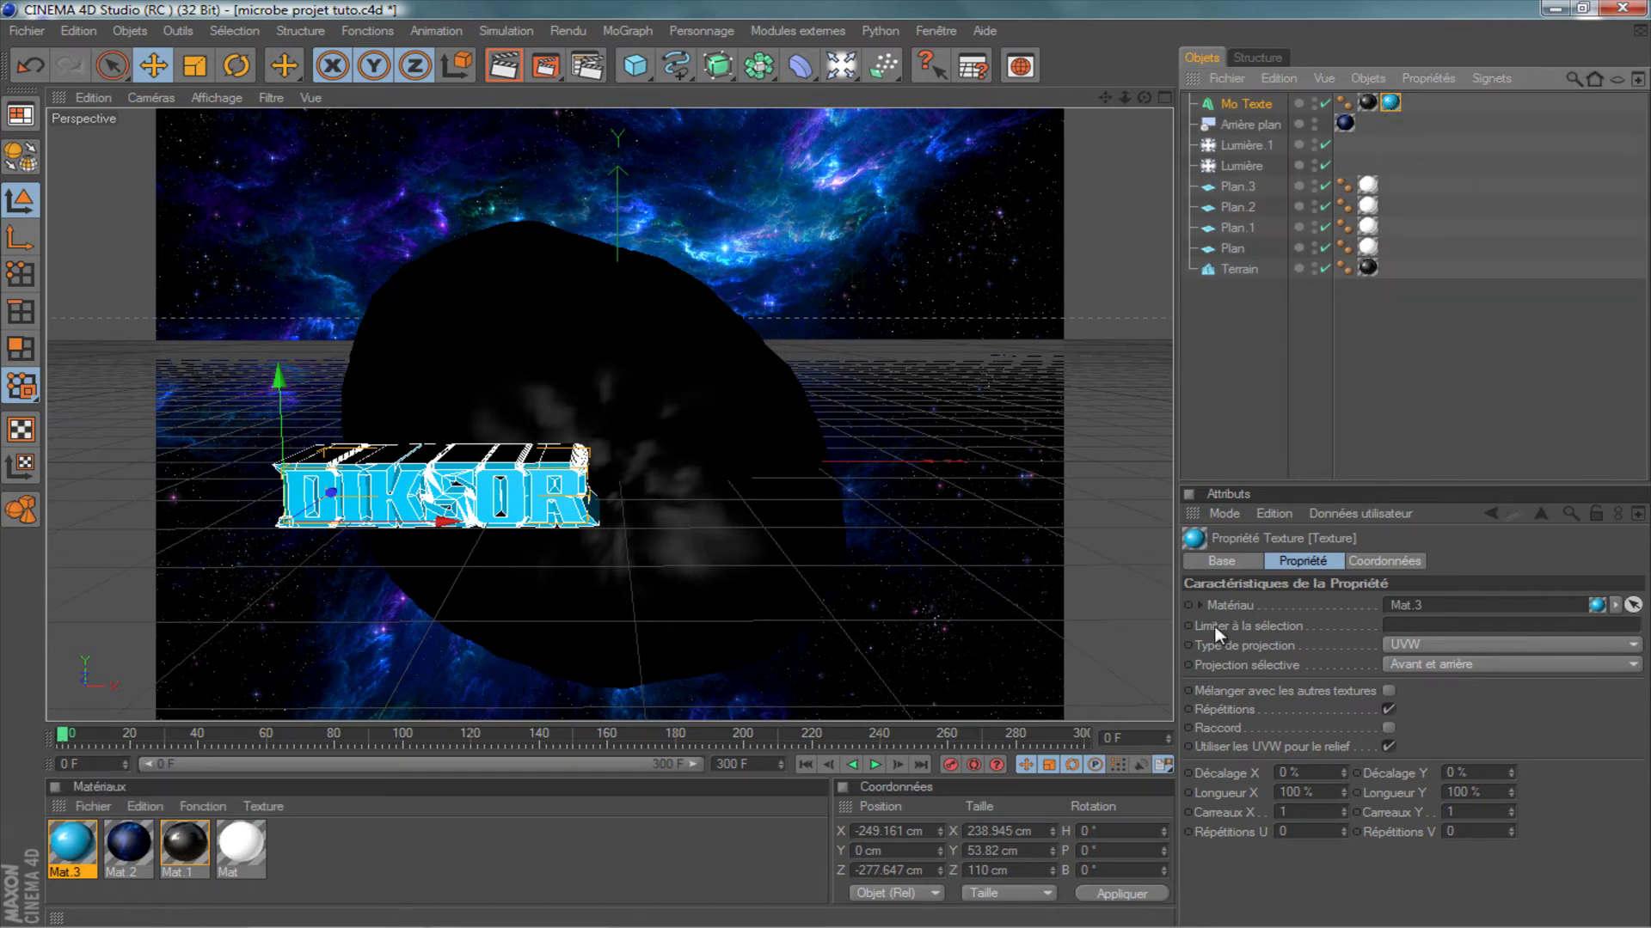
click(1407, 625)
text(C1)
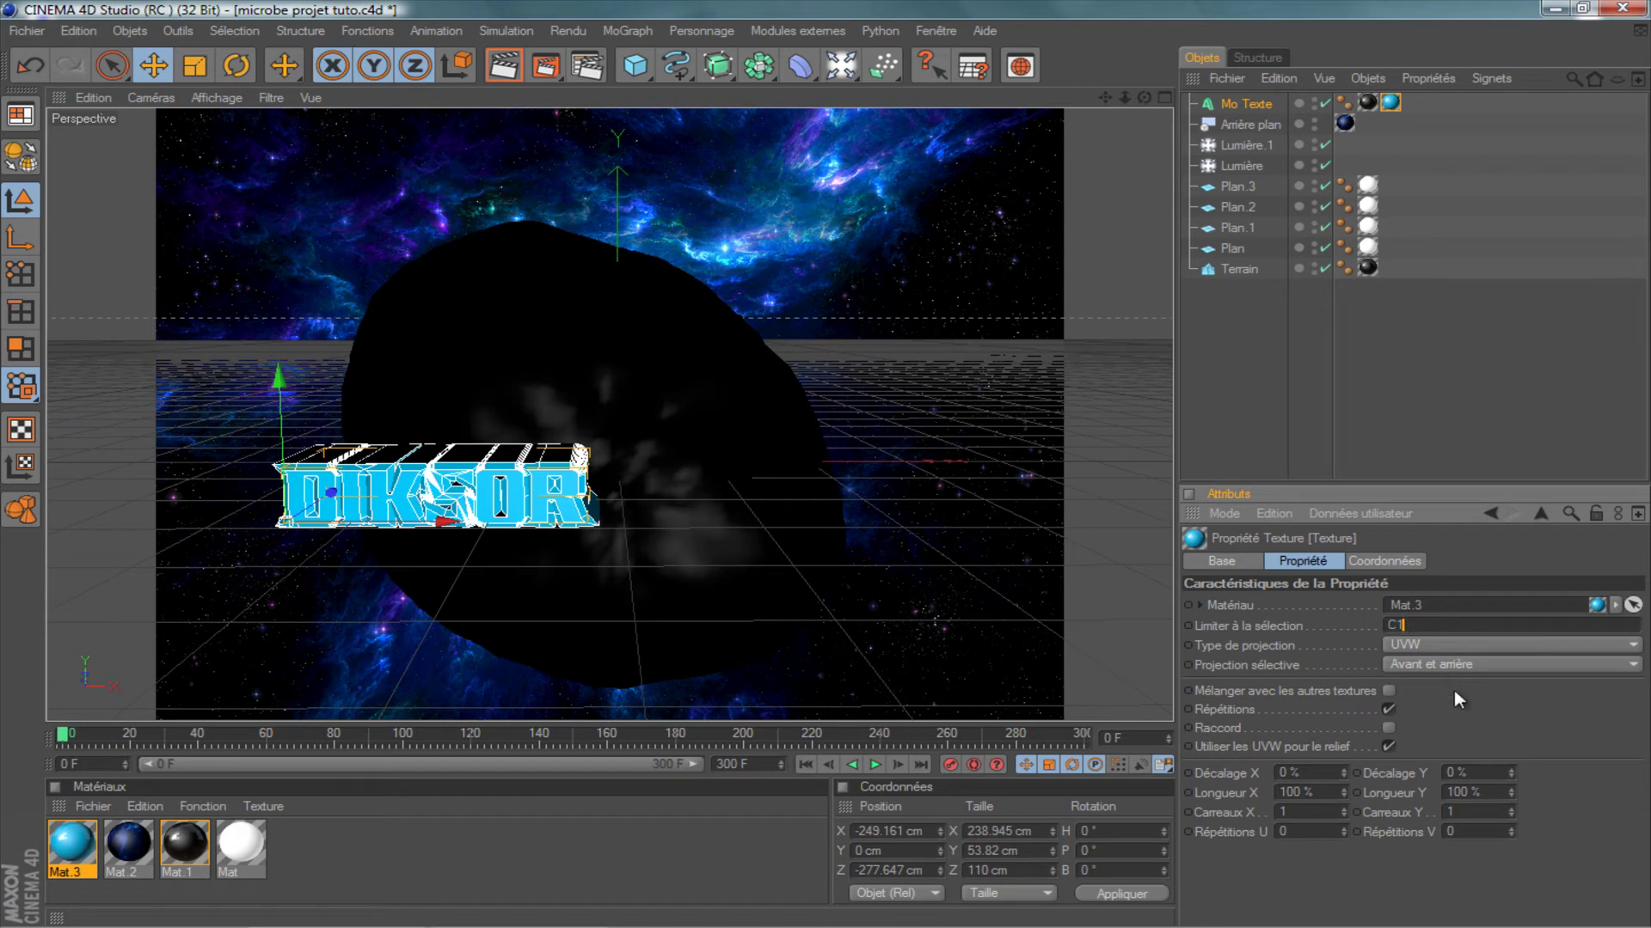
key(Return)
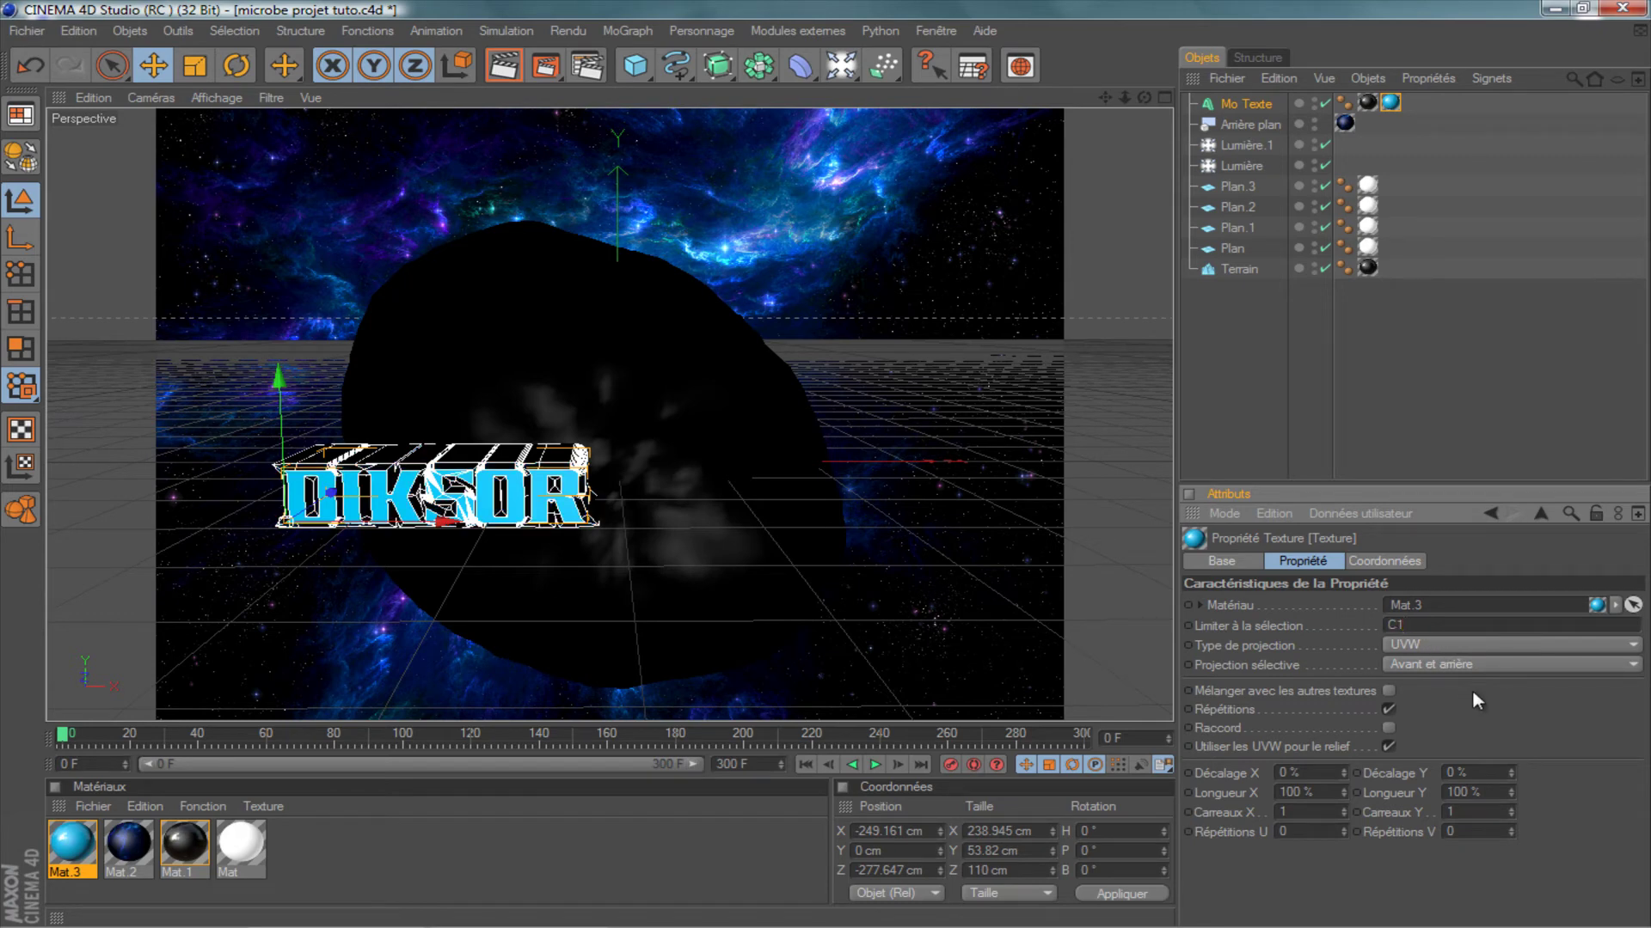
Move the DIKSOR text to X -135.462 cm, Z 26.157 cm, hidden behind the rock.
drag(1104, 97, 825, 462)
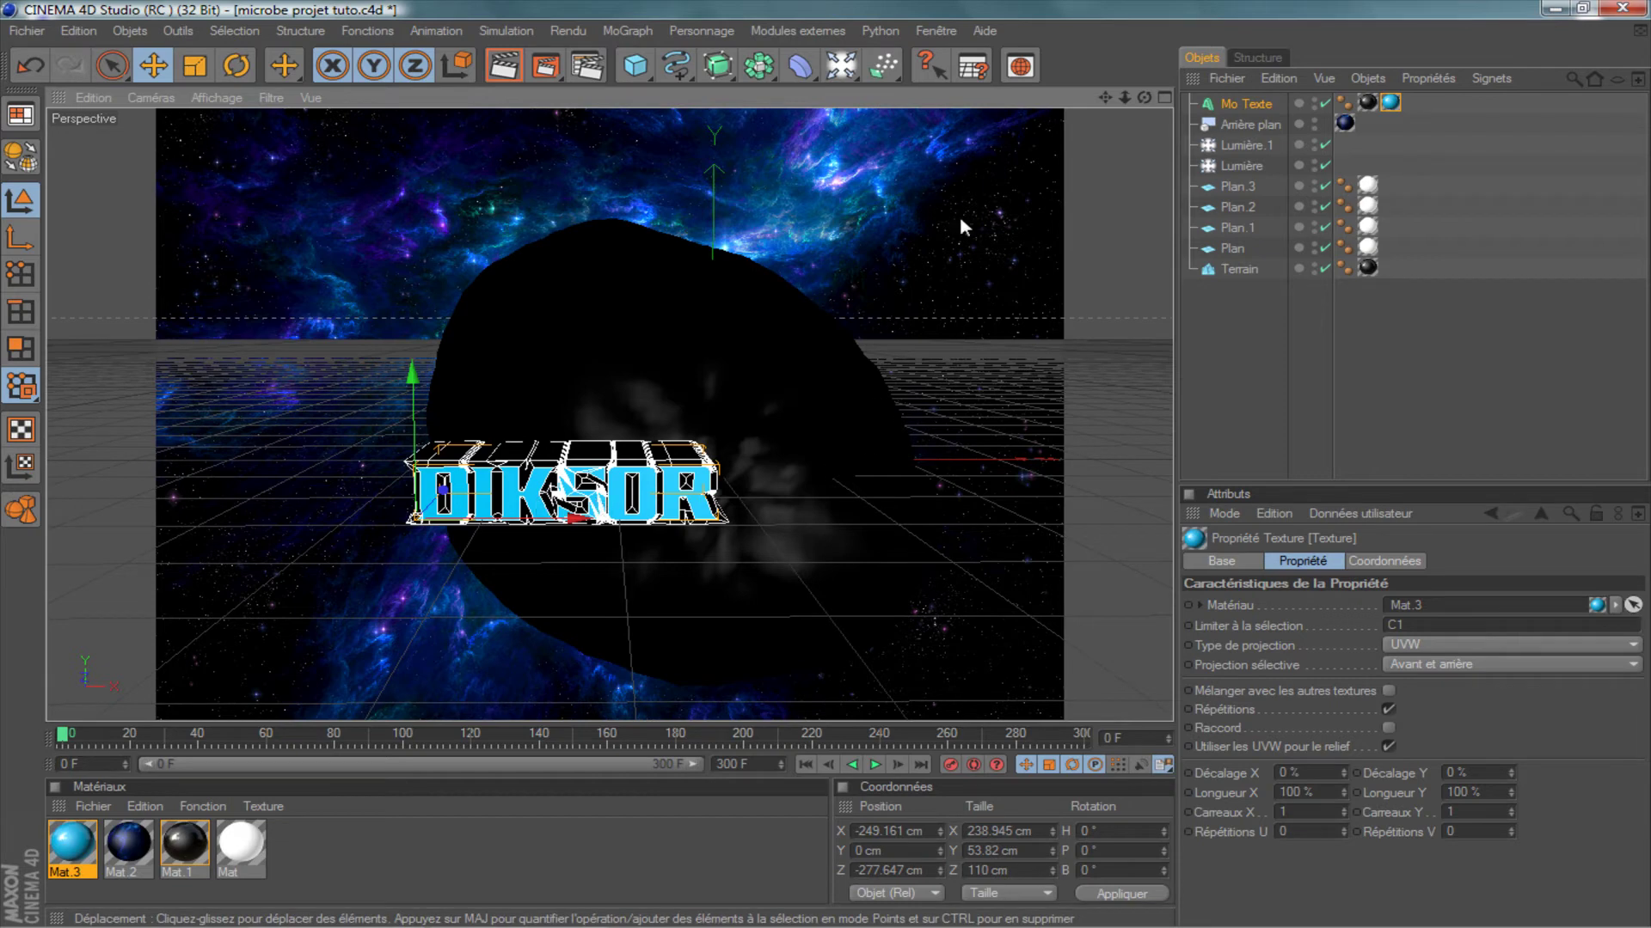
mouse_move(1144, 97)
mouse_down()
mouse_move(941, 466)
mouse_move(767, 464)
mouse_move(838, 467)
mouse_move(1054, 232)
mouse_move(471, 538)
mouse_up()
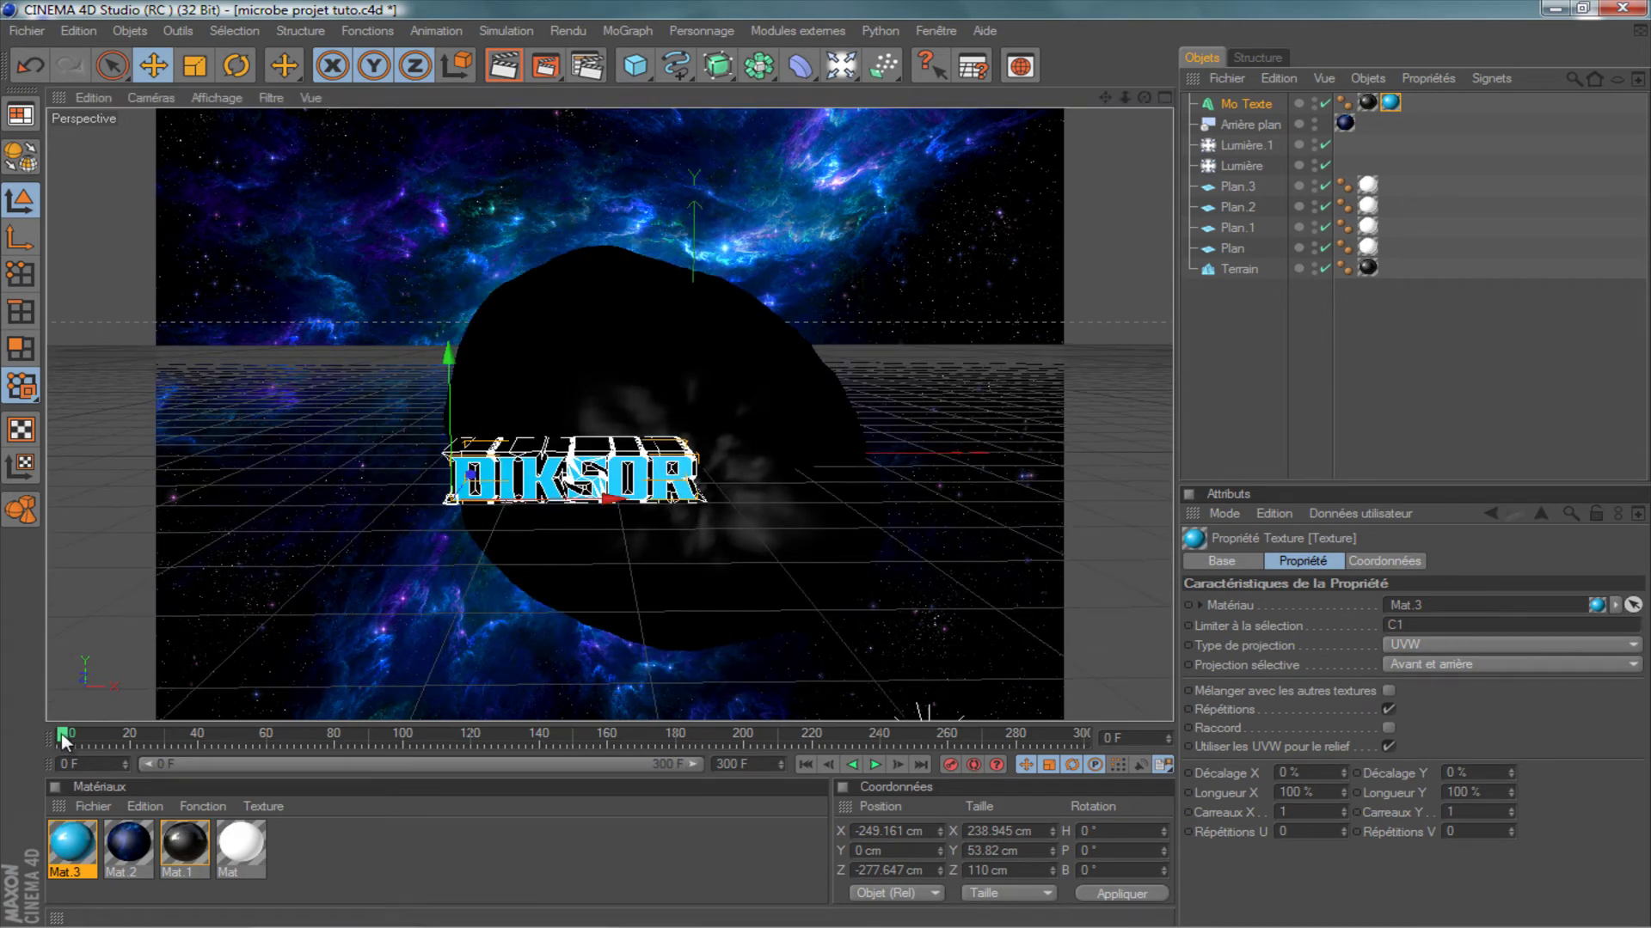
drag(606, 501, 847, 460)
drag(1143, 97, 824, 462)
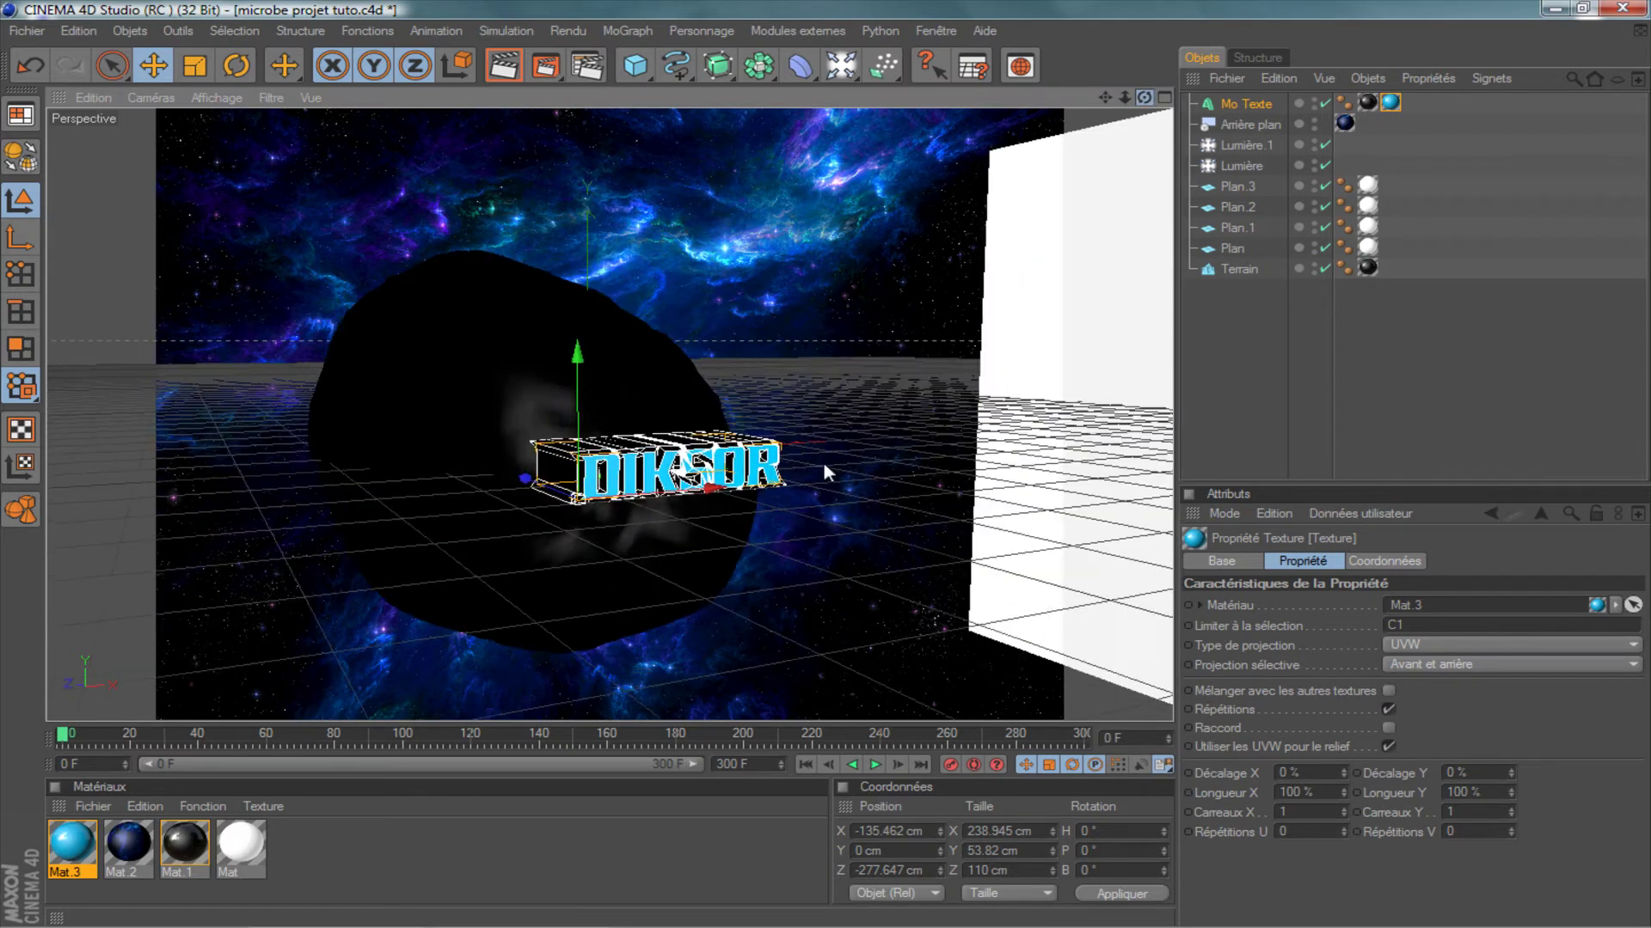
alt+middle_drag(824, 464, 648, 306)
drag(508, 488, 840, 471)
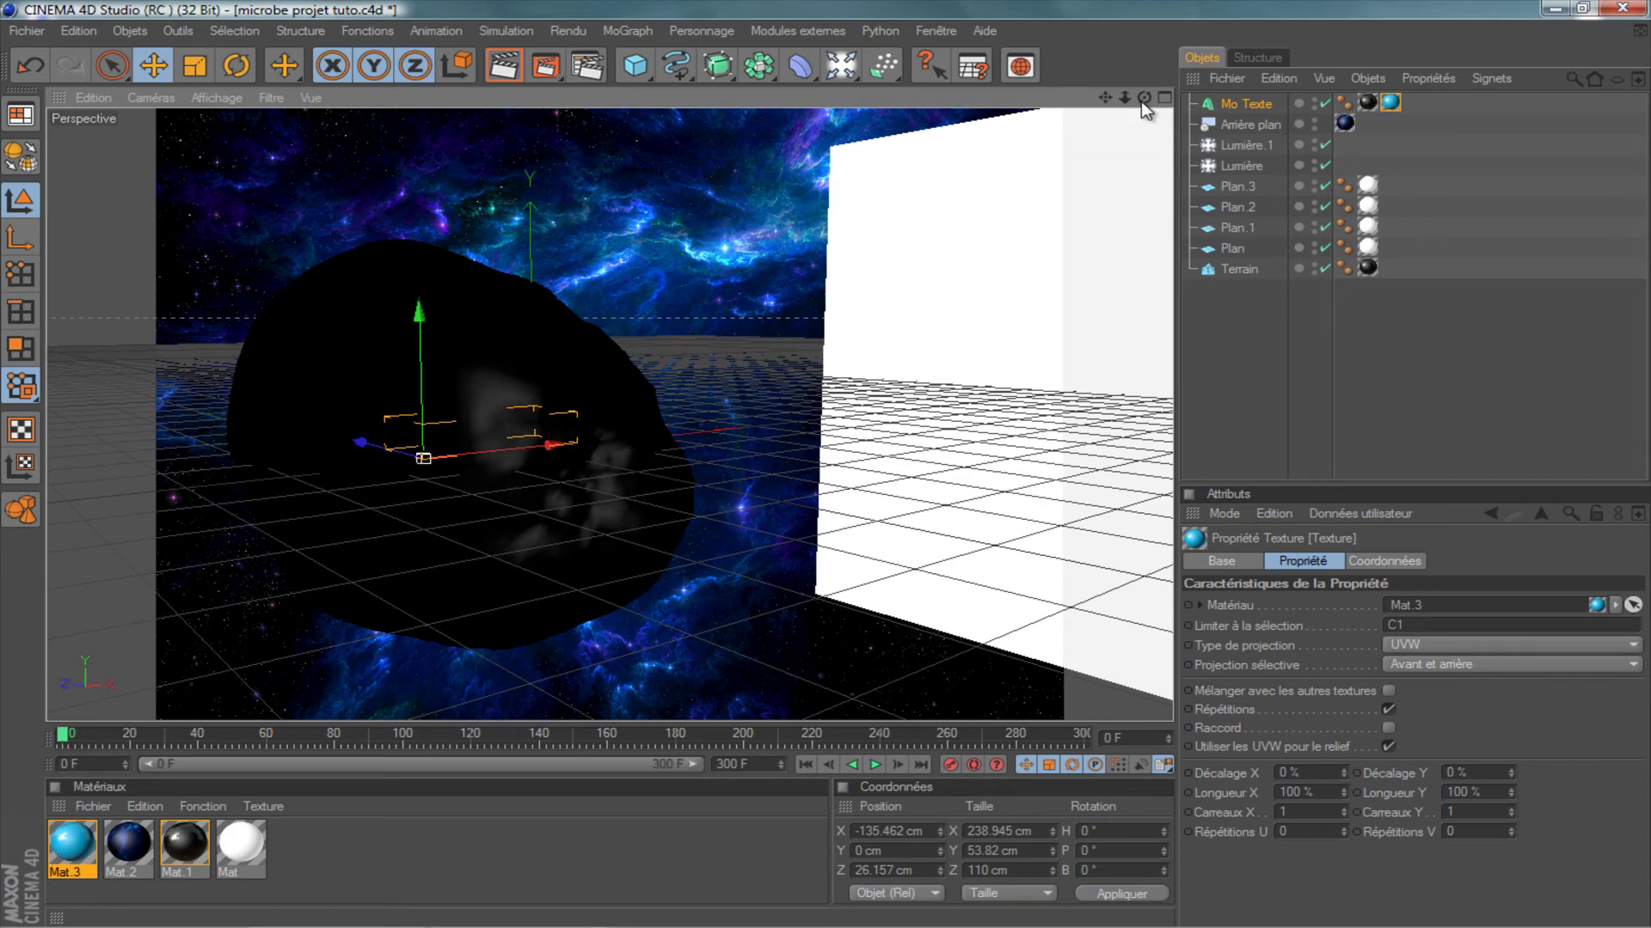
mouse_move(1143, 97)
mouse_down()
mouse_move(885, 467)
mouse_move(745, 465)
mouse_move(832, 471)
mouse_move(821, 480)
mouse_up()
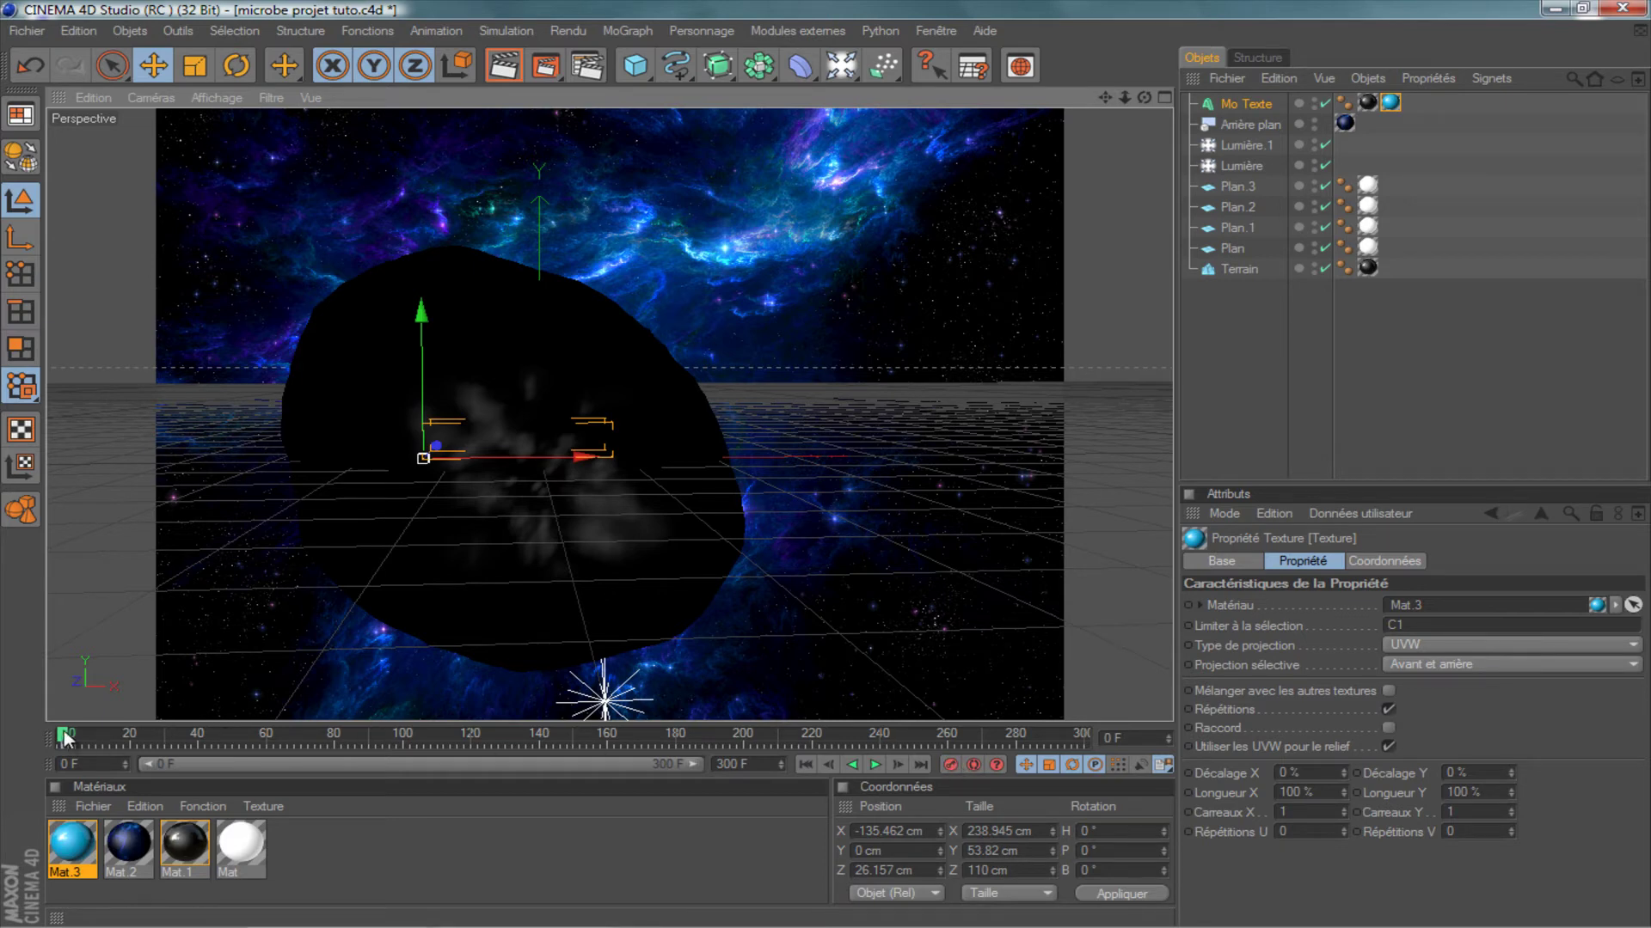
Around frame 200, move DIKSOR toward the camera and centre it in front of the rock.
mouse_move(65, 737)
mouse_down()
mouse_move(729, 746)
mouse_move(675, 744)
mouse_up()
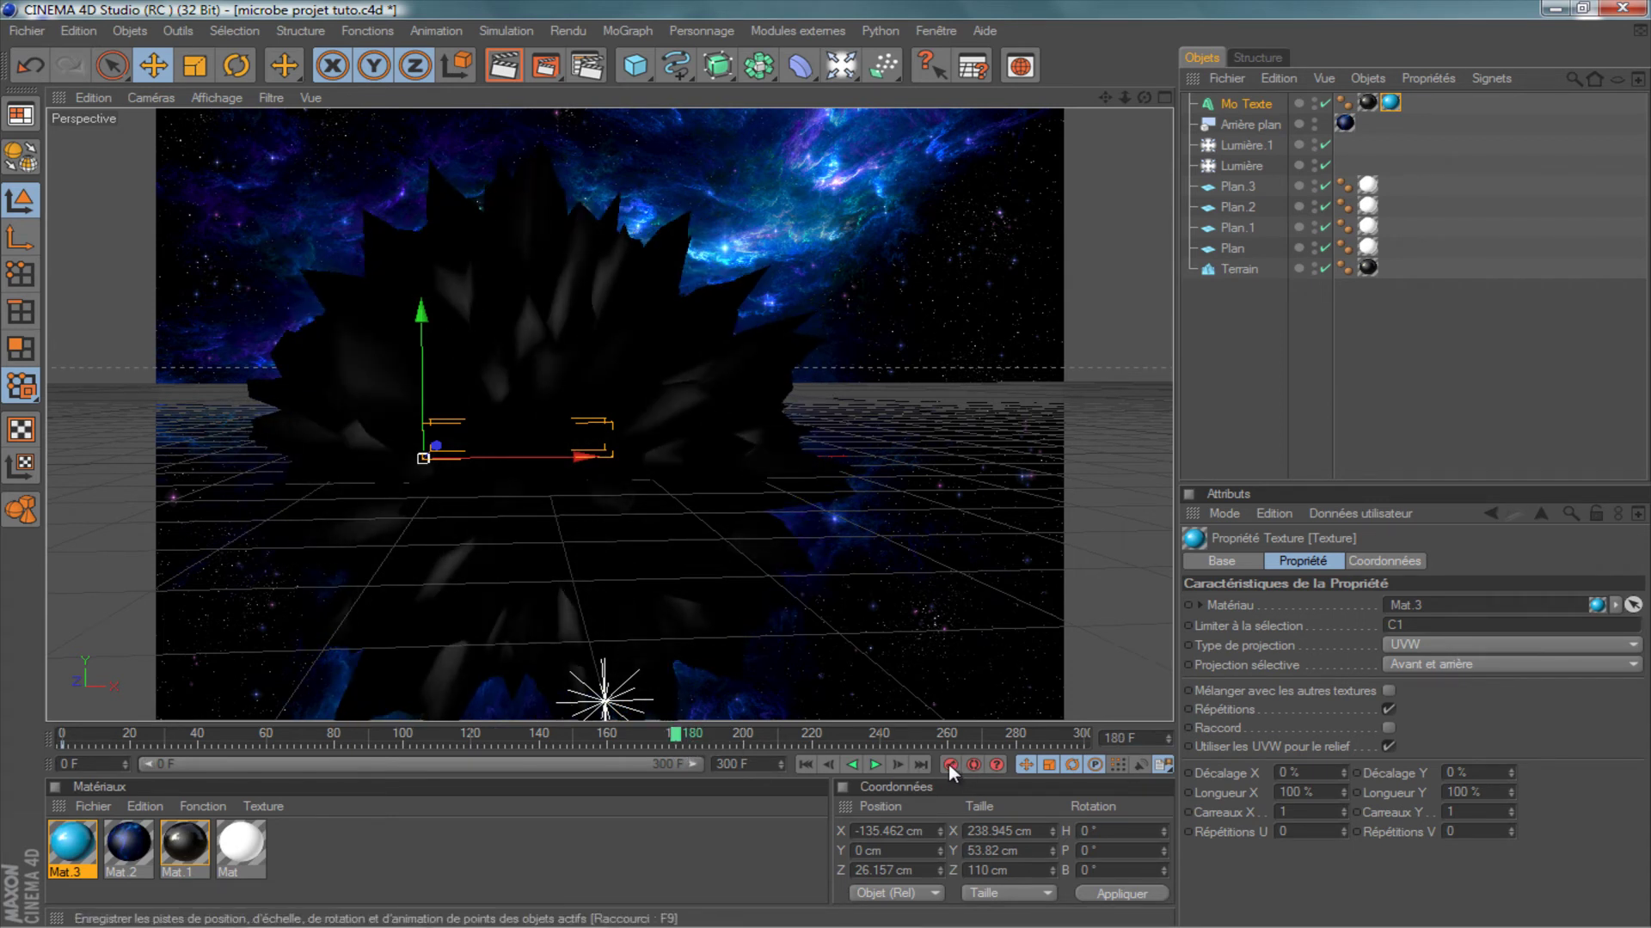
drag(676, 742, 782, 754)
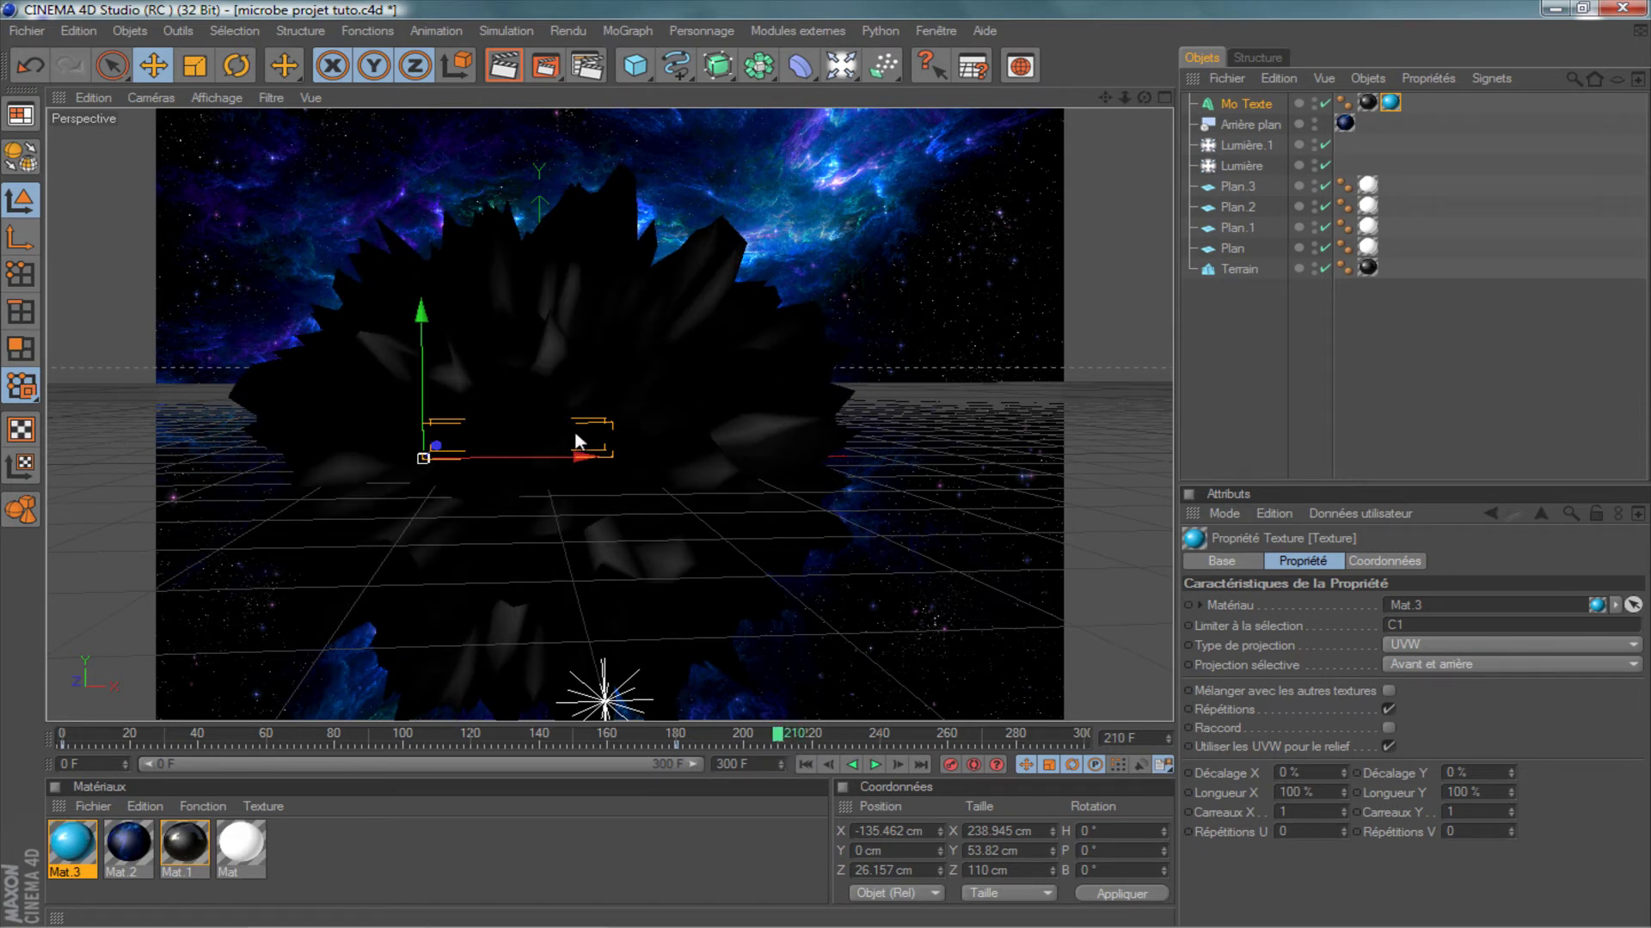
mouse_move(437, 450)
mouse_down()
mouse_move(844, 521)
mouse_move(830, 473)
mouse_up()
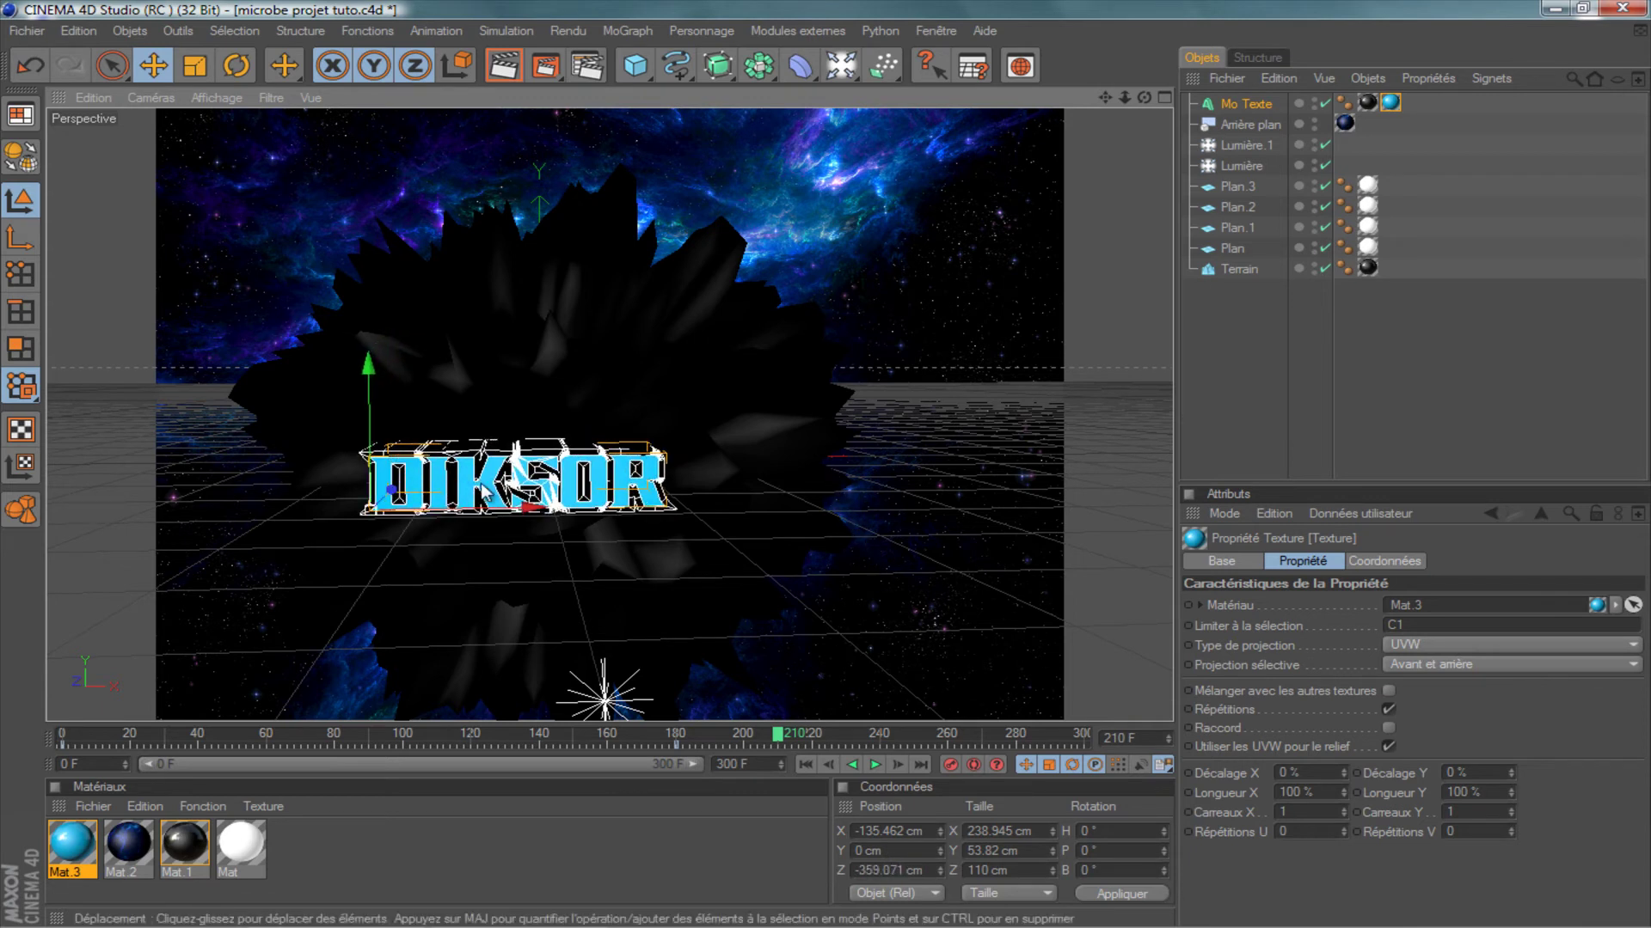
mouse_move(533, 507)
mouse_down()
mouse_move(827, 463)
mouse_move(816, 472)
mouse_up()
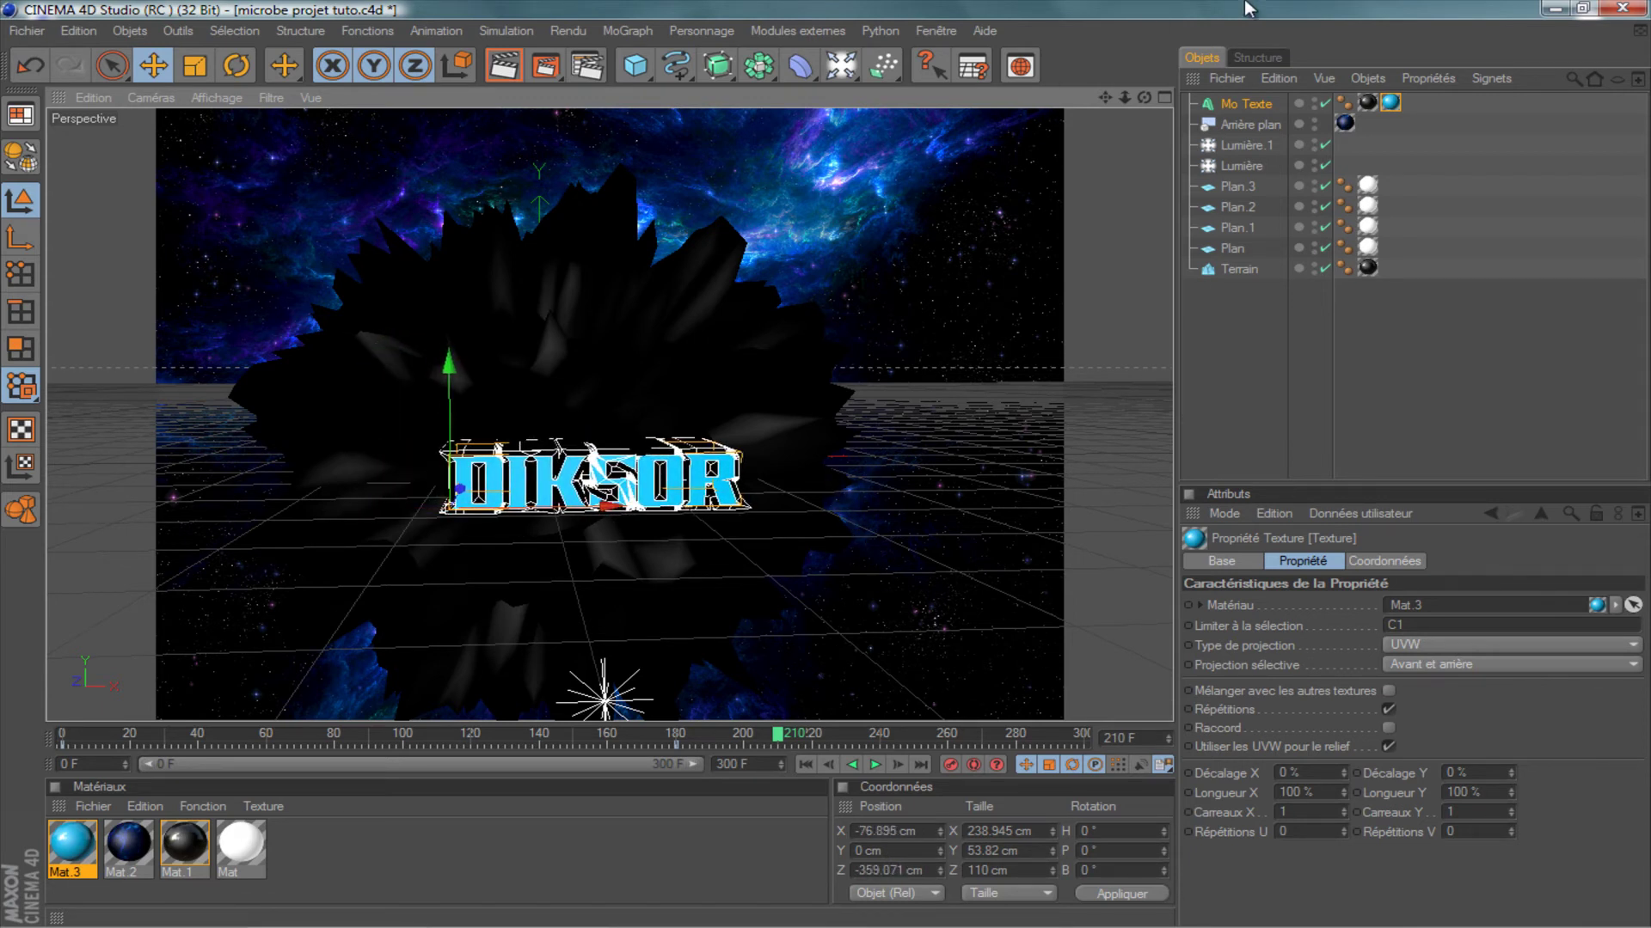
drag(1144, 96, 825, 461)
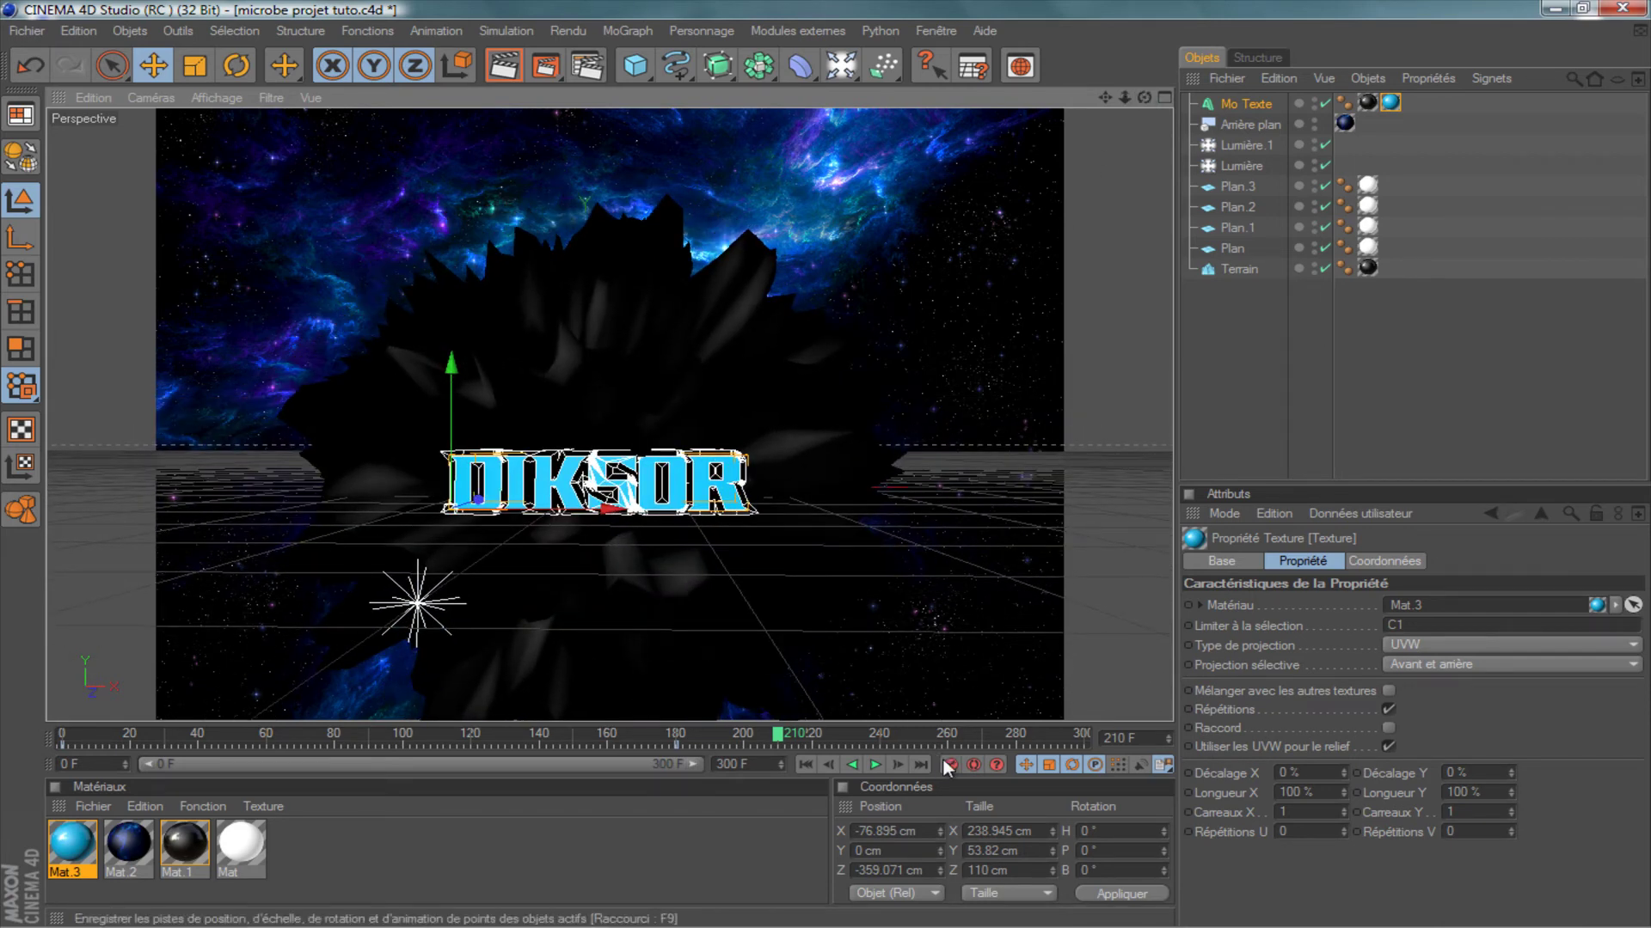
mouse_move(779, 733)
mouse_down()
mouse_move(218, 731)
mouse_move(280, 708)
mouse_move(626, 743)
mouse_move(806, 735)
mouse_up()
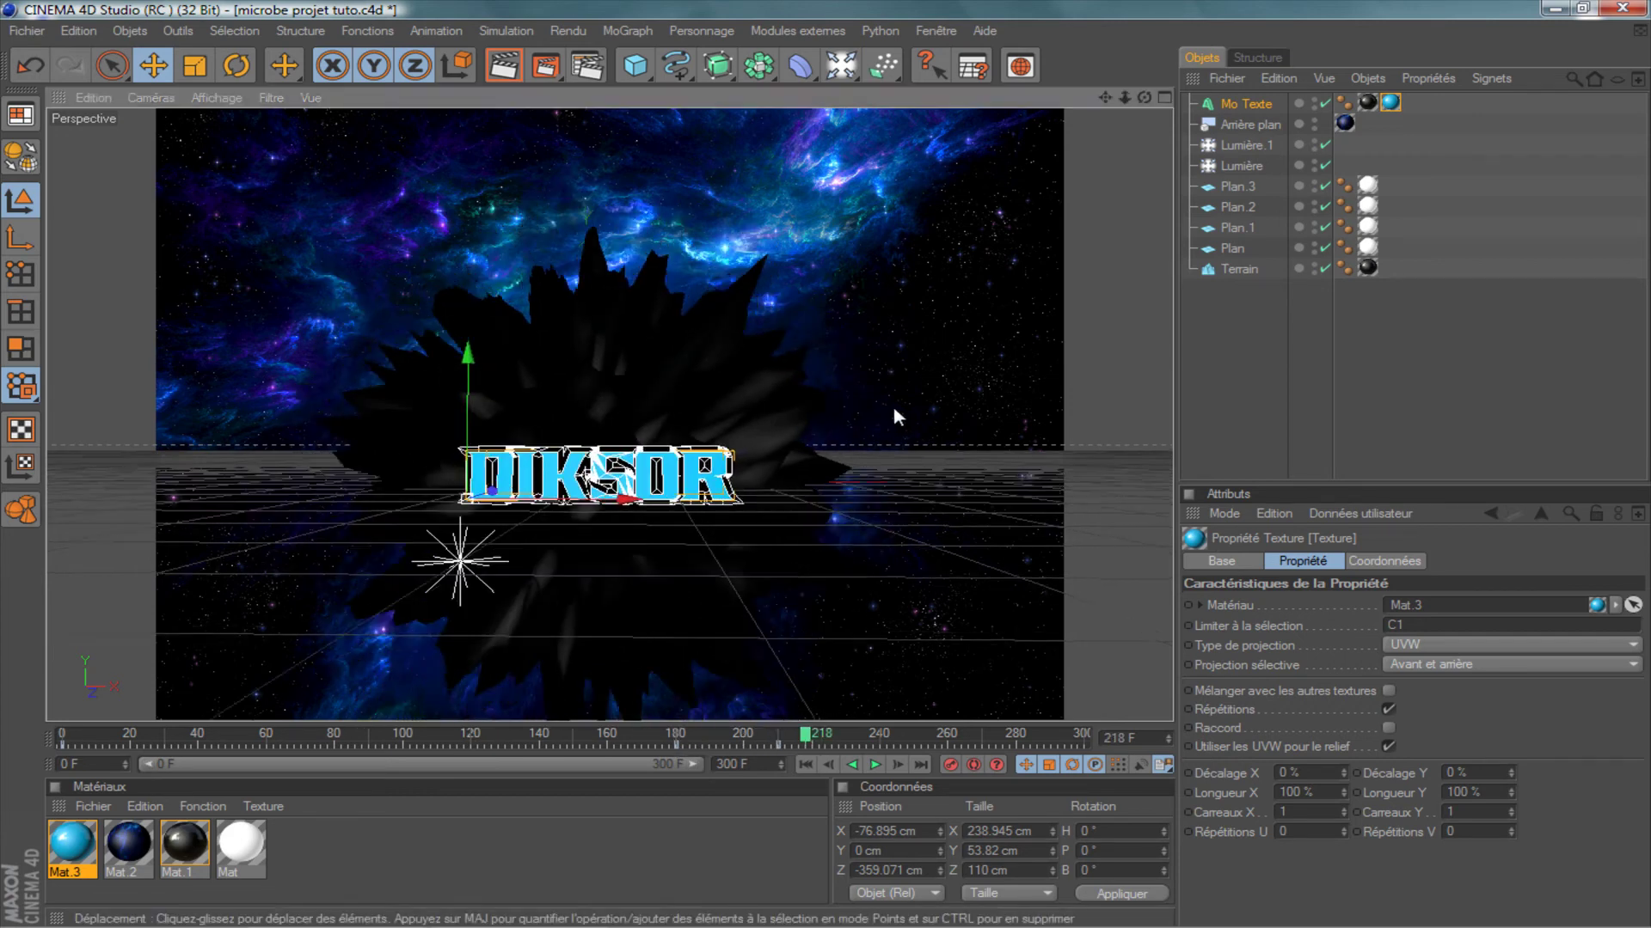
drag(1104, 99, 1103, 96)
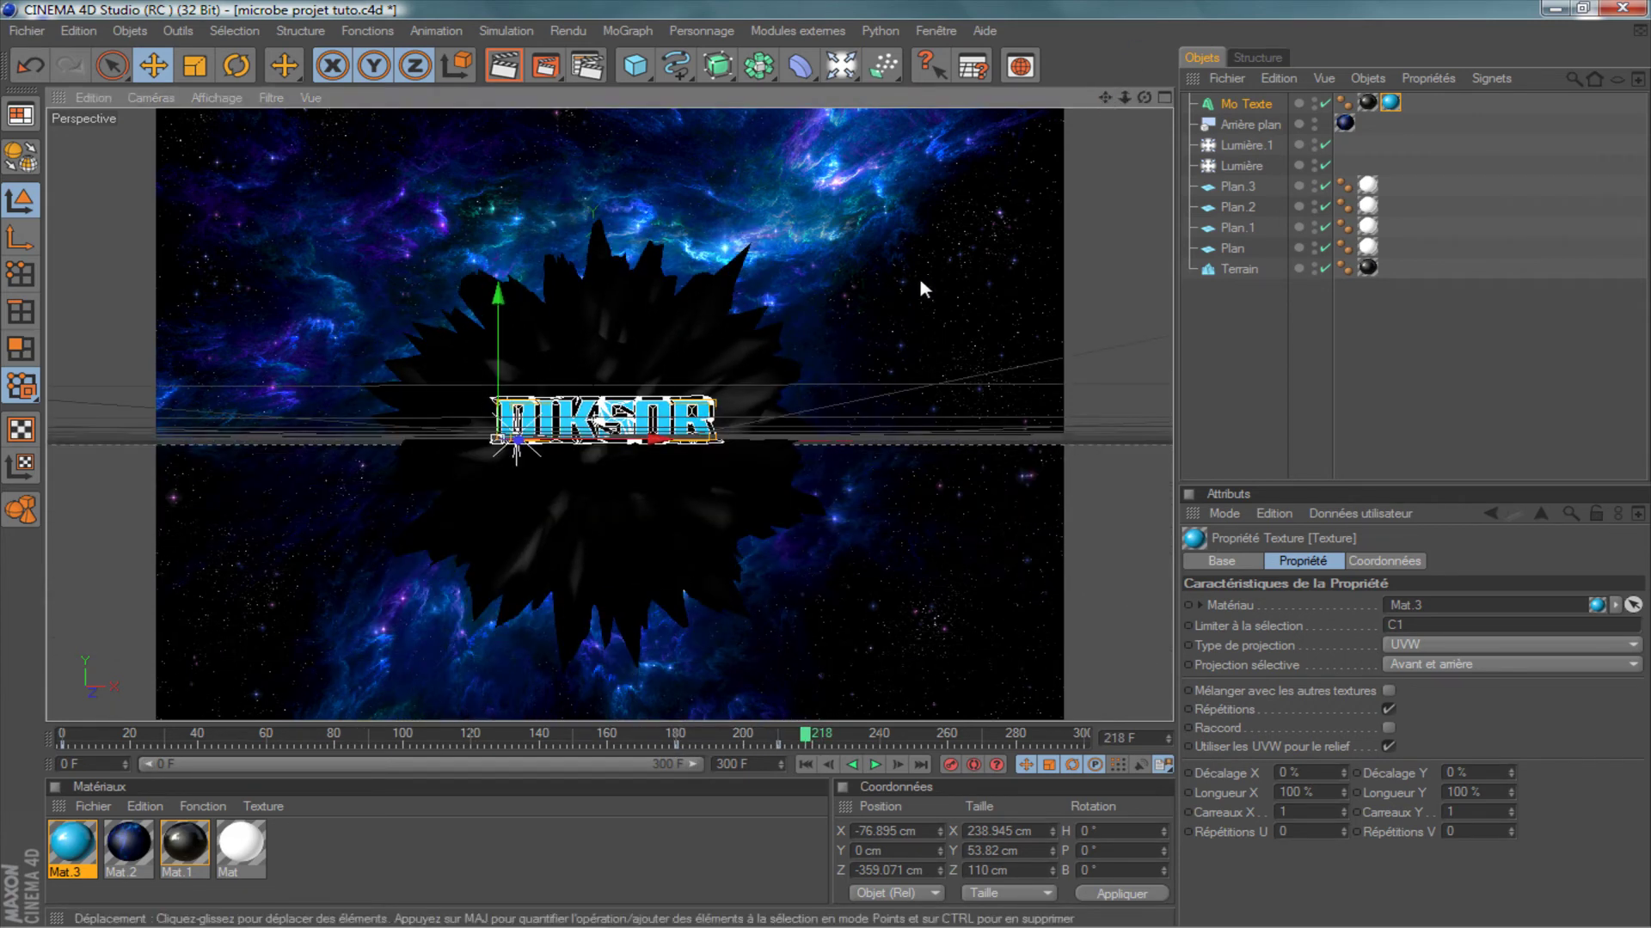
scroll(920, 277, up, 3)
click(497, 69)
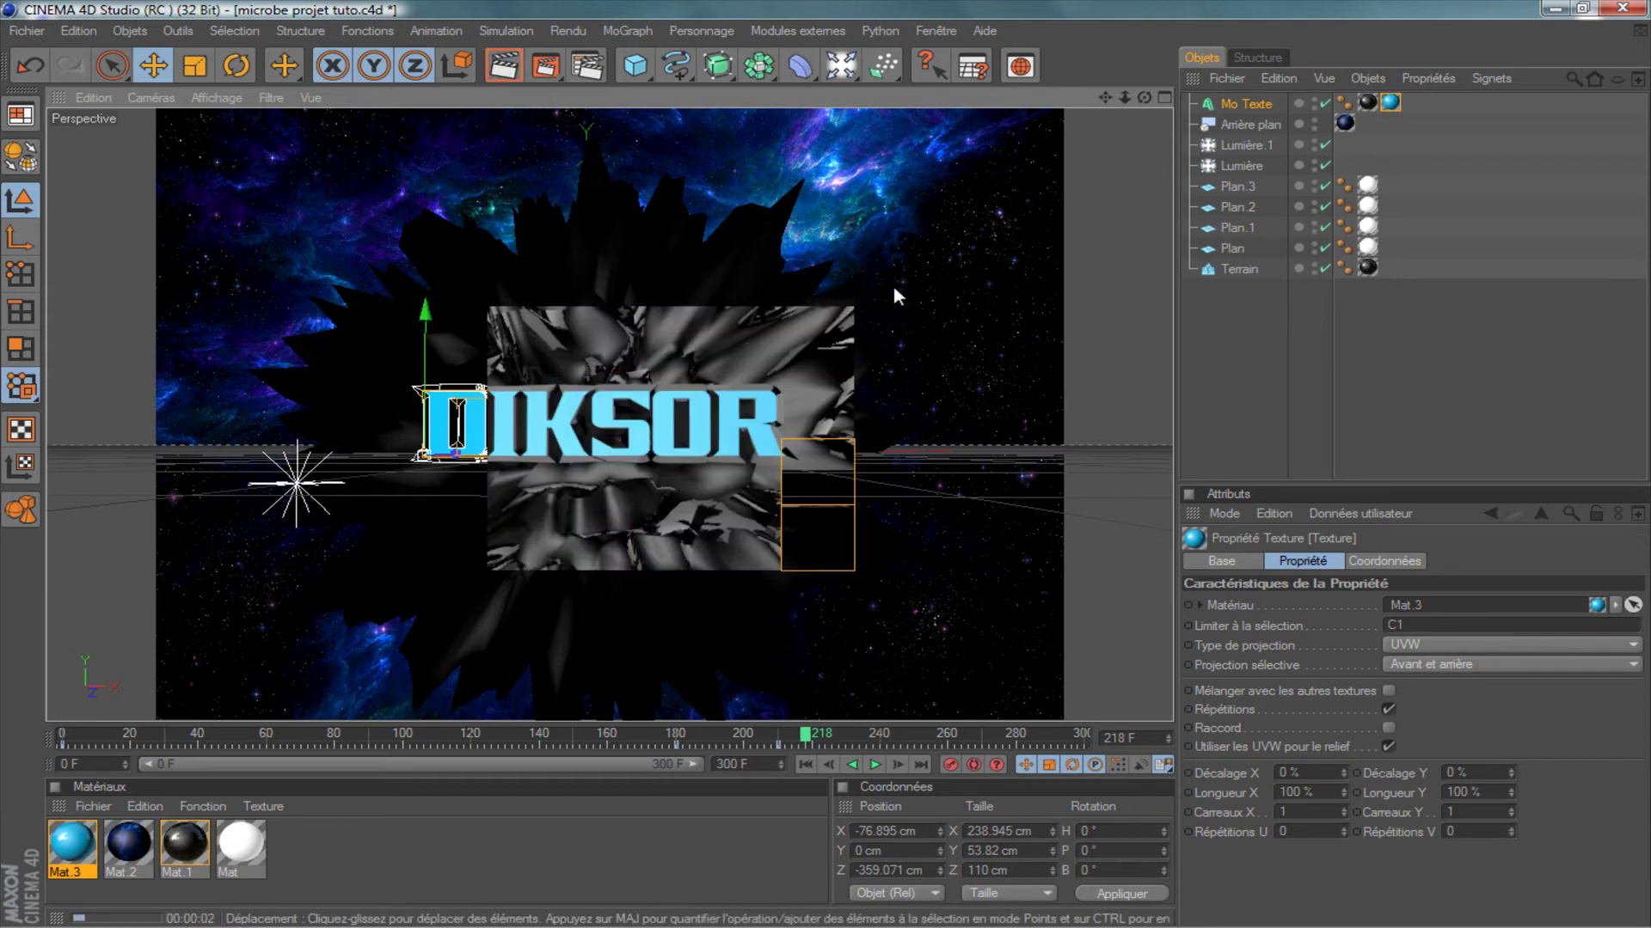
click(960, 292)
scroll(960, 291, up, 3)
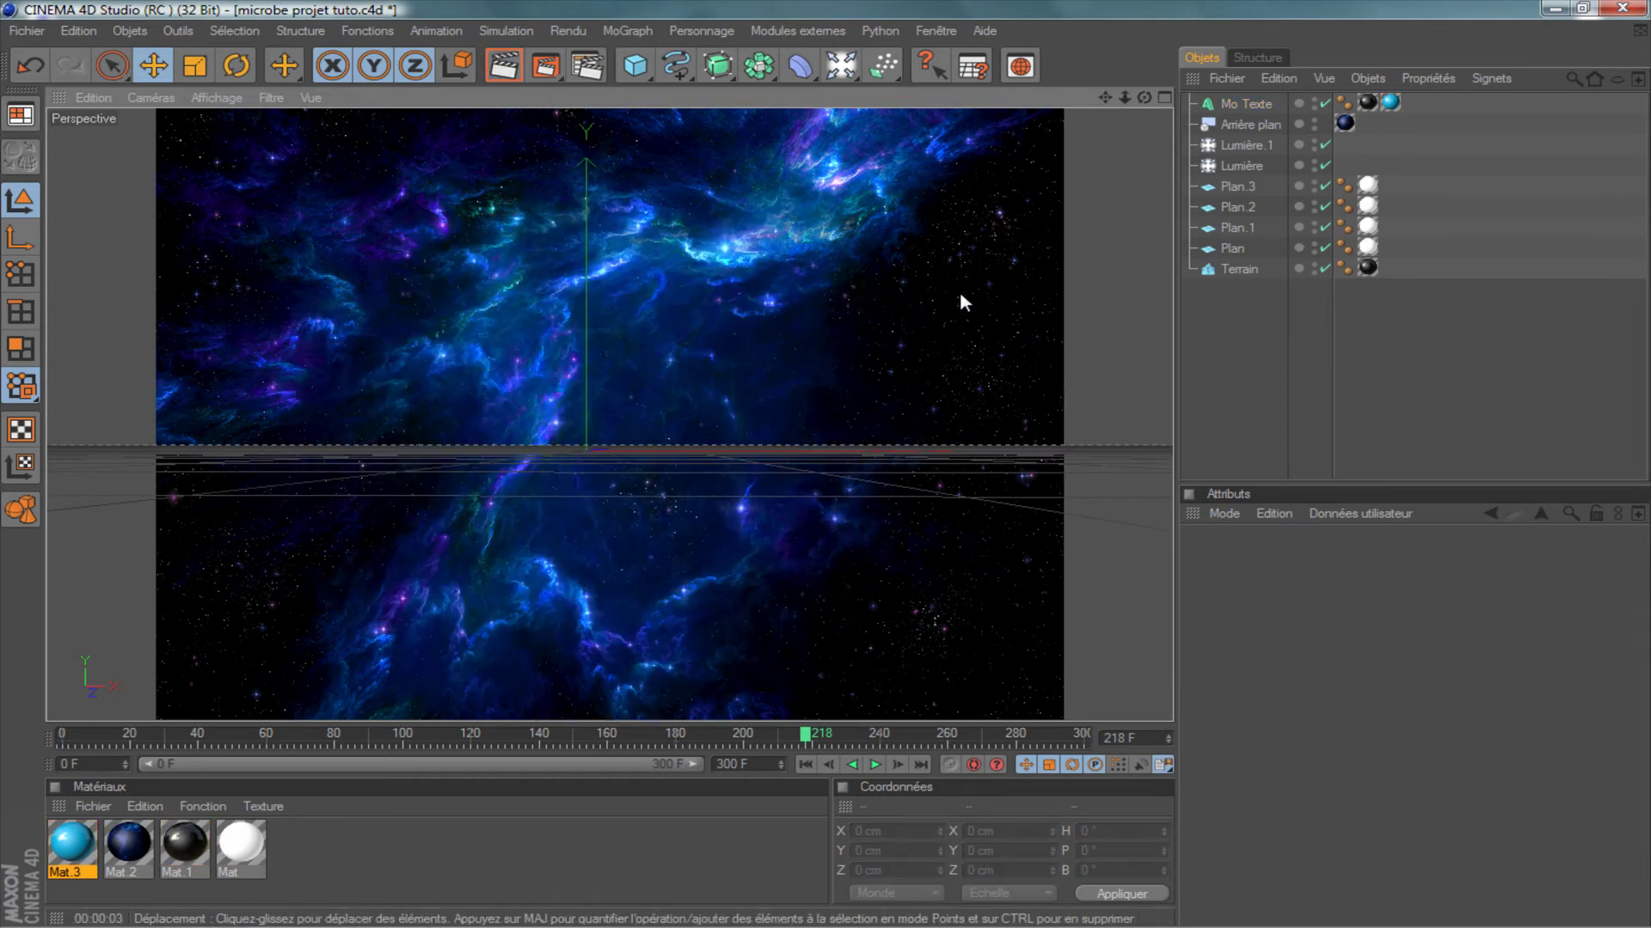
scroll(798, 297, down, 5)
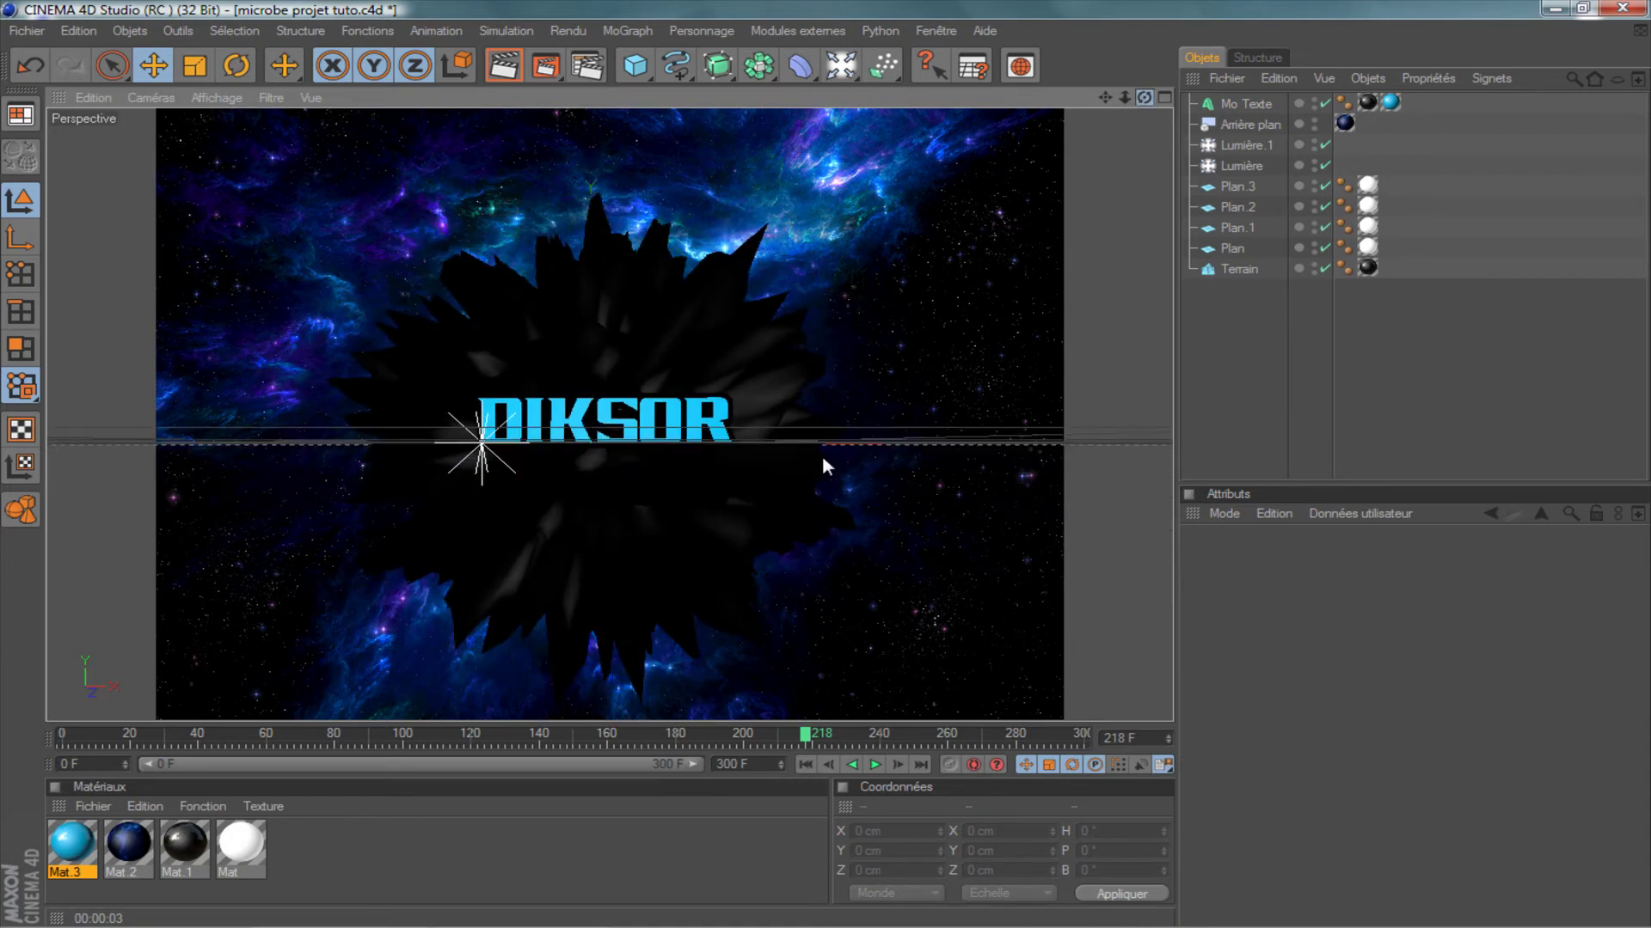
mouse_move(821, 452)
alt+mouse_down()
mouse_move(849, 472)
mouse_move(827, 469)
mouse_move(954, 456)
alt+mouse_up()
mouse_move(1143, 101)
mouse_down()
mouse_move(910, 458)
mouse_move(824, 462)
mouse_move(865, 529)
mouse_move(828, 469)
mouse_up()
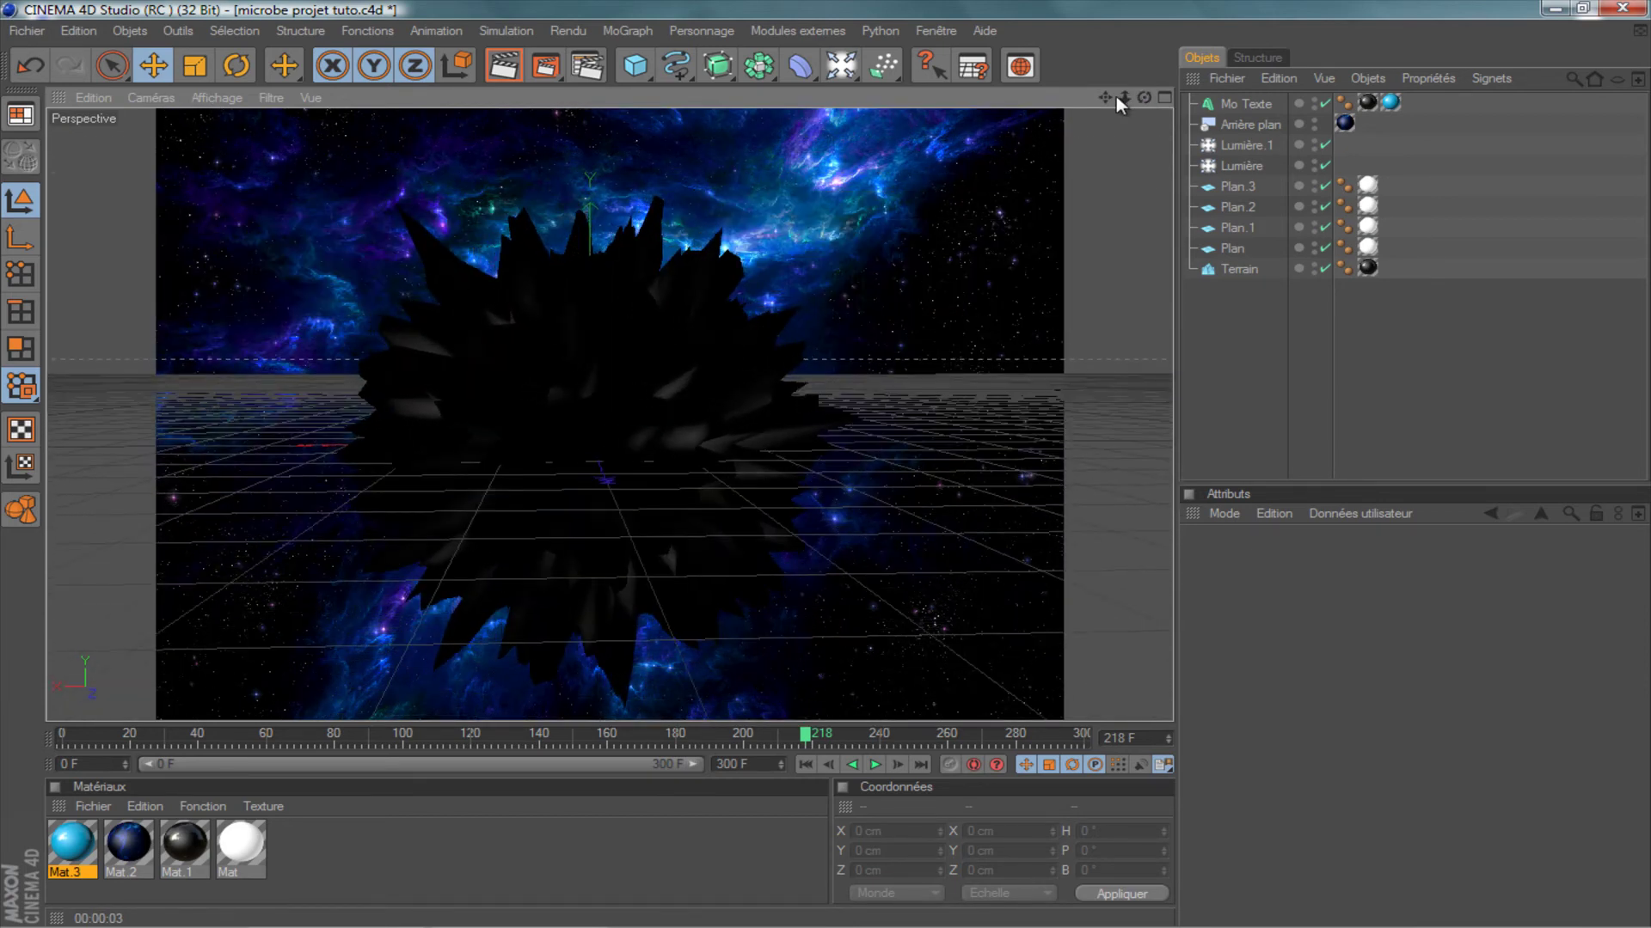
Add a second MoText object and turn its heading to about 179°.
click(622, 27)
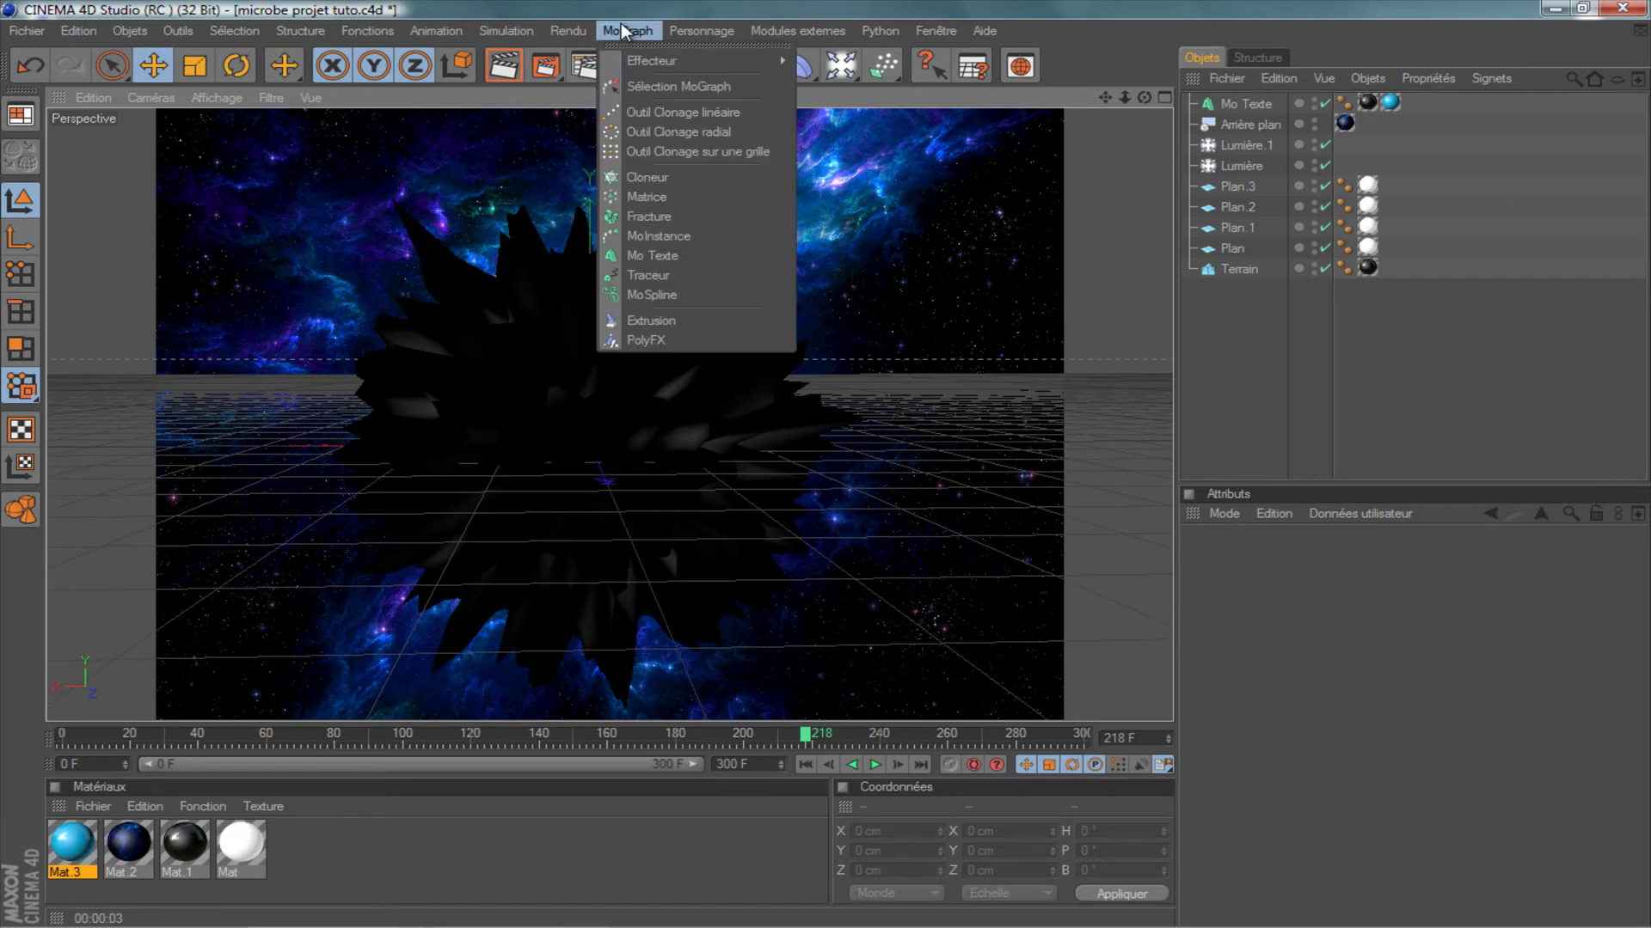
click(657, 258)
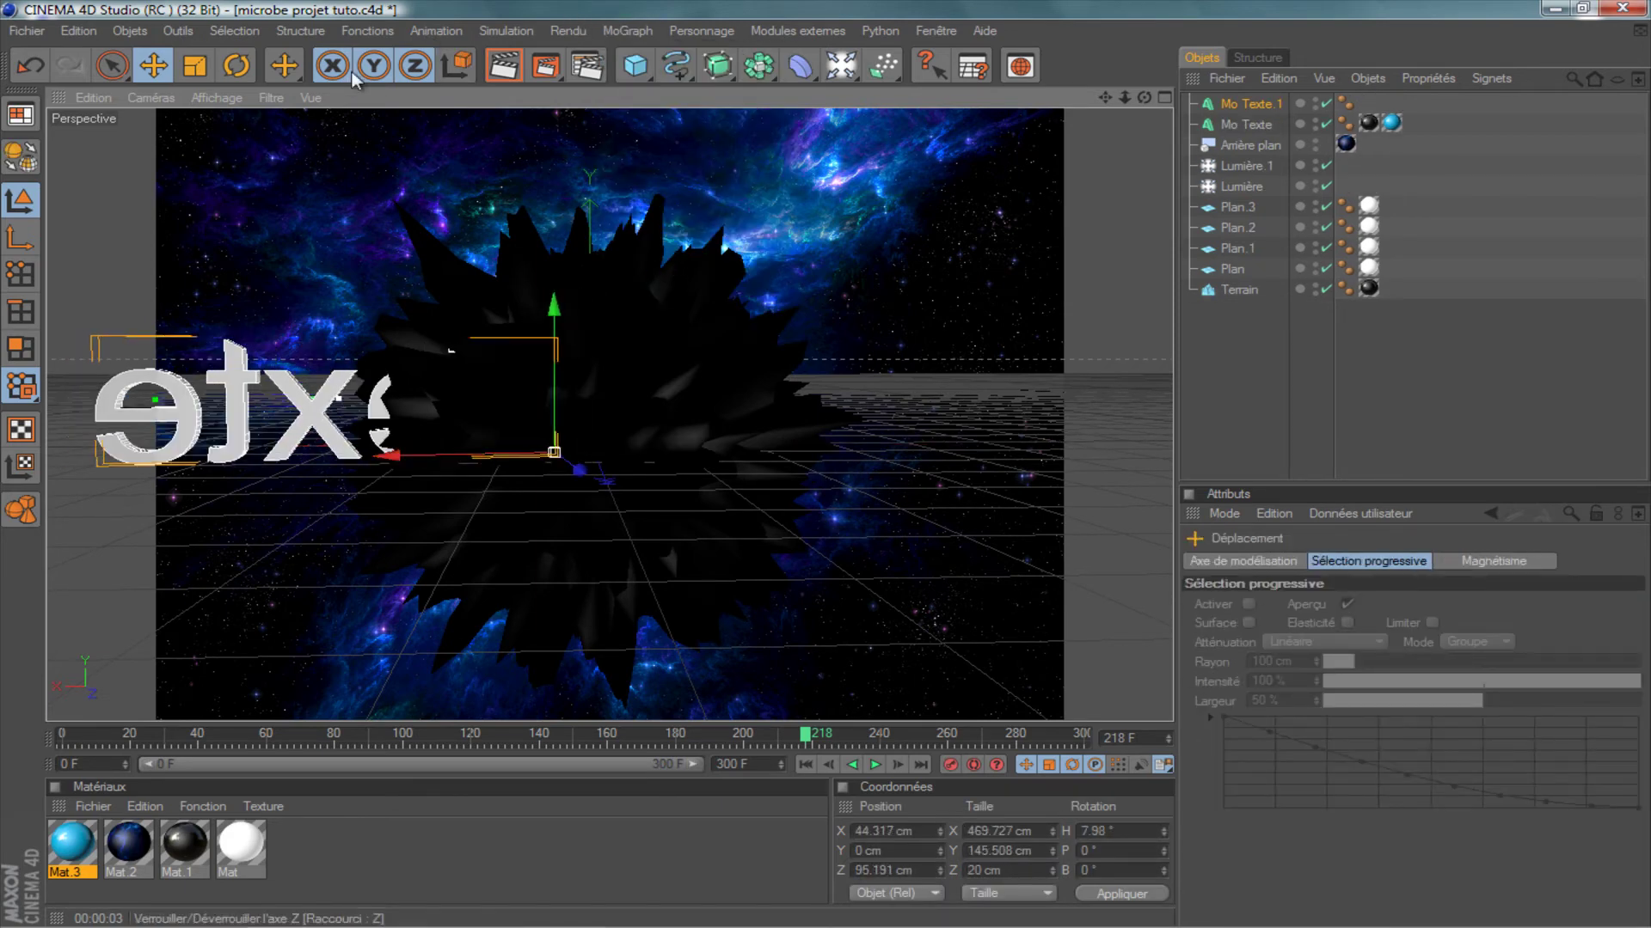
click(236, 65)
drag(474, 462, 595, 461)
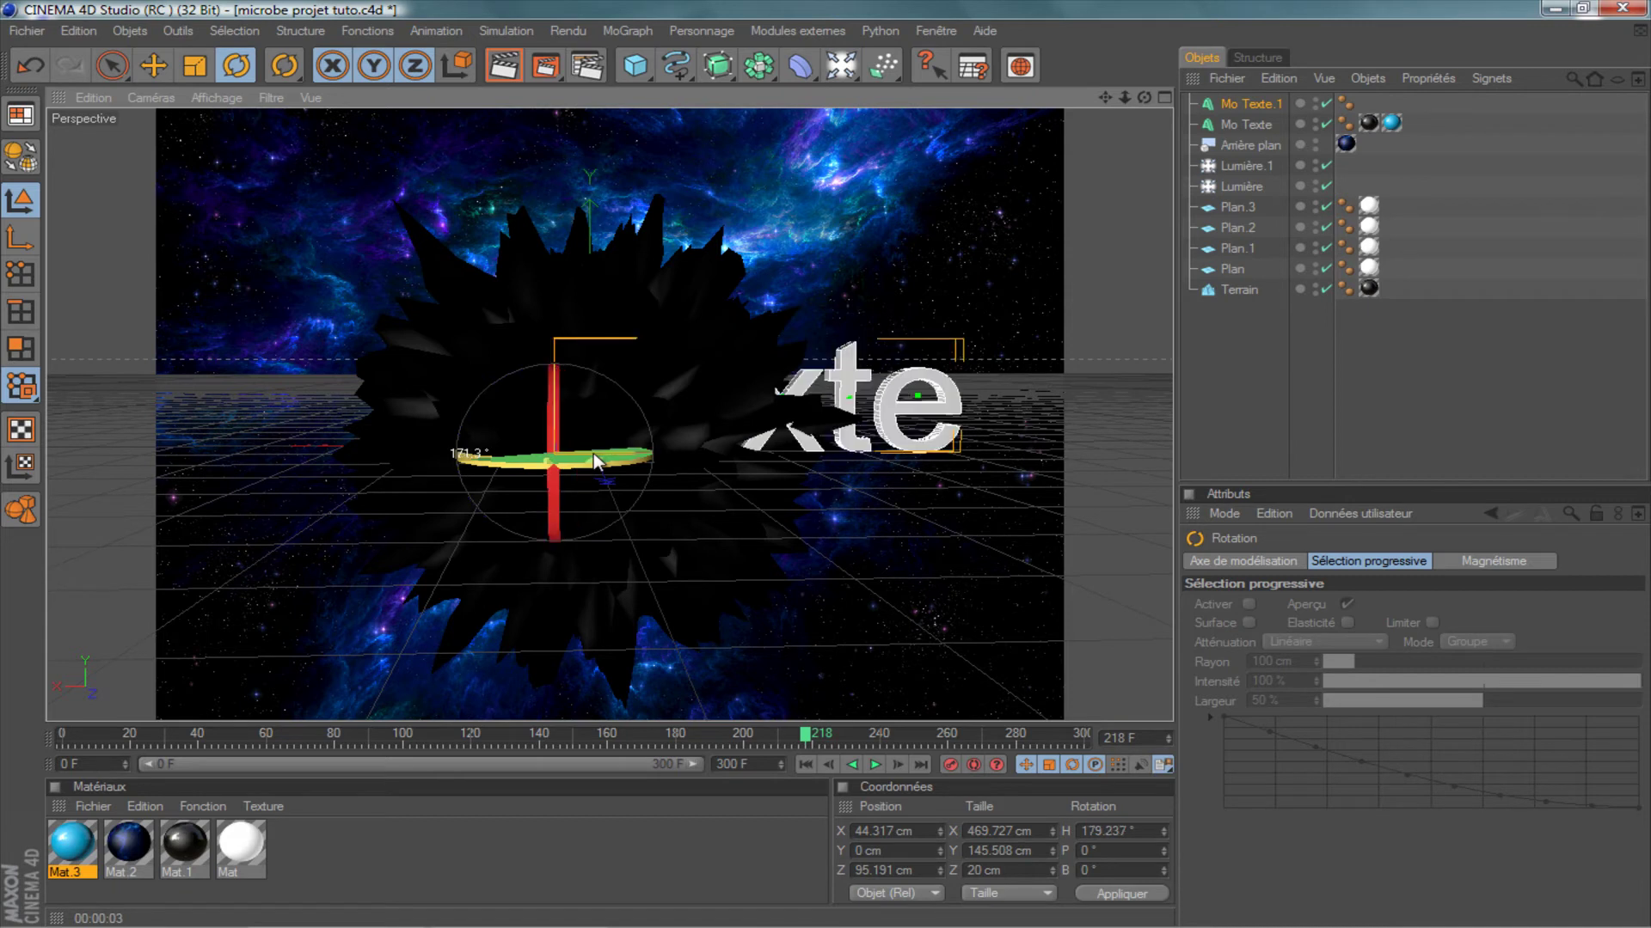
drag(593, 461, 594, 457)
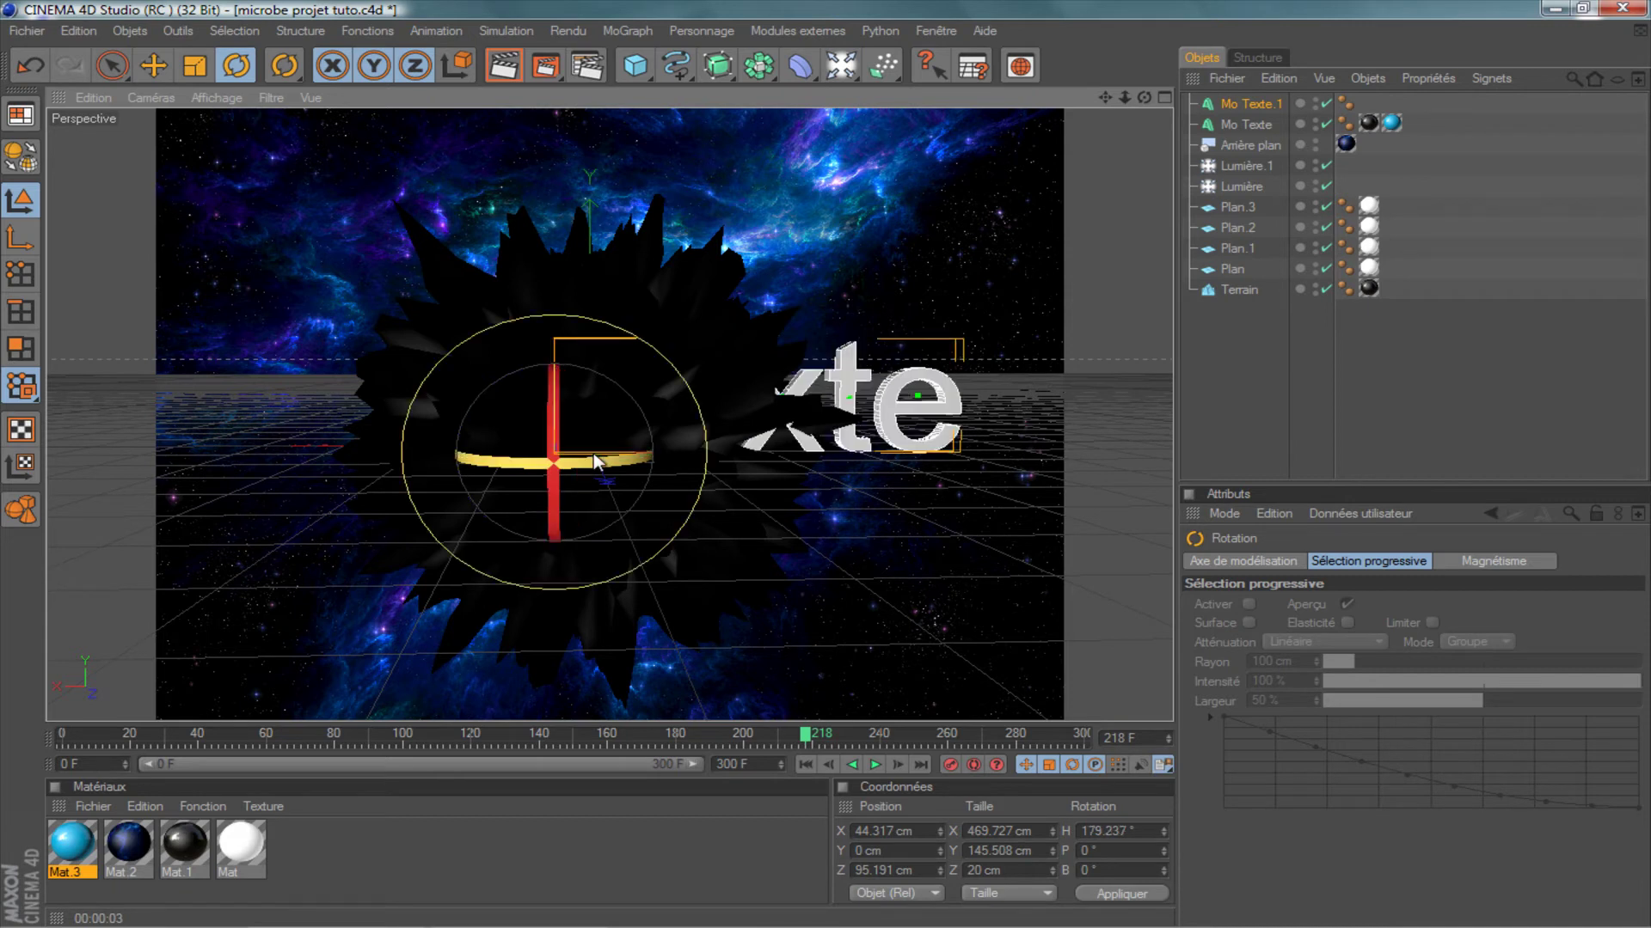
Slide the Texte title along X and Z to sit closer in front of the rock.
click(160, 61)
drag(588, 448, 650, 443)
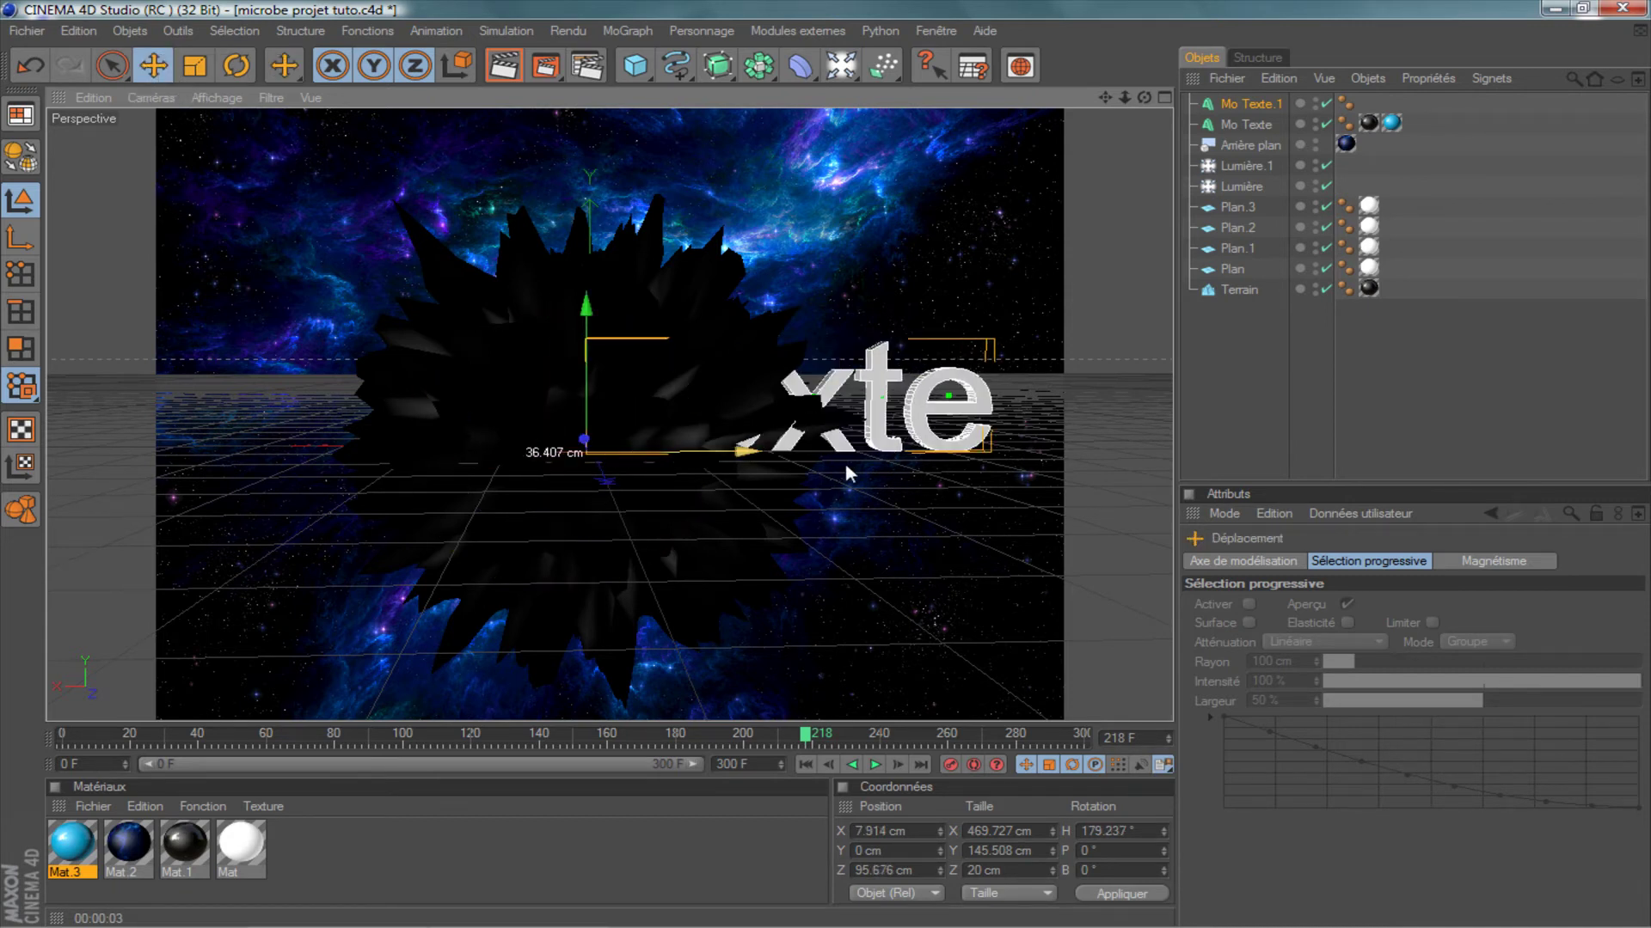
mouse_move(834, 440)
mouse_down()
mouse_move(929, 454)
mouse_move(903, 453)
mouse_up()
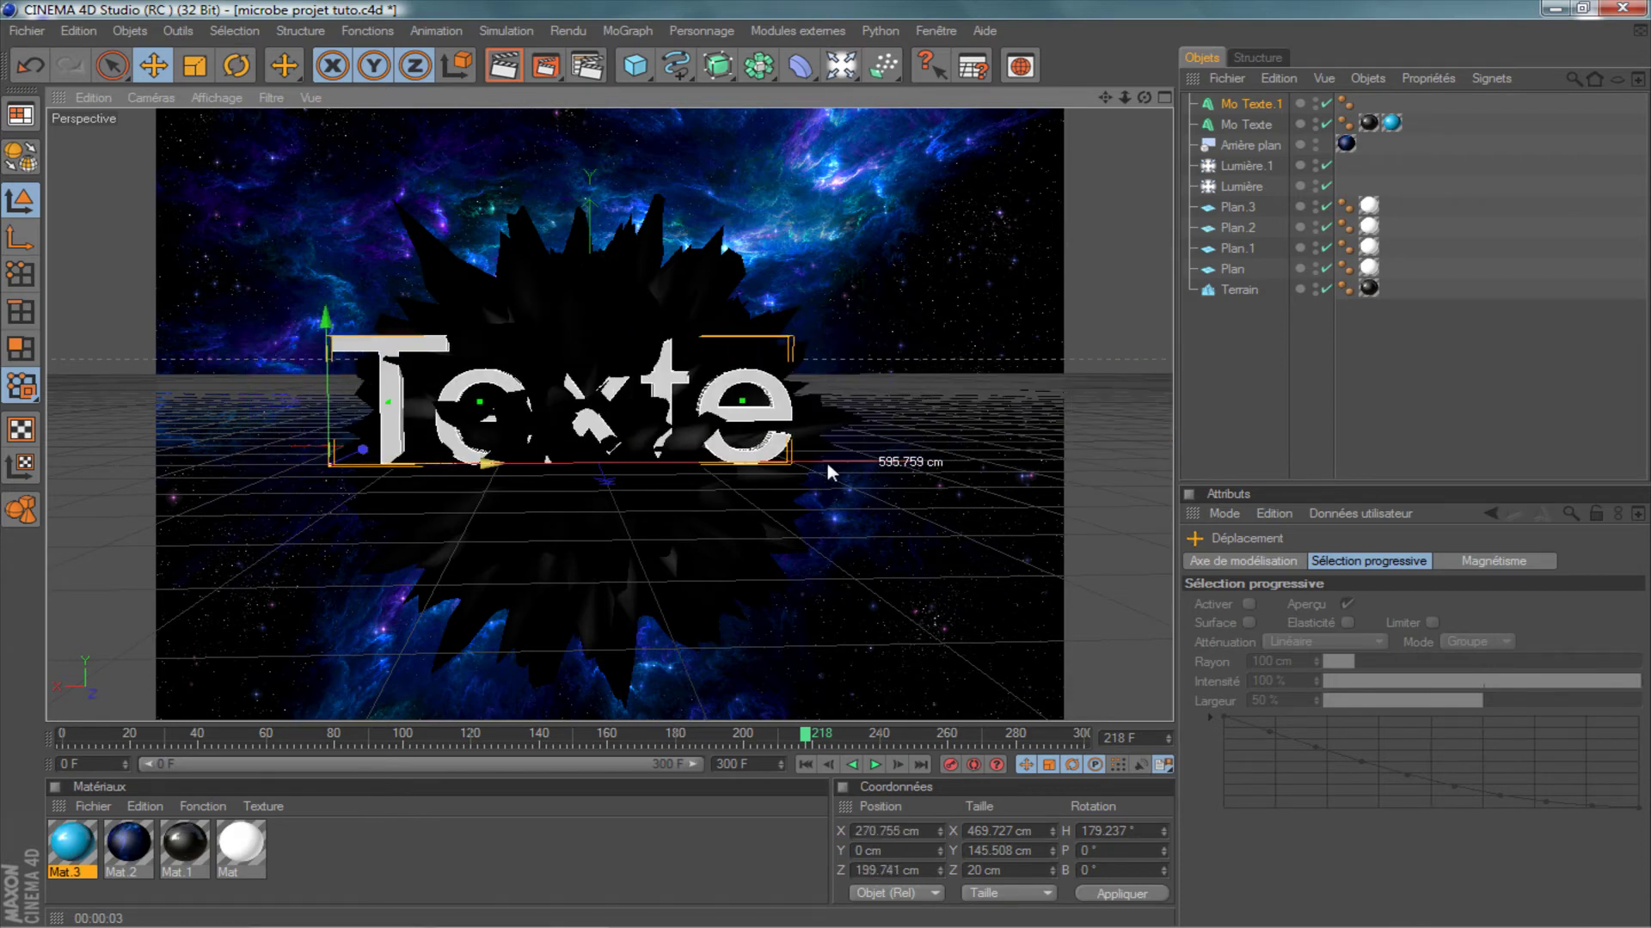
drag(384, 440, 860, 669)
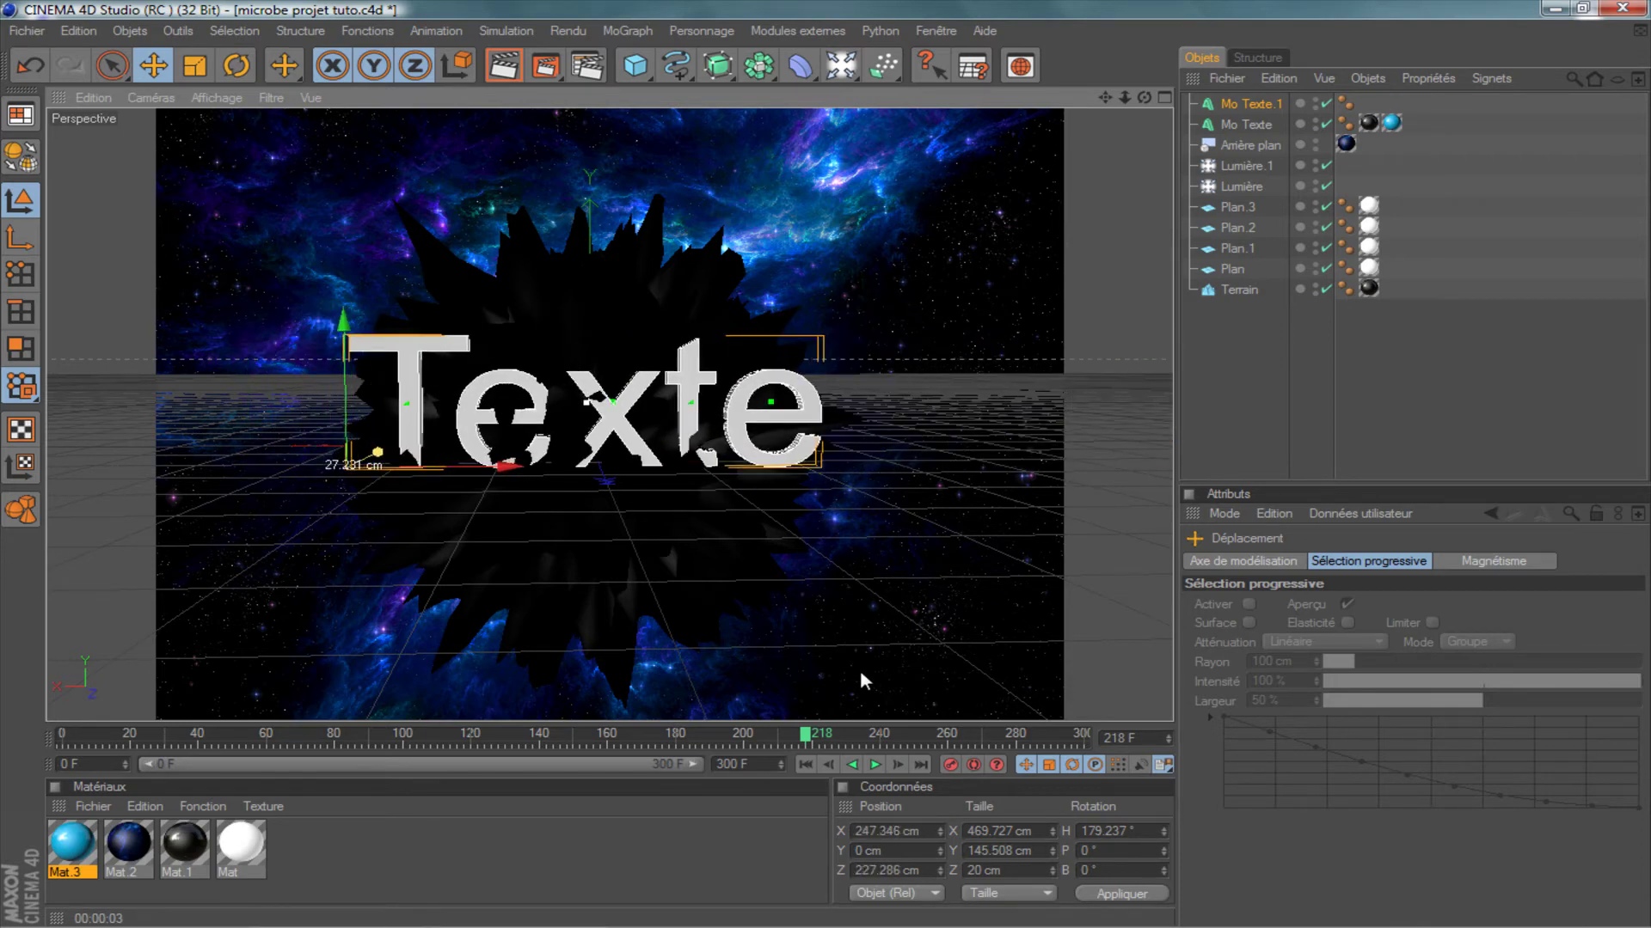
Change Mo Texte.1 to read TUTO with depth 200 and height 70 cm.
click(1240, 110)
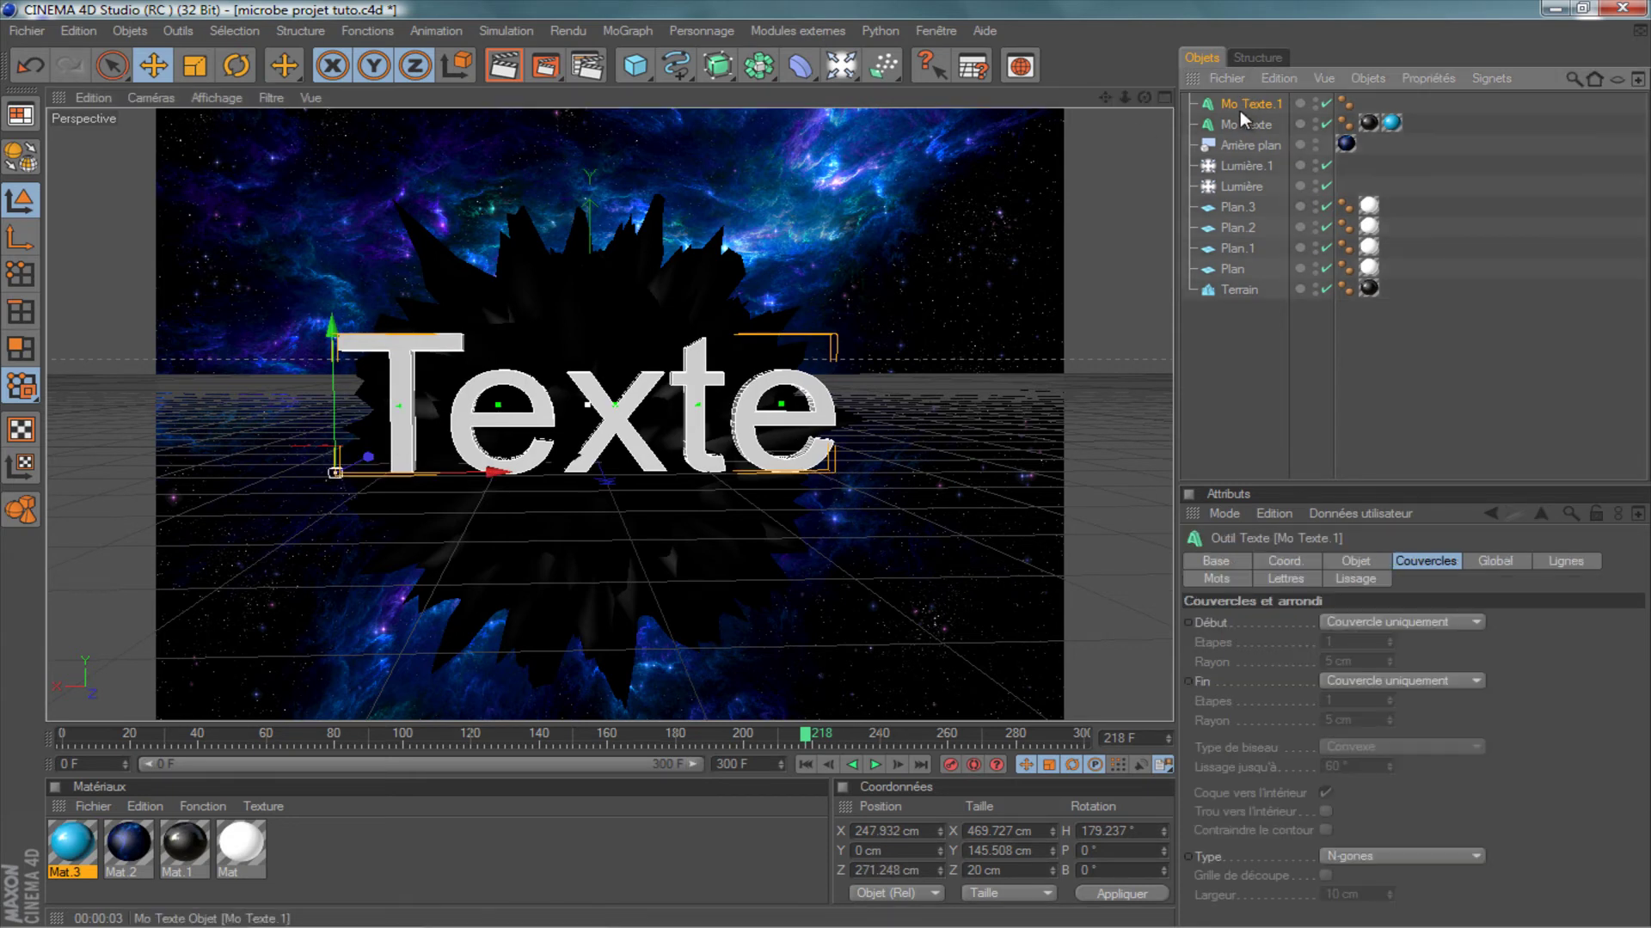
click(1358, 562)
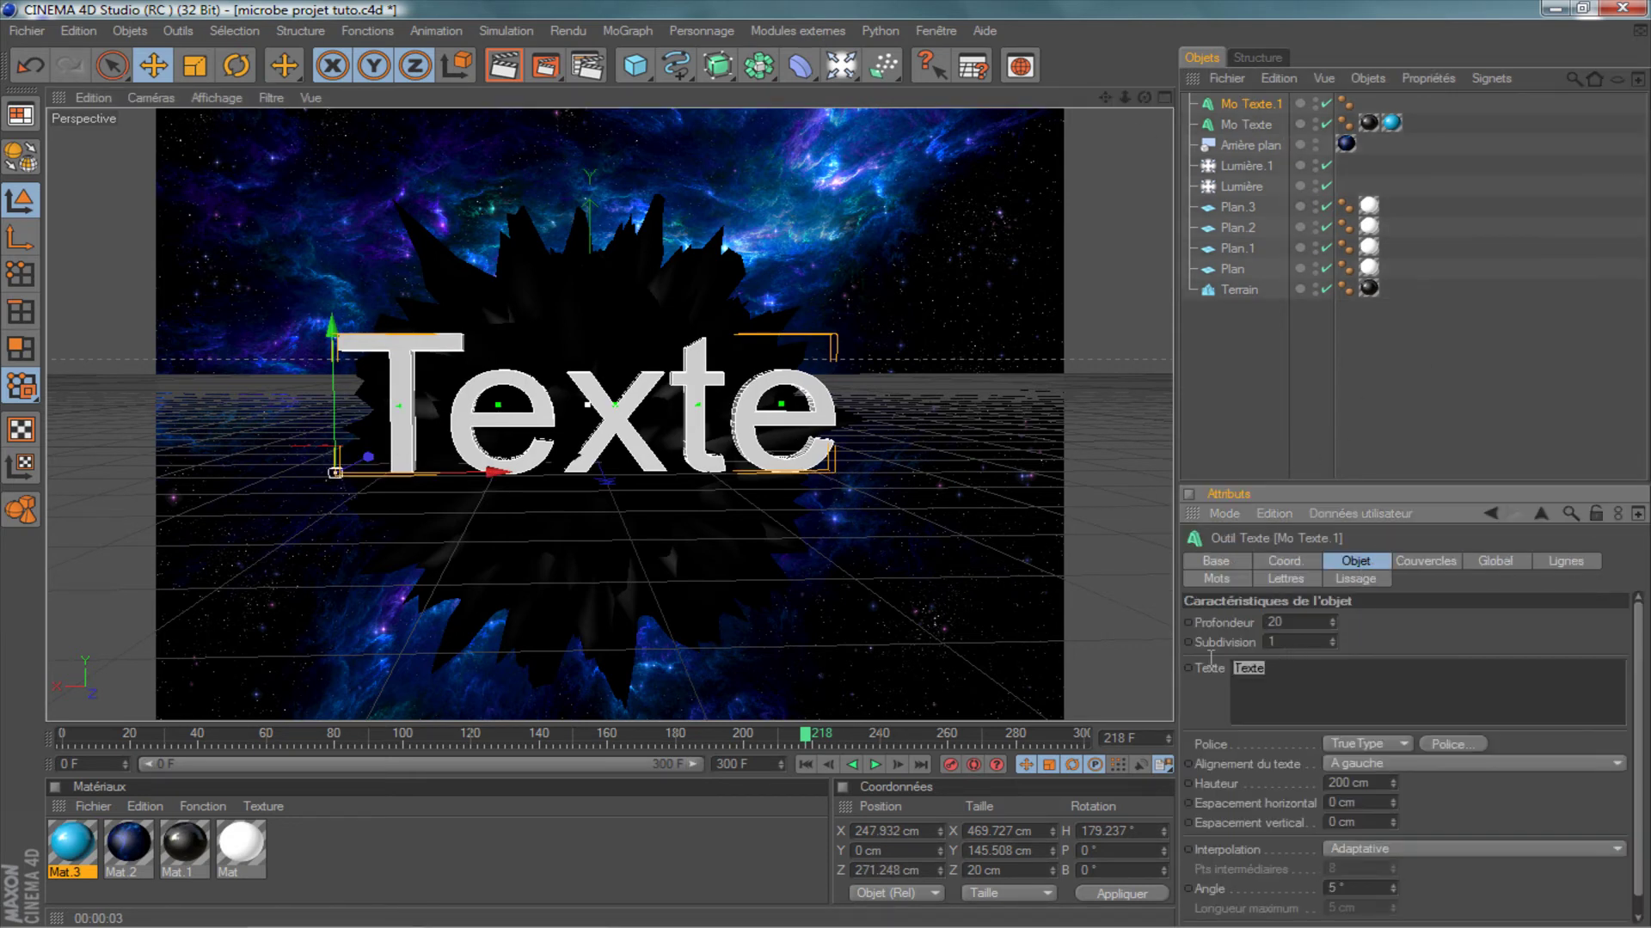
text(TUTO)
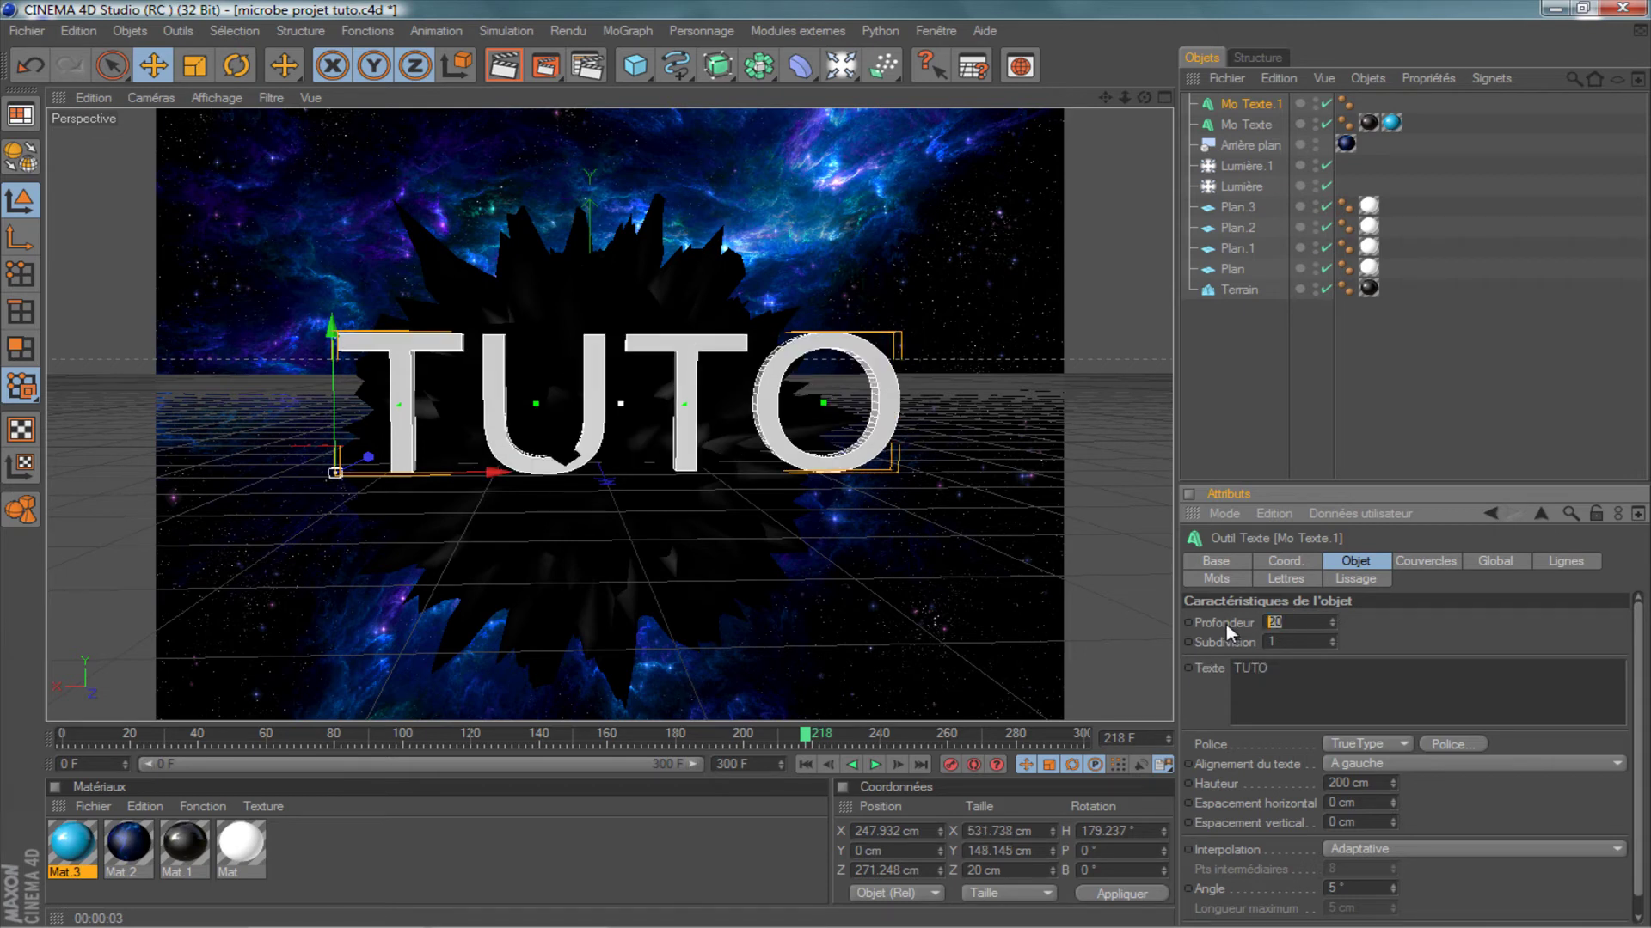
text(200)
key(Return)
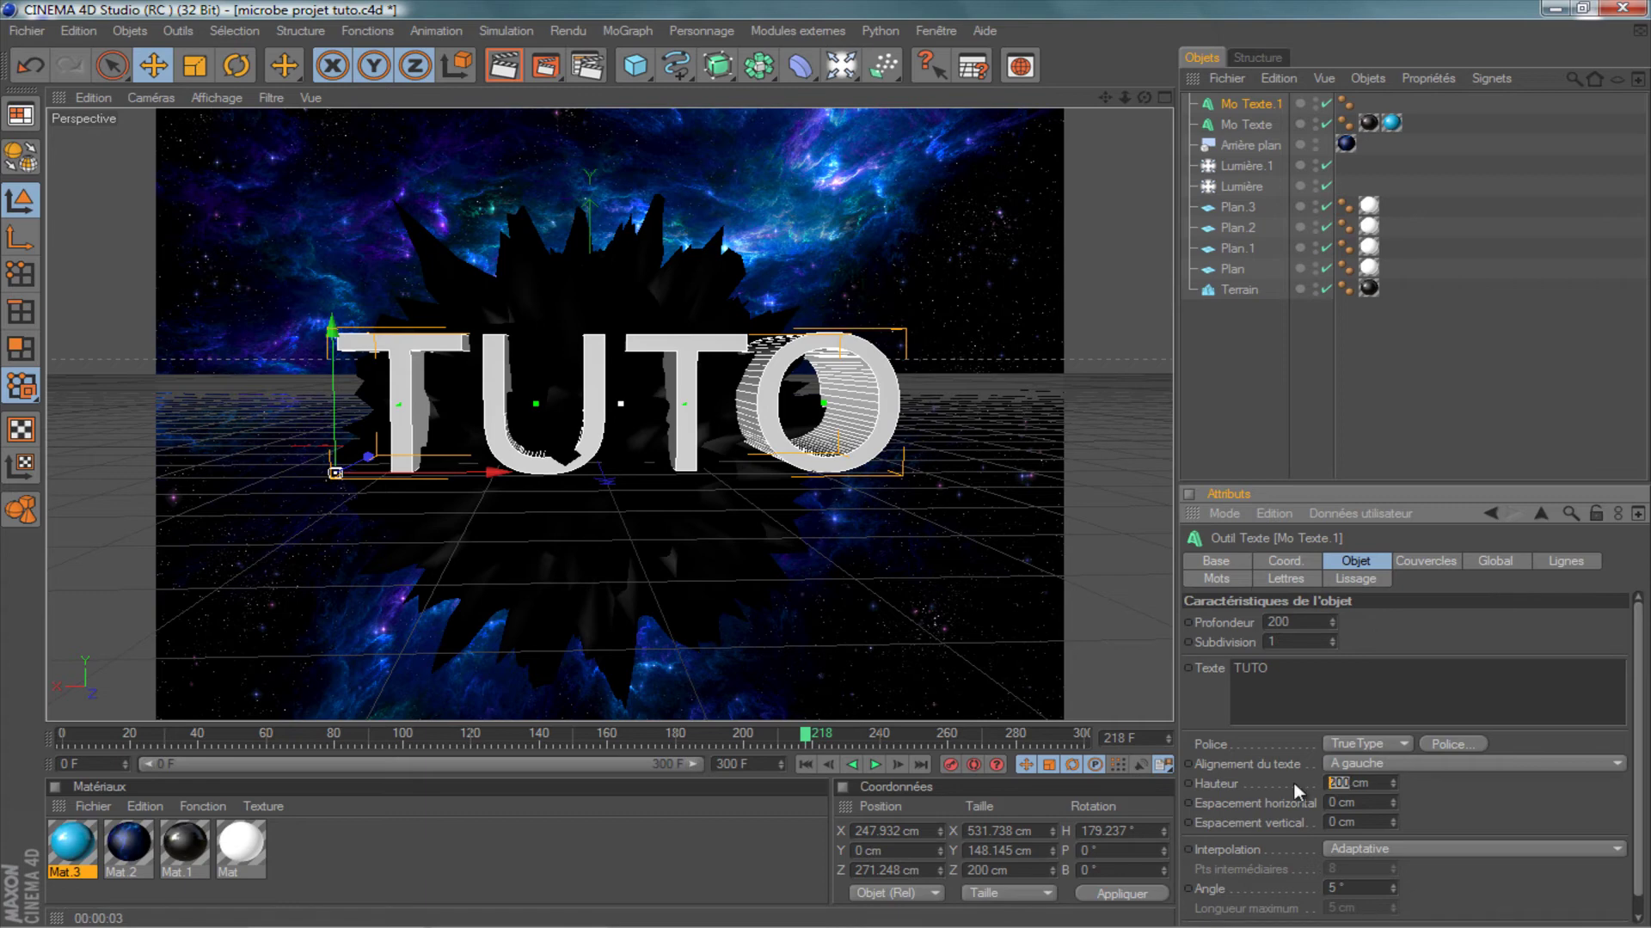
text(7)
key(Return)
Set the title's font to GHOST RIDER MOVIE and place it in front of the rock.
click(1451, 744)
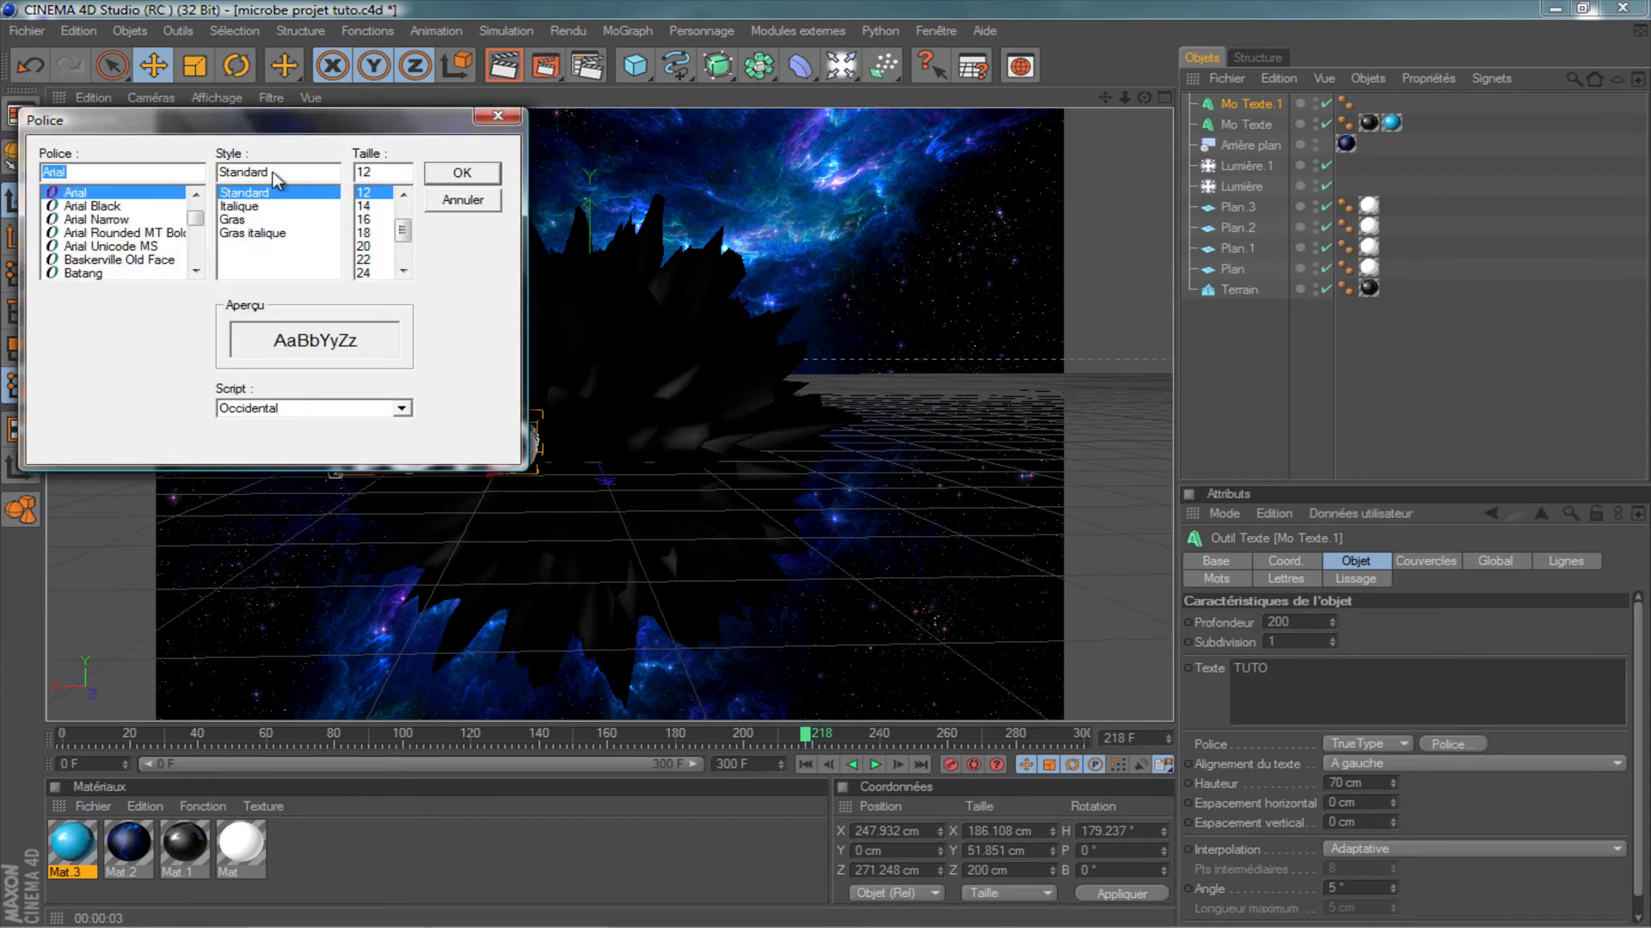
text(gh)
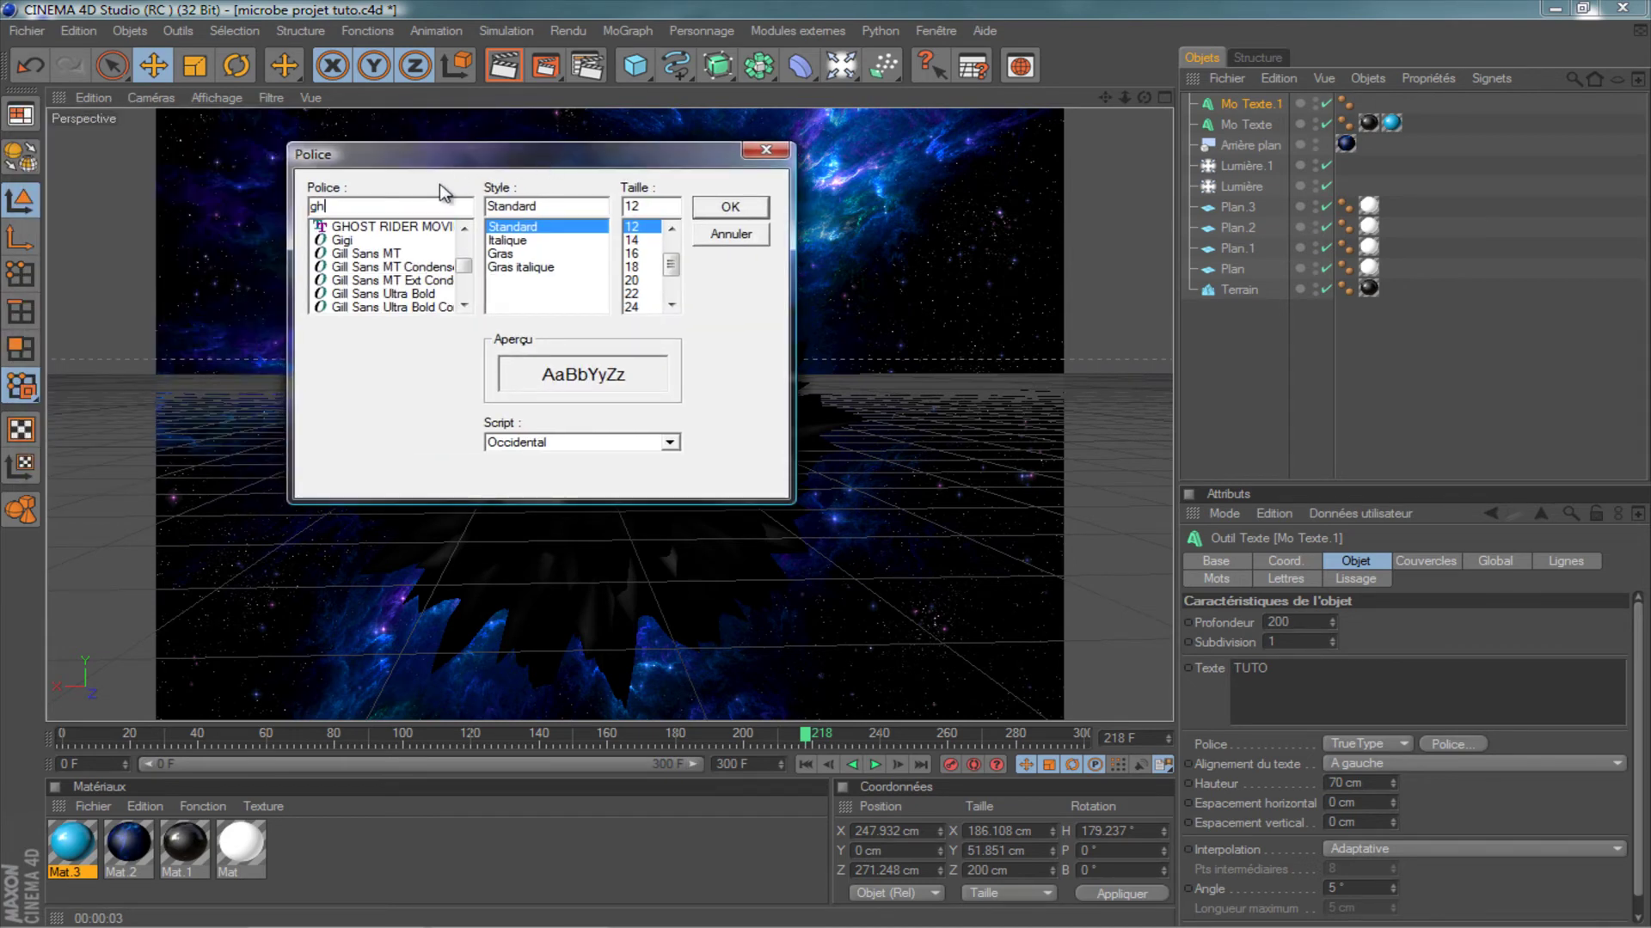
click(375, 225)
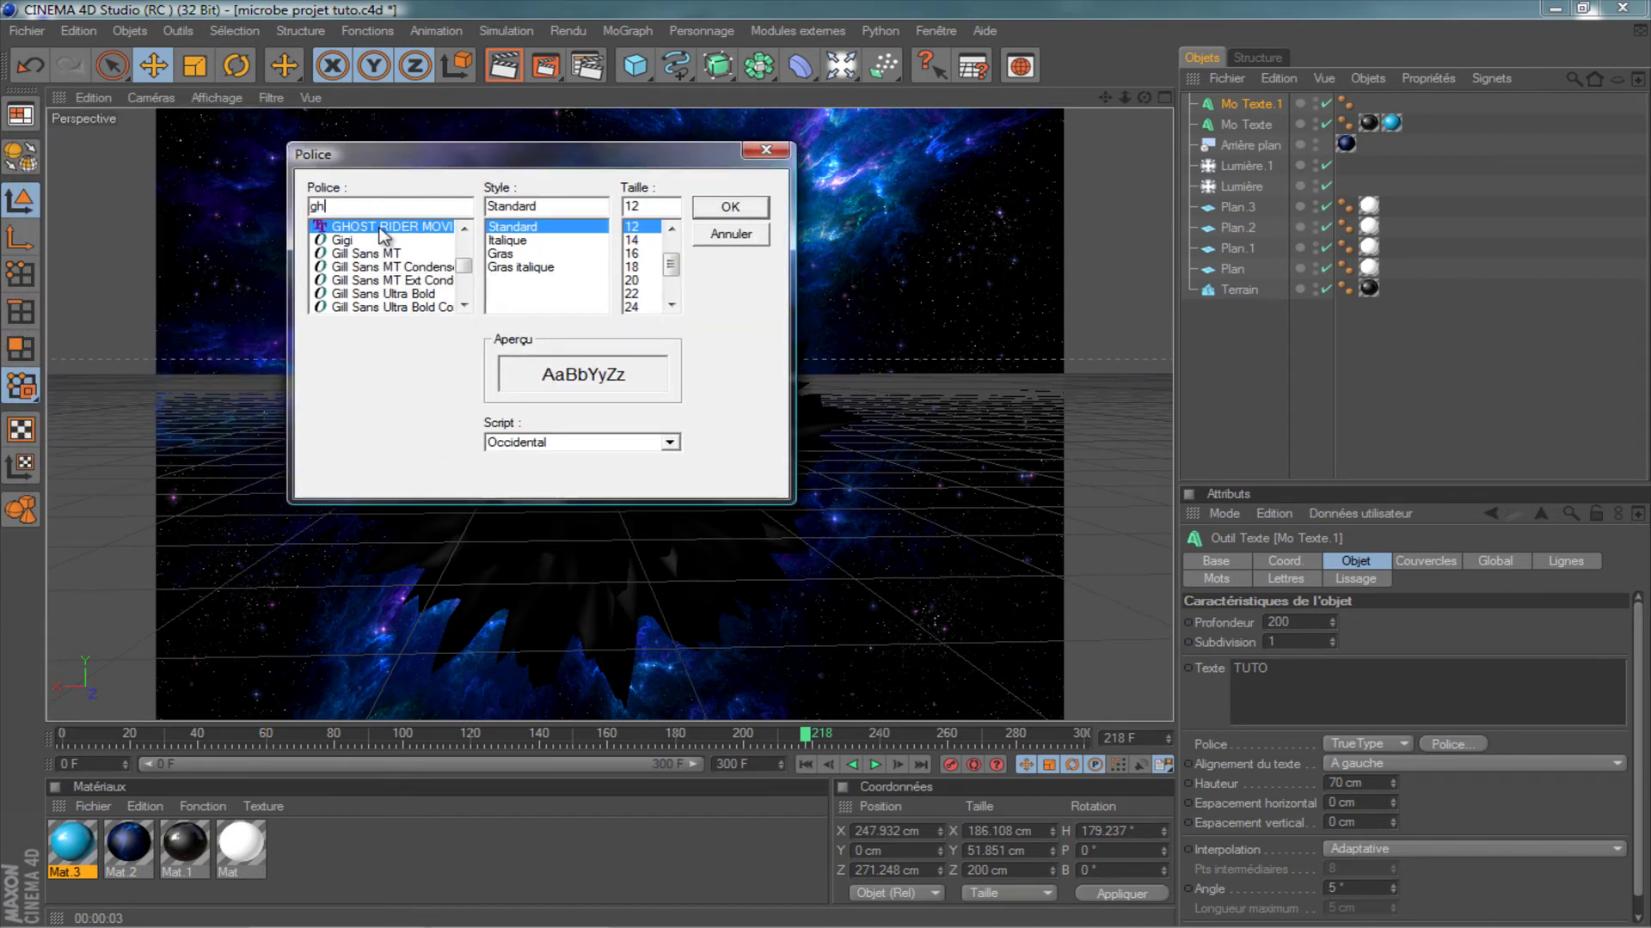
click(730, 206)
drag(497, 464, 826, 468)
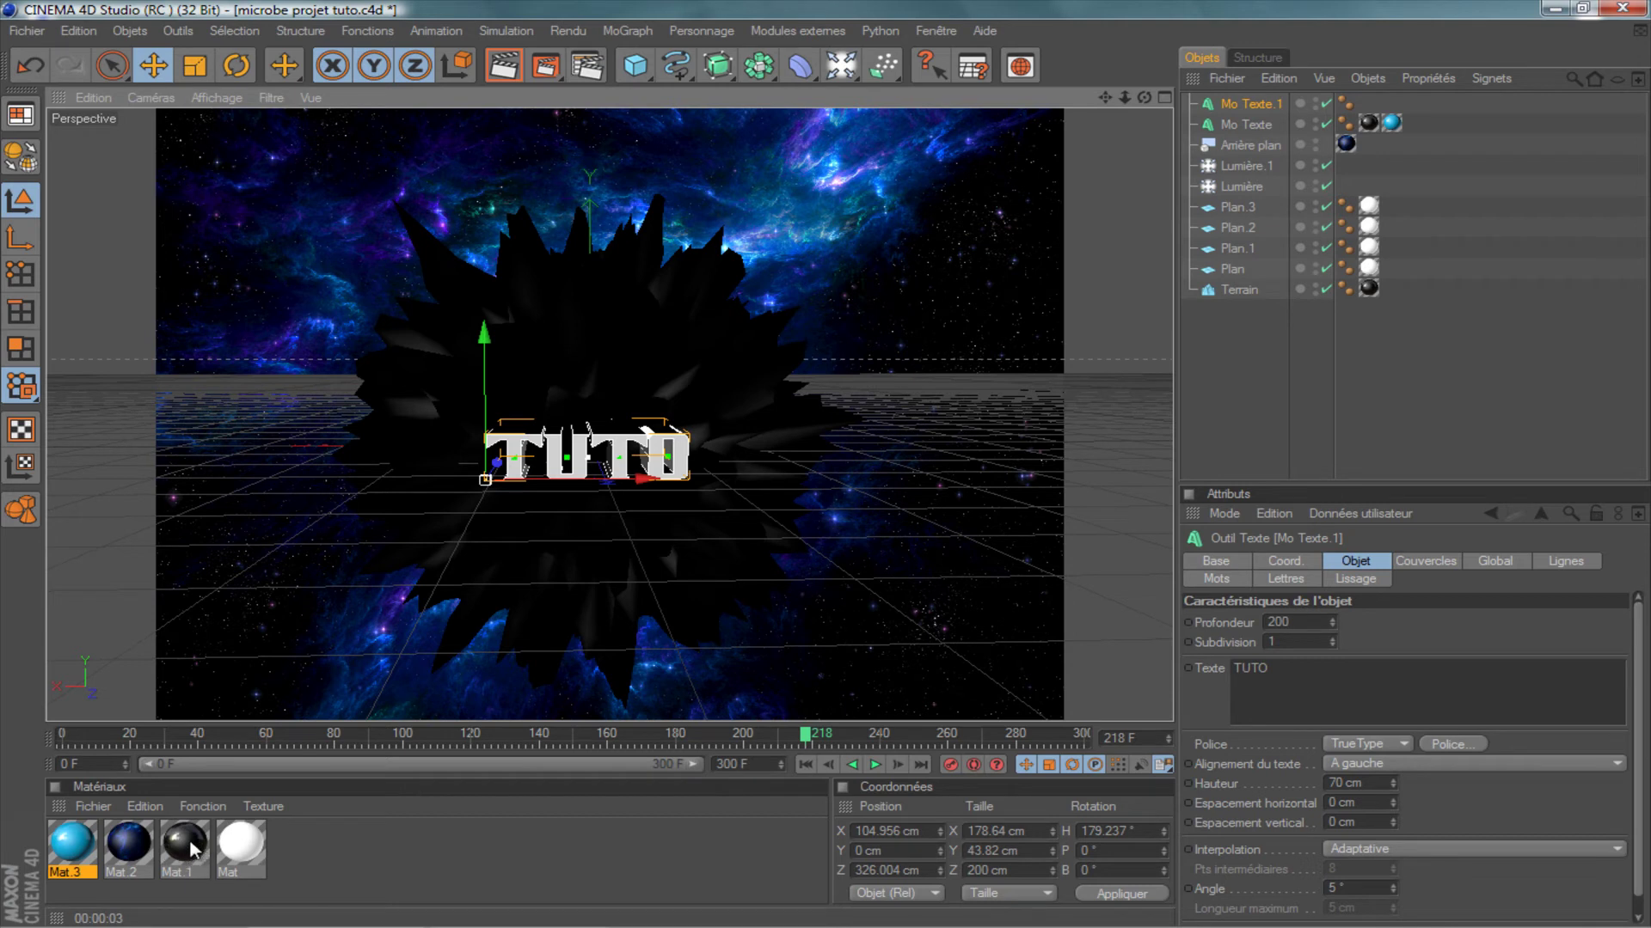
Apply black Mat.1 and cyan Mat.3 to Mo Texte.1, limiting Mat.3 to selection C1.
drag(193, 851, 186, 841)
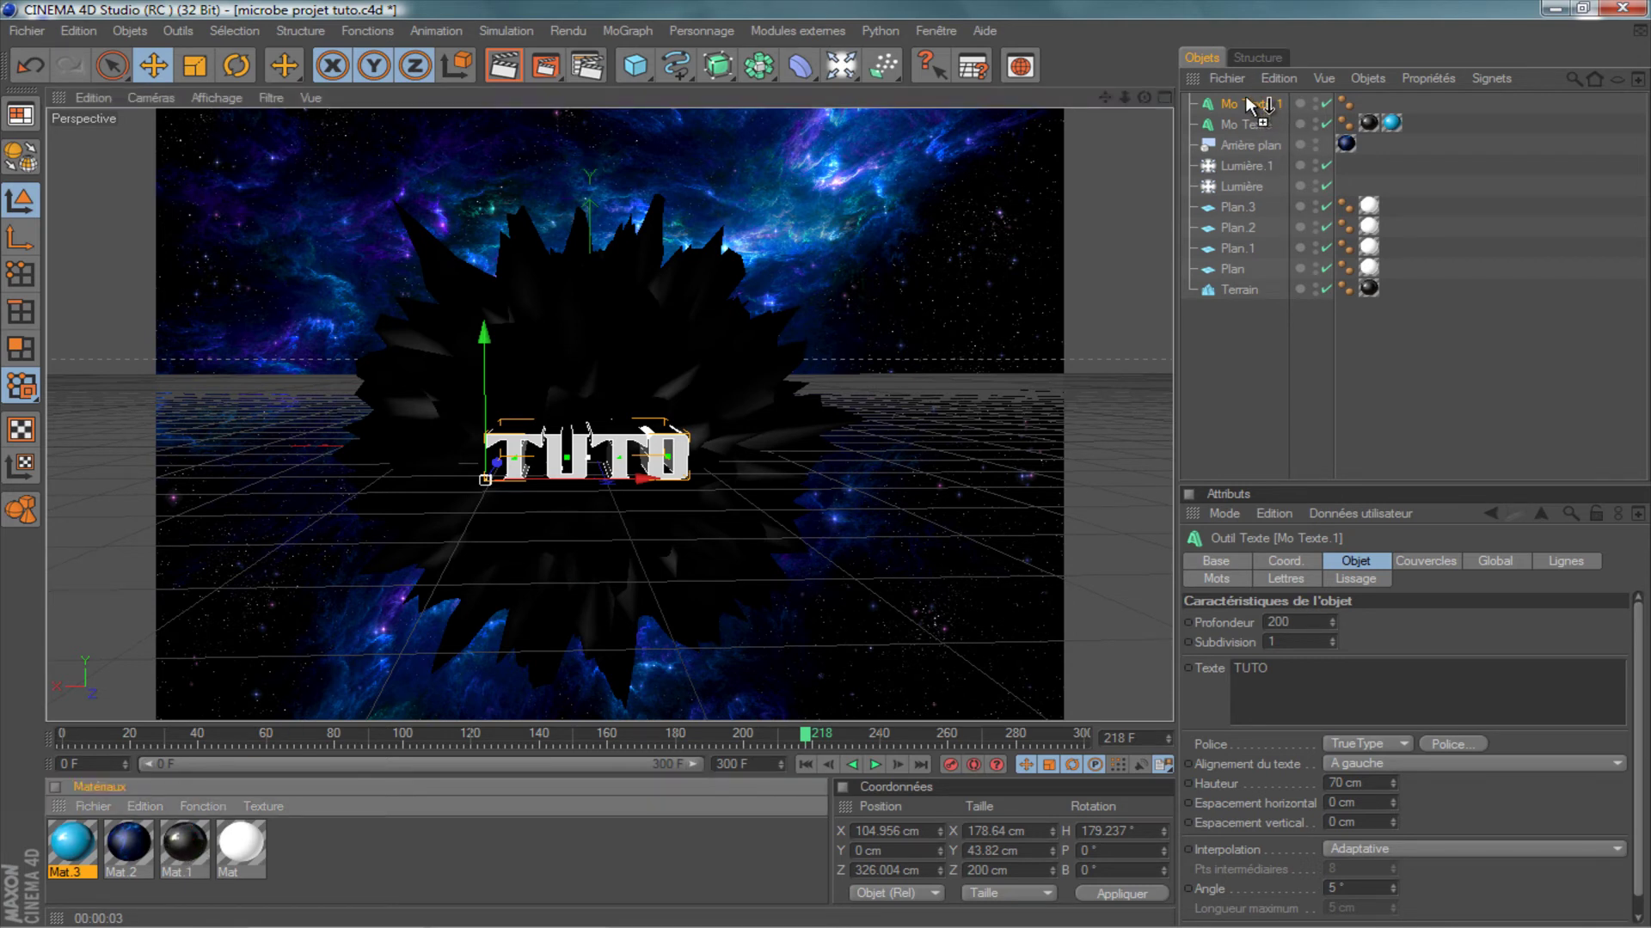
drag(872, 408, 1251, 107)
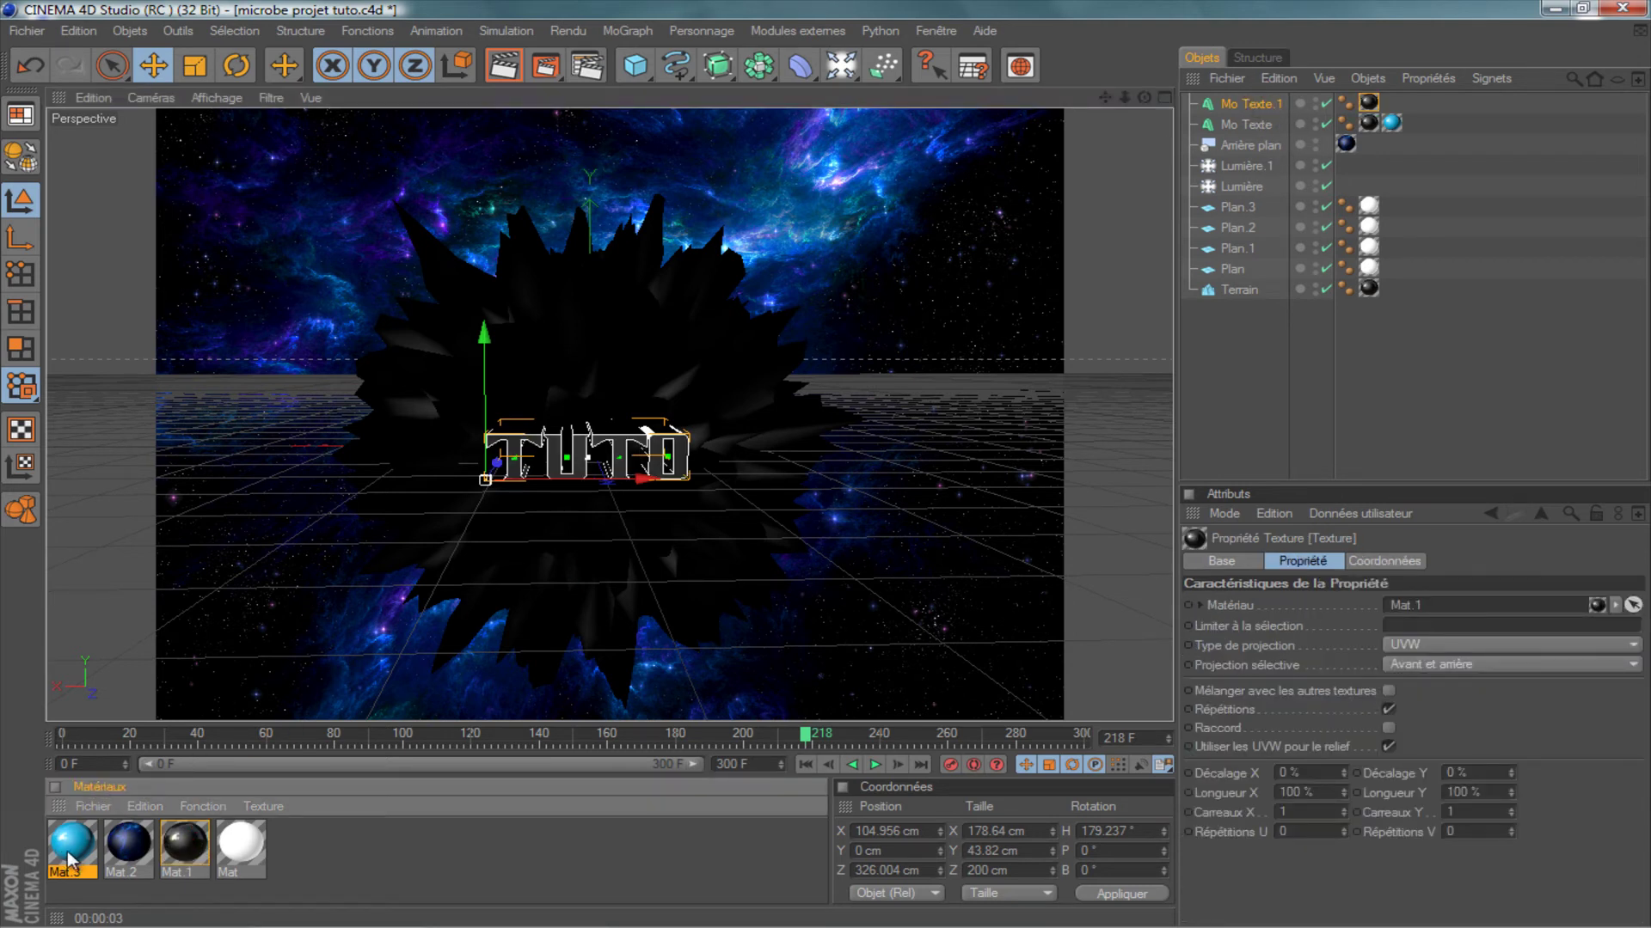
drag(461, 565, 1390, 103)
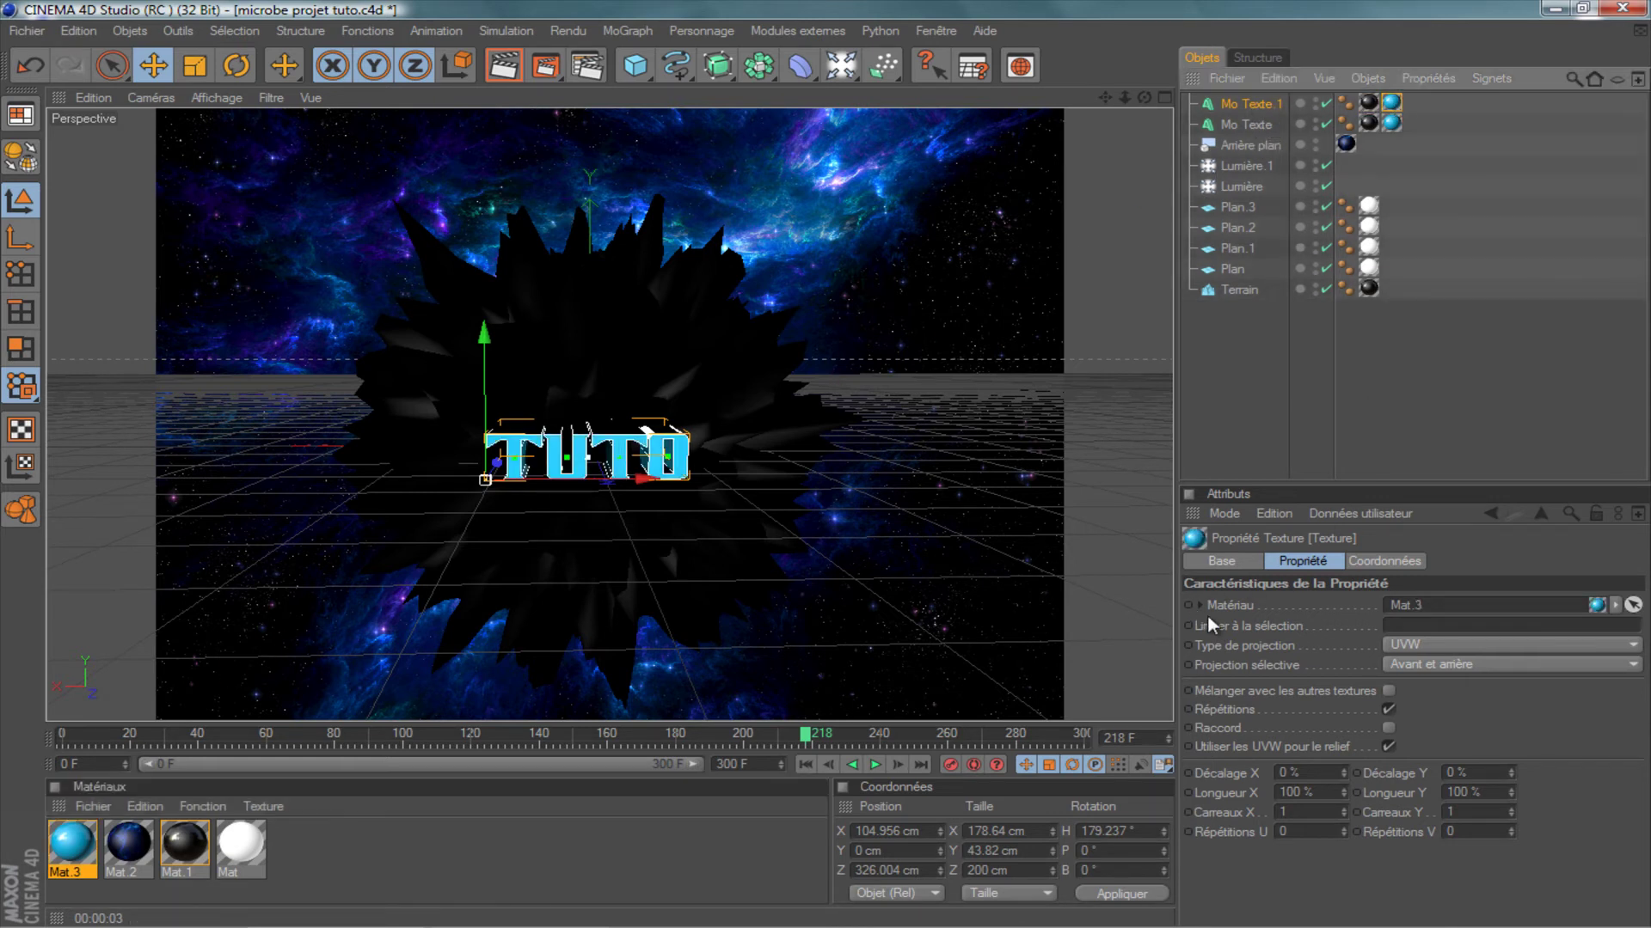
click(1391, 624)
text(C1)
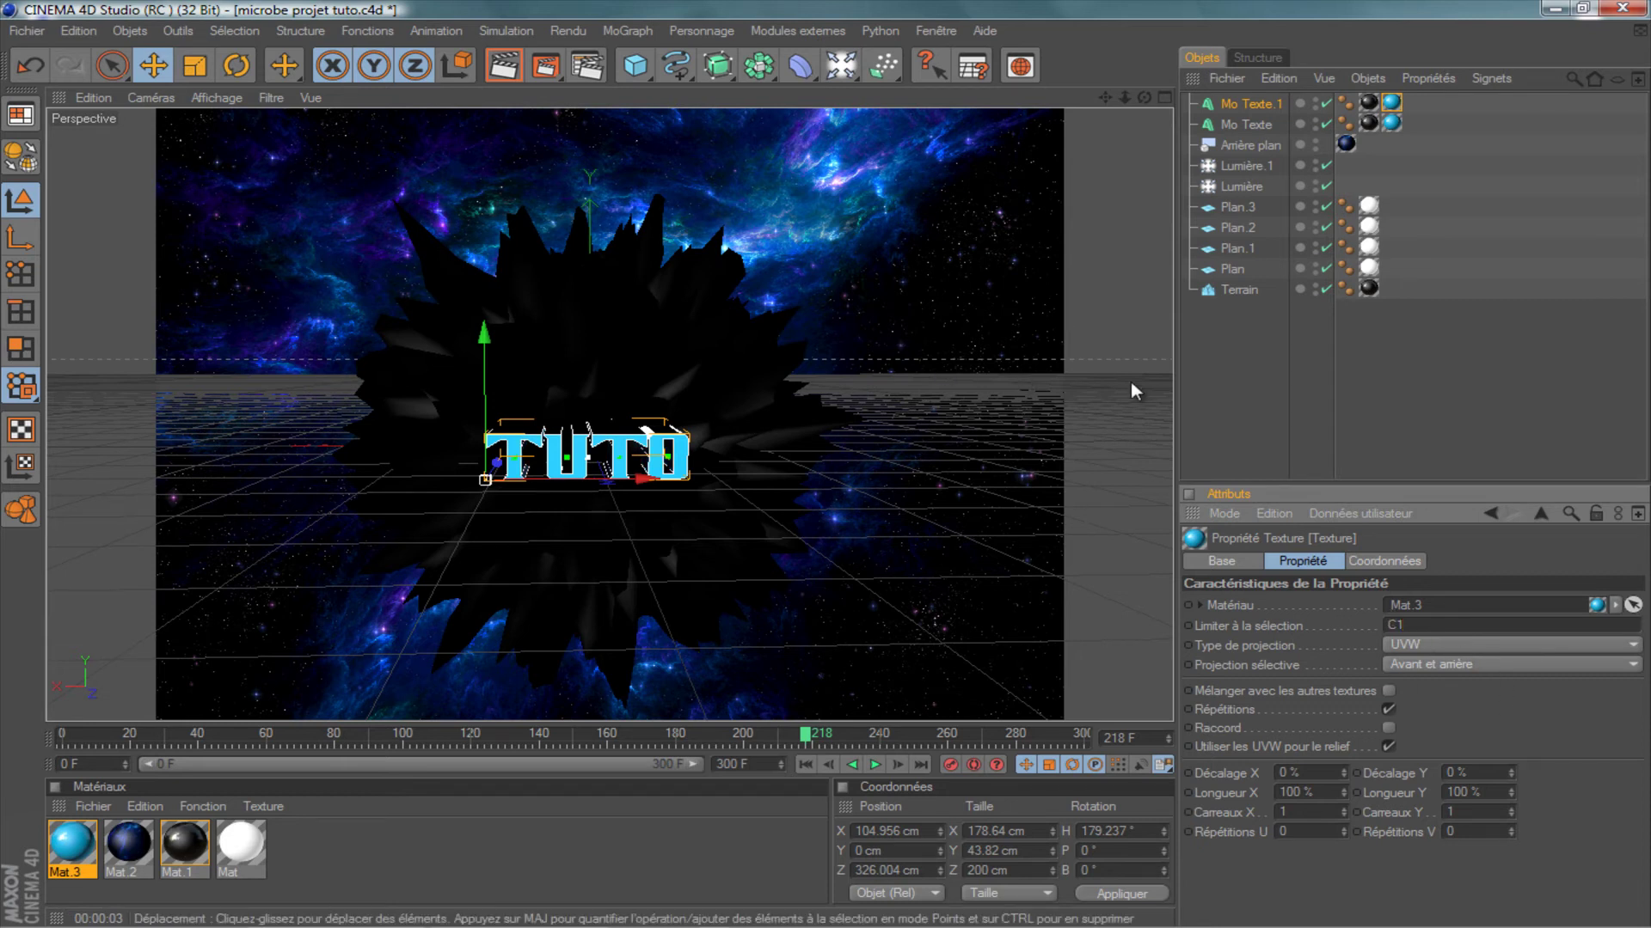
click(1387, 431)
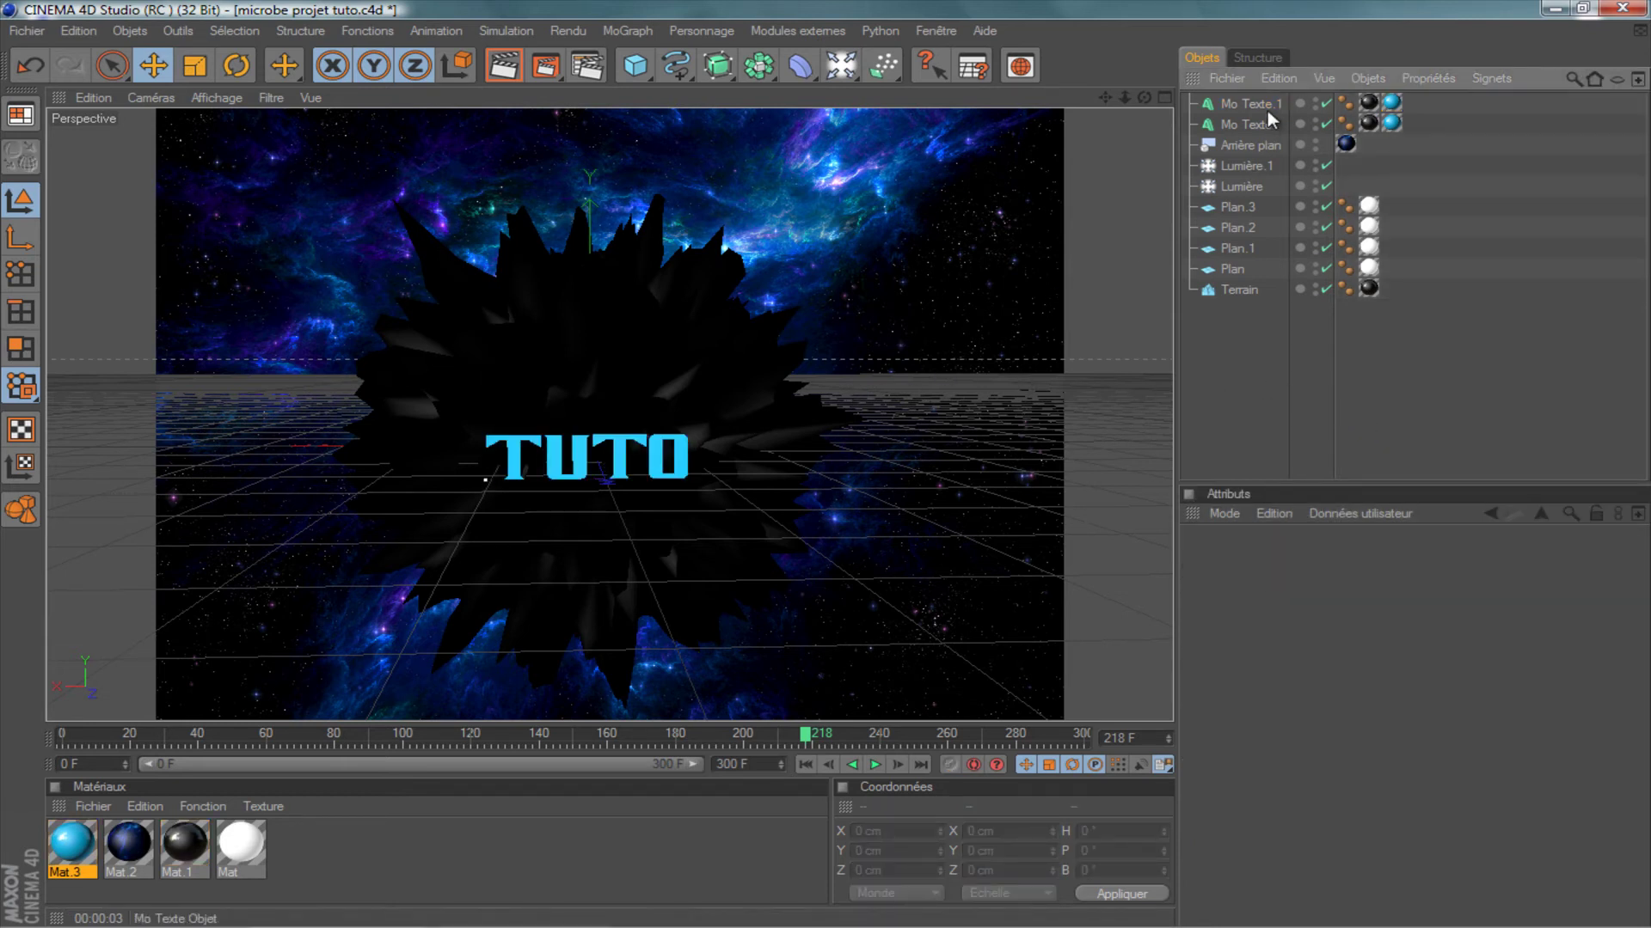
Set Mo Texte.1's Début and Fin caps to Couvercle et biseau, matching DIKSOR.
click(1238, 103)
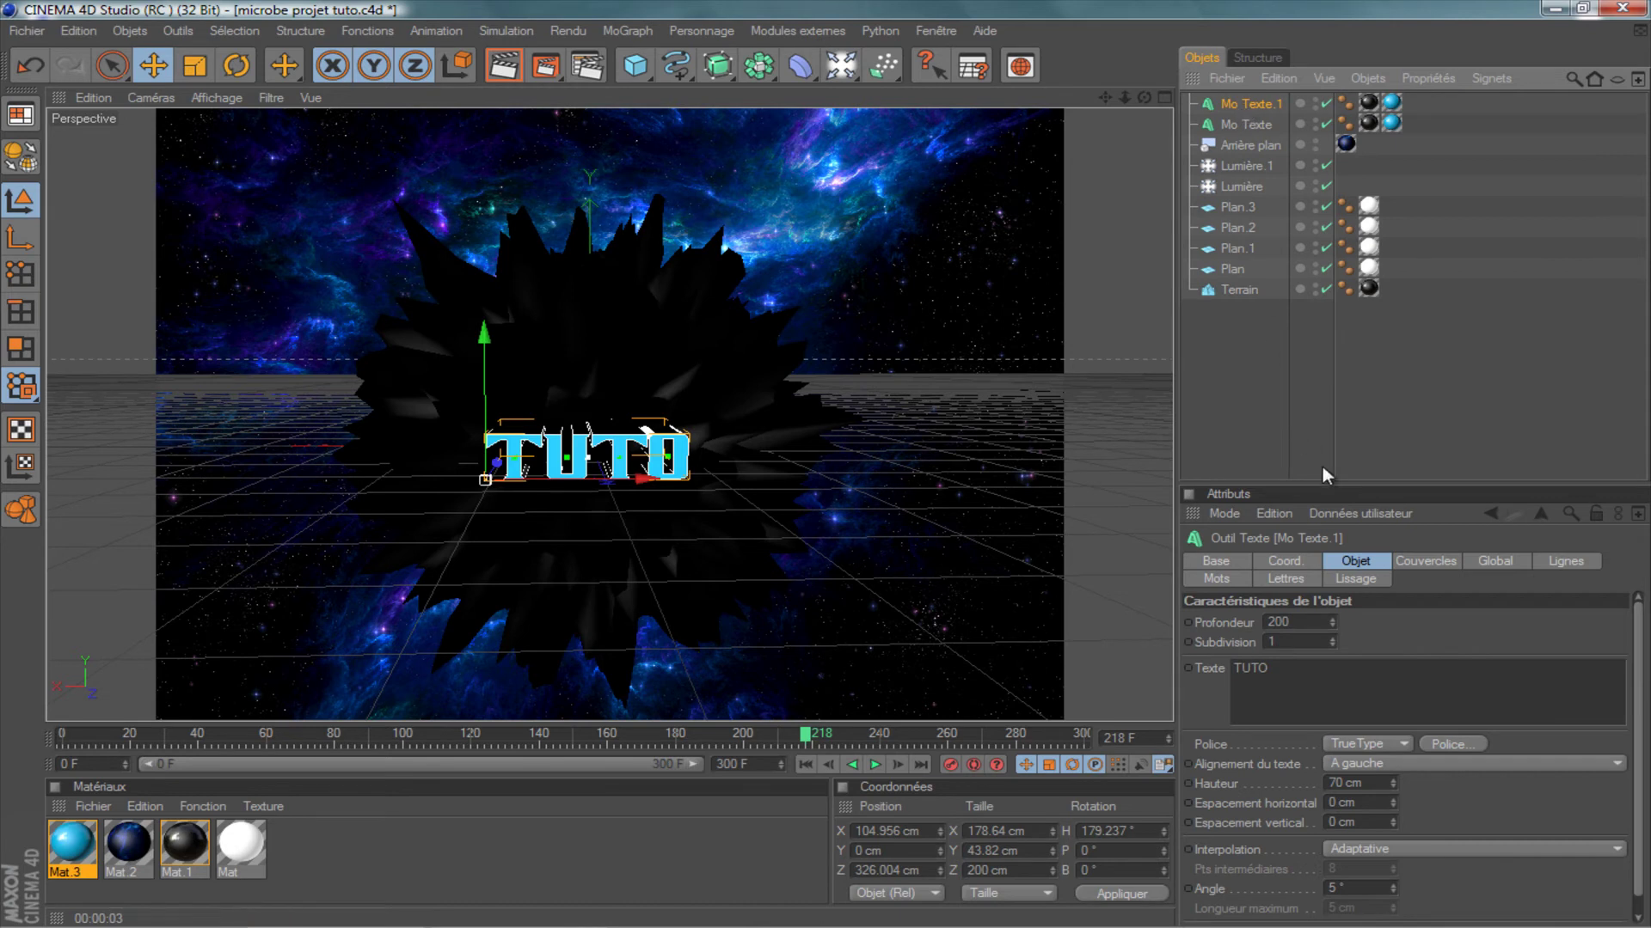
click(1426, 564)
click(1452, 622)
click(1386, 693)
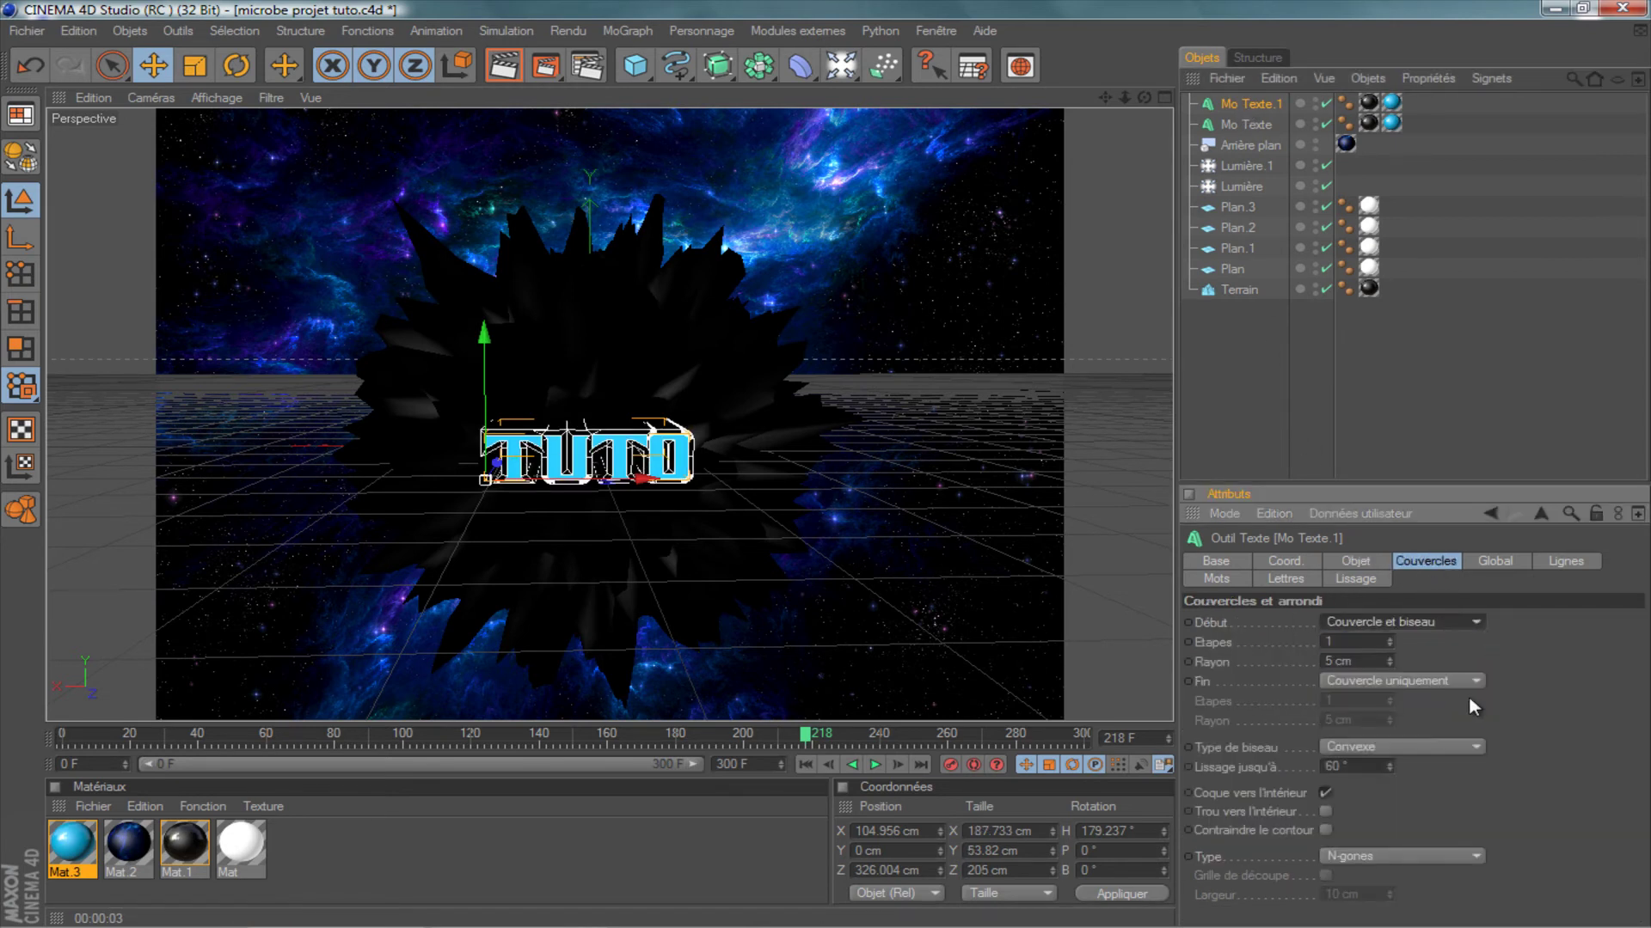
click(1464, 682)
click(1385, 758)
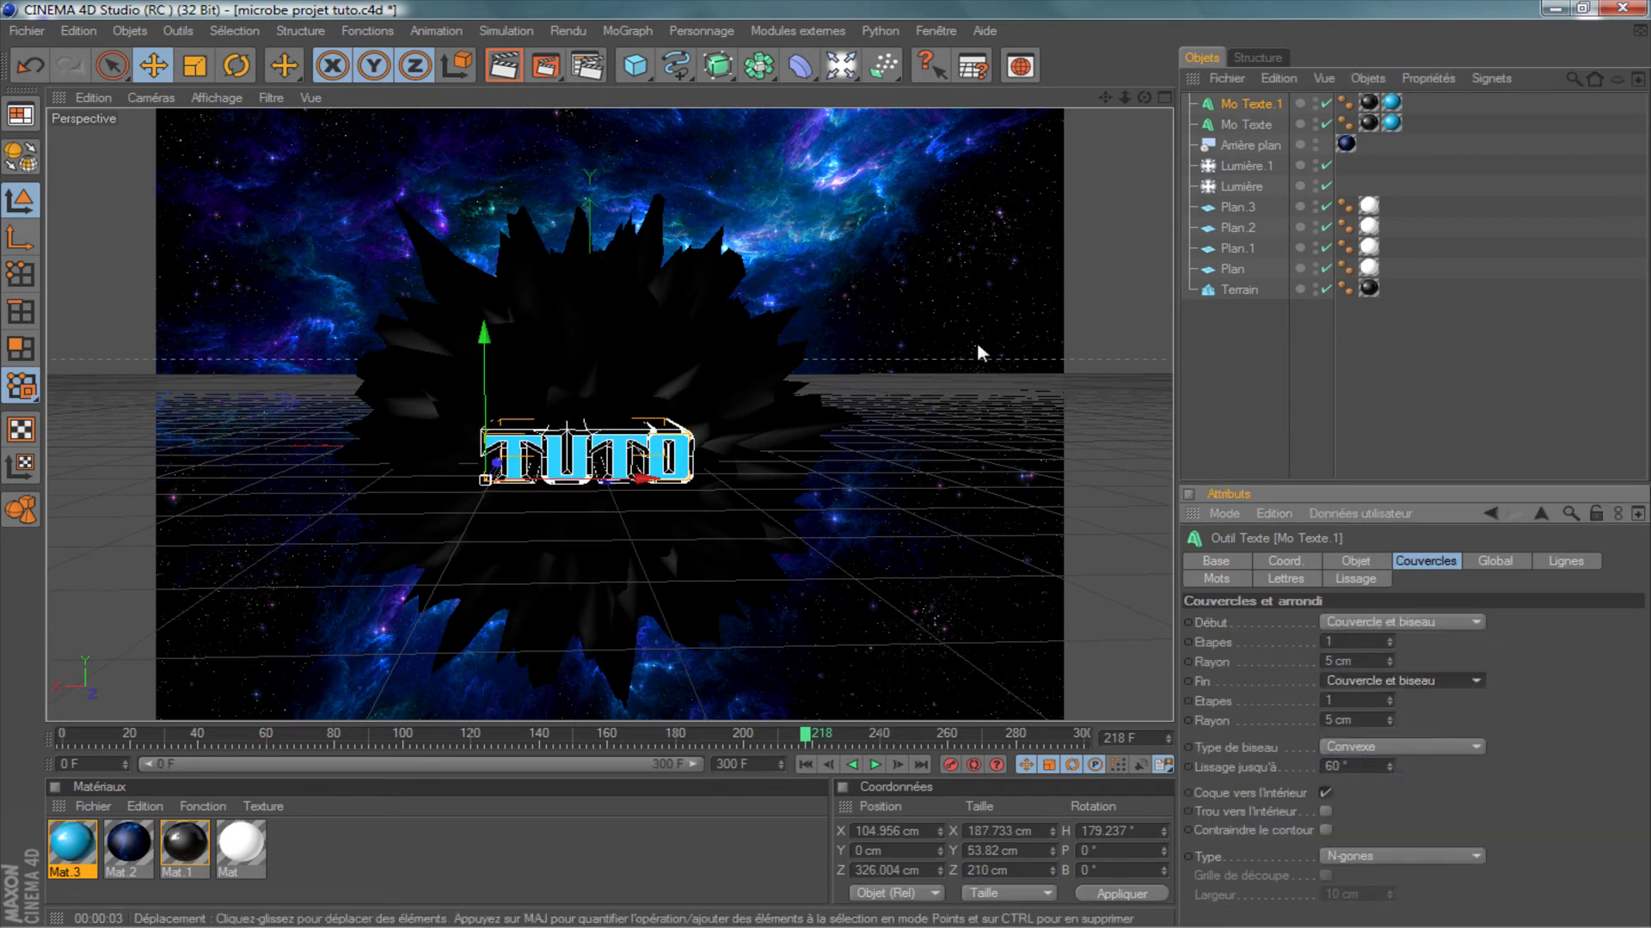
scroll(976, 331, down, 2)
mouse_move(1144, 97)
mouse_down()
mouse_move(734, 465)
mouse_move(698, 323)
mouse_up()
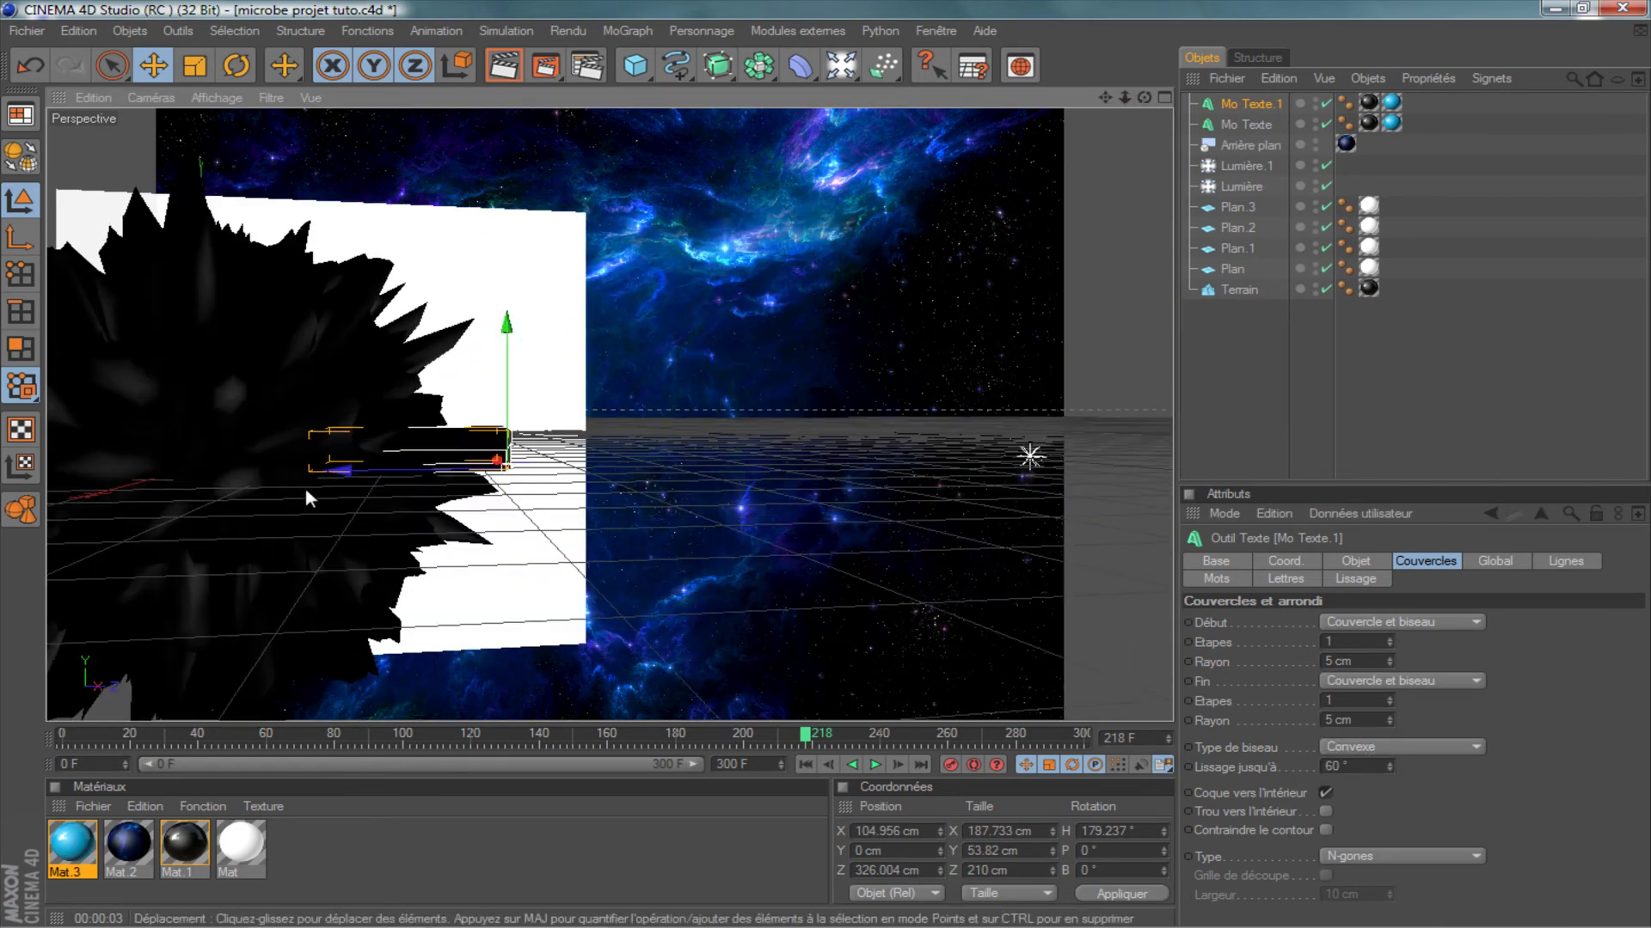
mouse_move(1143, 97)
mouse_down()
mouse_move(1019, 222)
mouse_move(1090, 101)
mouse_move(867, 473)
mouse_move(1130, 96)
mouse_move(825, 463)
mouse_up()
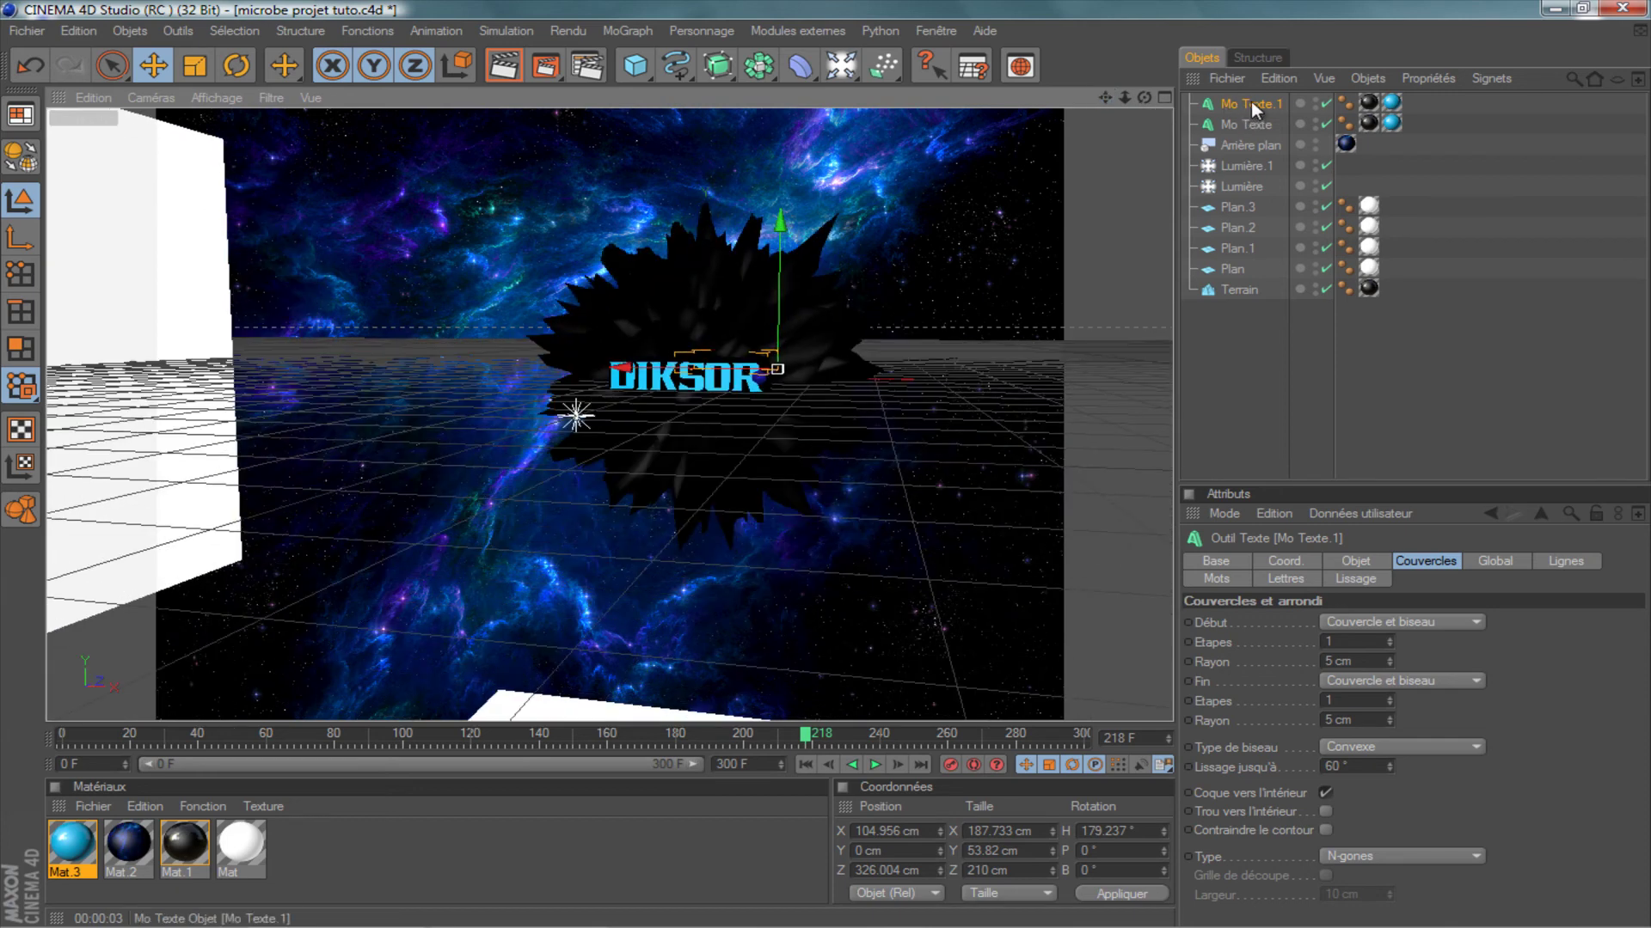
Parent Mo Texte.1 and Mo Texte under Terrain, then check around frame 254.
drag(1250, 103, 1260, 206)
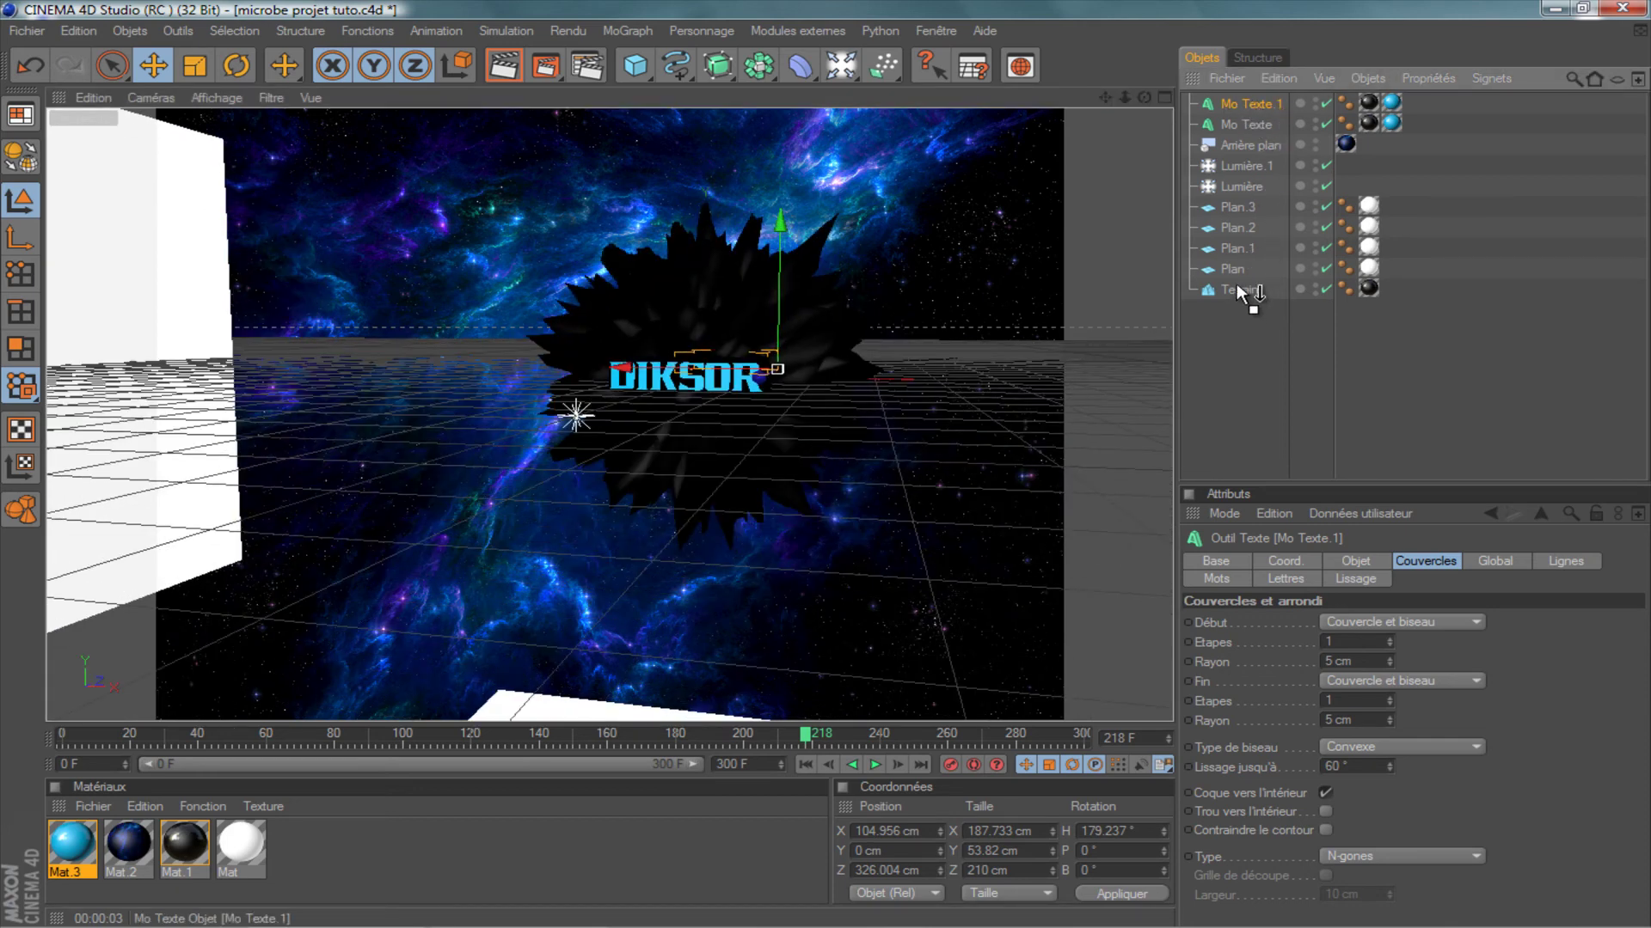
drag(1238, 284, 1236, 266)
scroll(884, 392, up, 2)
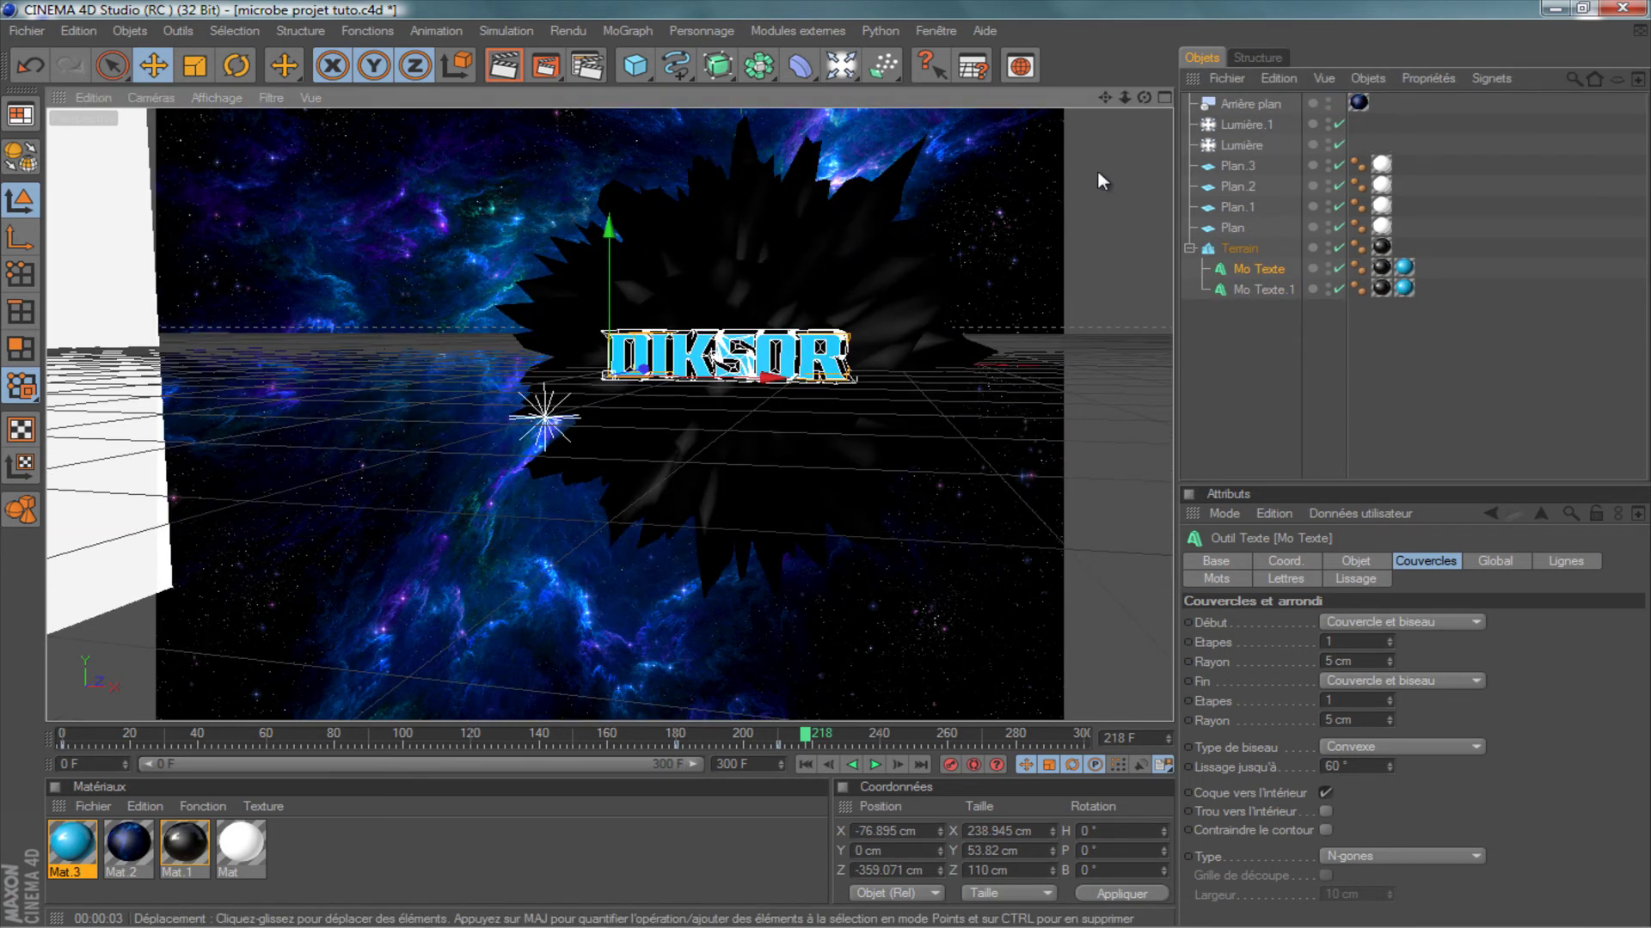
mouse_move(1105, 97)
mouse_down()
mouse_move(813, 484)
mouse_move(776, 566)
mouse_up()
drag(807, 734, 942, 733)
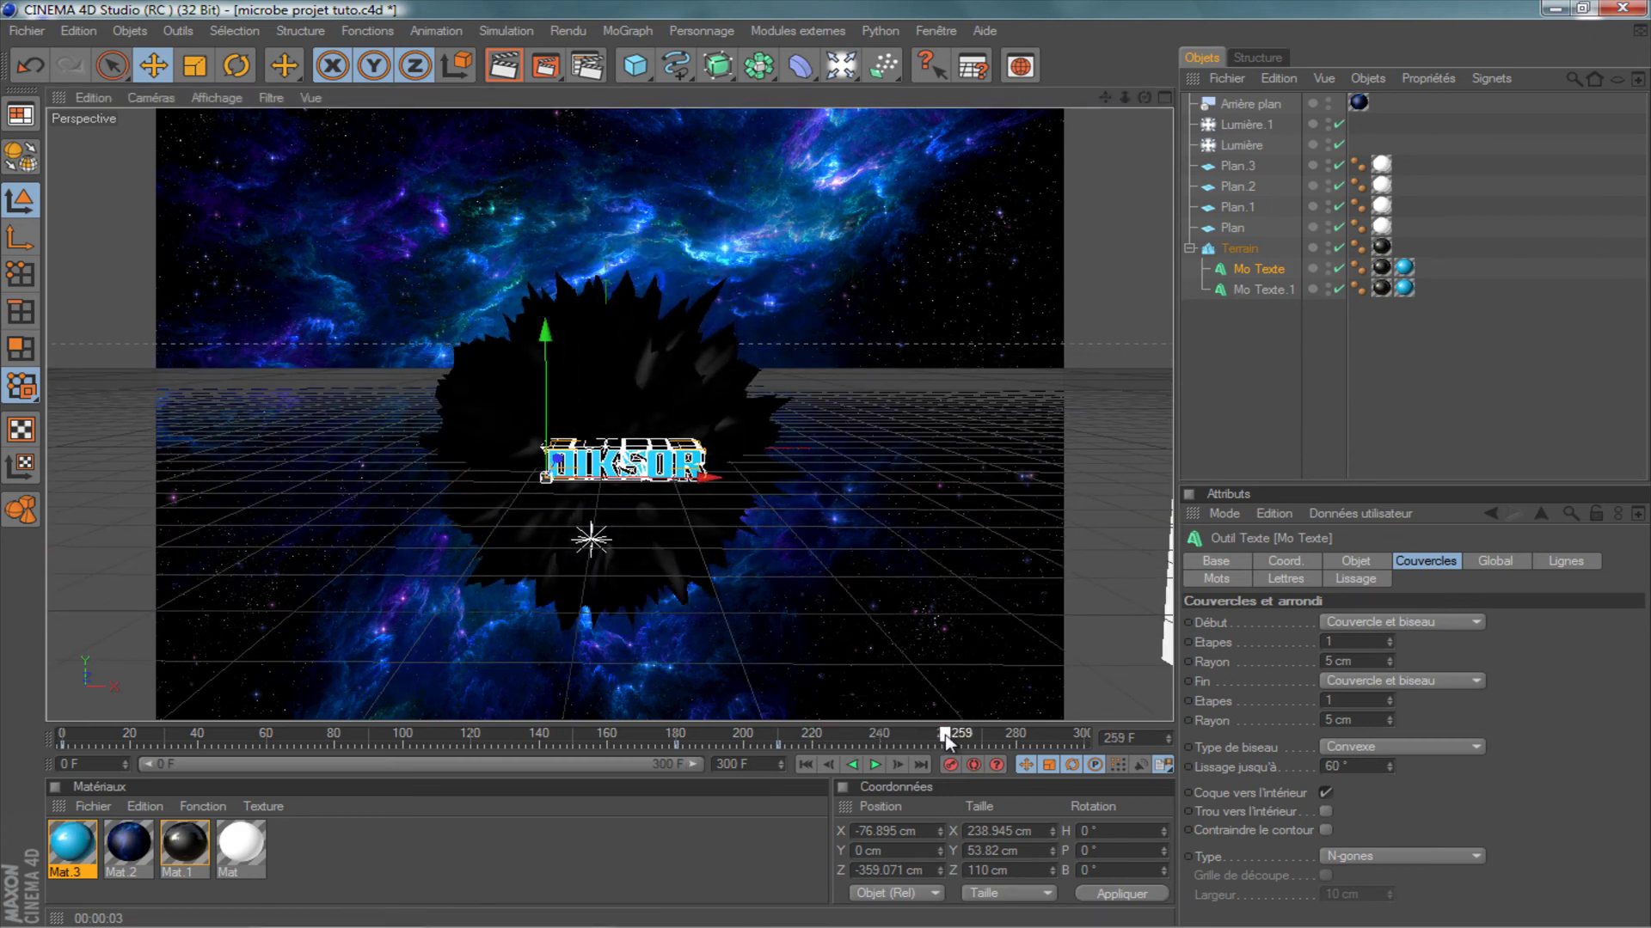
drag(943, 741, 931, 740)
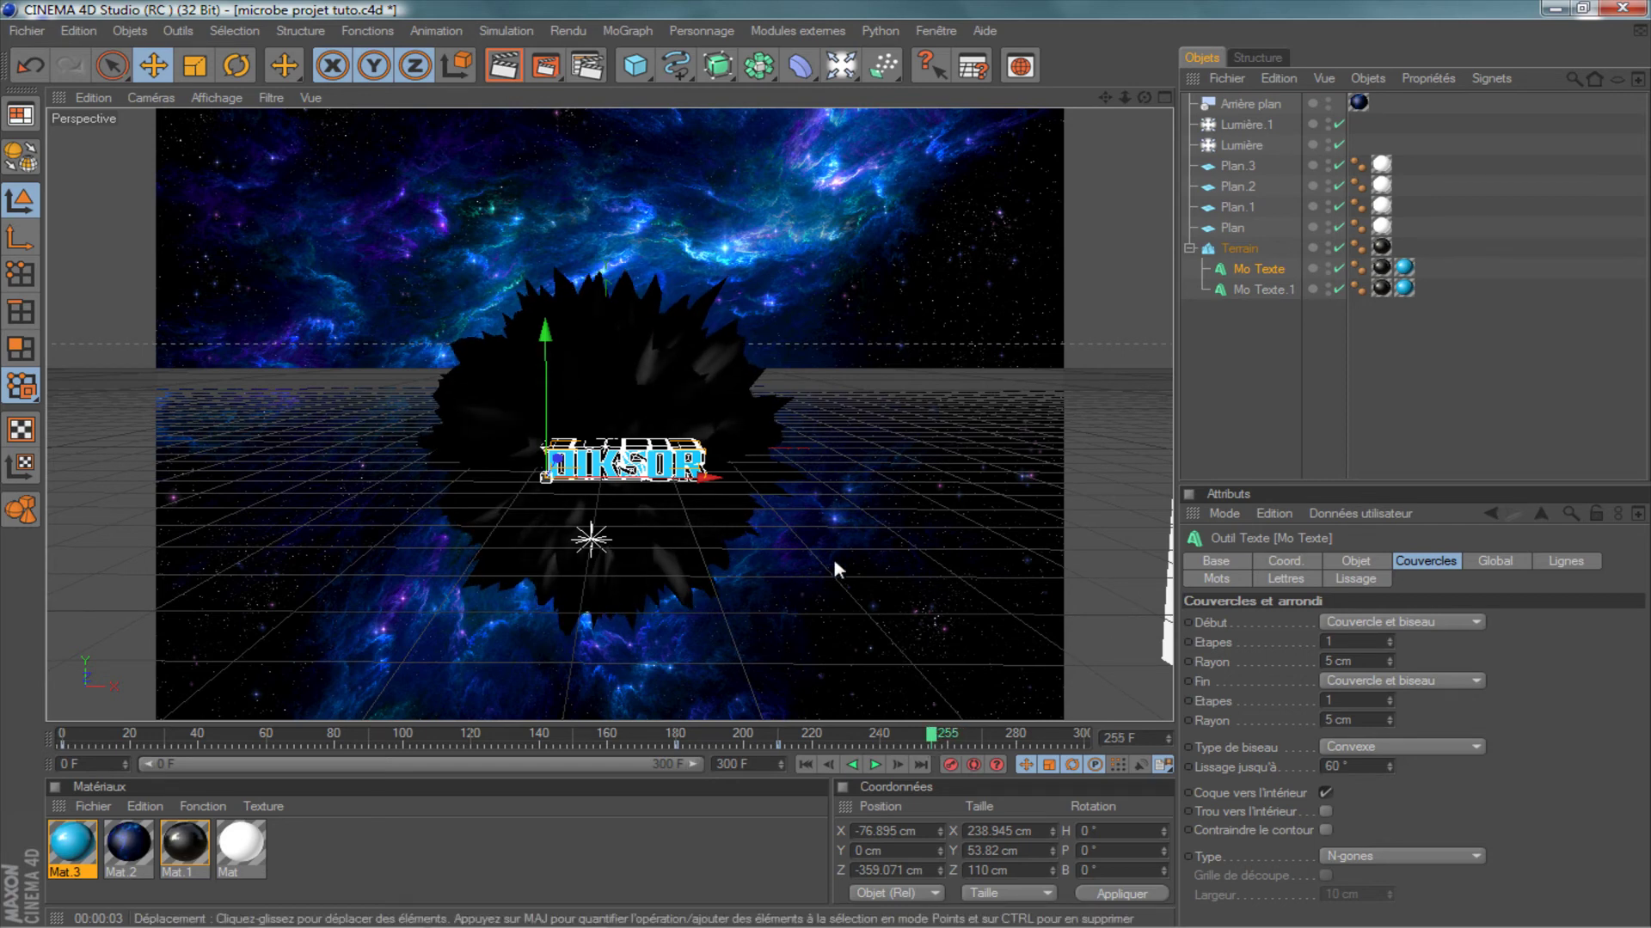
click(1239, 249)
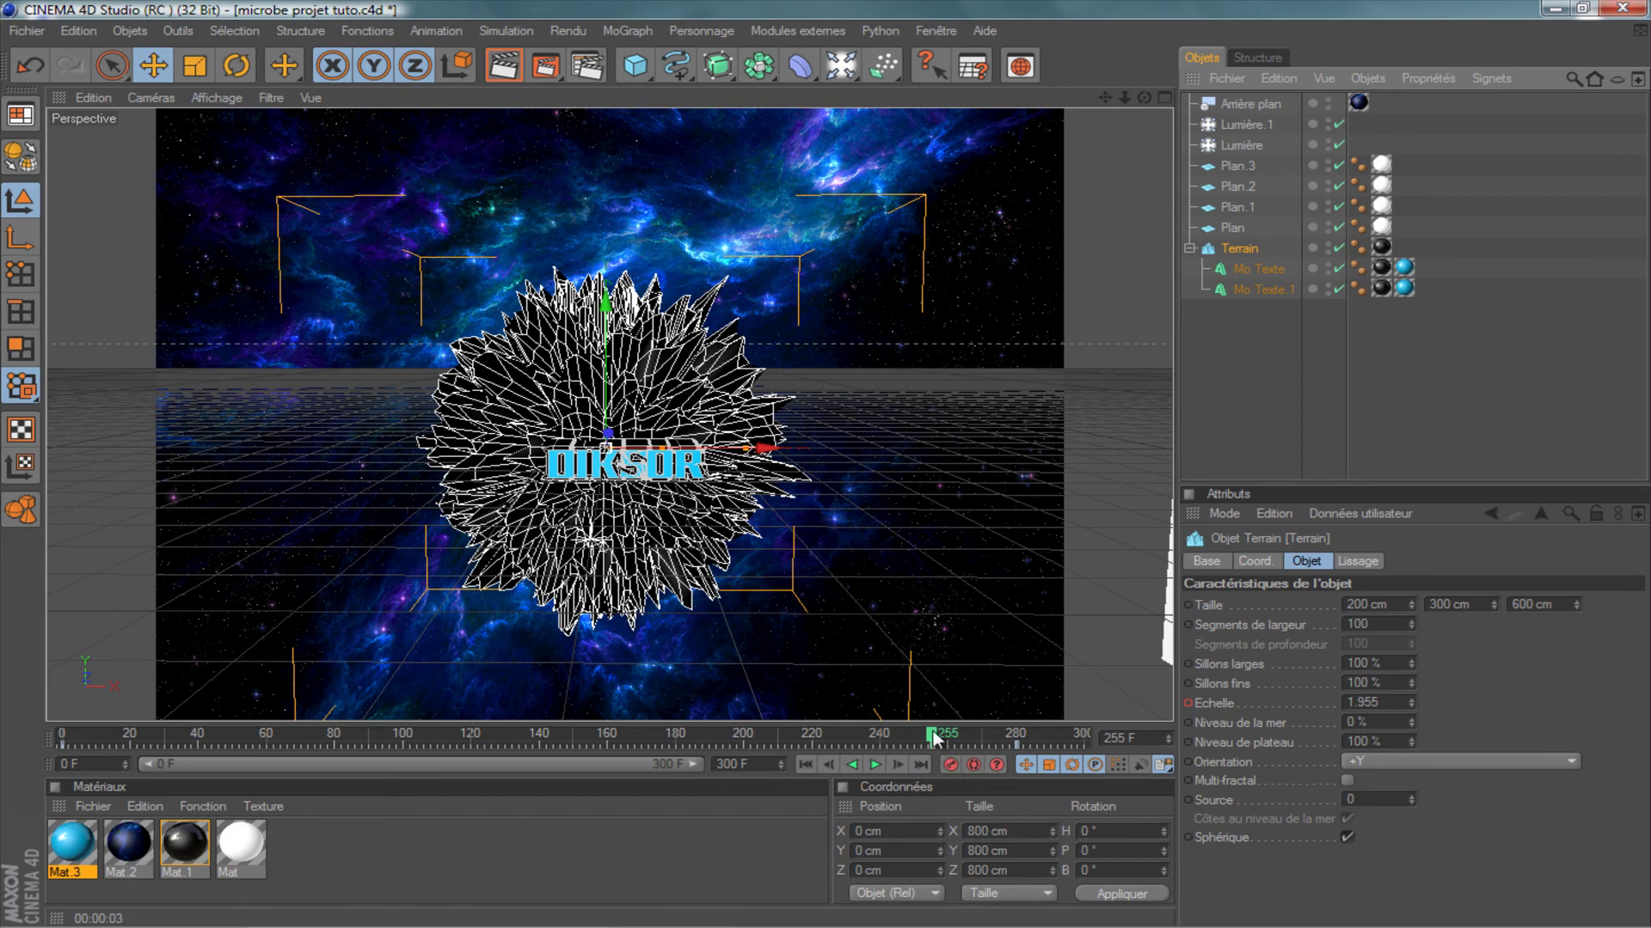
At frame 280, rotate the Terrain to a -177.206° heading.
drag(932, 737, 1017, 736)
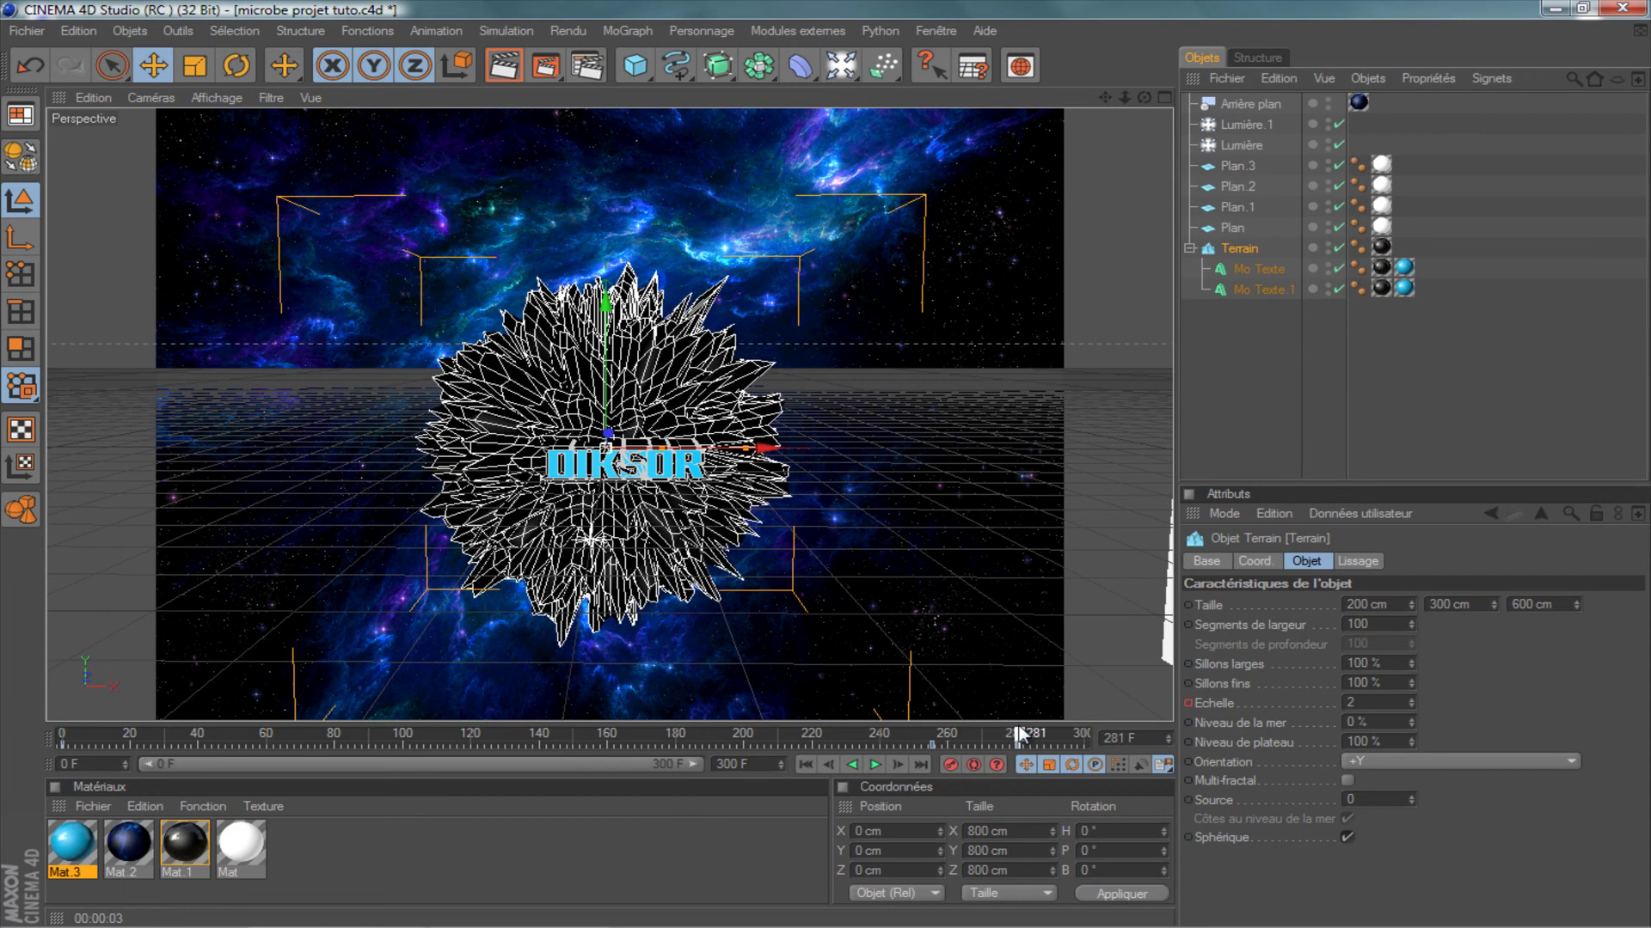
key(r)
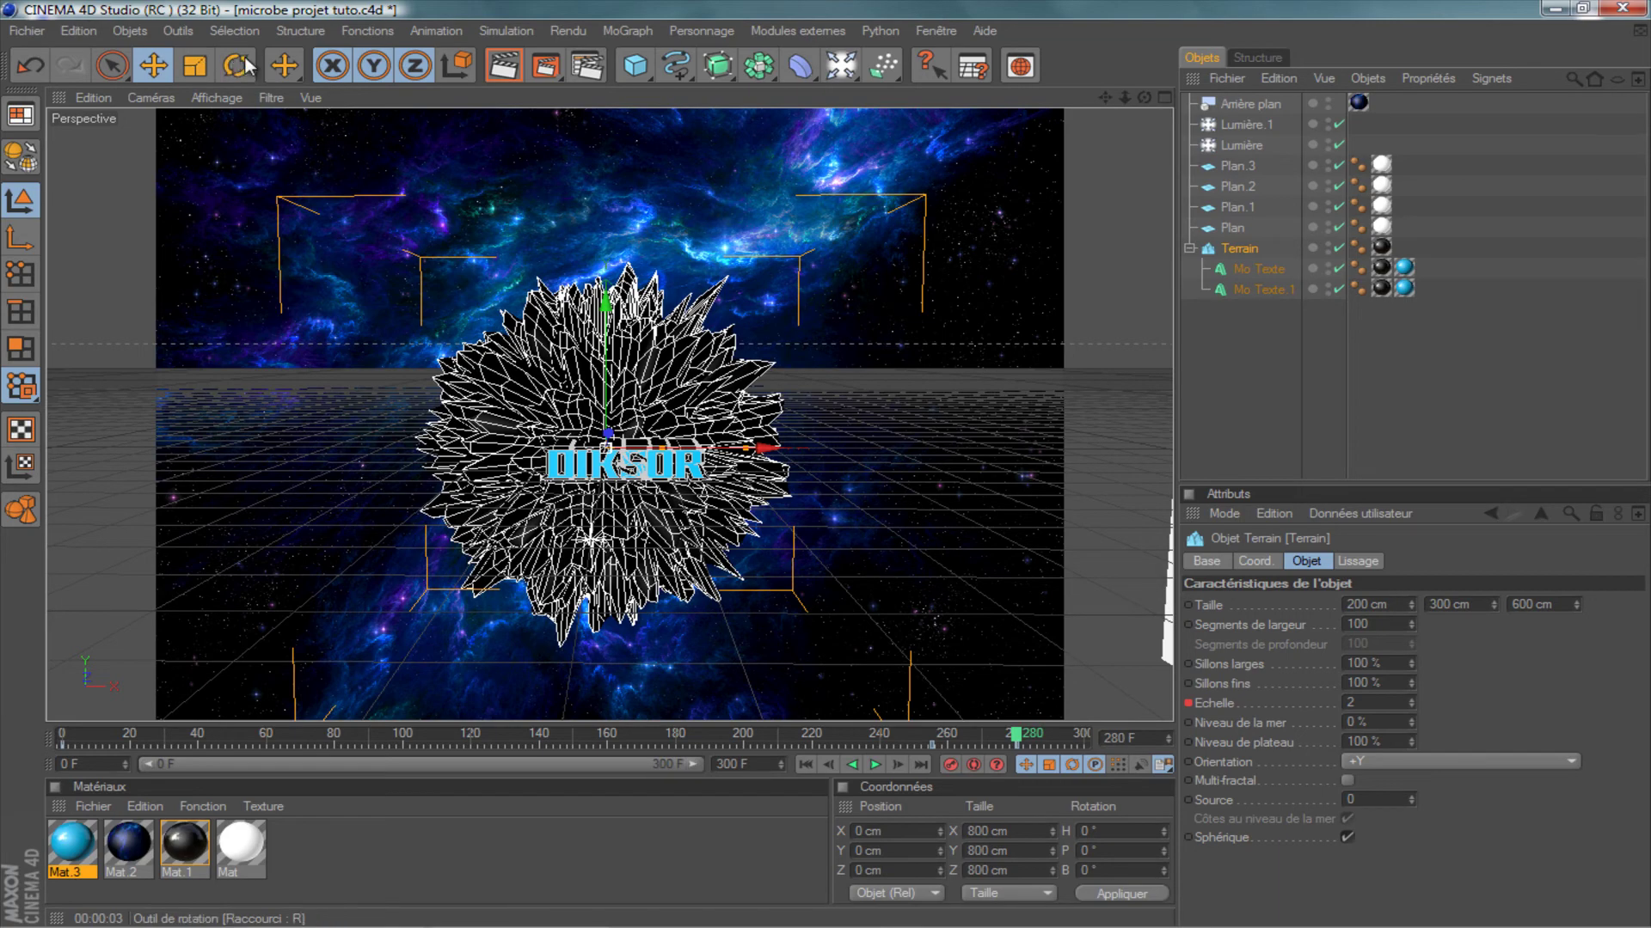
drag(637, 464, 532, 428)
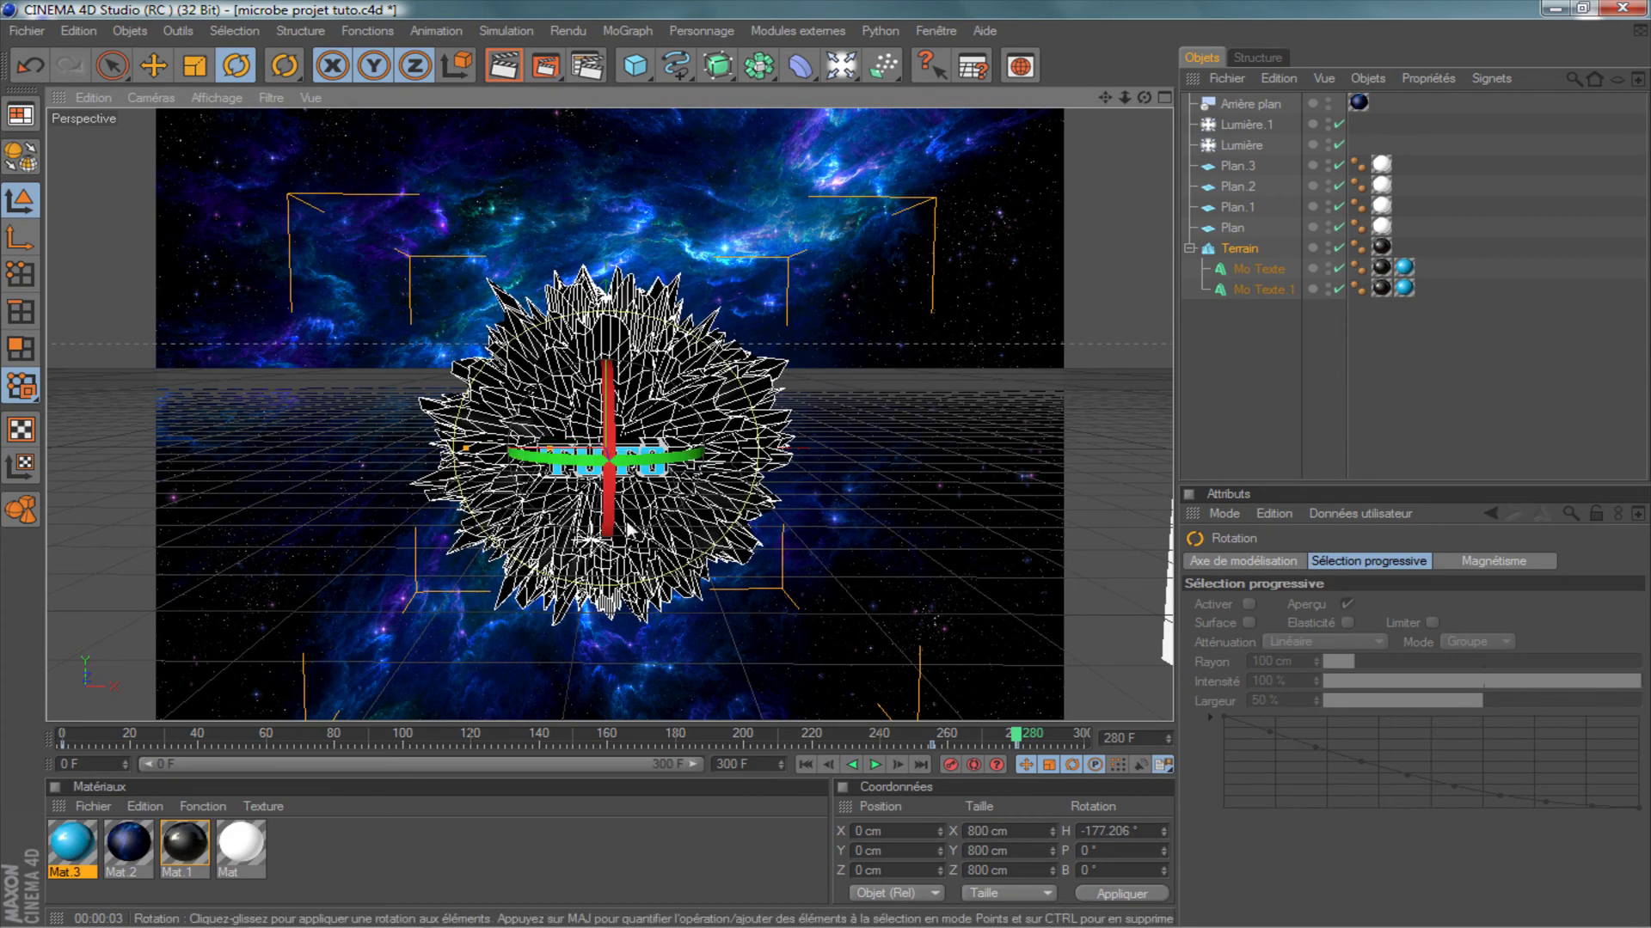
Rewind the animation to frame 0 and deselect the terrain and titles.
click(949, 764)
mouse_move(1016, 732)
mouse_down()
mouse_move(894, 728)
mouse_move(1034, 735)
mouse_up()
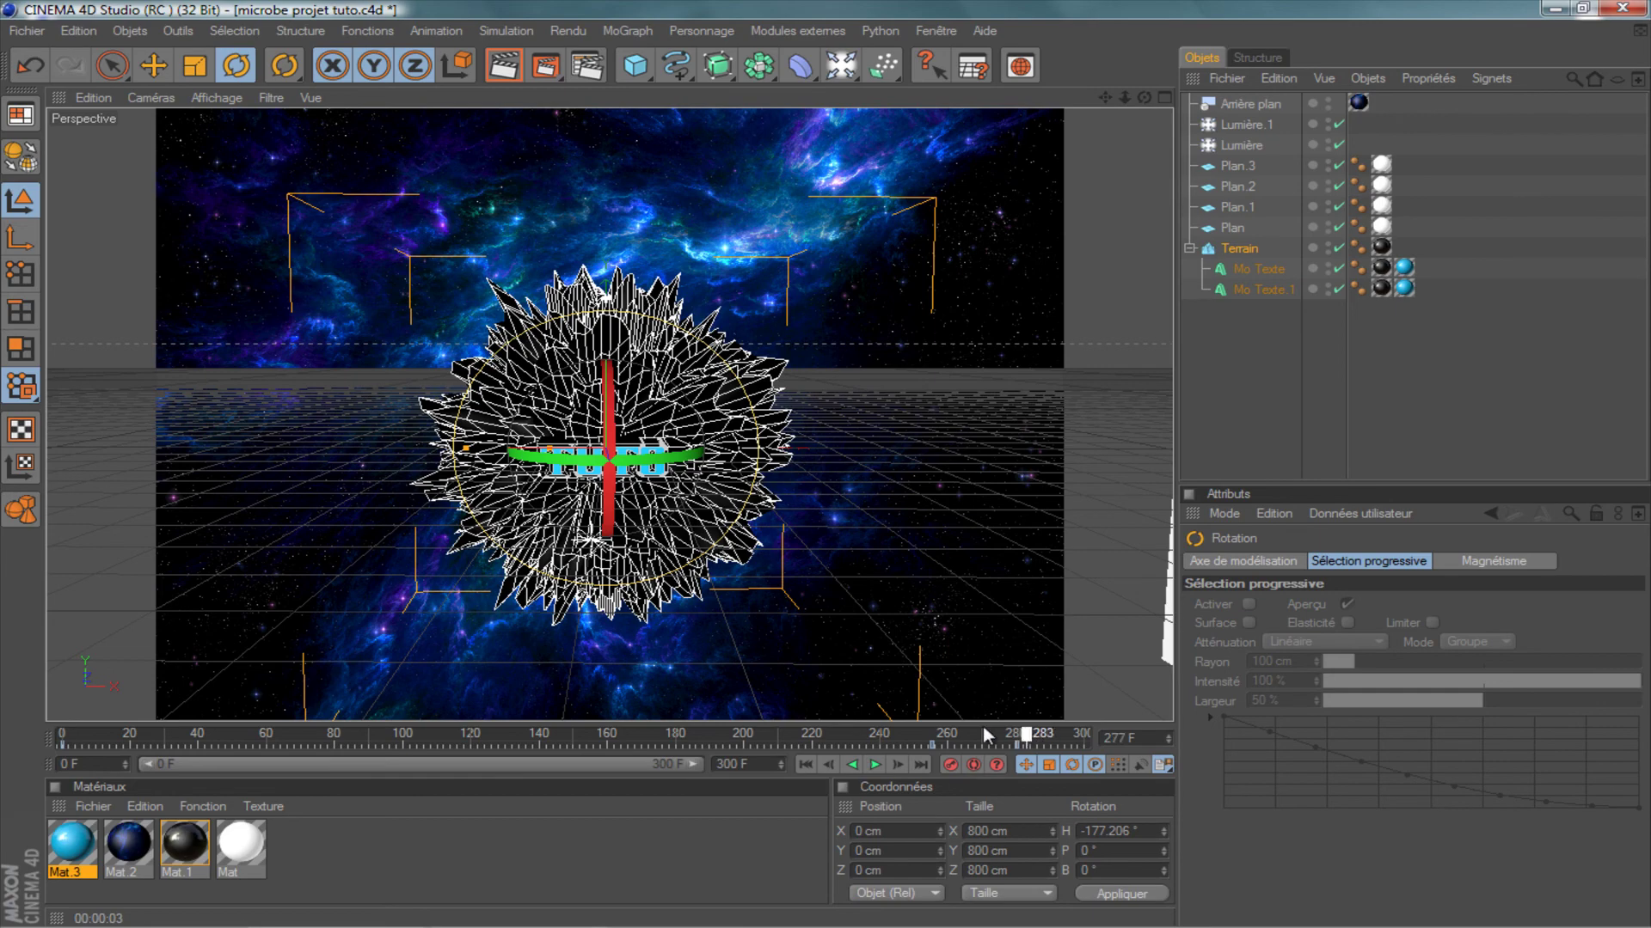
key(shift+f)
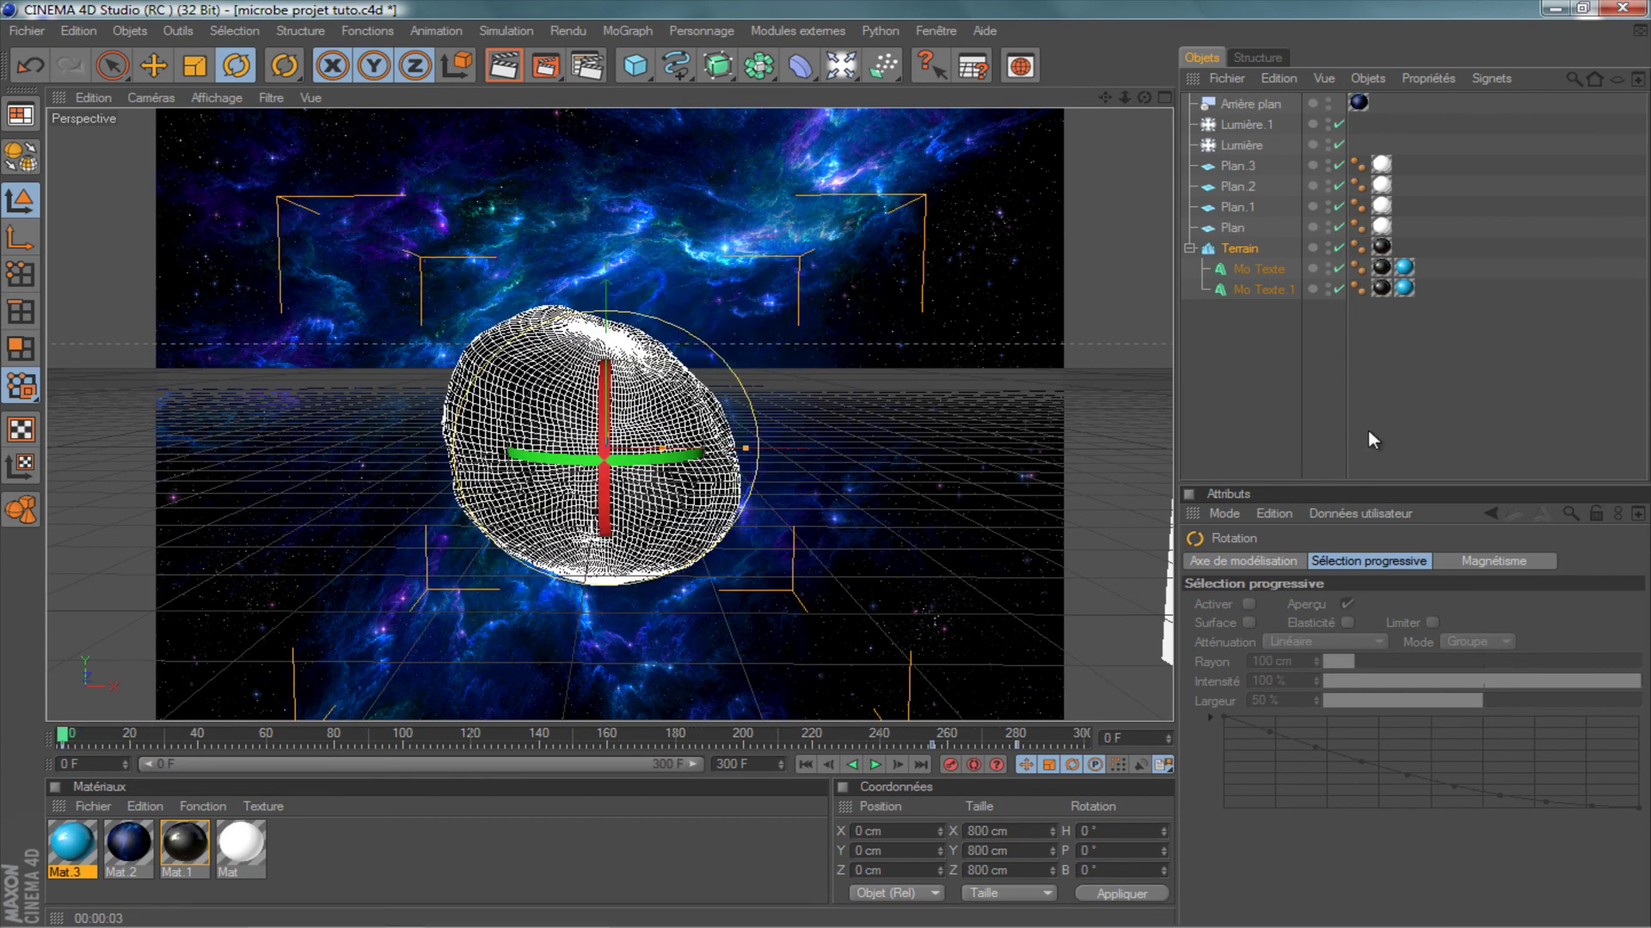
click(1369, 431)
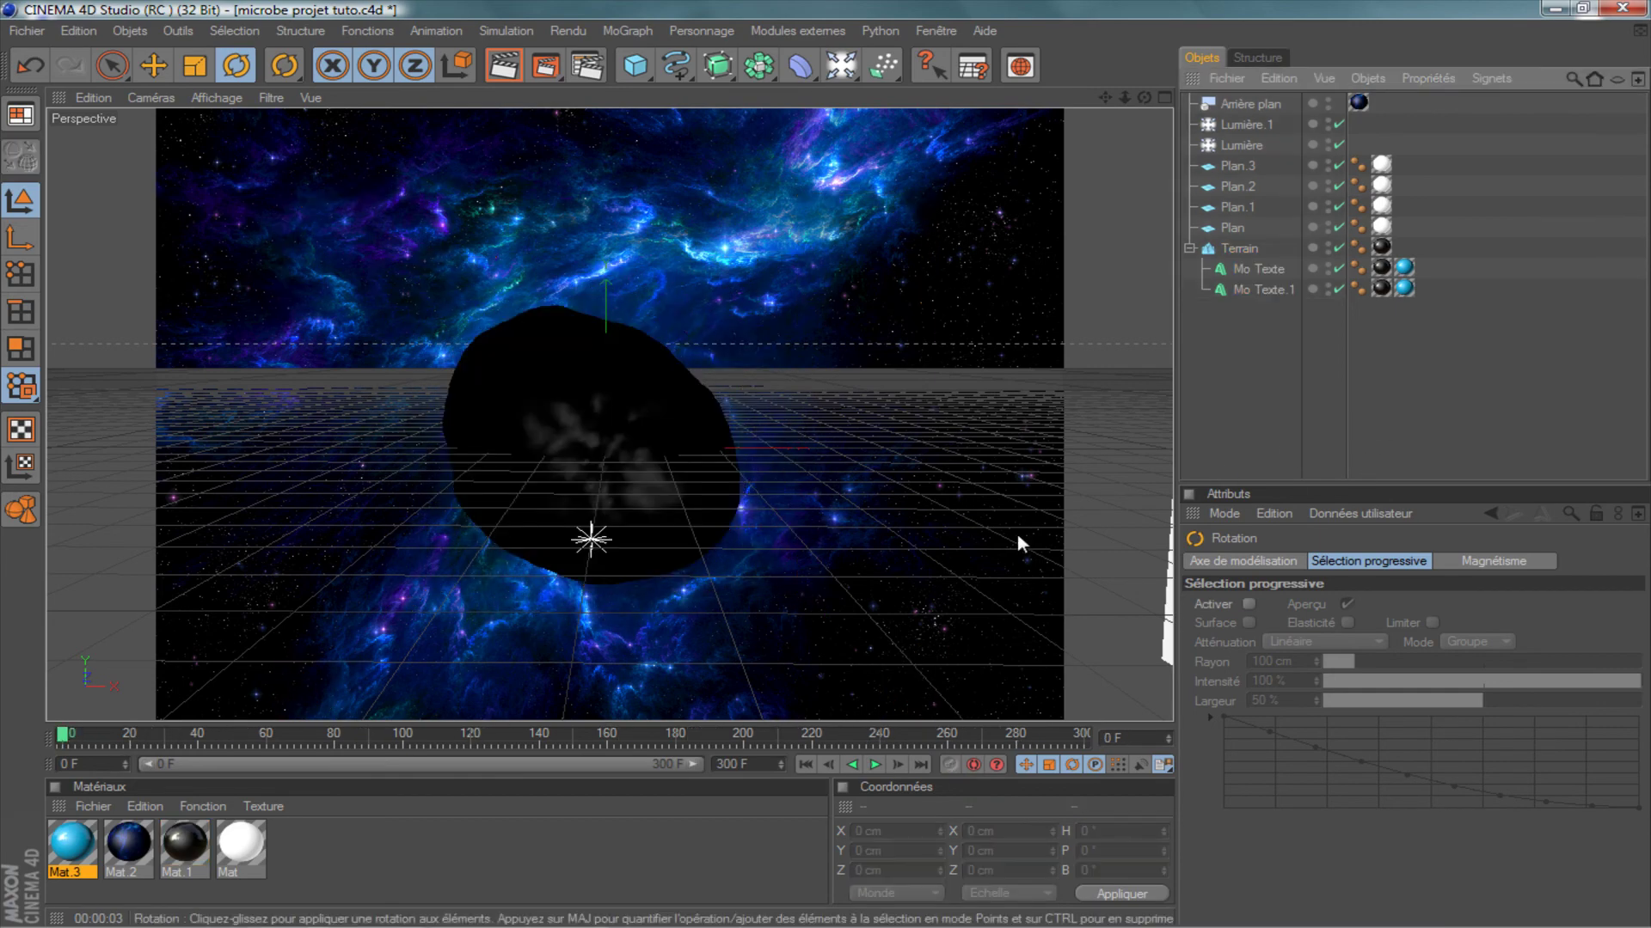
Play the animation, stop at frame 165, and select the Lumière light.
click(875, 768)
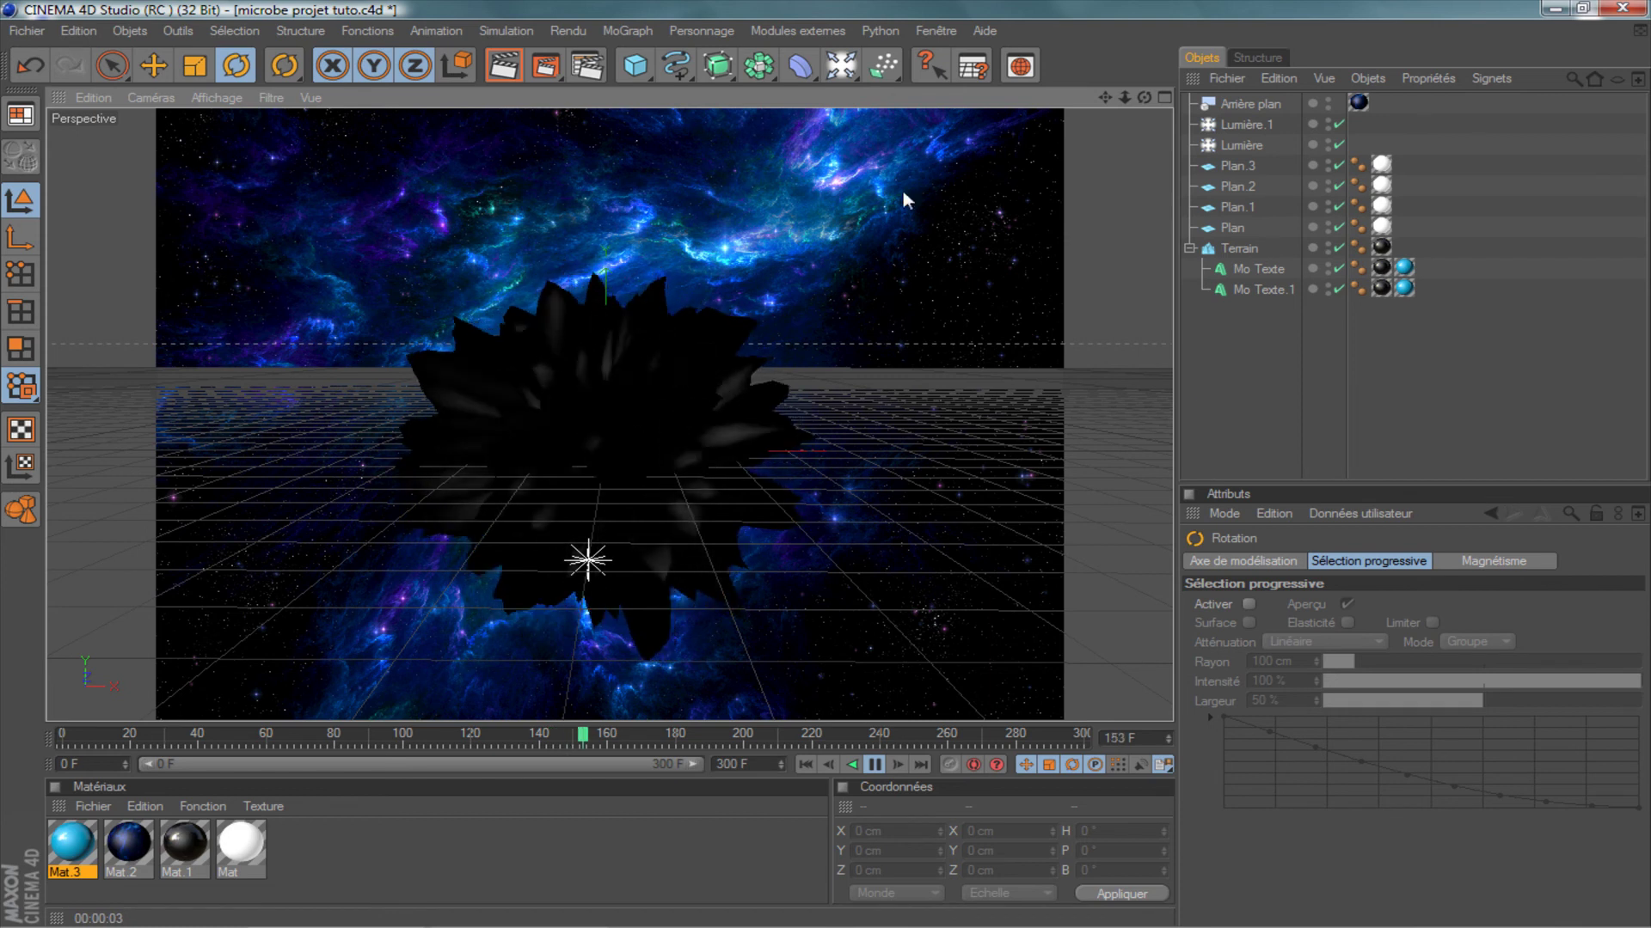
key(F8)
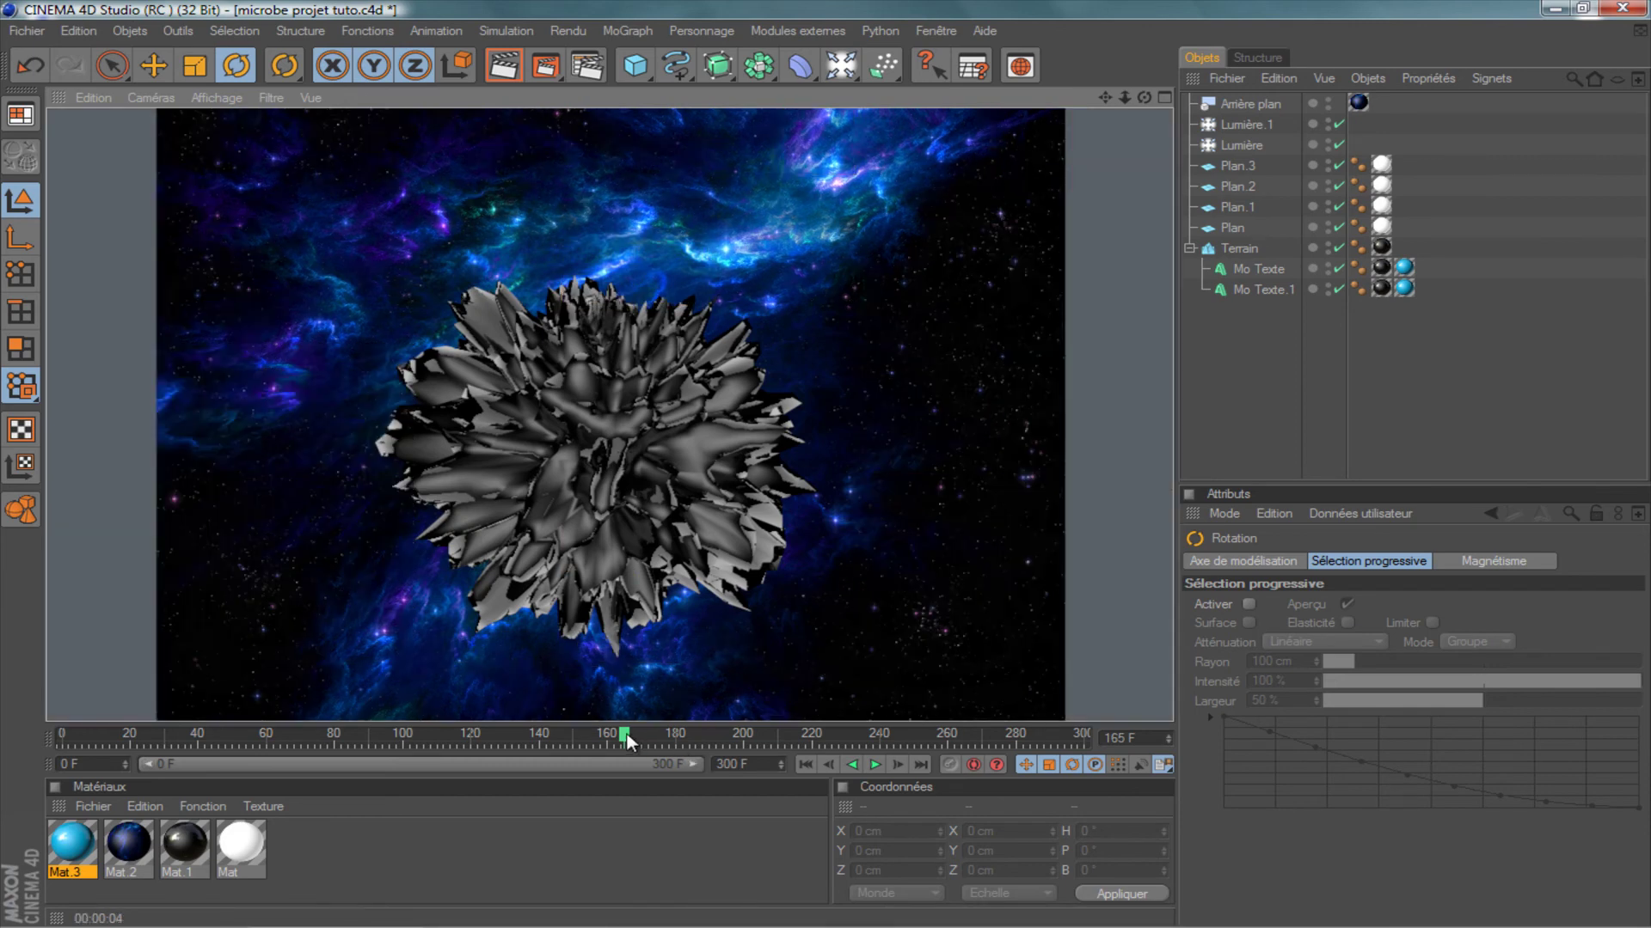
click(1236, 143)
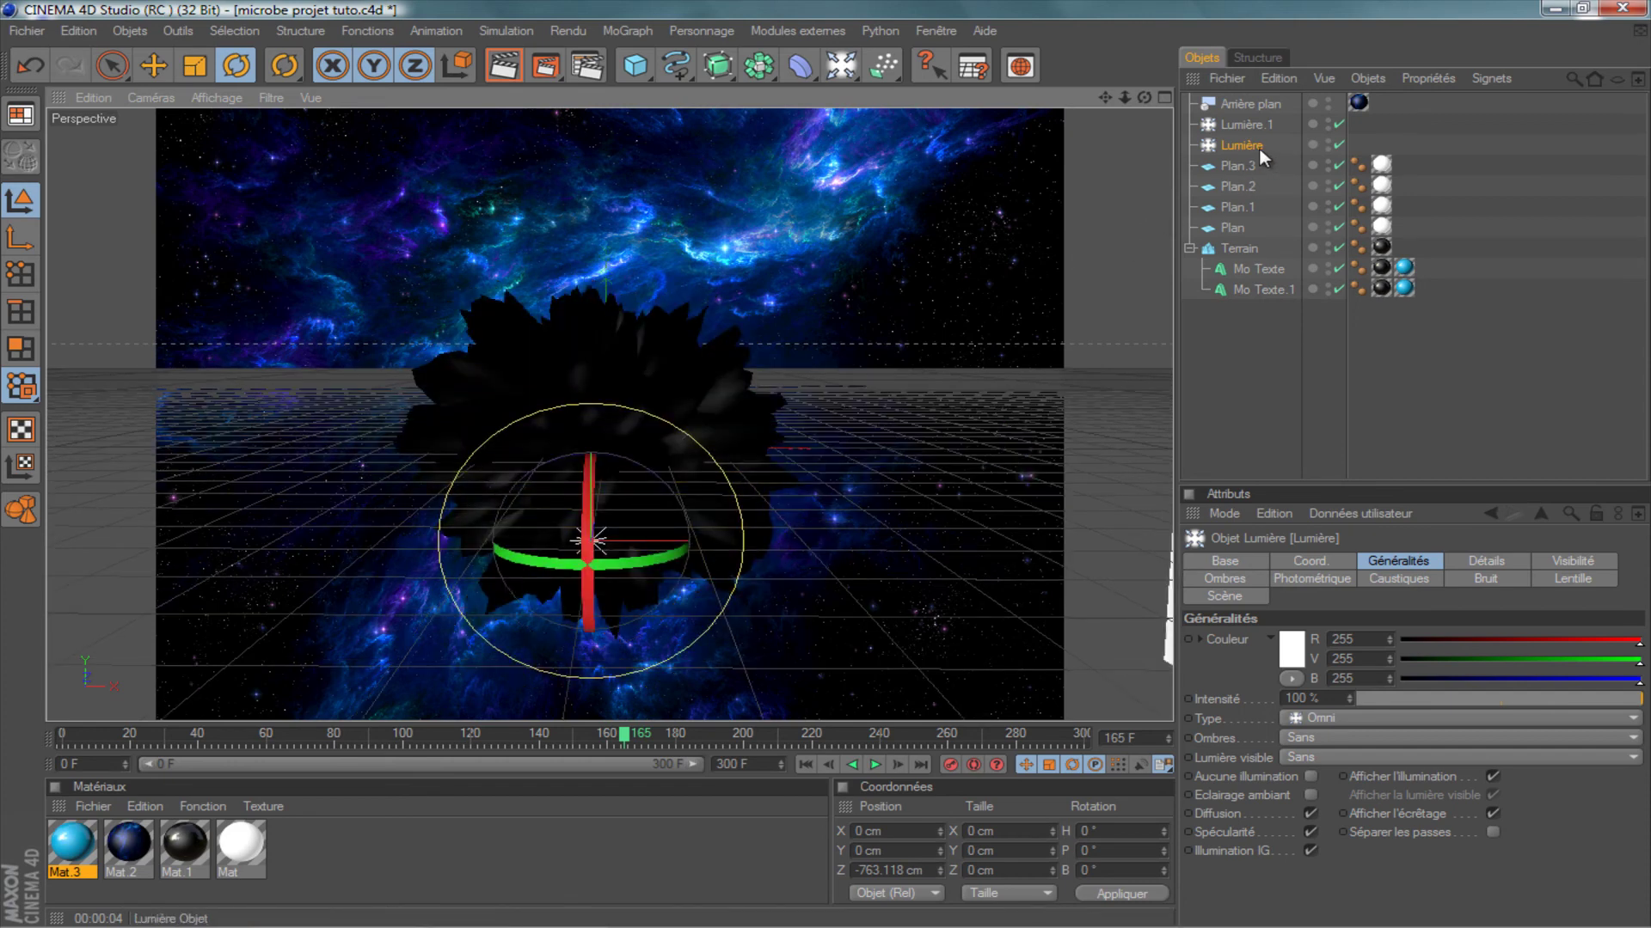
Lower the Lumière intensity to about 71% and replay to watch the titles emerge.
drag(1350, 694, 1349, 692)
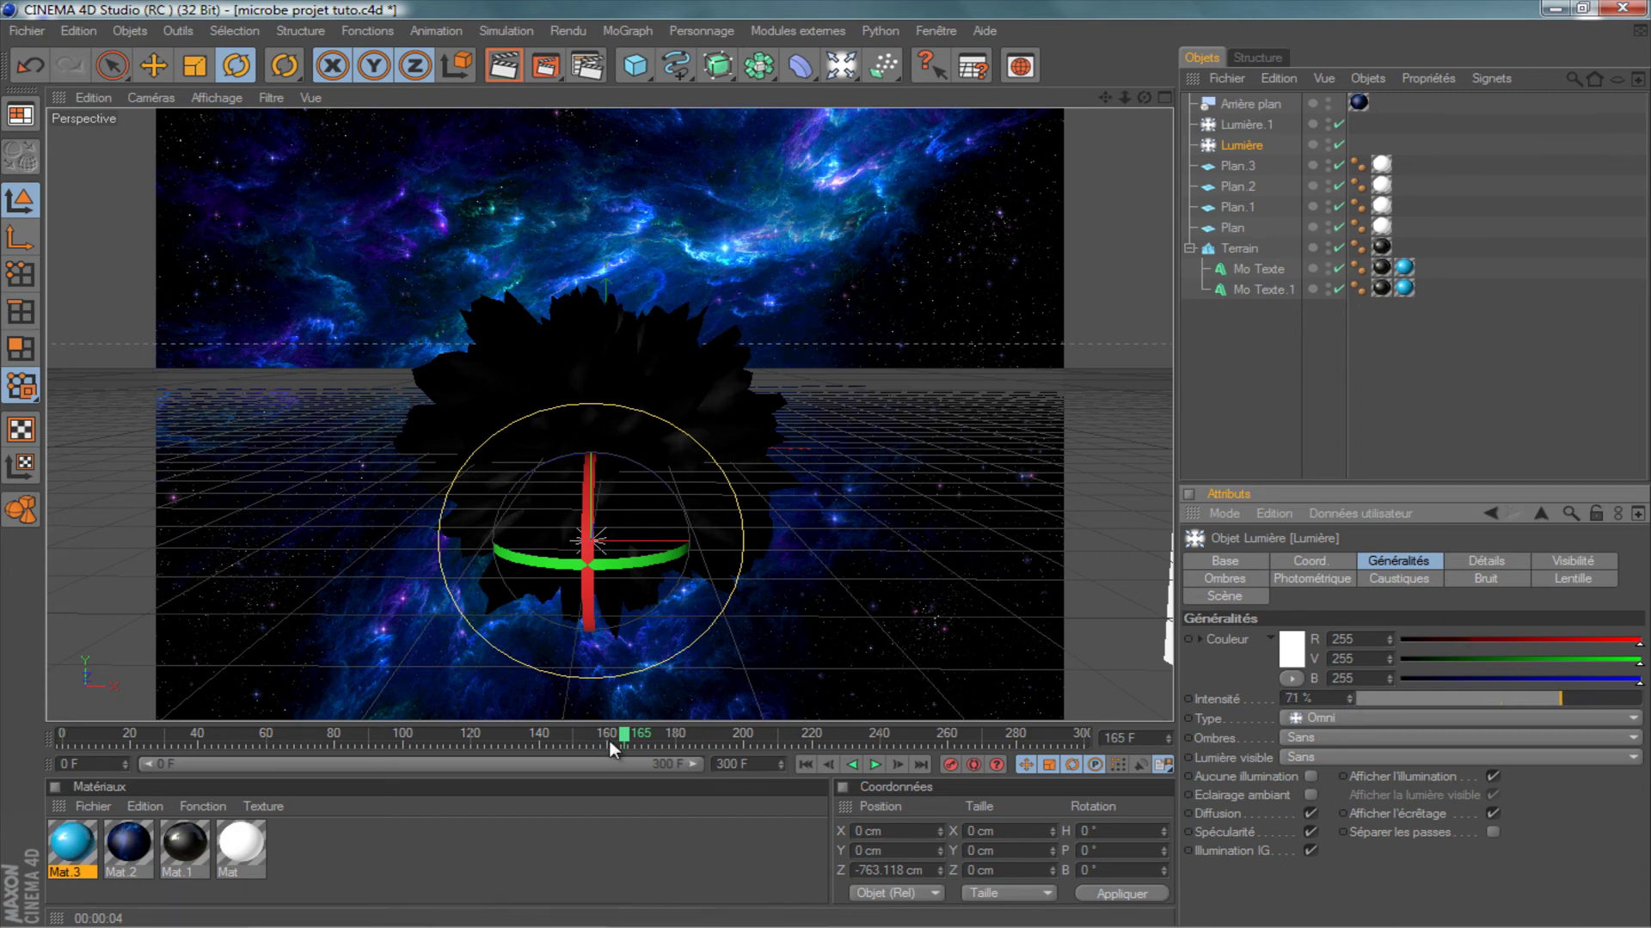
mouse_move(627, 737)
mouse_down()
mouse_move(1077, 740)
mouse_move(897, 737)
mouse_up()
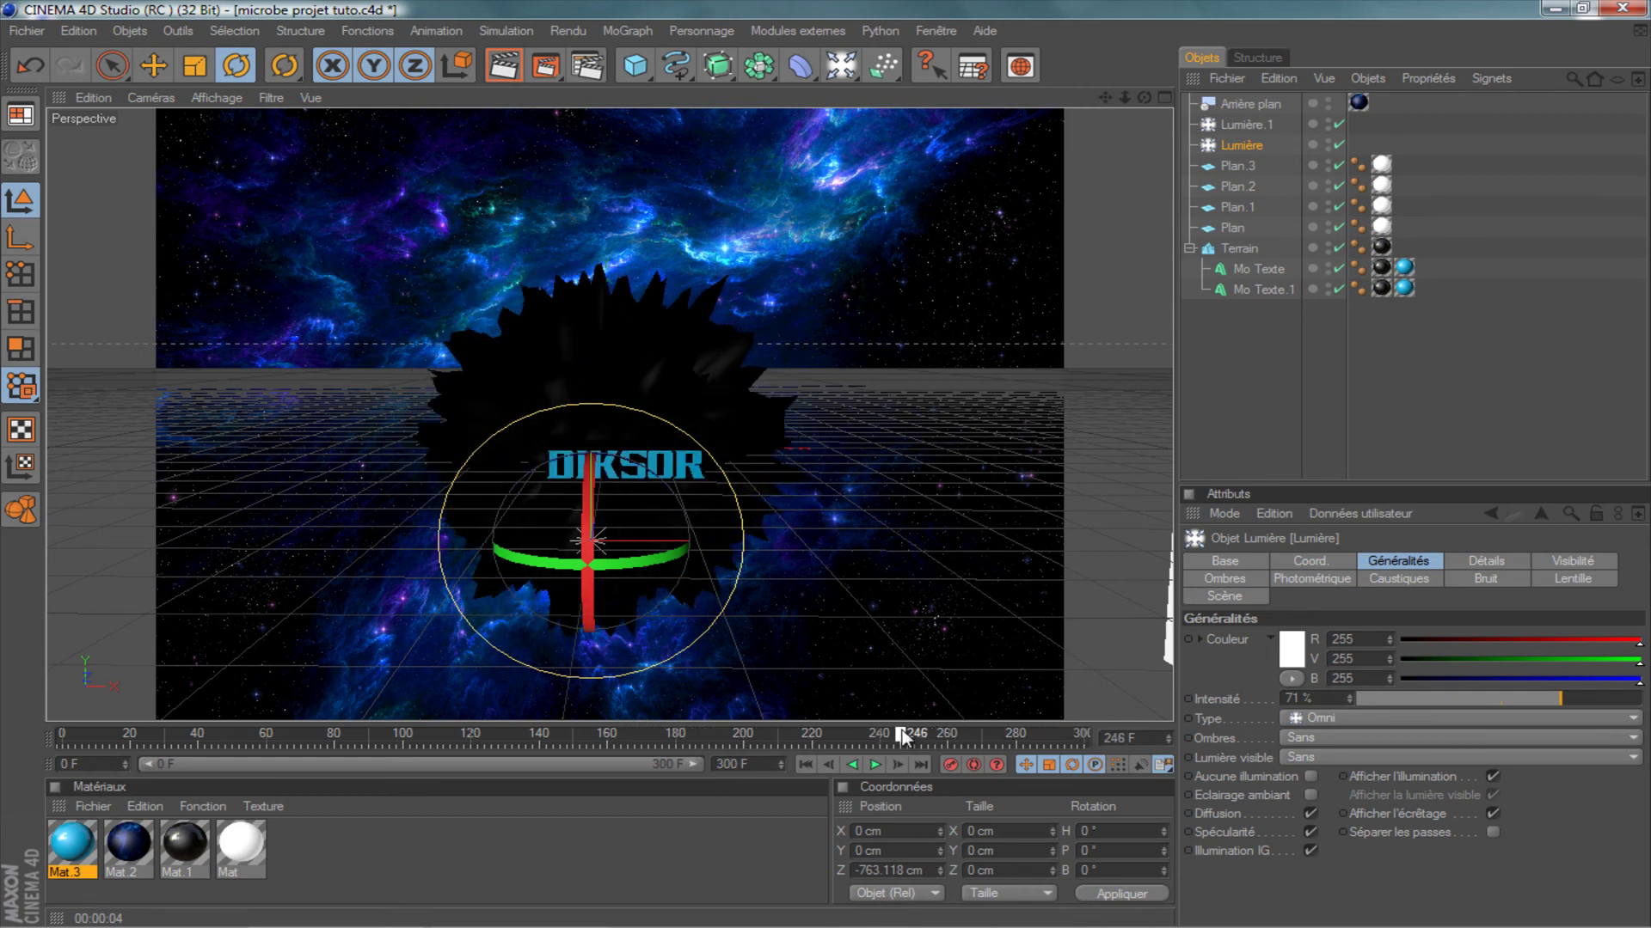
click(874, 764)
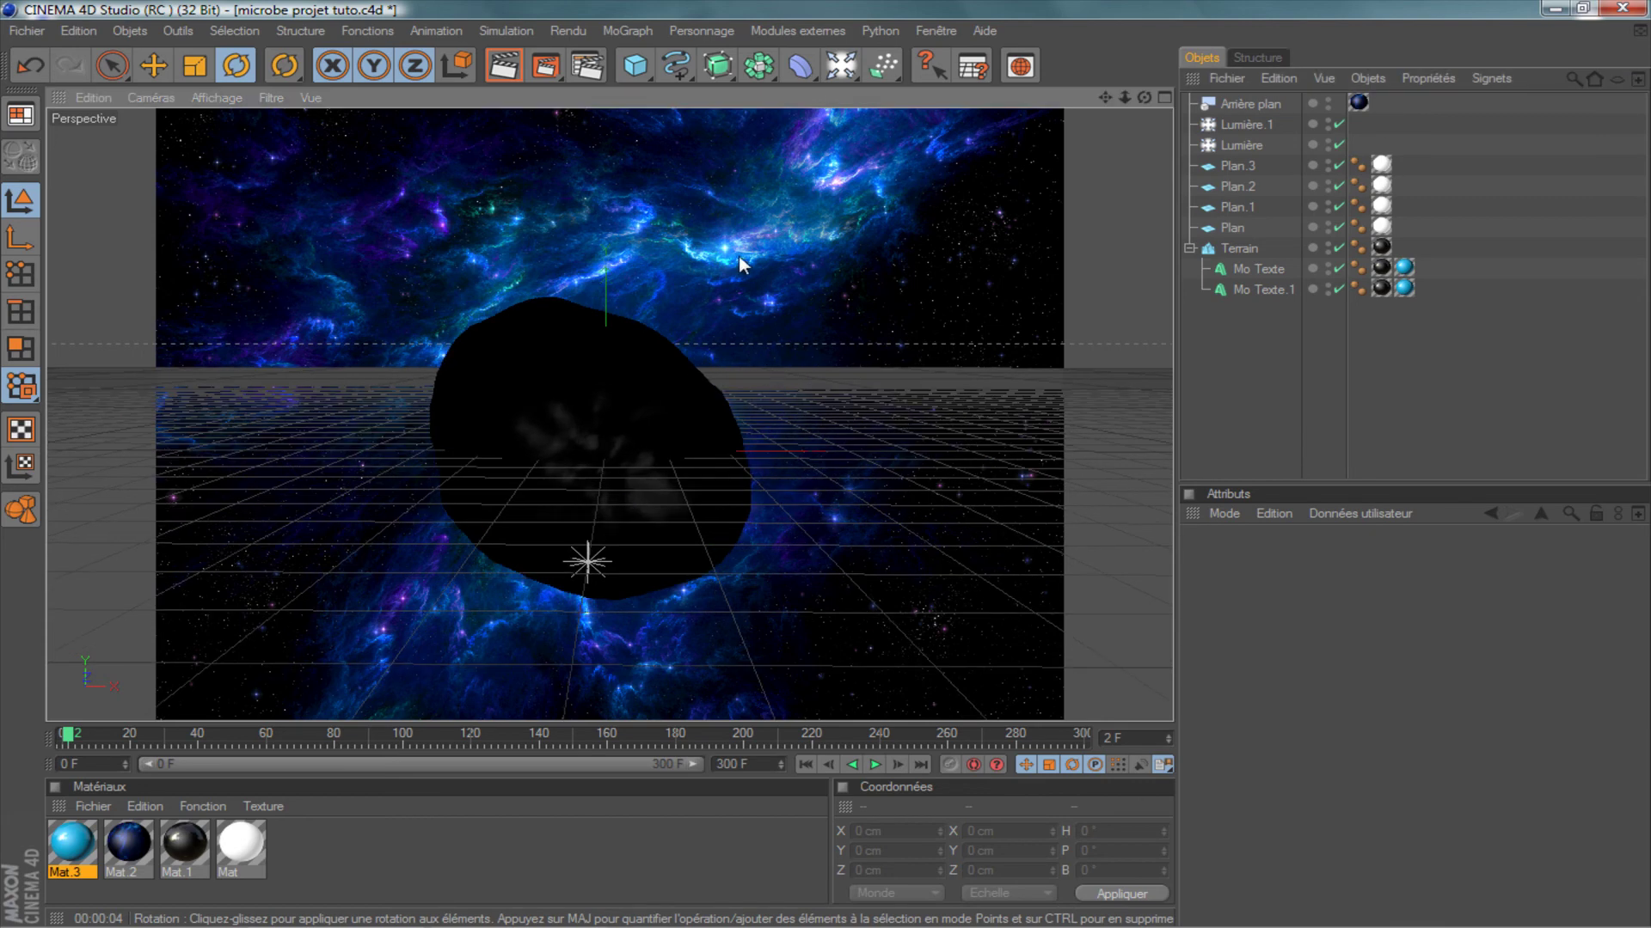
Set output to HDV/HDTV 720 29.97 (1280x720), frames 0–300, and start choosing the save file.
click(588, 66)
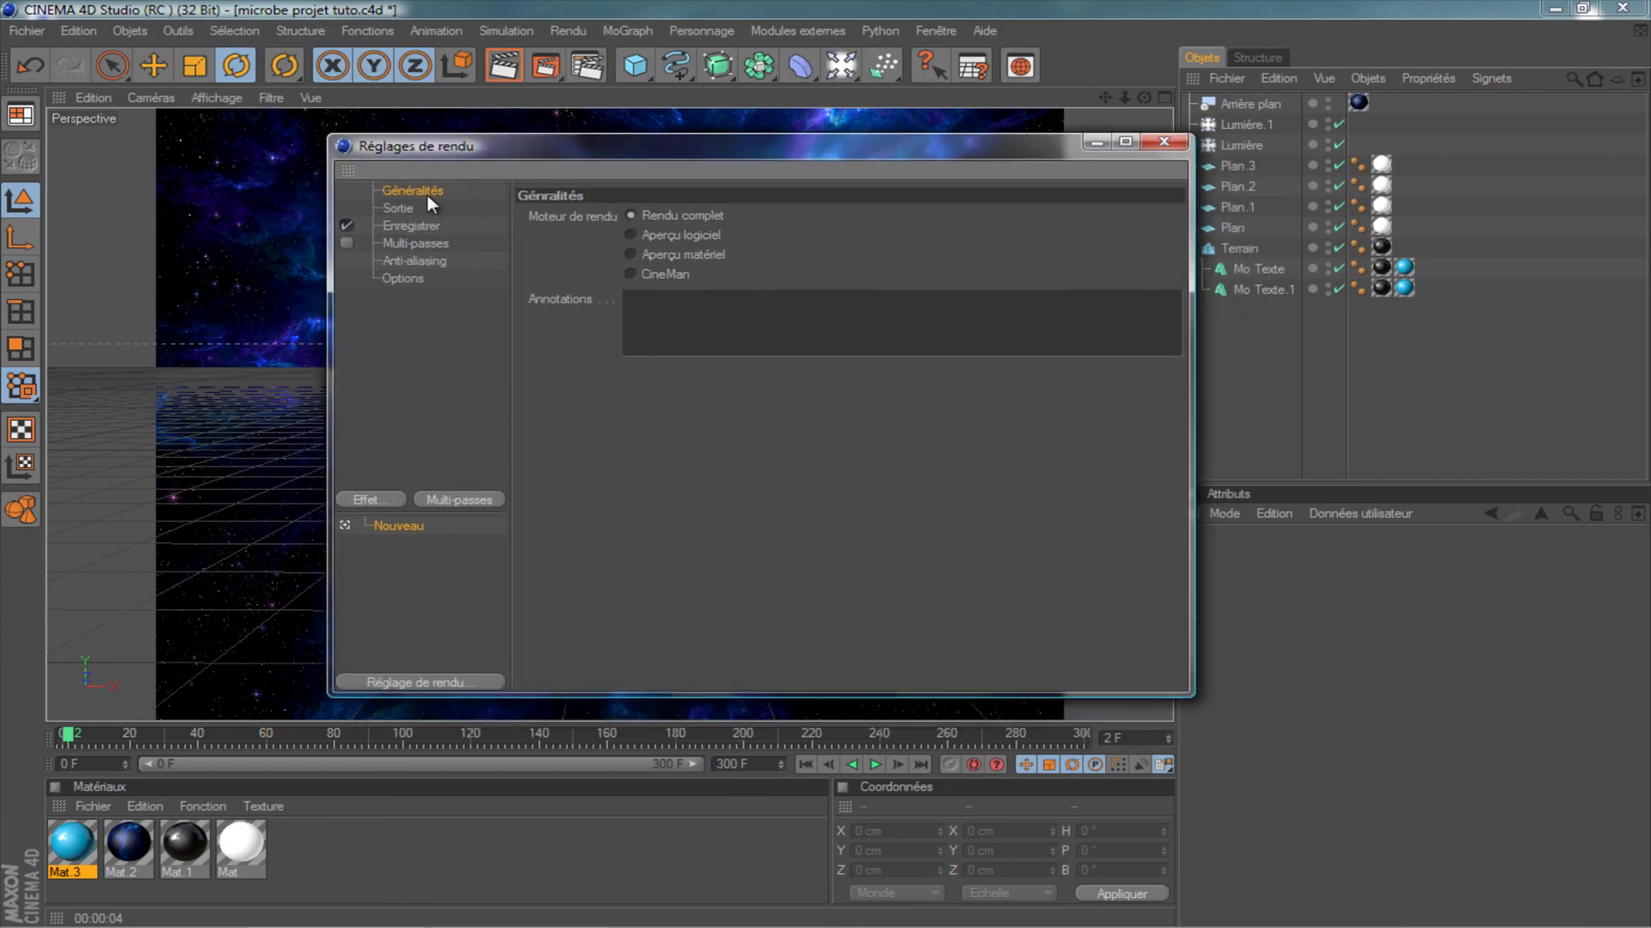
click(394, 210)
click(541, 217)
mouse_move(598, 276)
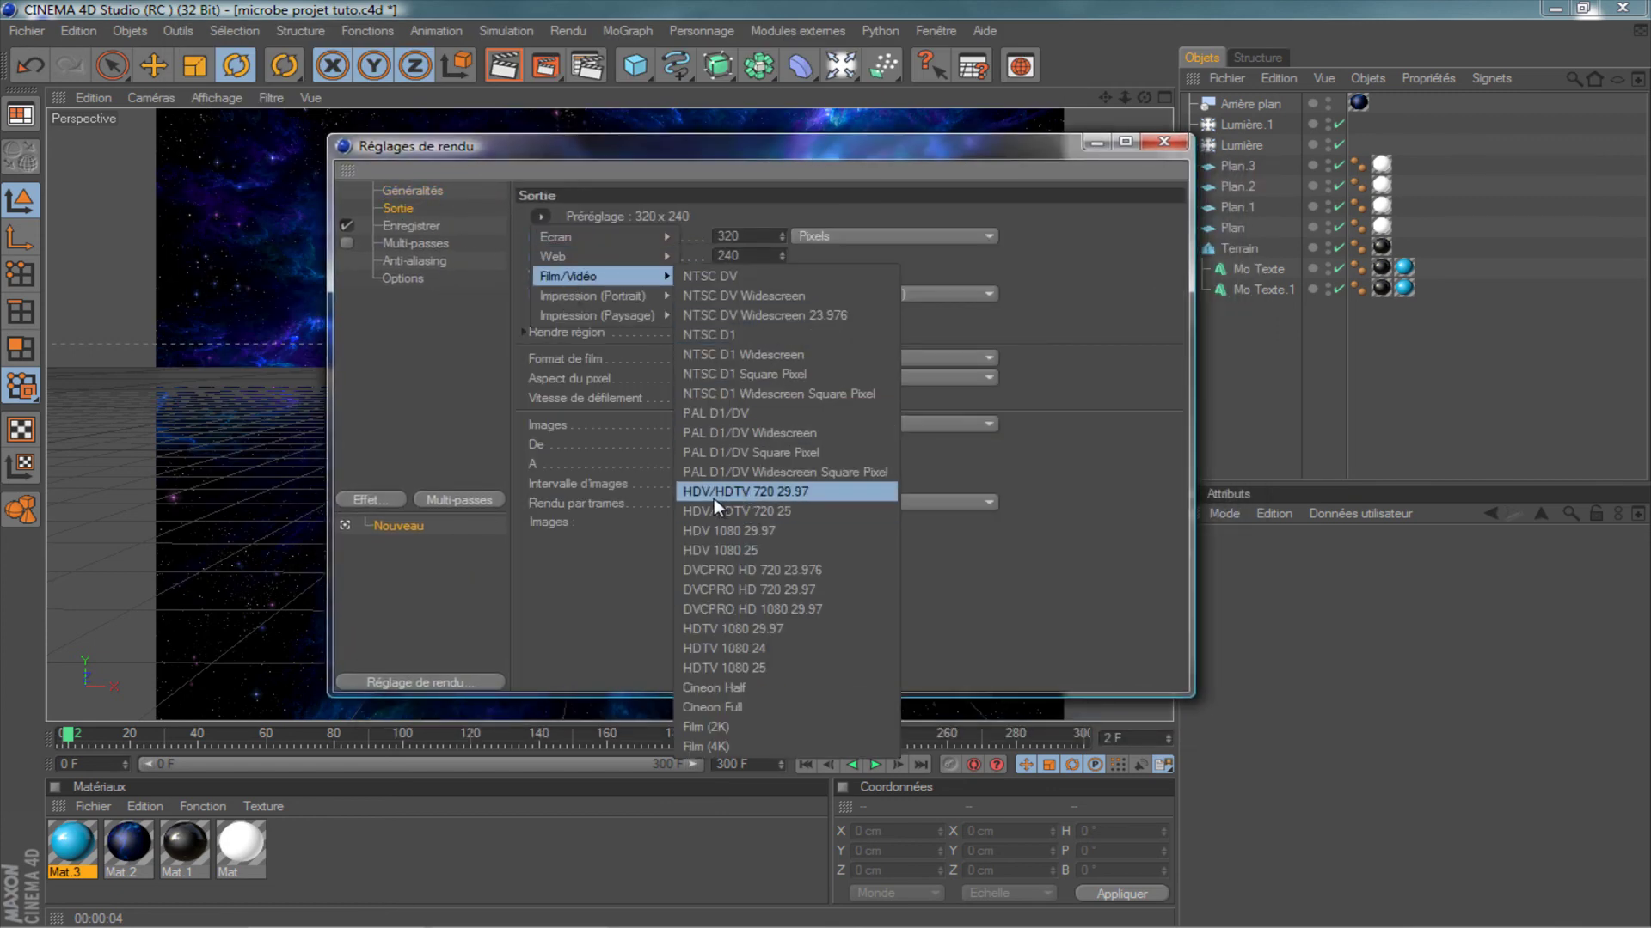
click(818, 490)
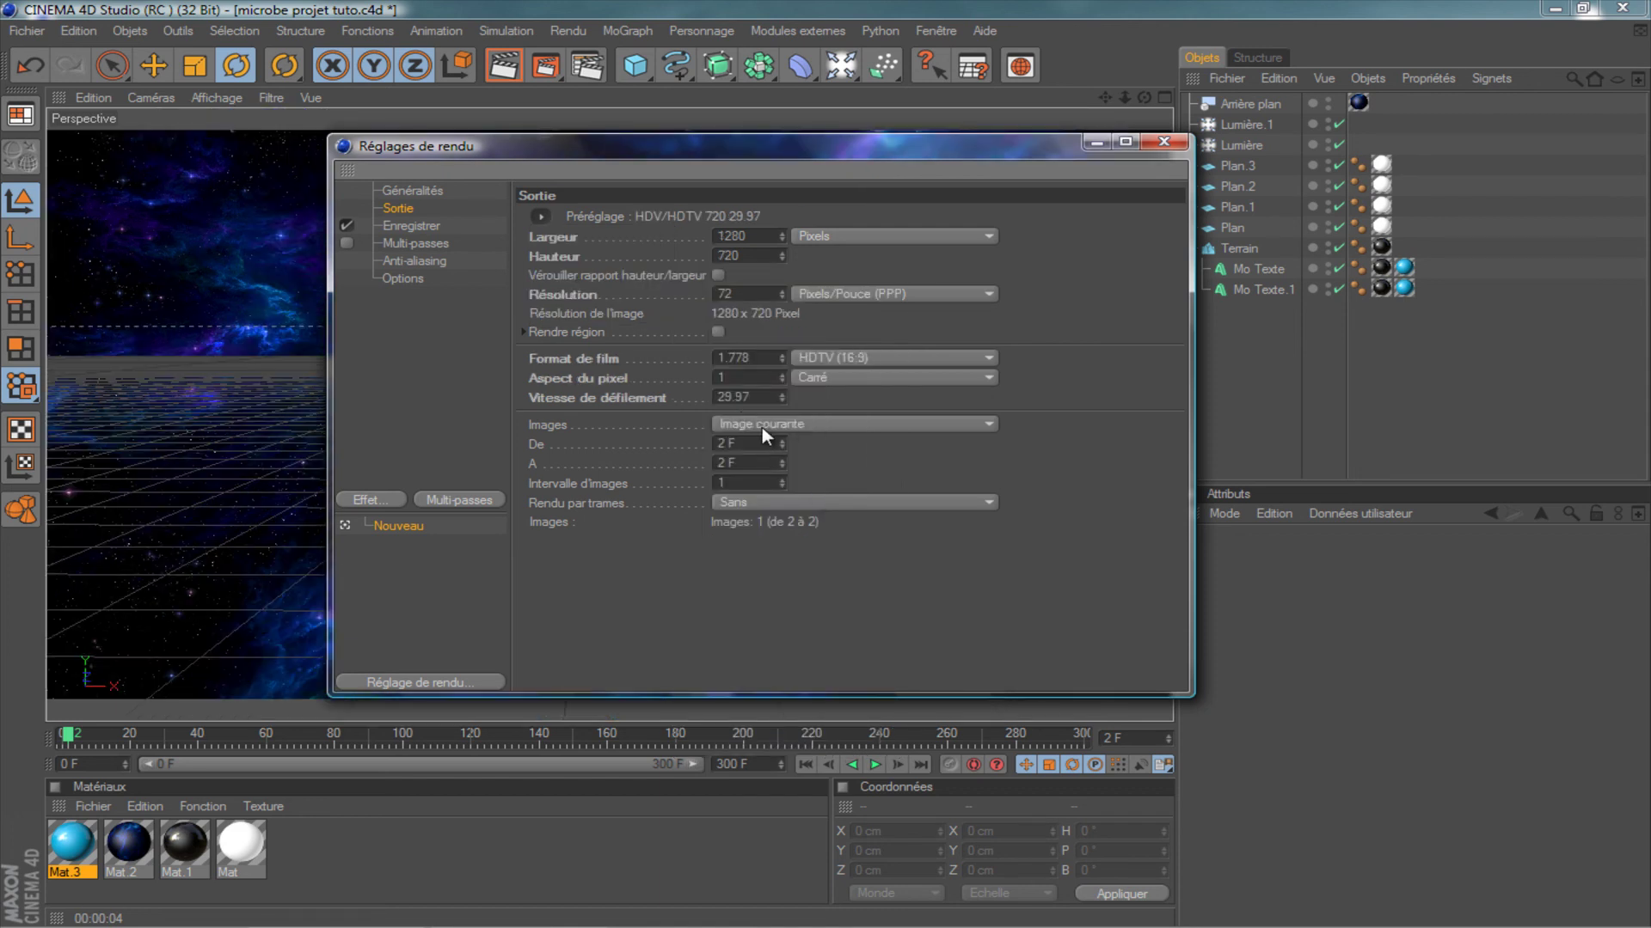
click(827, 426)
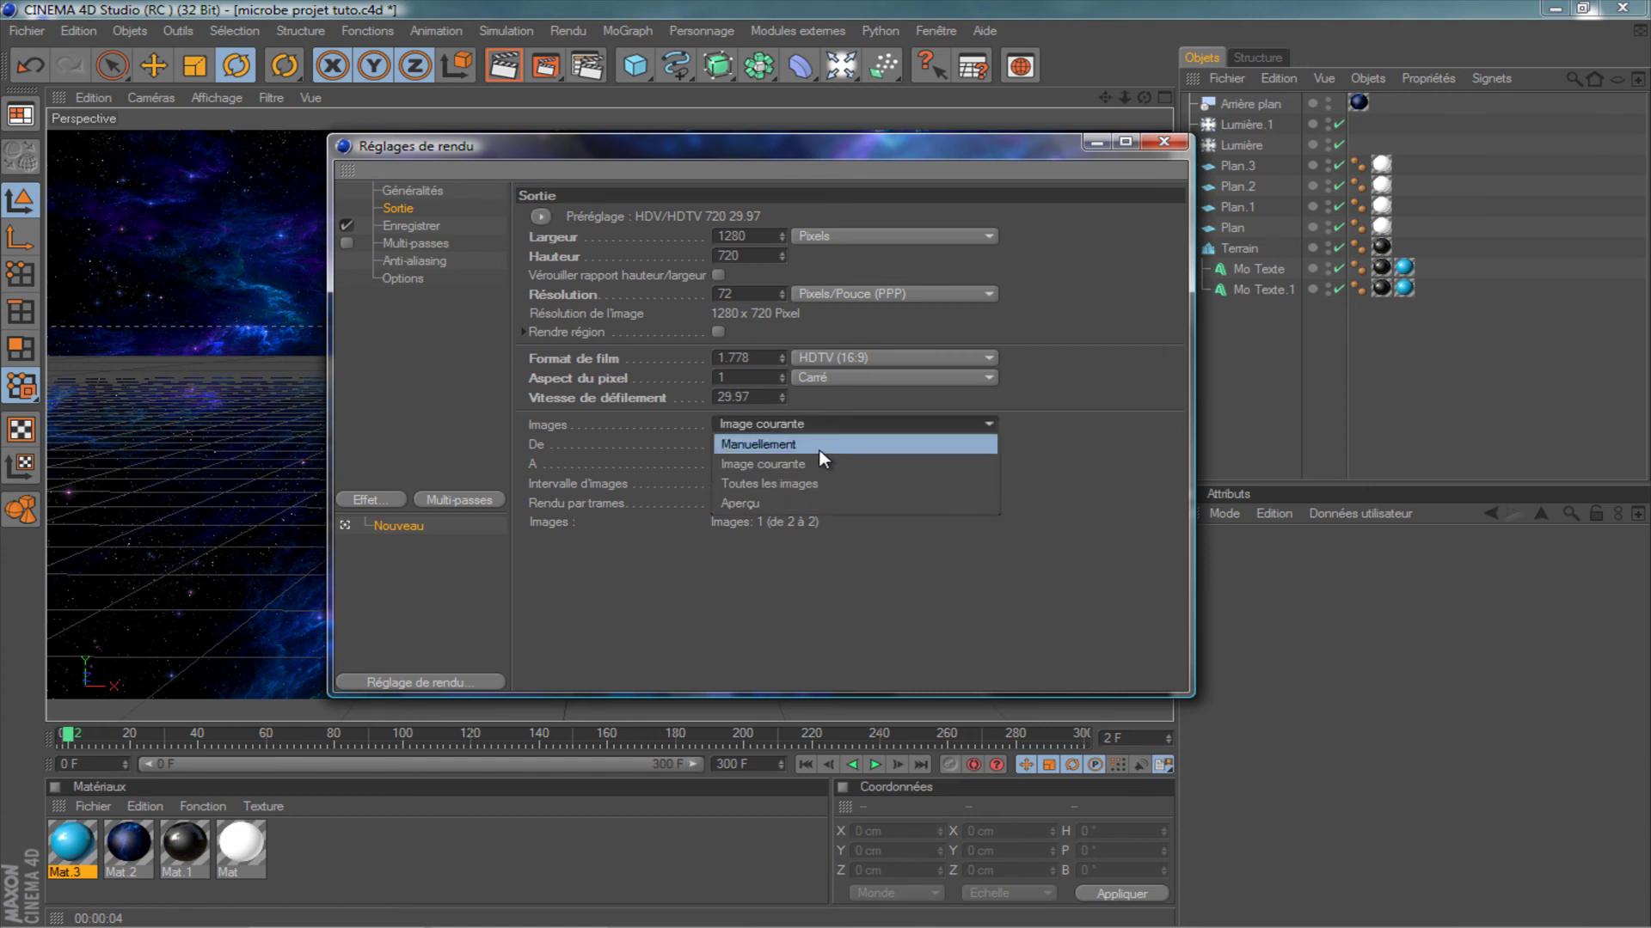
click(803, 488)
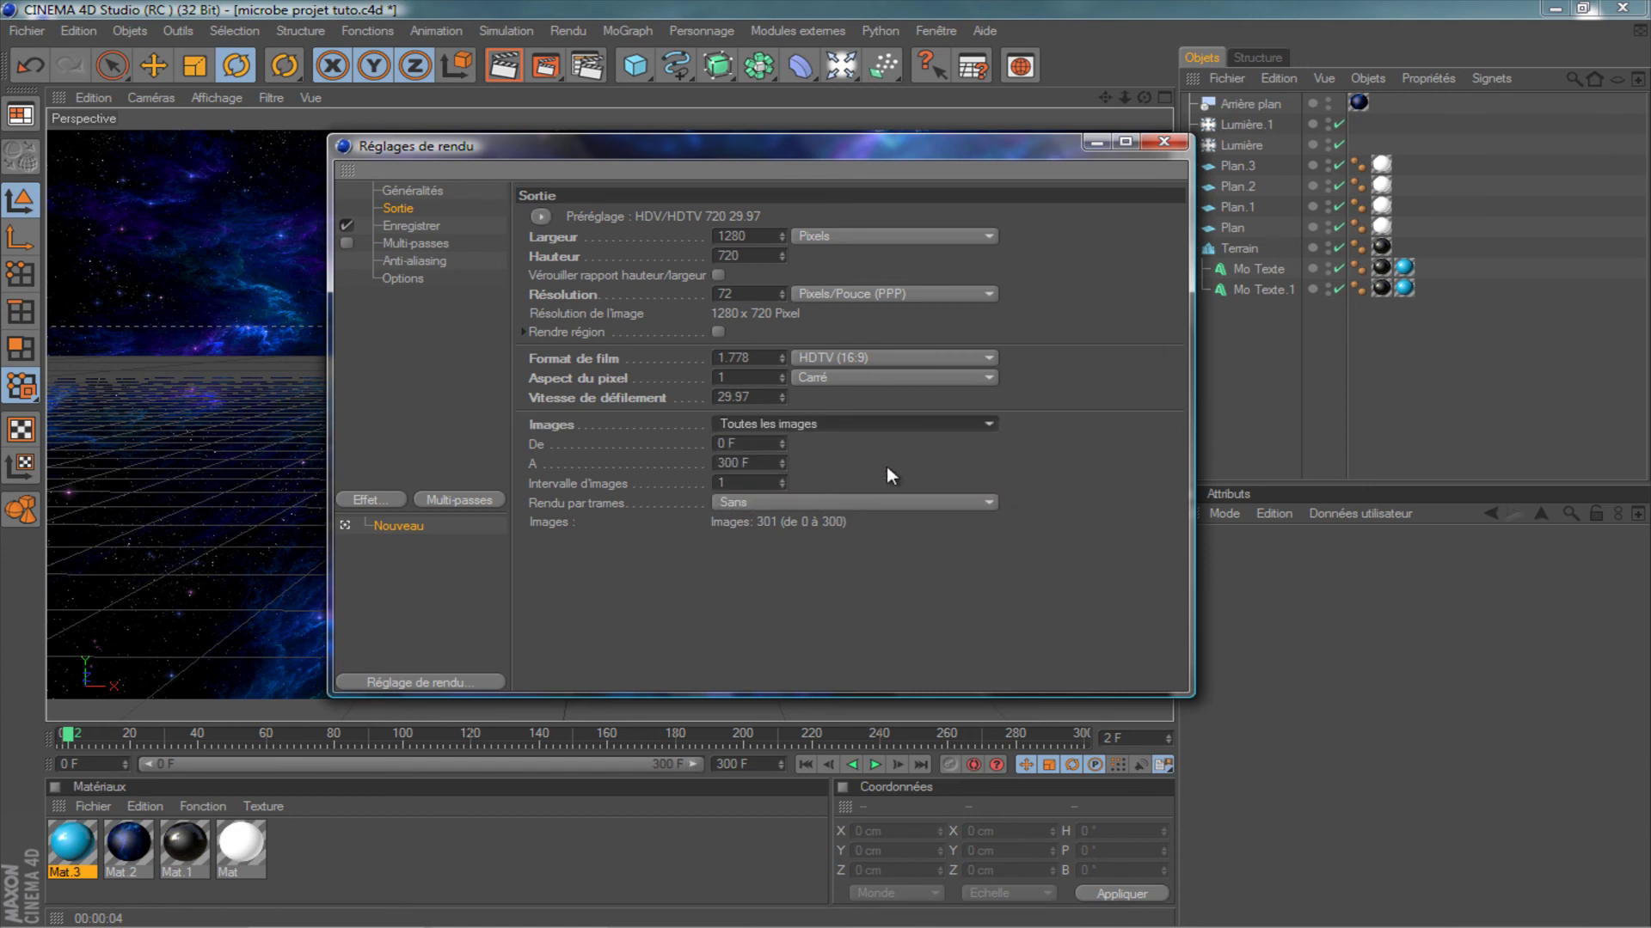
click(409, 224)
click(1152, 255)
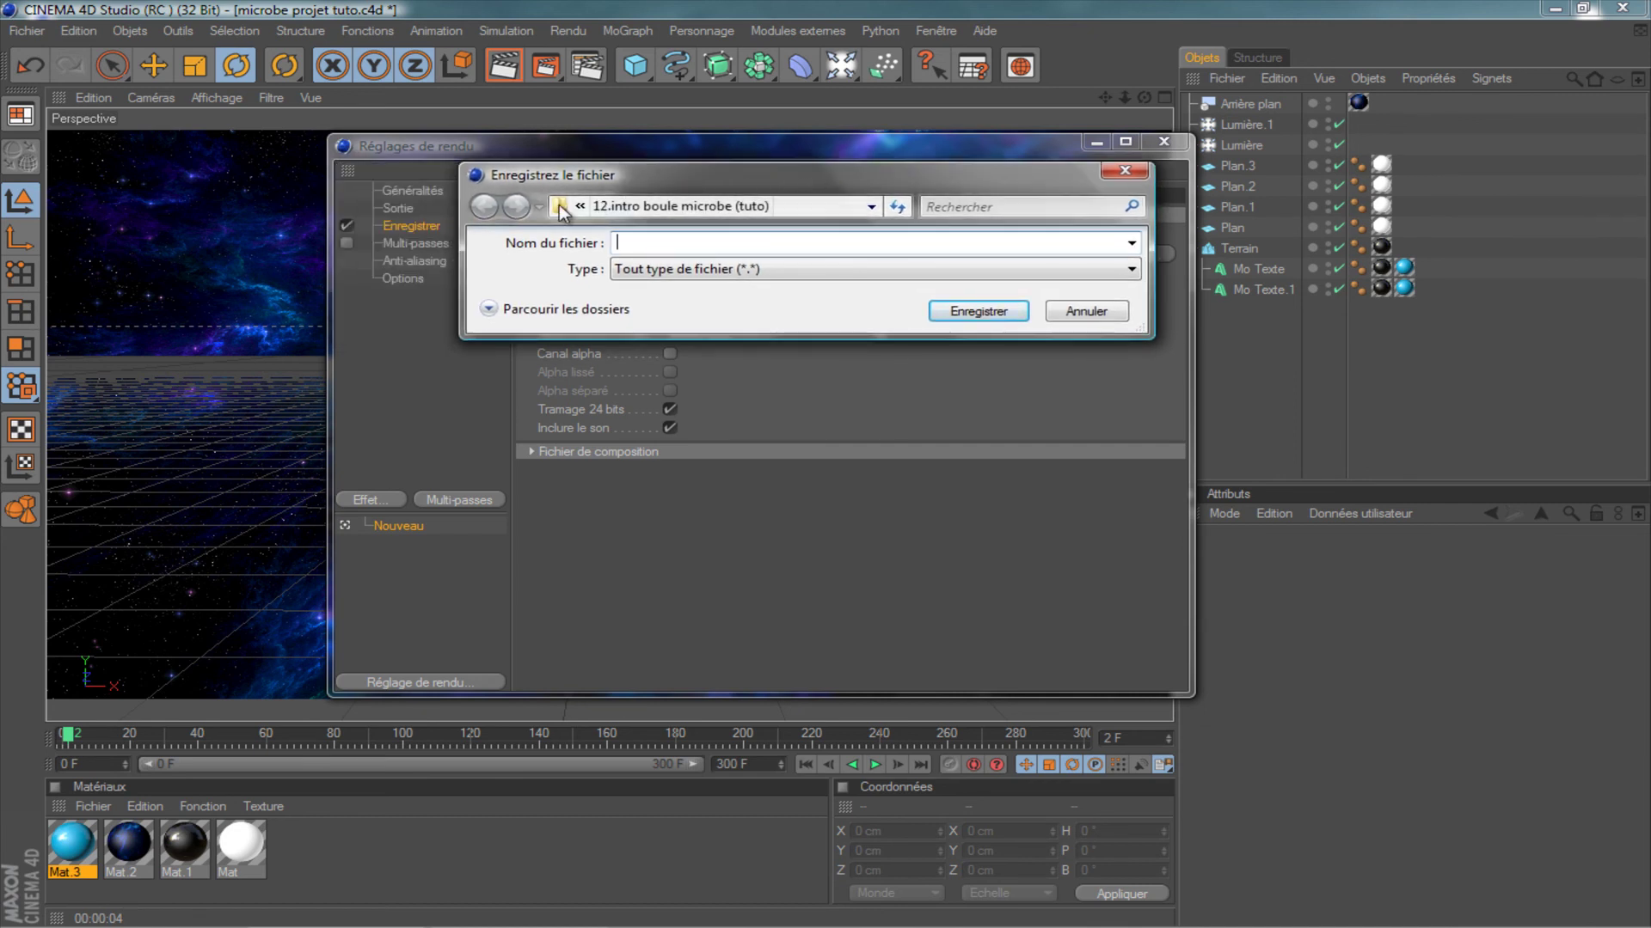
Save the render output as 'intro tuto' on the desktop (Bureau) in Film AVI format.
click(584, 208)
click(636, 364)
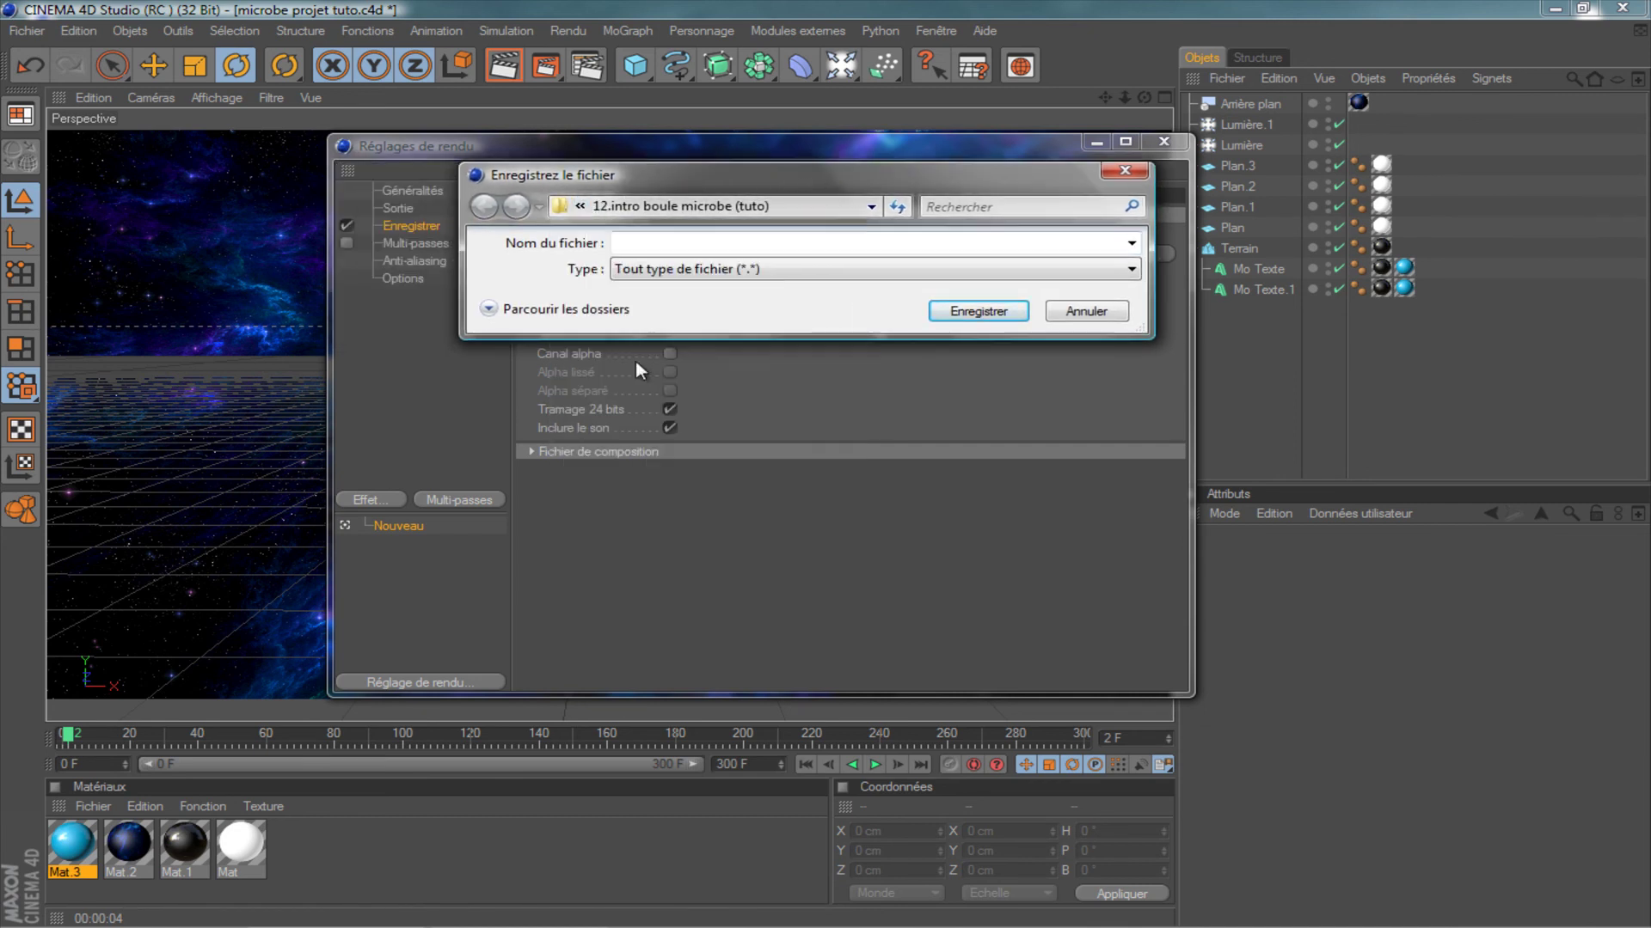
click(656, 241)
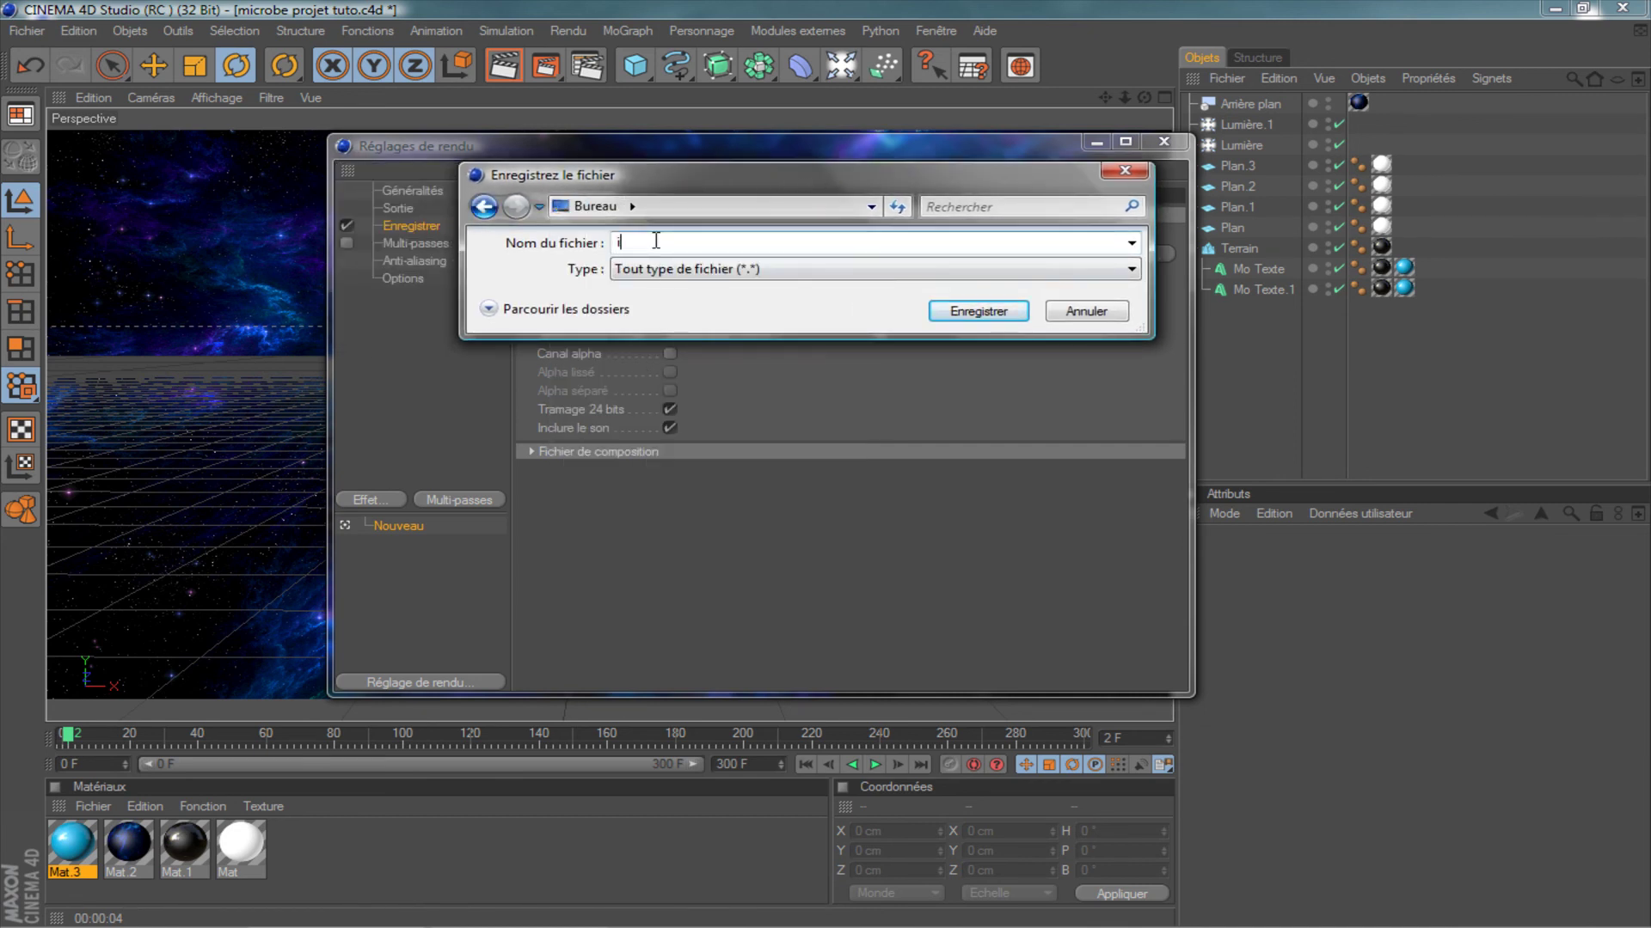
text(ntro )
text(tutt)
click(982, 309)
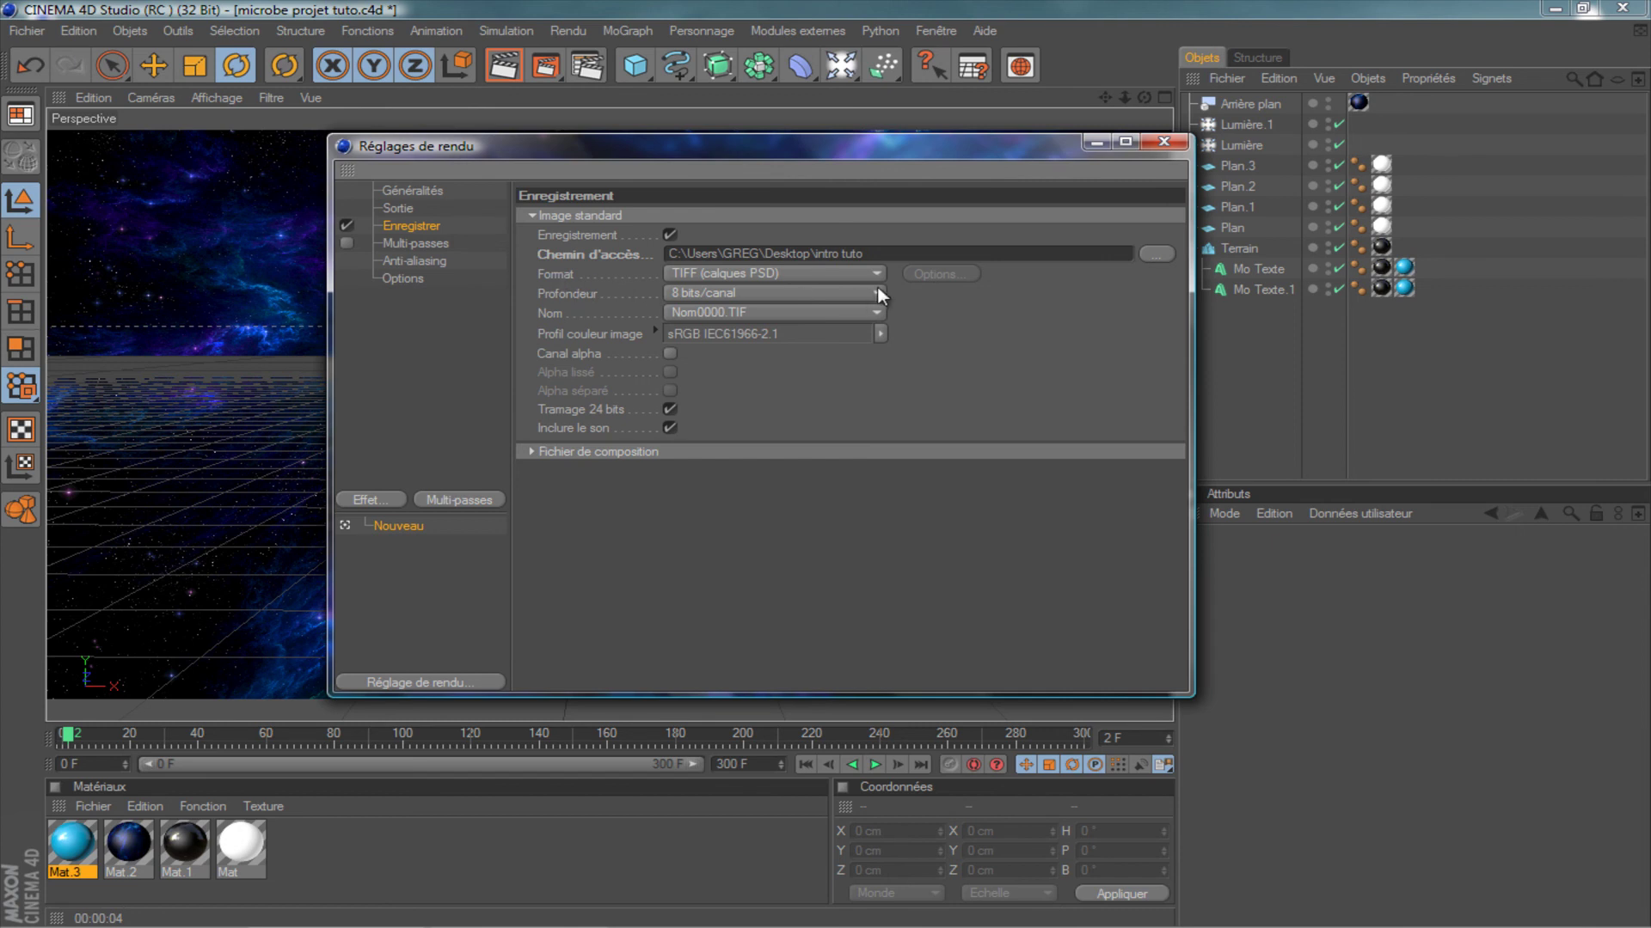
click(873, 273)
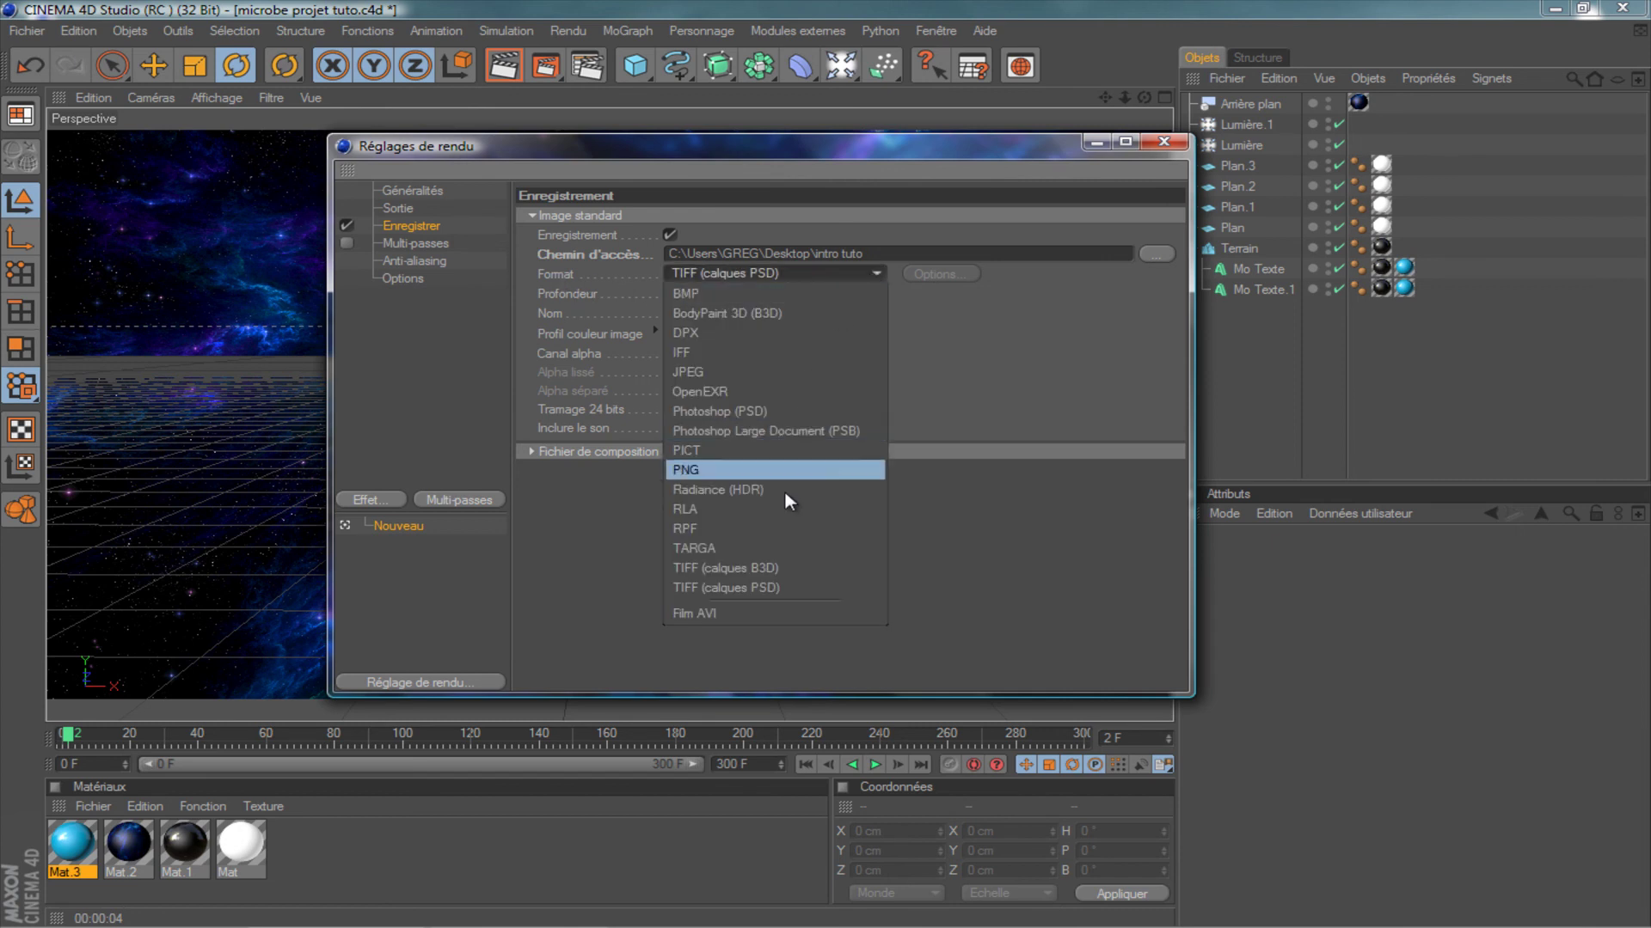
click(694, 614)
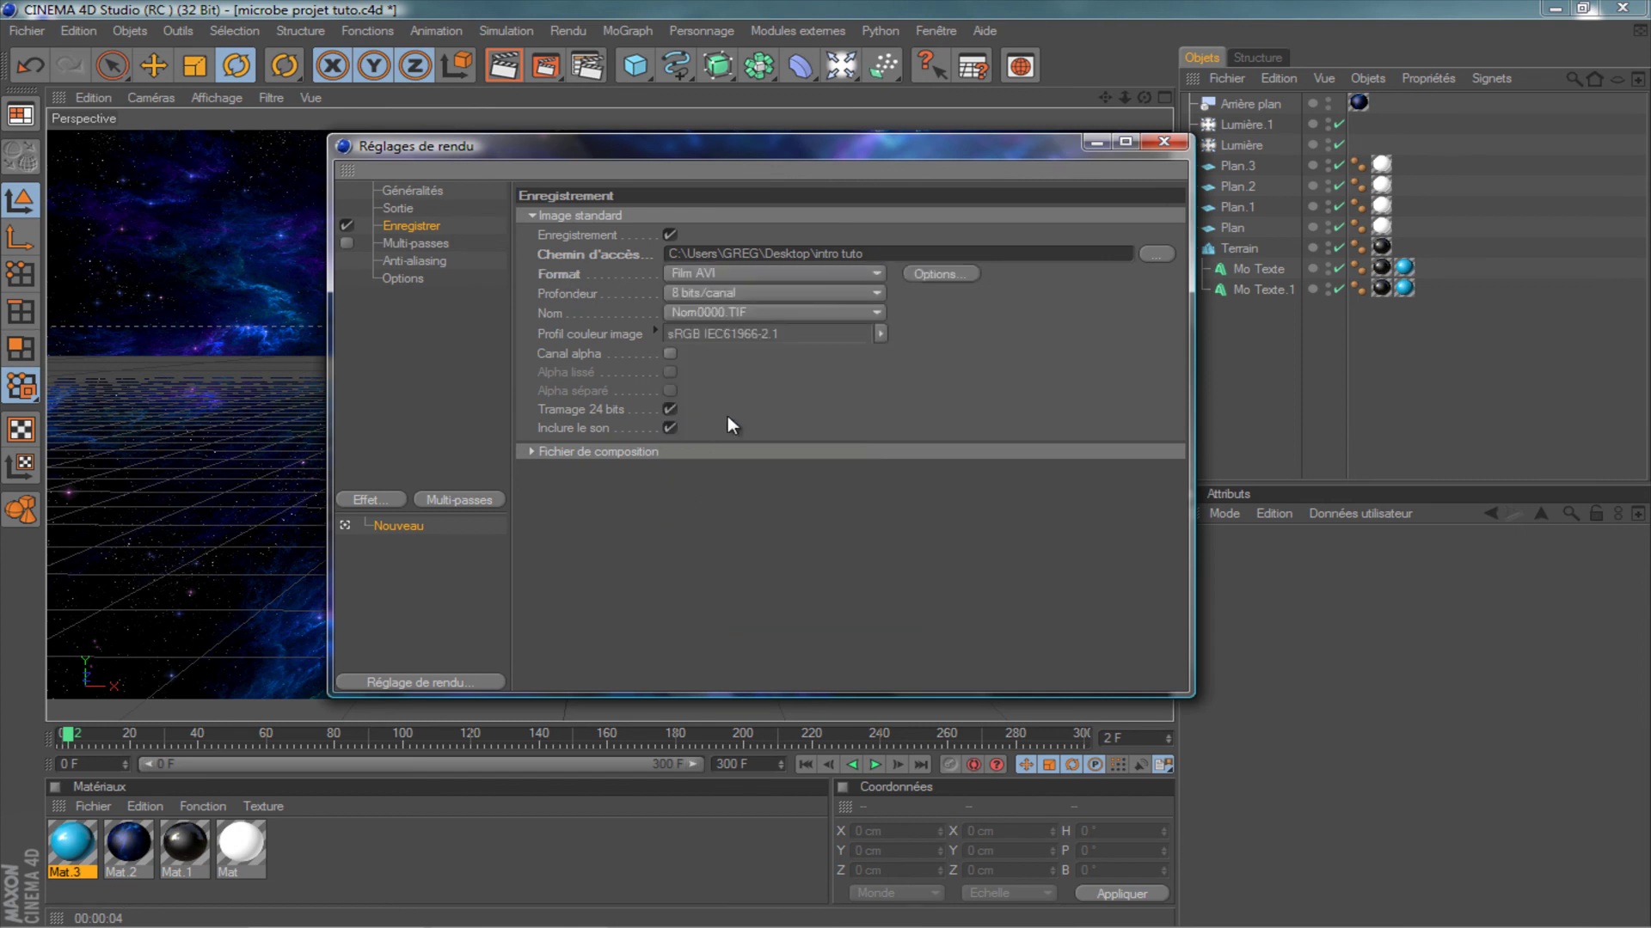
Set anti-aliasing to Au mieux with a 2x2 maximum level, then close Render Settings.
click(399, 244)
click(393, 261)
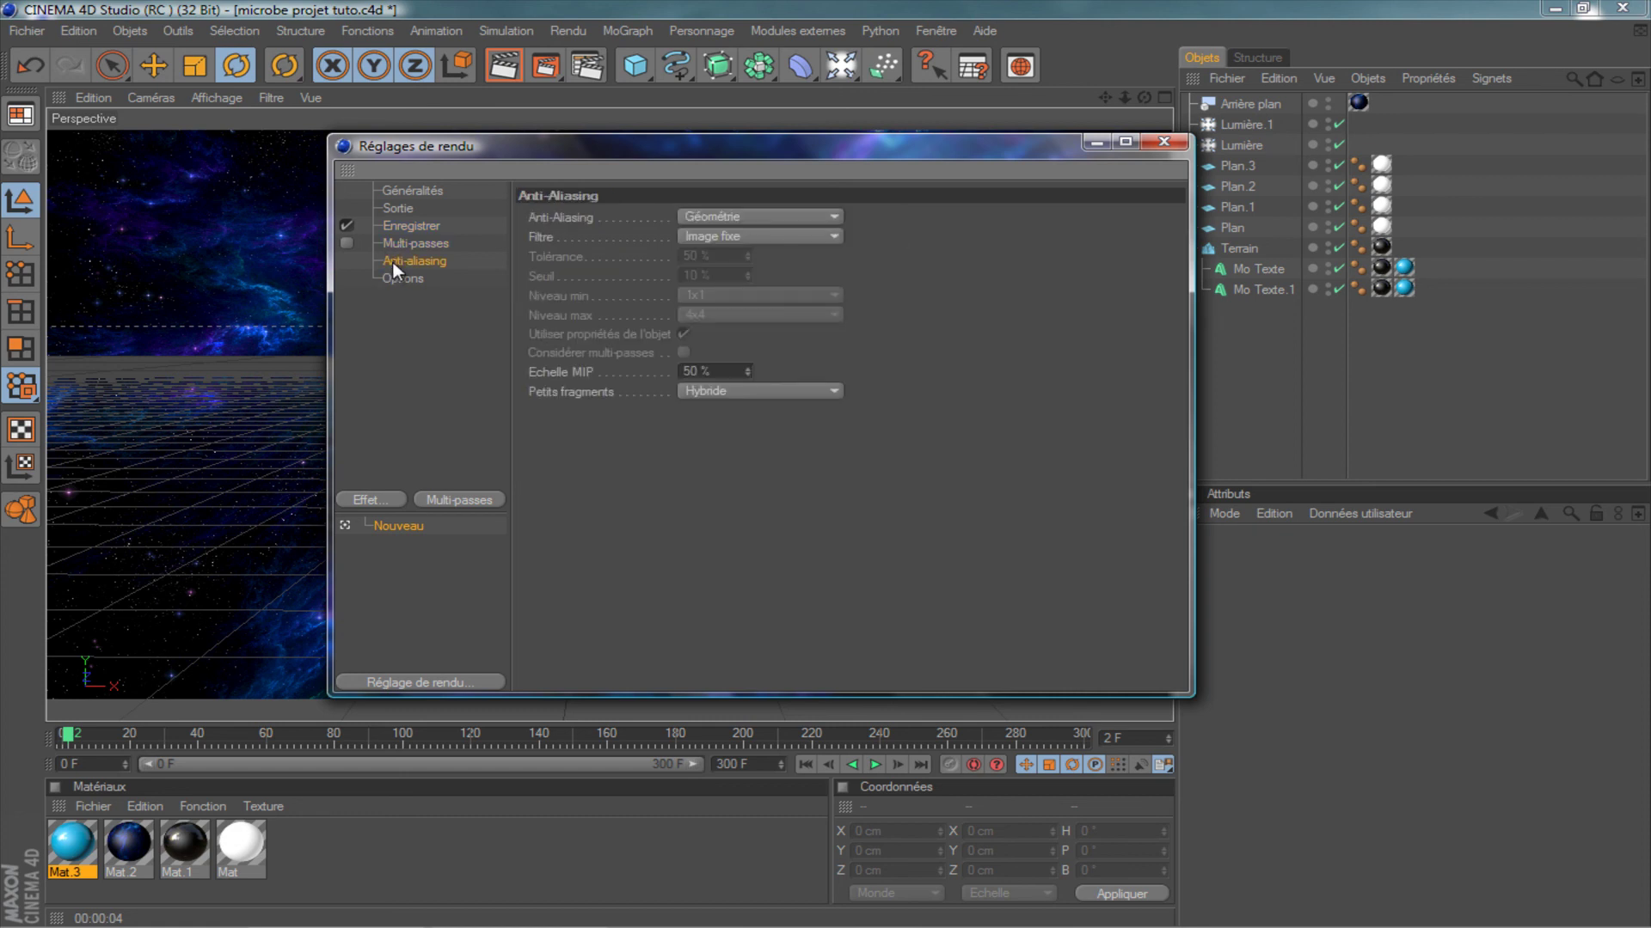
click(800, 218)
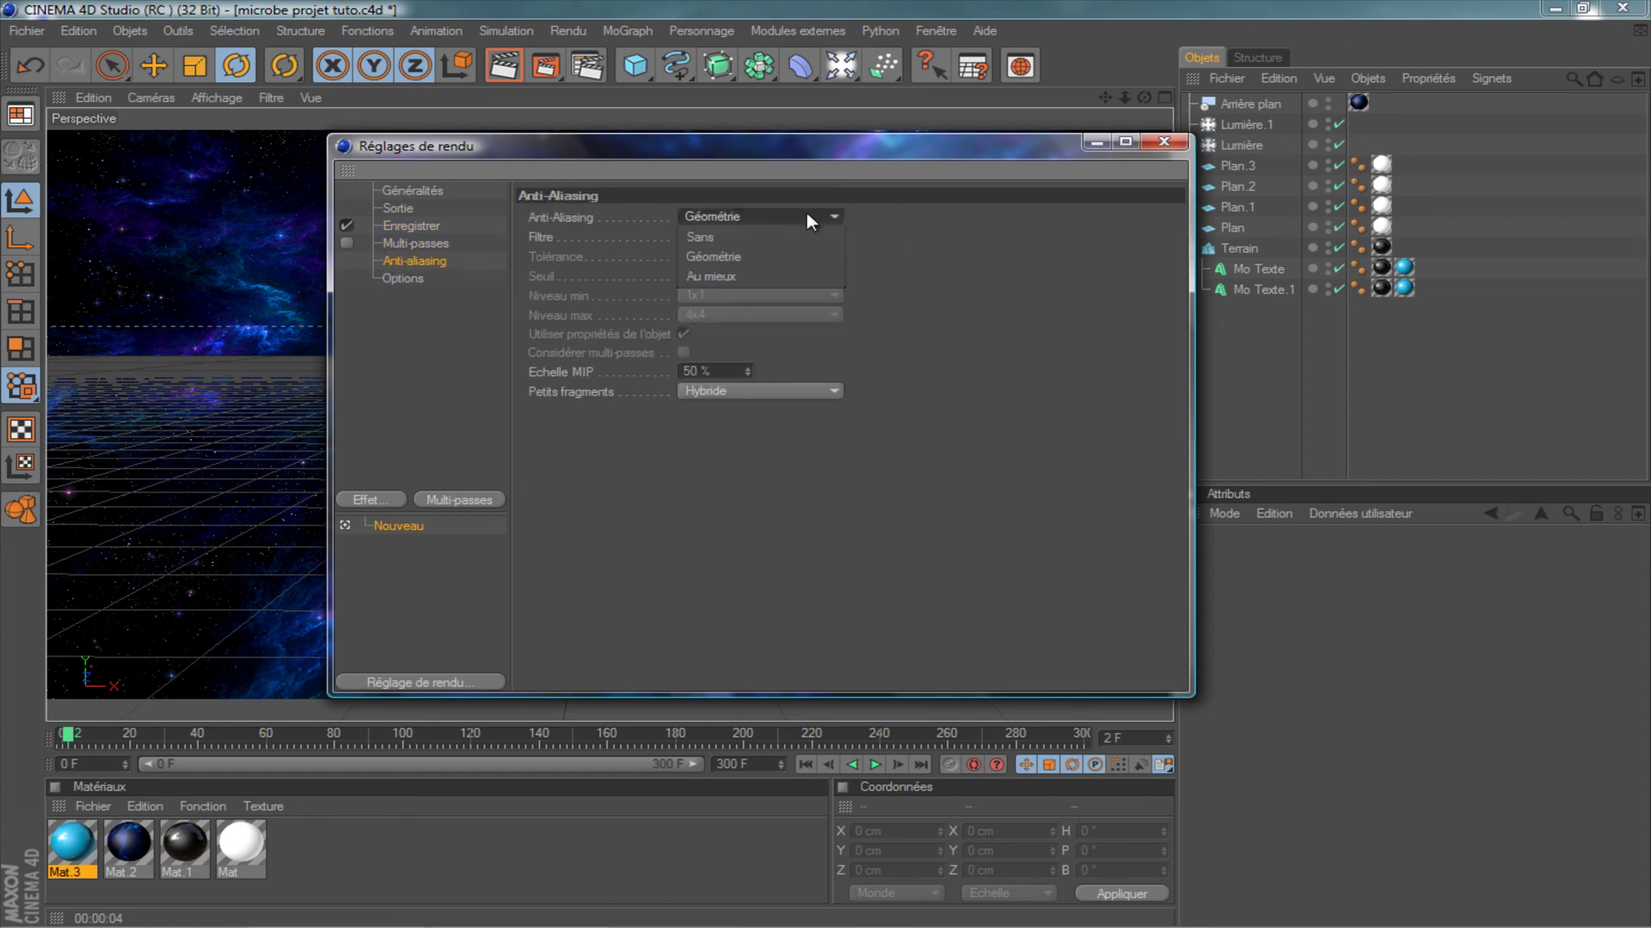
click(754, 274)
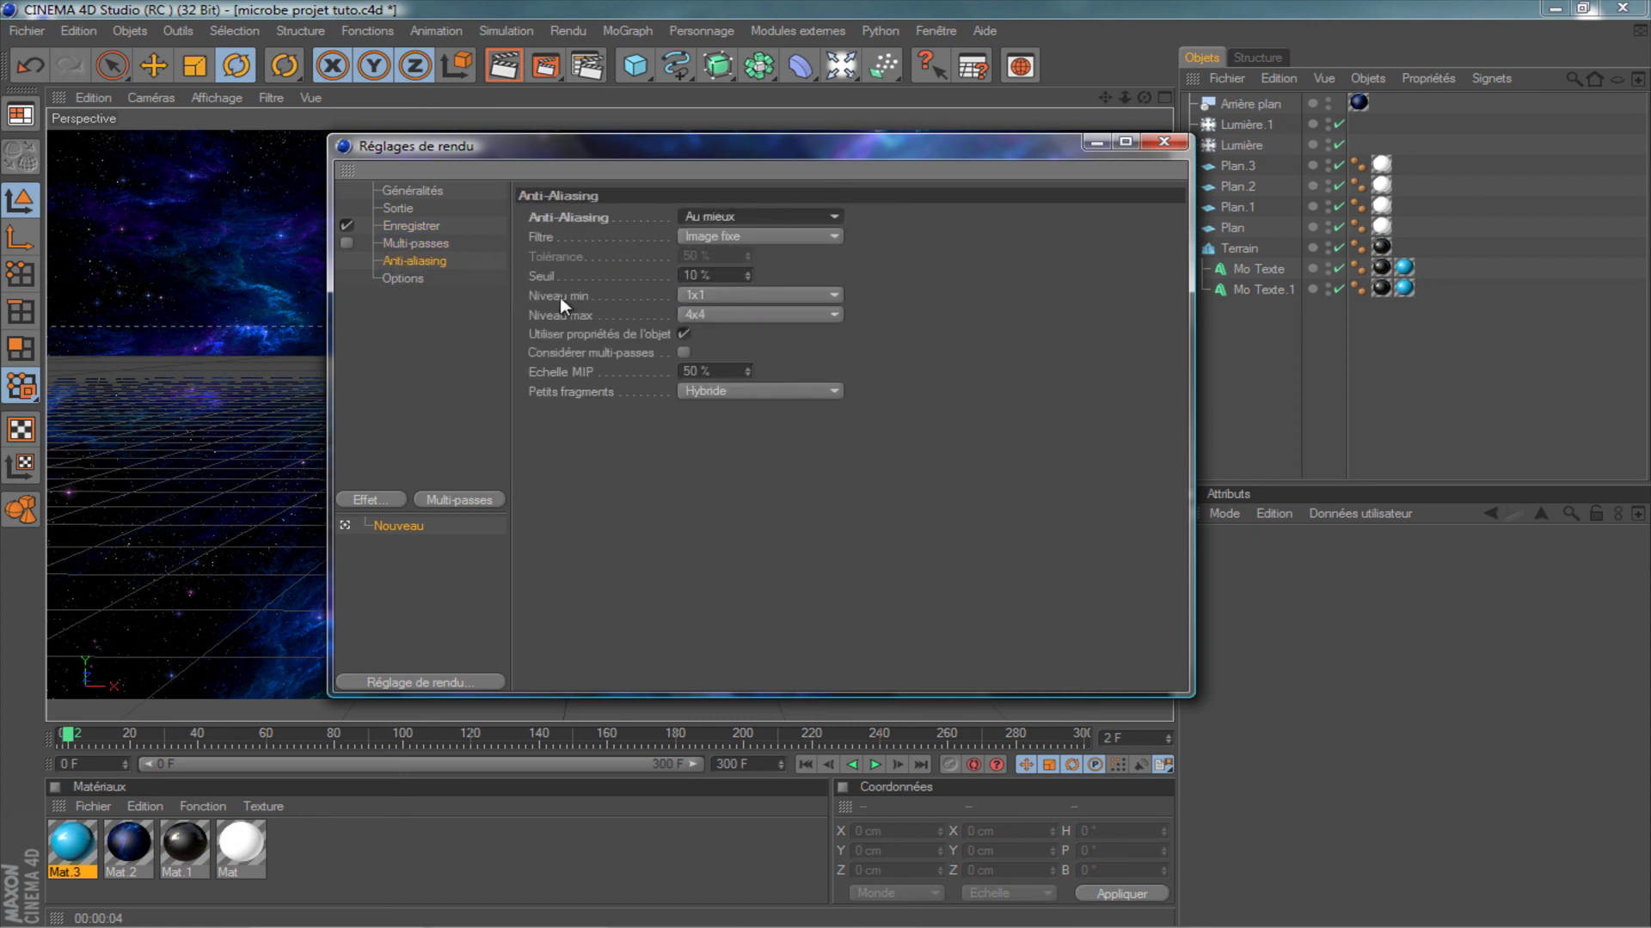
click(807, 313)
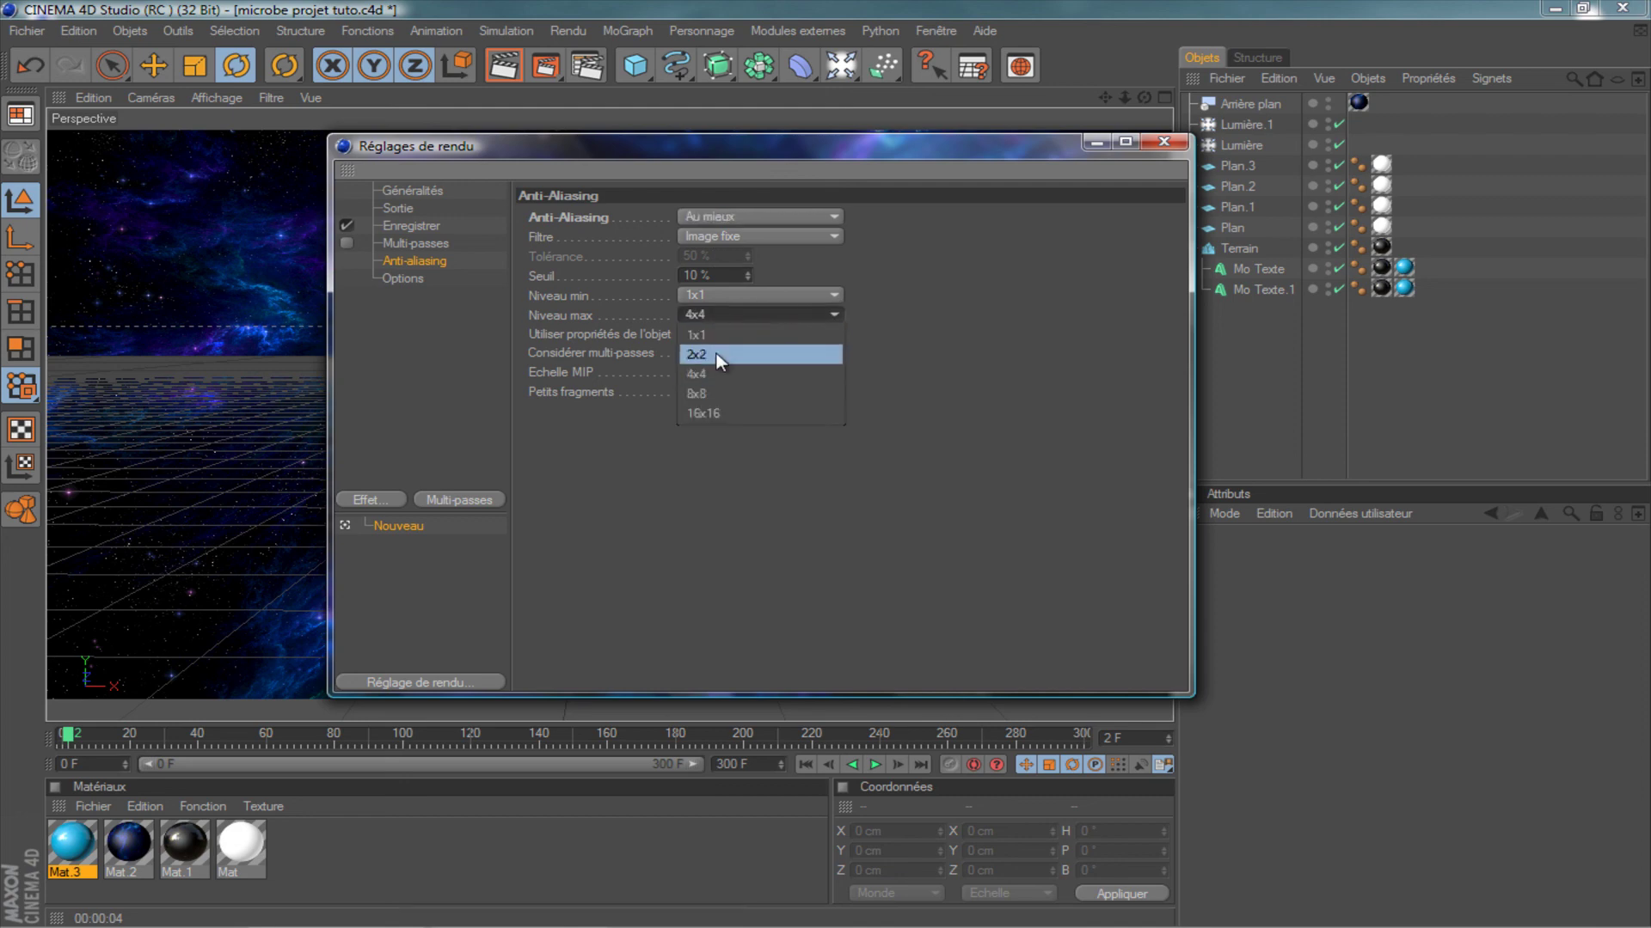
click(720, 355)
click(391, 279)
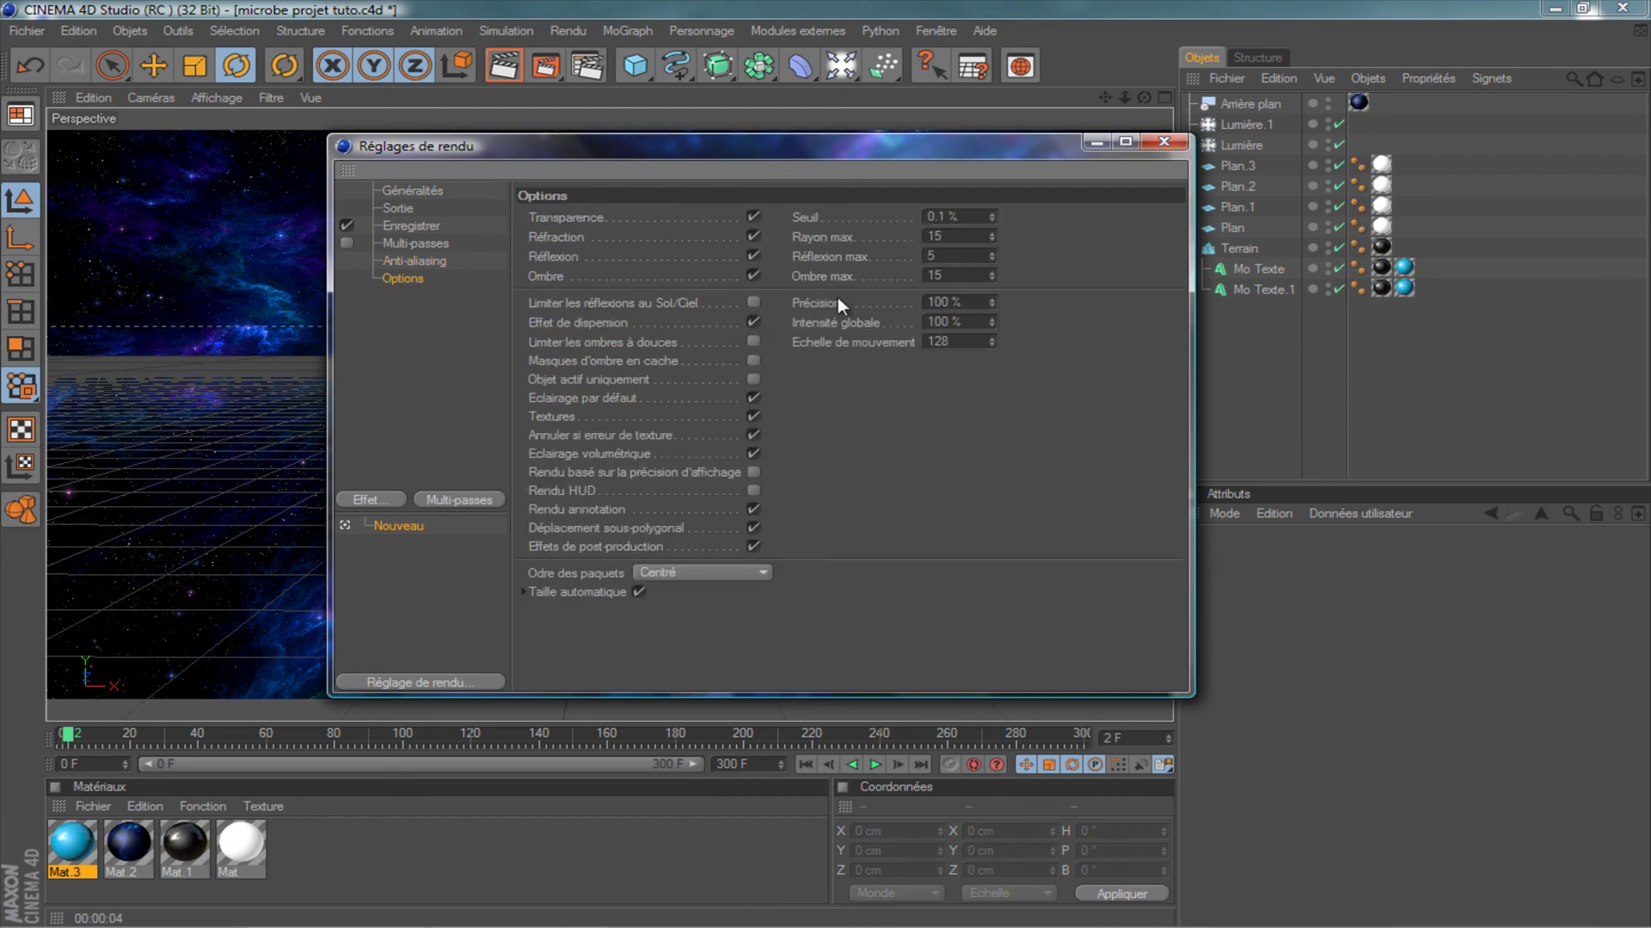
click(1175, 142)
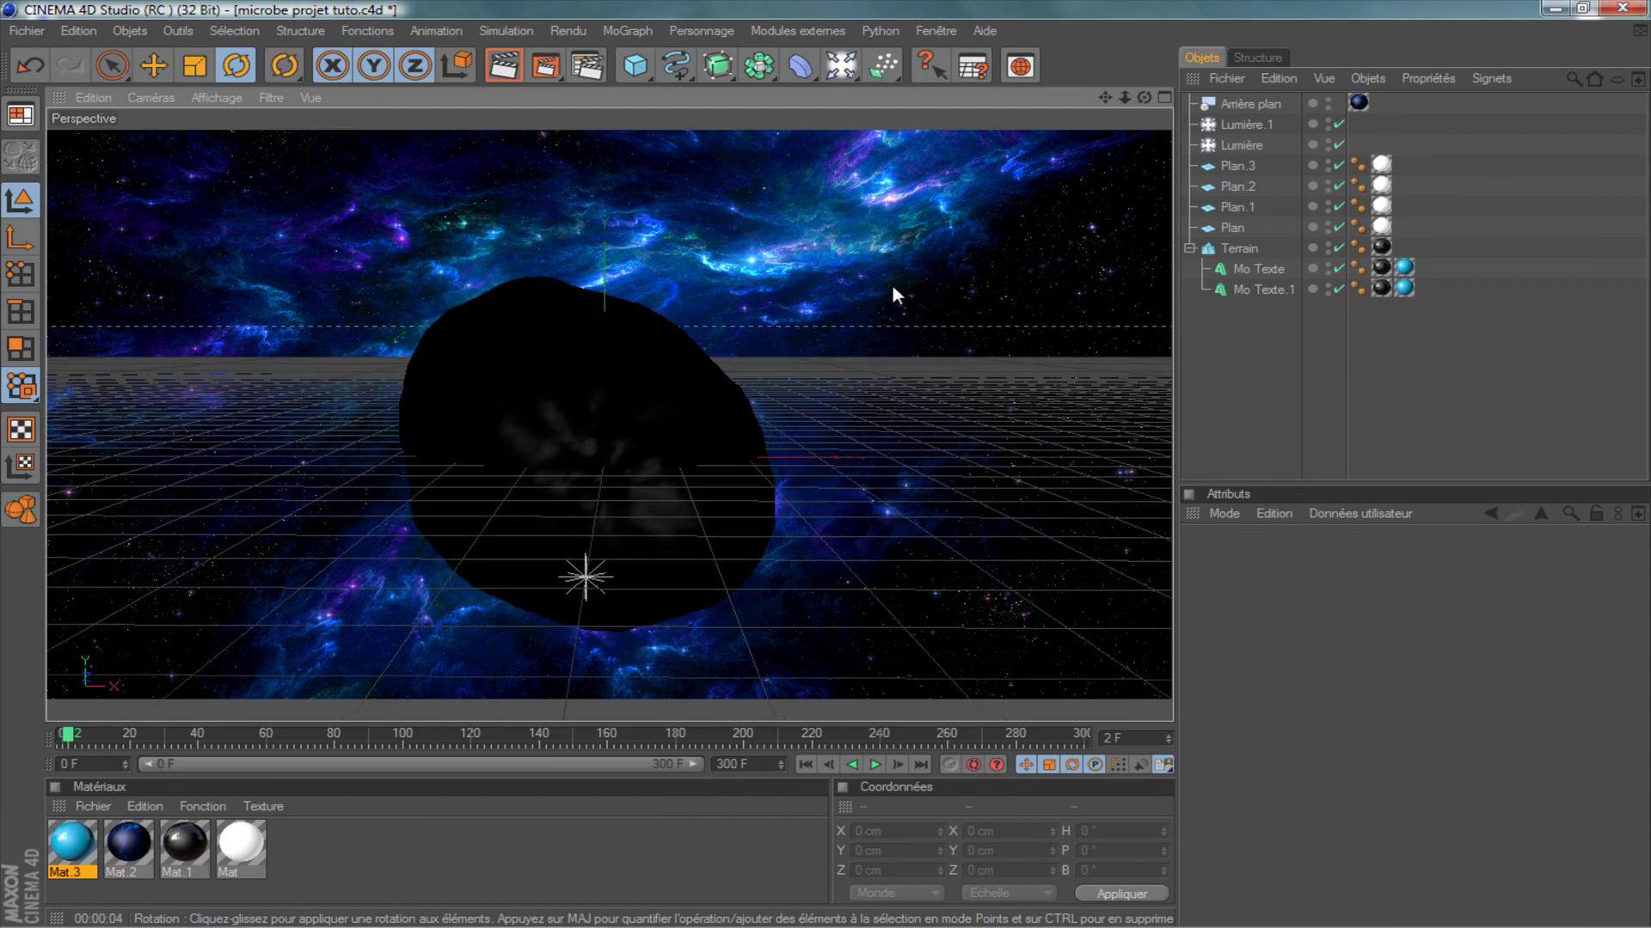
Recentre the perspective view and zoom in so the black rock fills the frame.
alt+drag(826, 465, 825, 463)
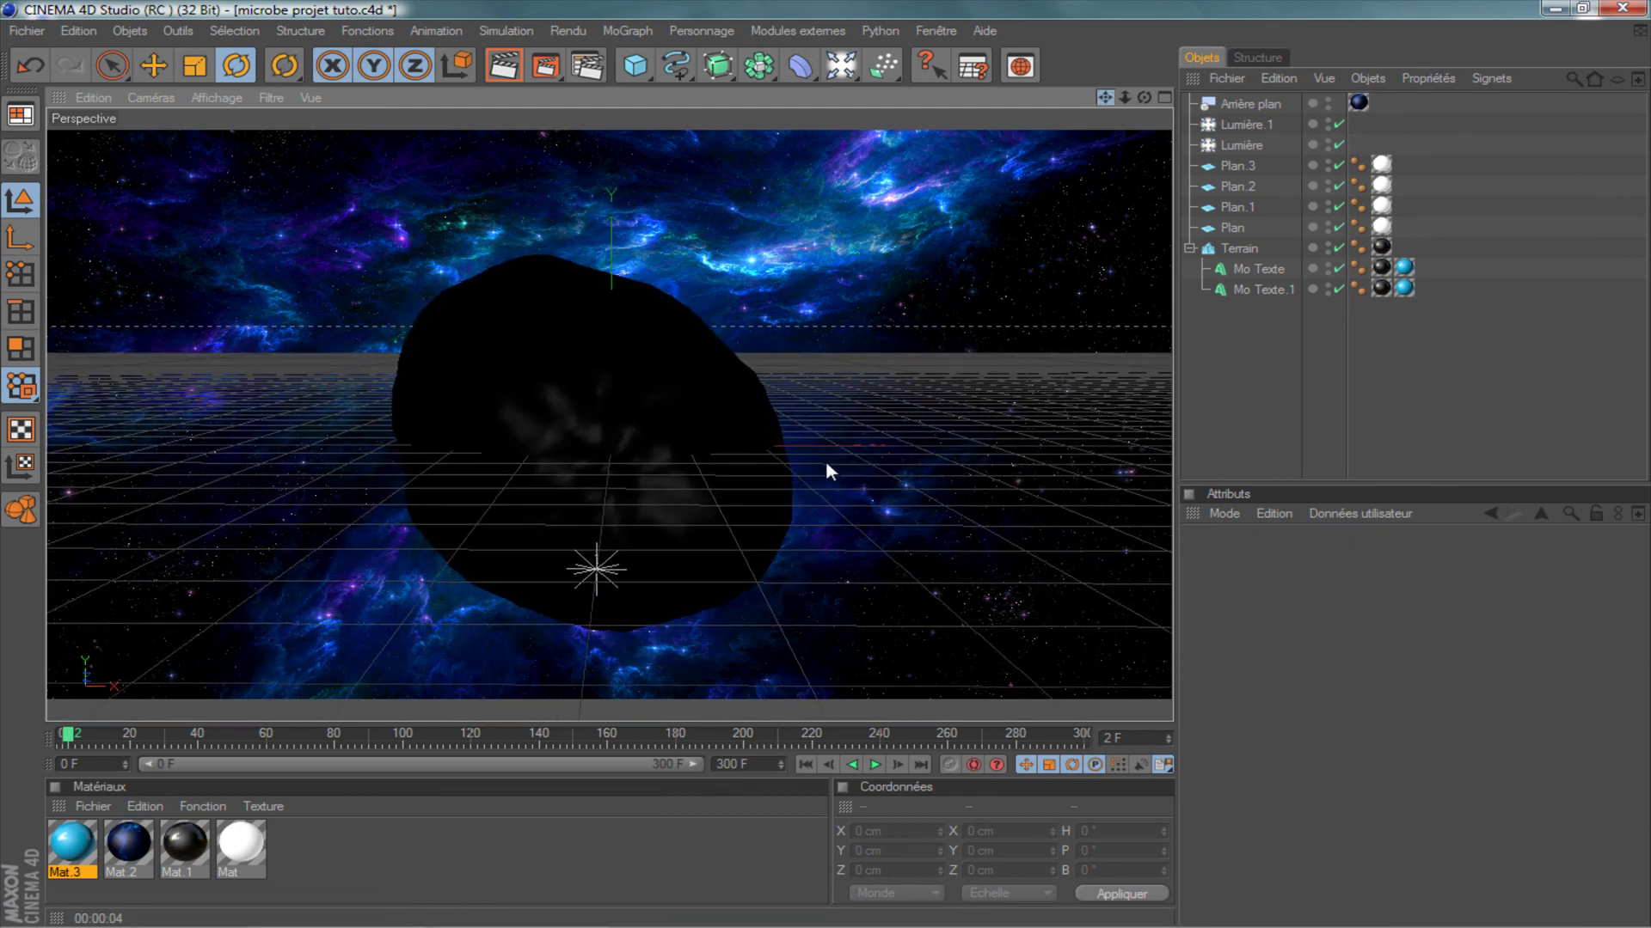
scroll(1073, 127, down, 2)
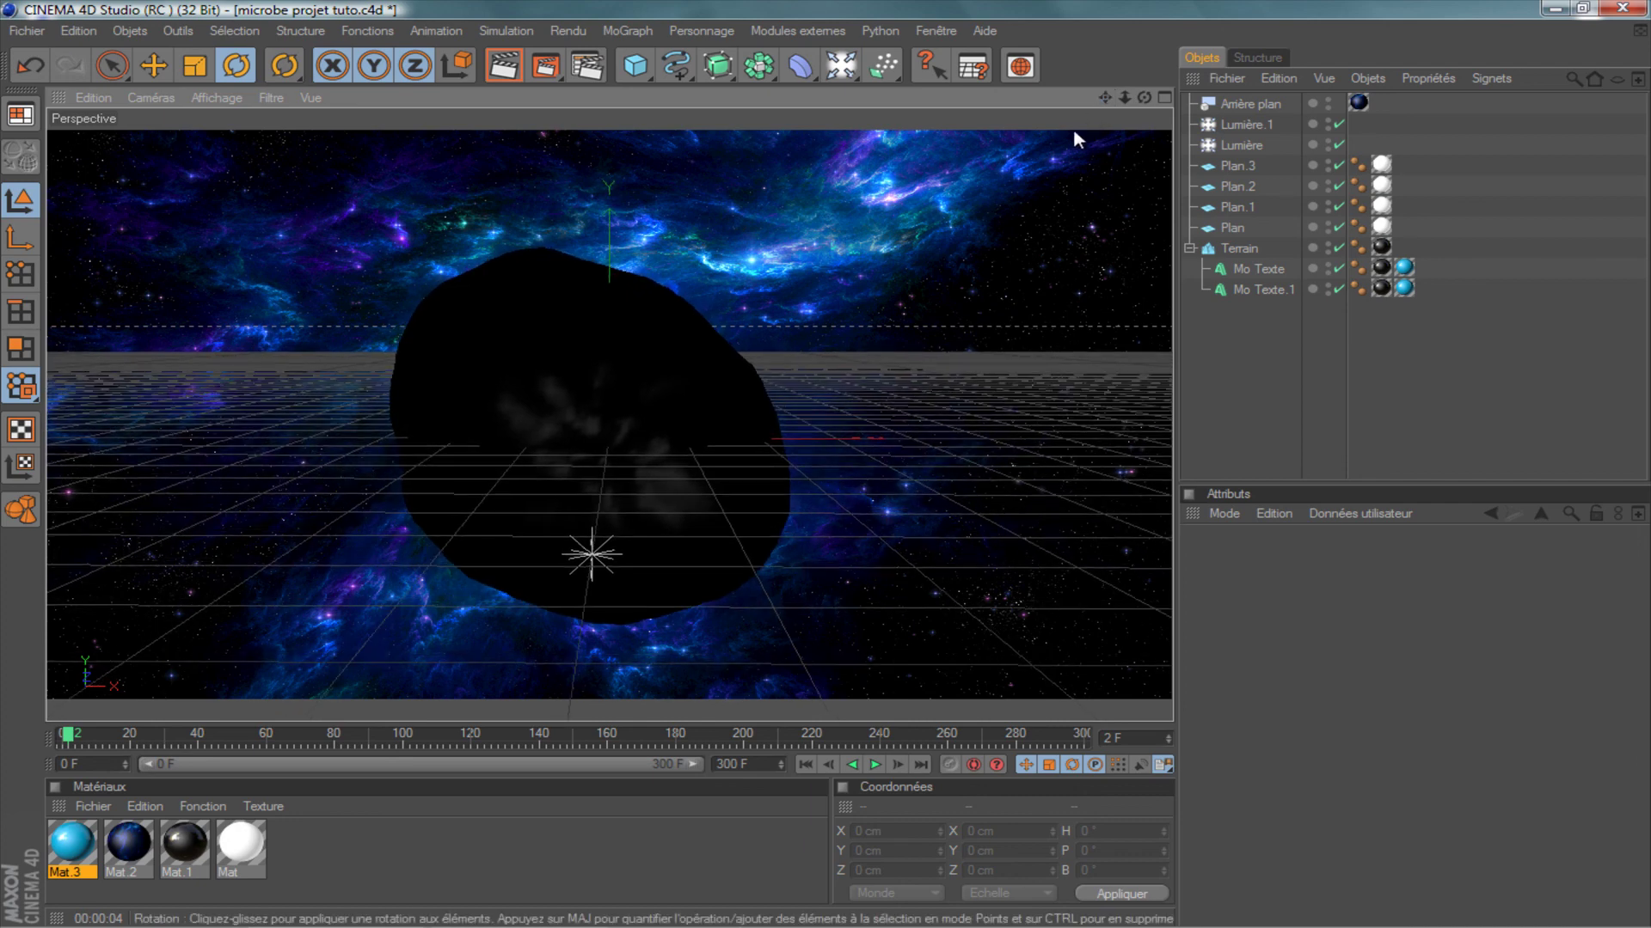
scroll(1069, 134, down, 2)
scroll(1059, 163, down, 2)
scroll(1046, 203, down, 2)
scroll(1047, 210, up, 2)
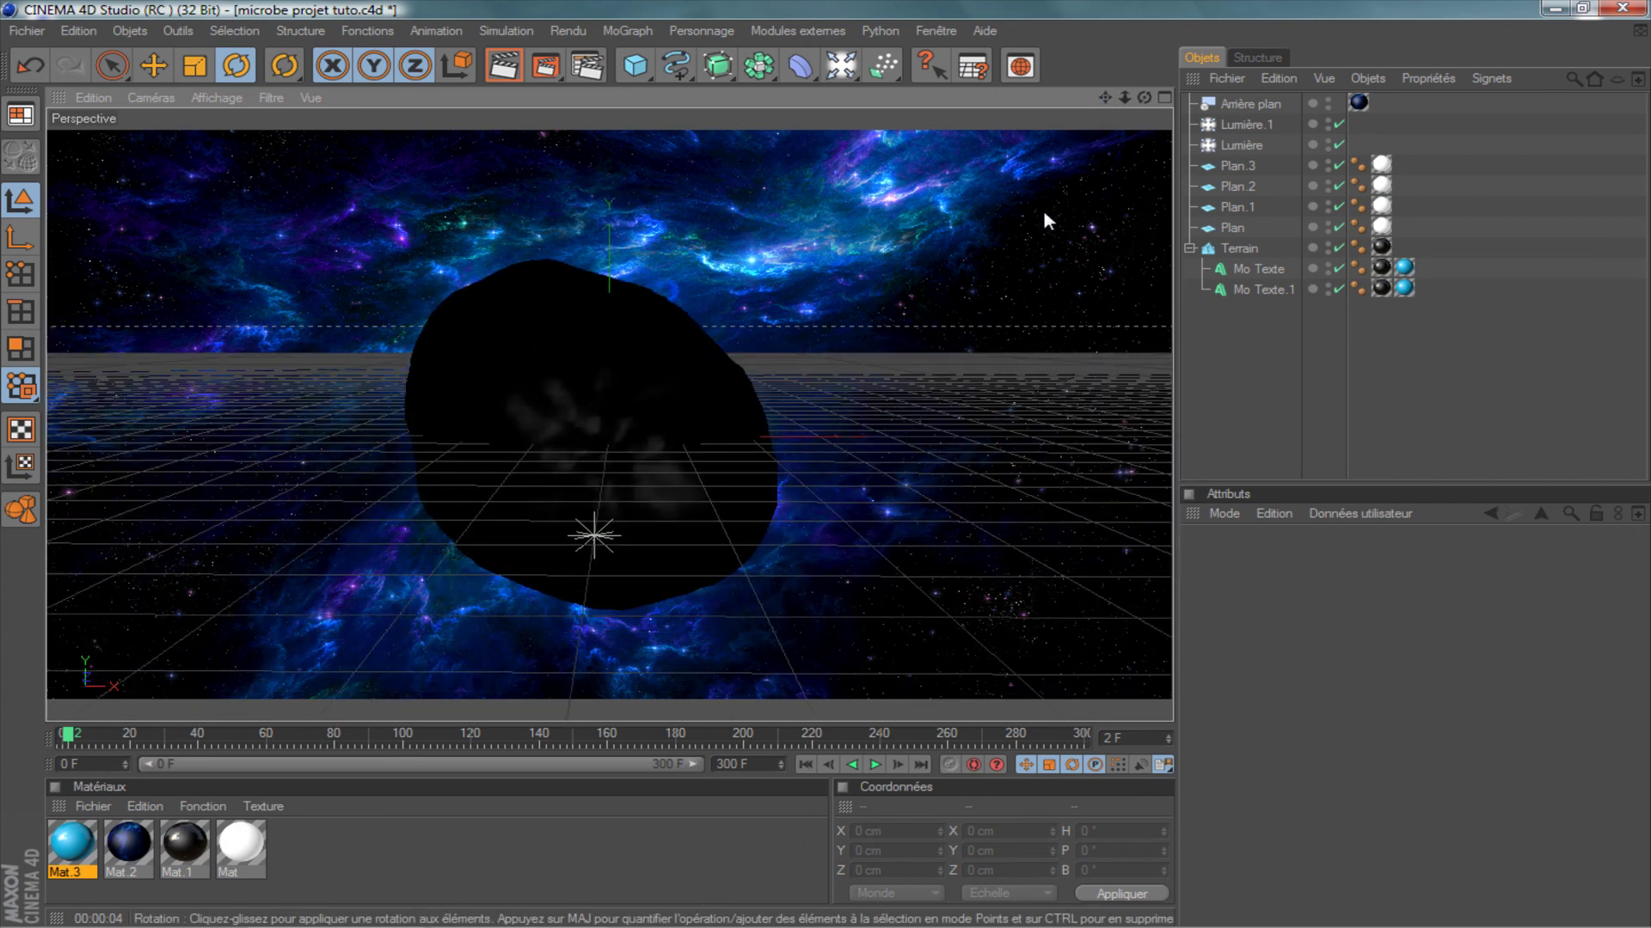
scroll(1045, 213, up, 2)
scroll(1045, 219, up, 2)
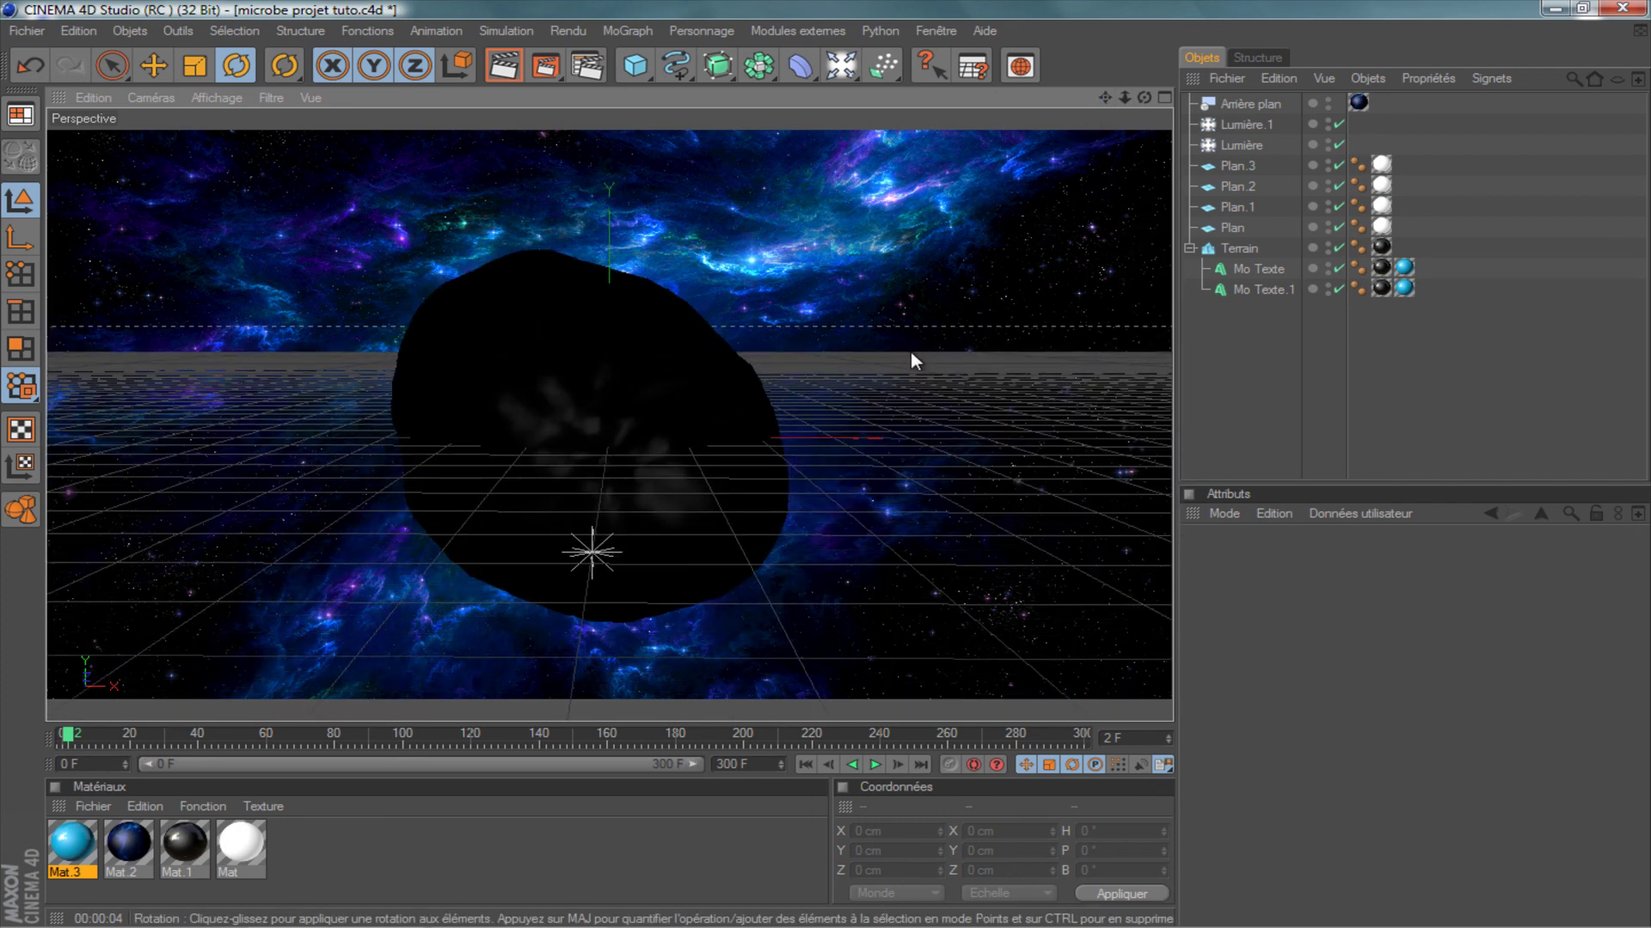
Render 'intro tuto' at 1280×720 to the Picture Viewer and move its window aside.
click(543, 69)
drag(714, 10, 817, 42)
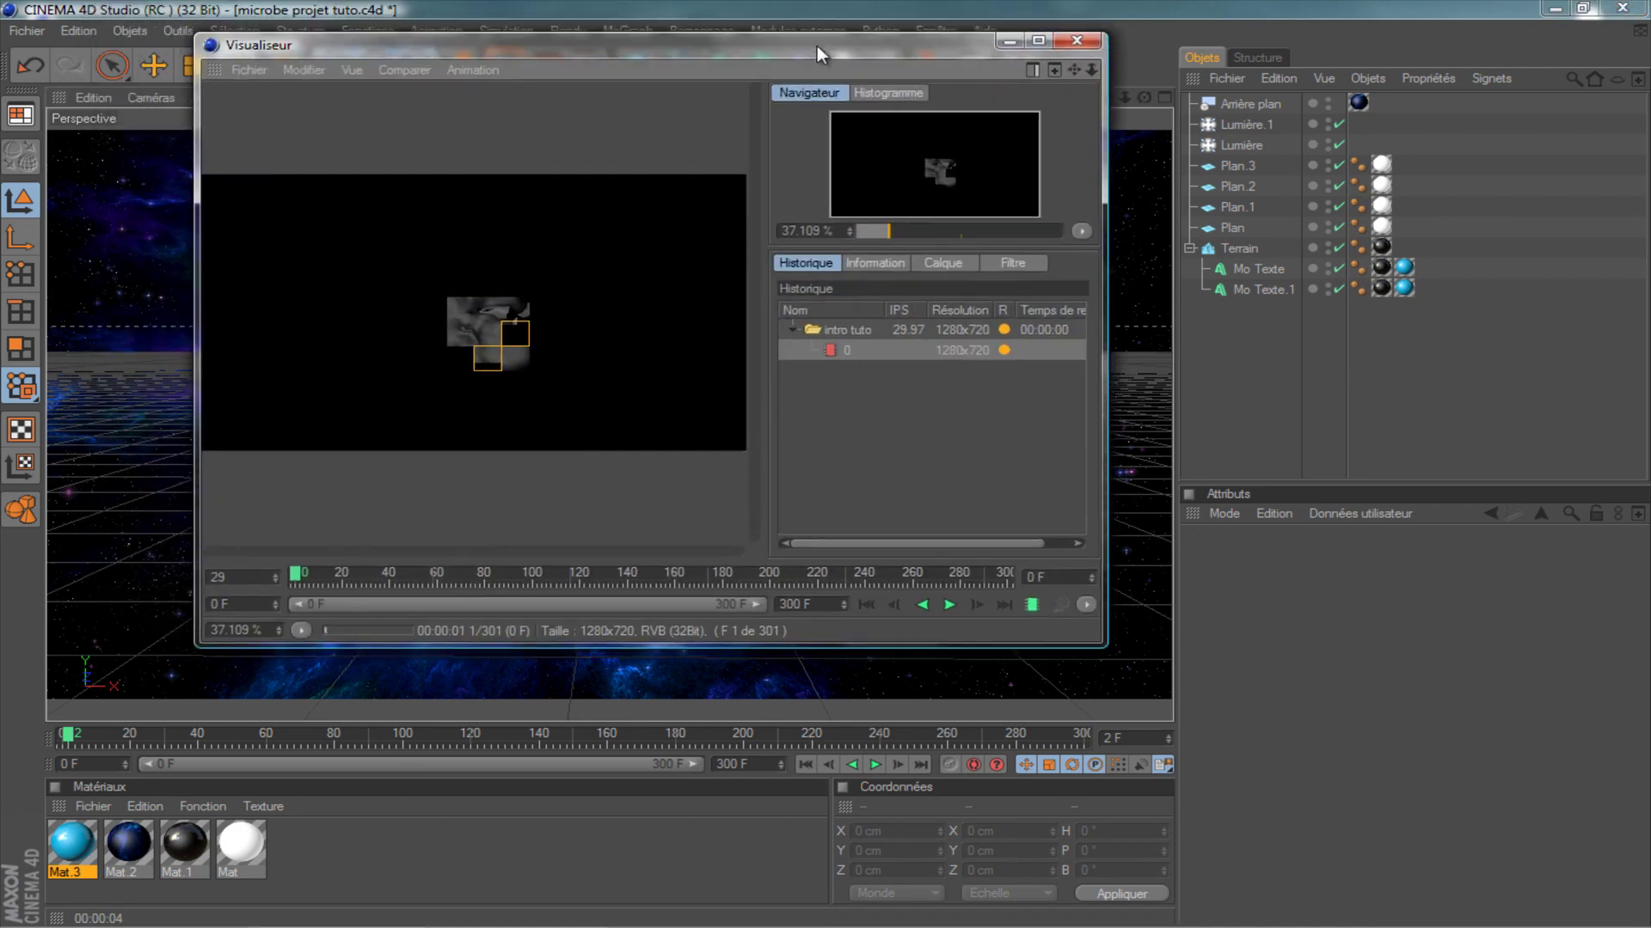